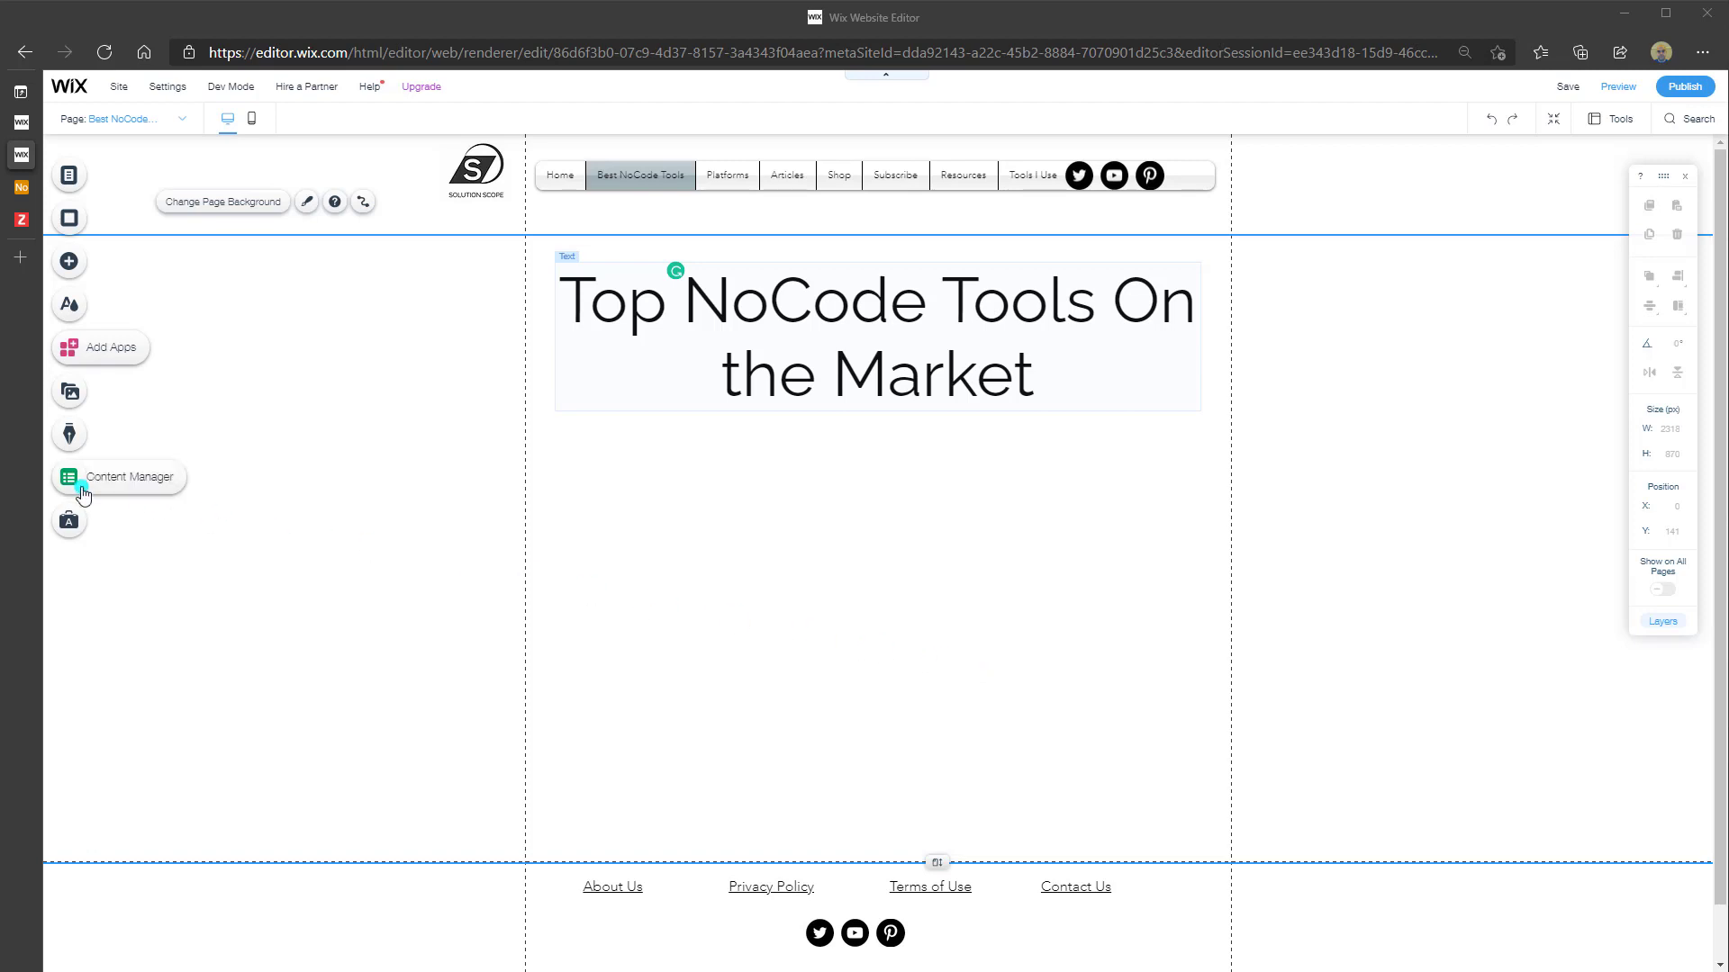
- Create a new content collection named "NoCode Tools" for Site Content
{"action": "left_click", "coordinate": [142, 486]}
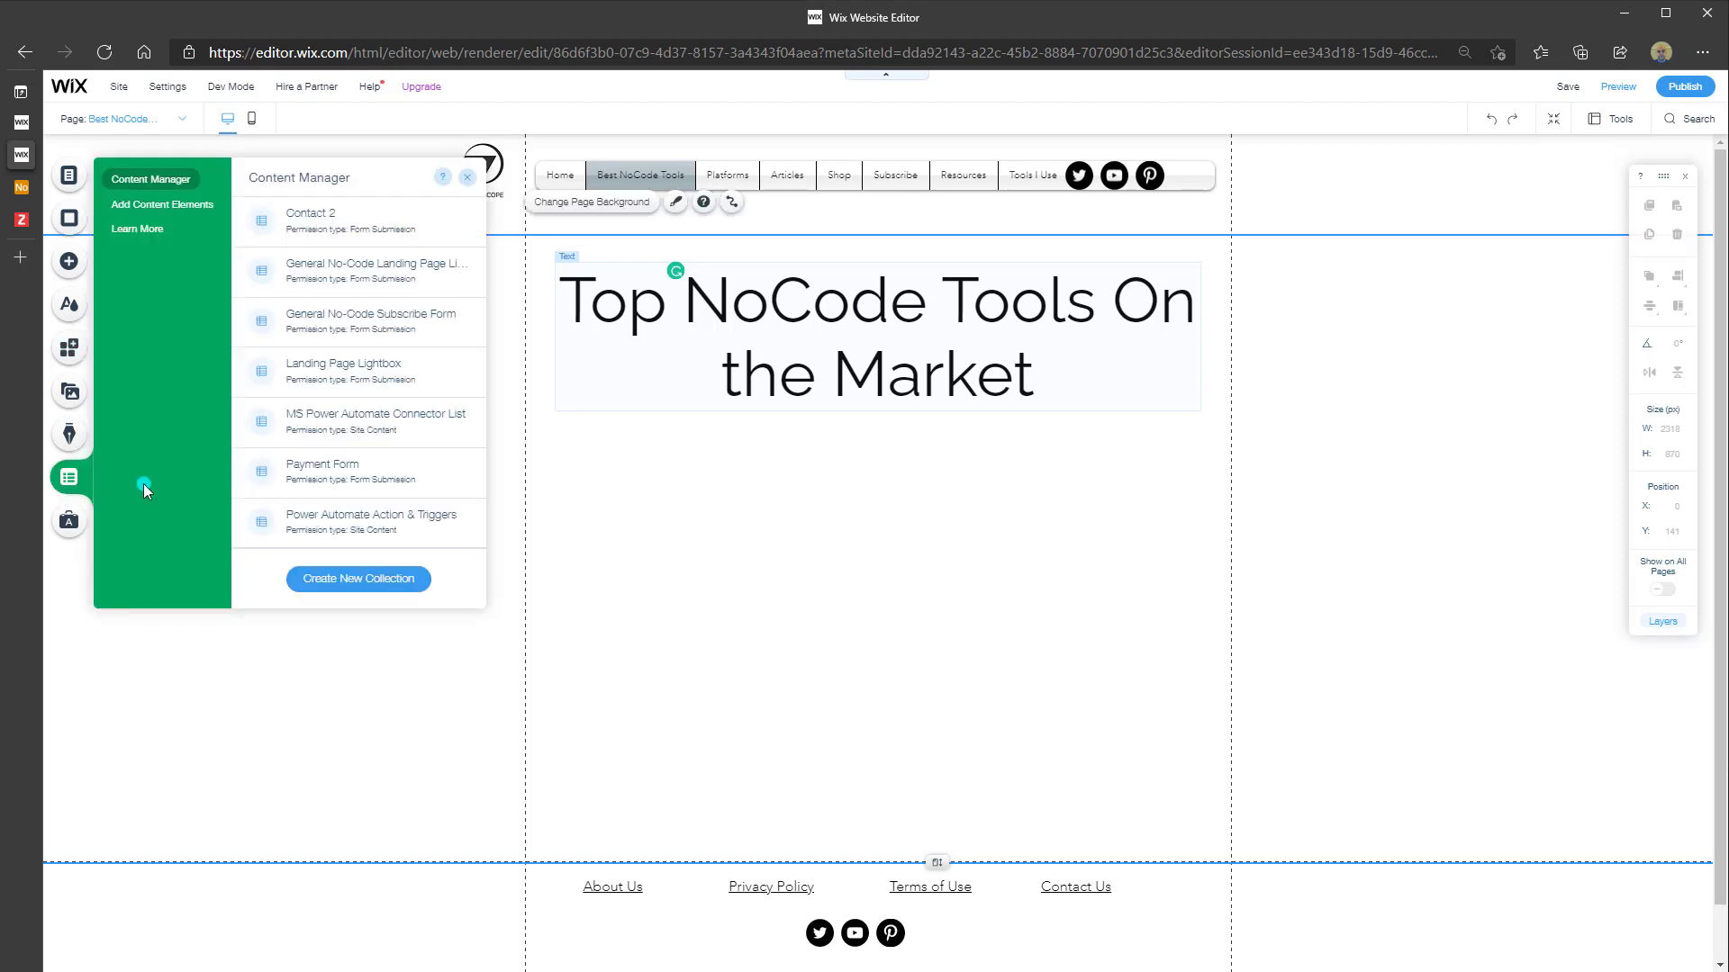
{"action": "left_click", "coordinate": [345, 585]}
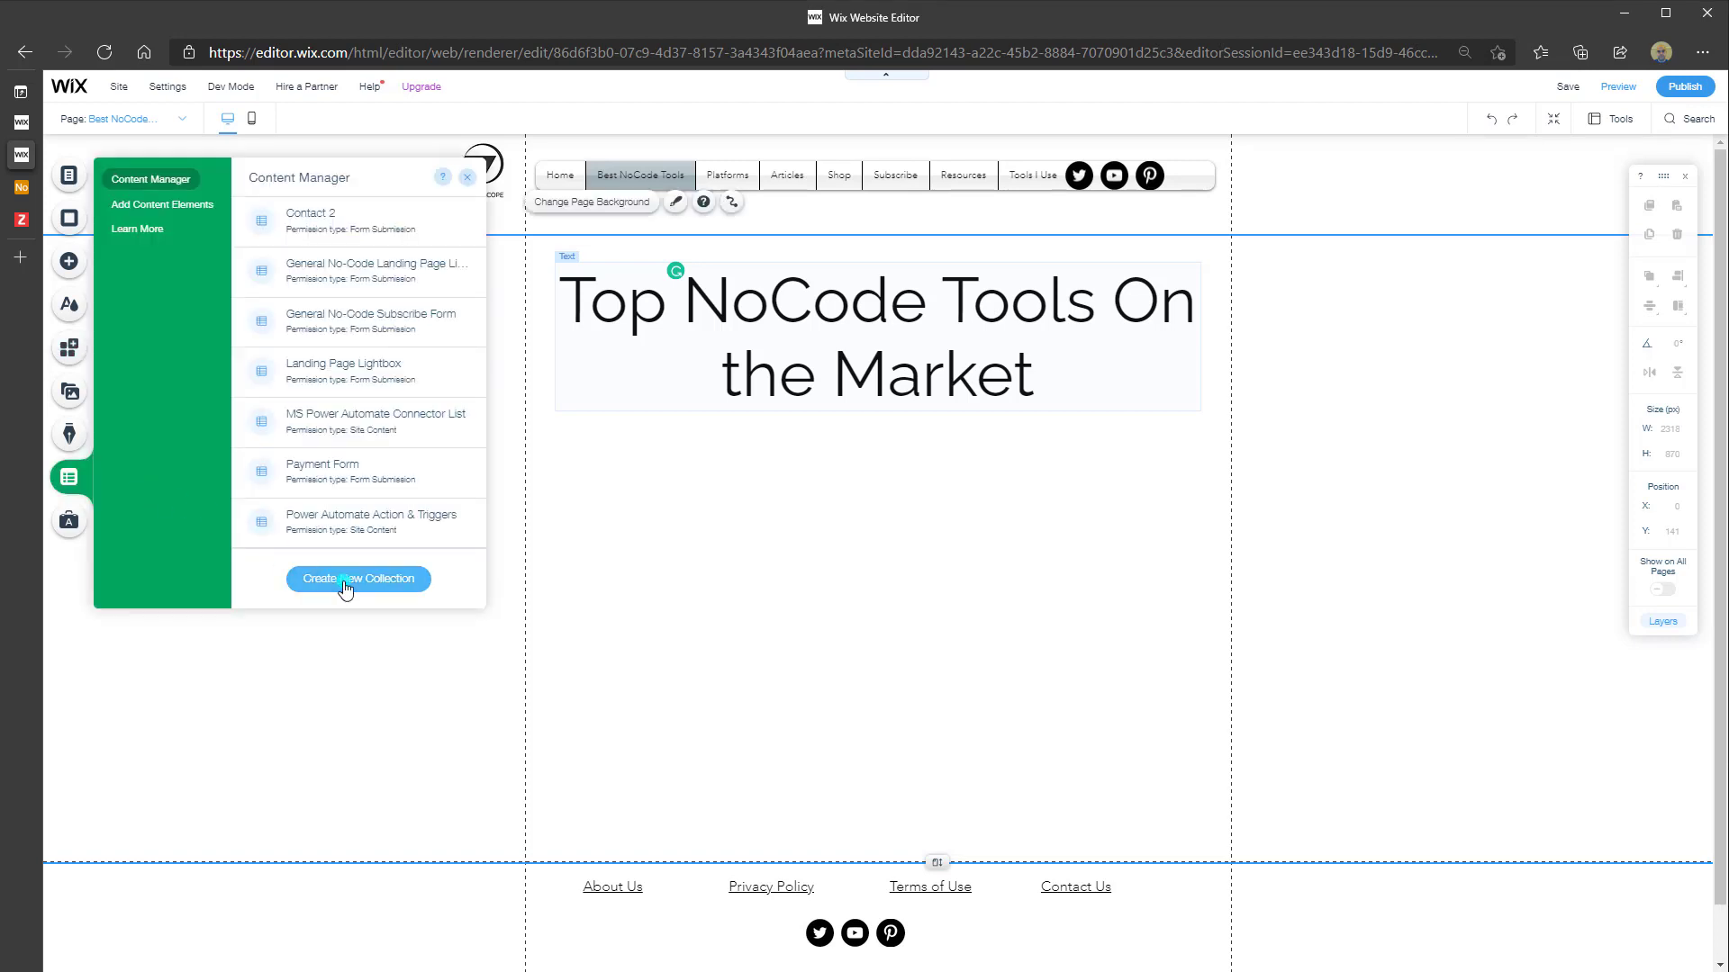
{"action": "left_click", "coordinate": [345, 581]}
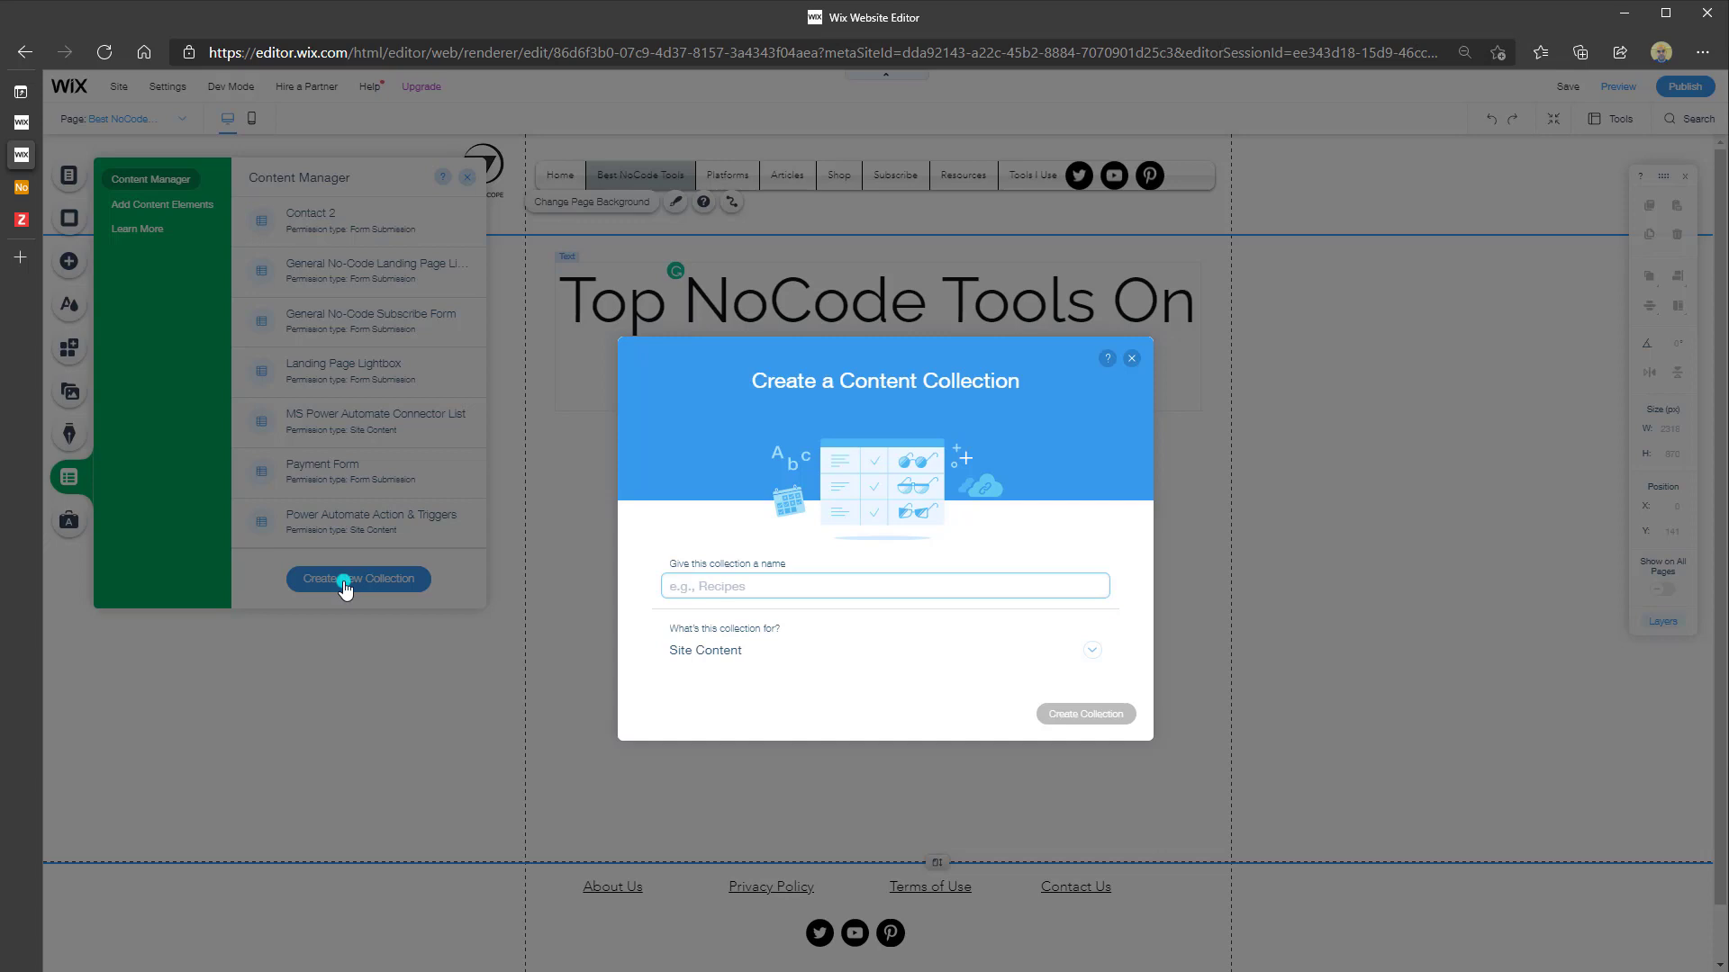
{"action": "type", "text": "N"}
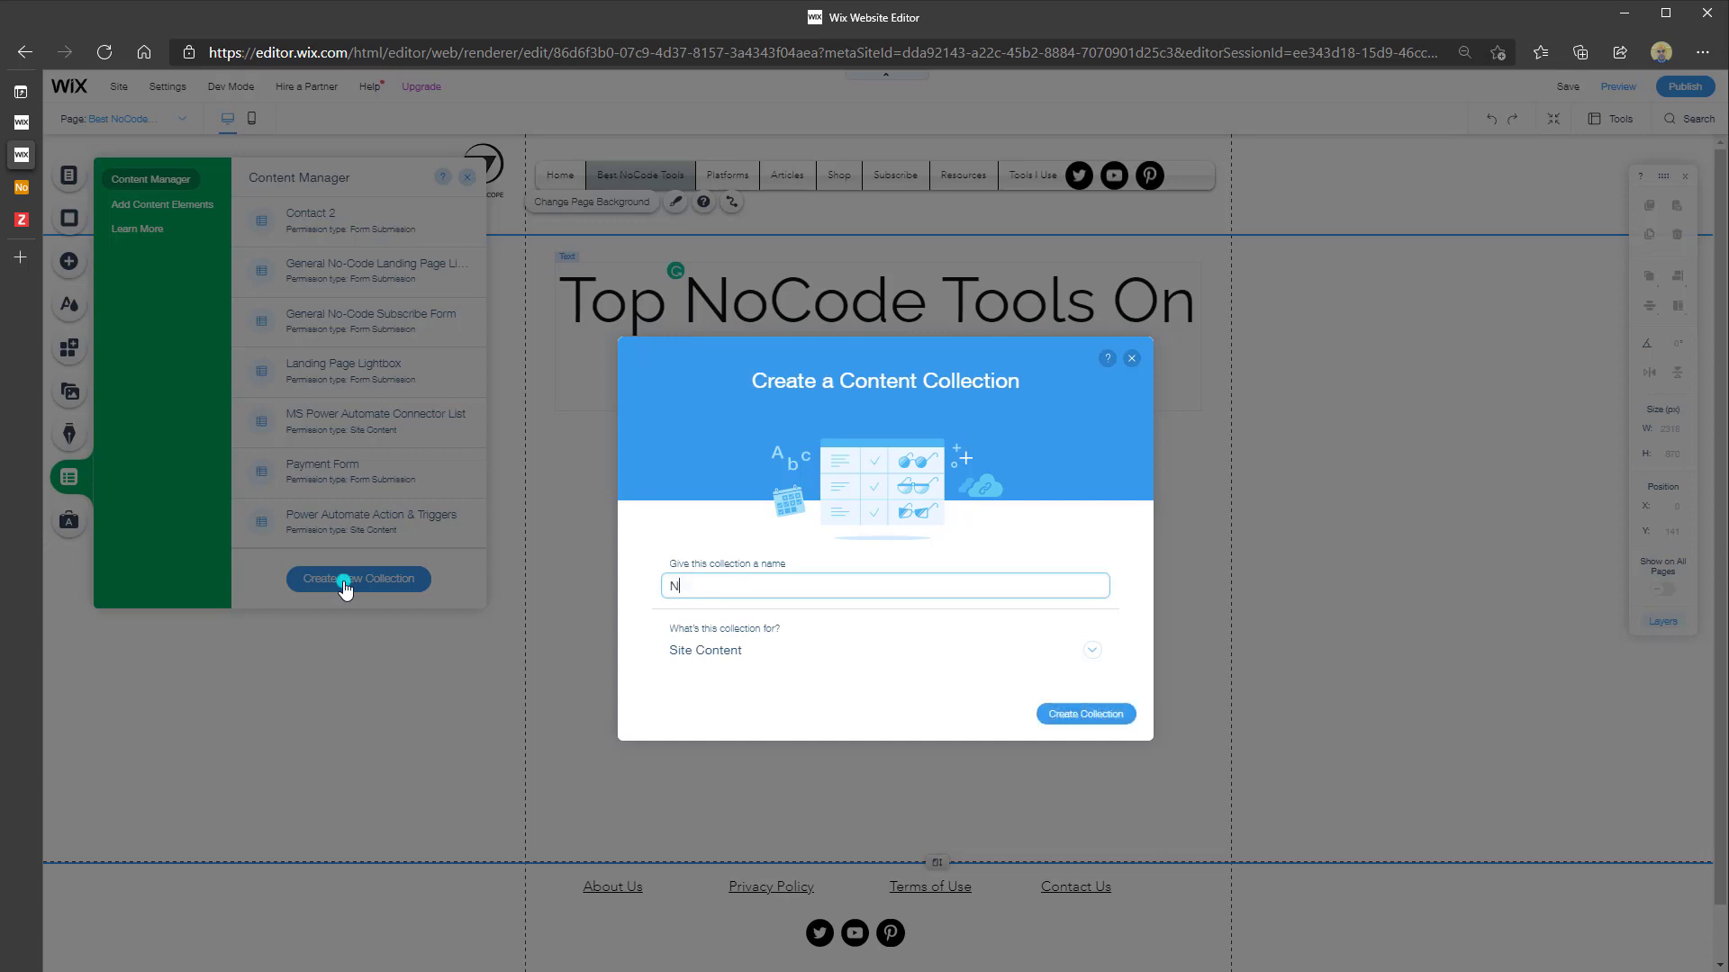
{"action": "type", "text": "oCode Tools"}
{"action": "left_click", "coordinate": [1091, 652]}
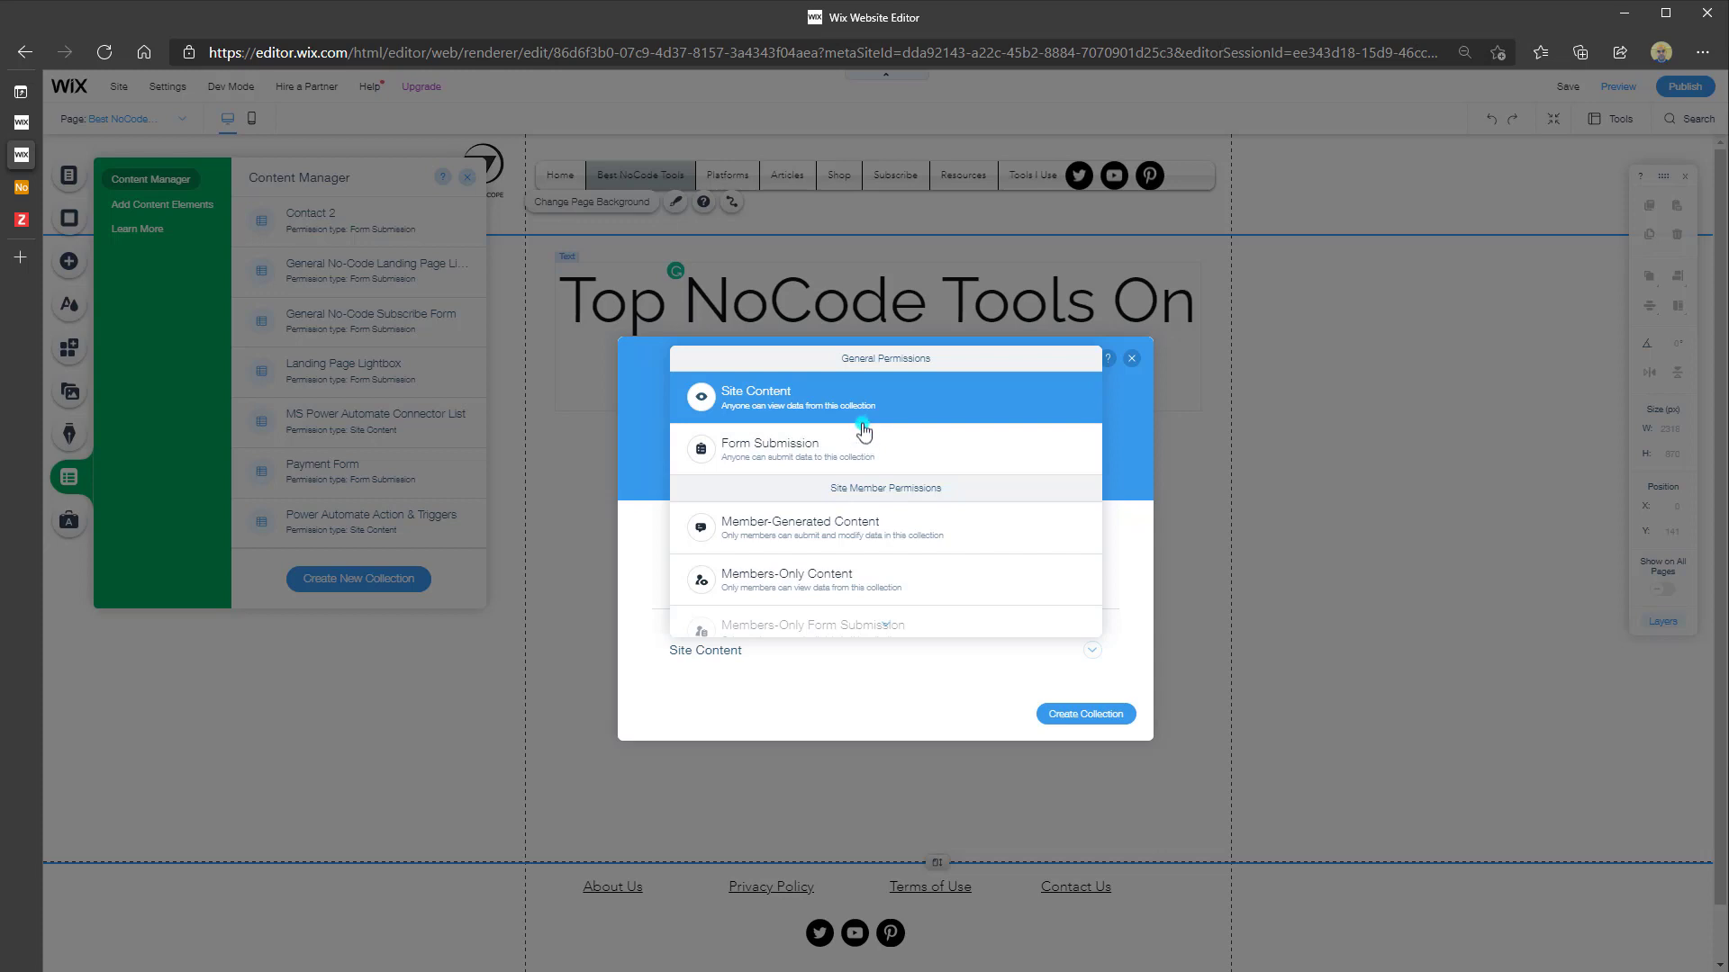
{"action": "left_click", "coordinate": [856, 407]}
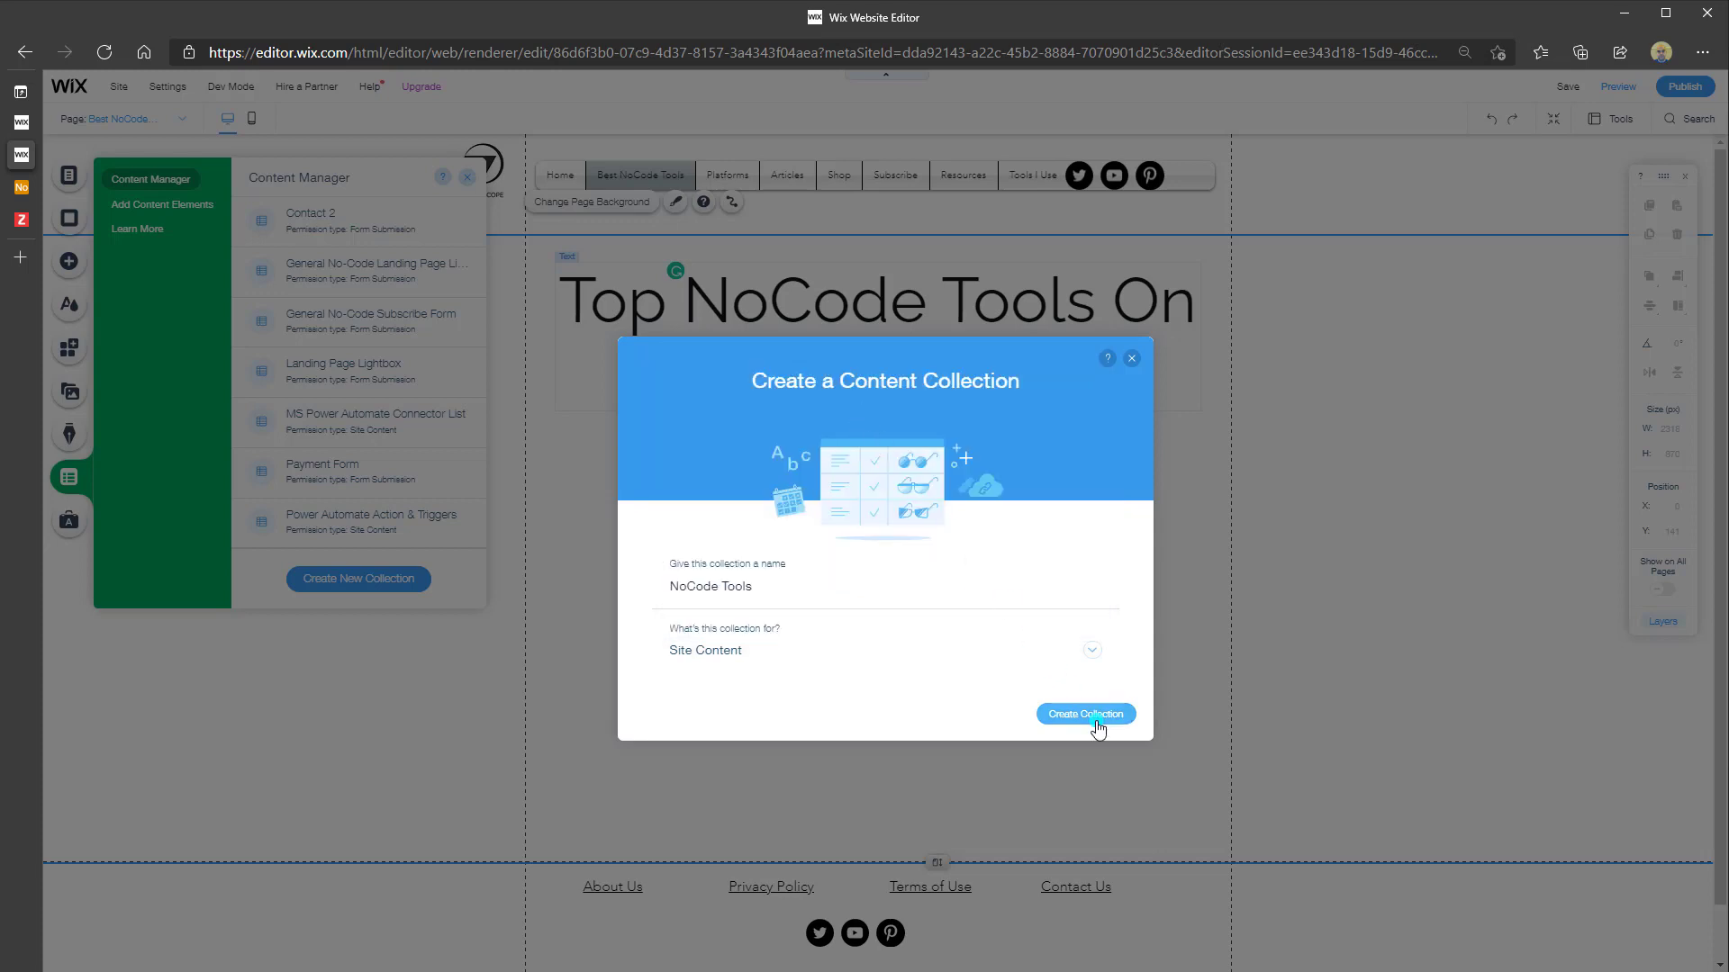
{"action": "left_click", "coordinate": [1095, 720]}
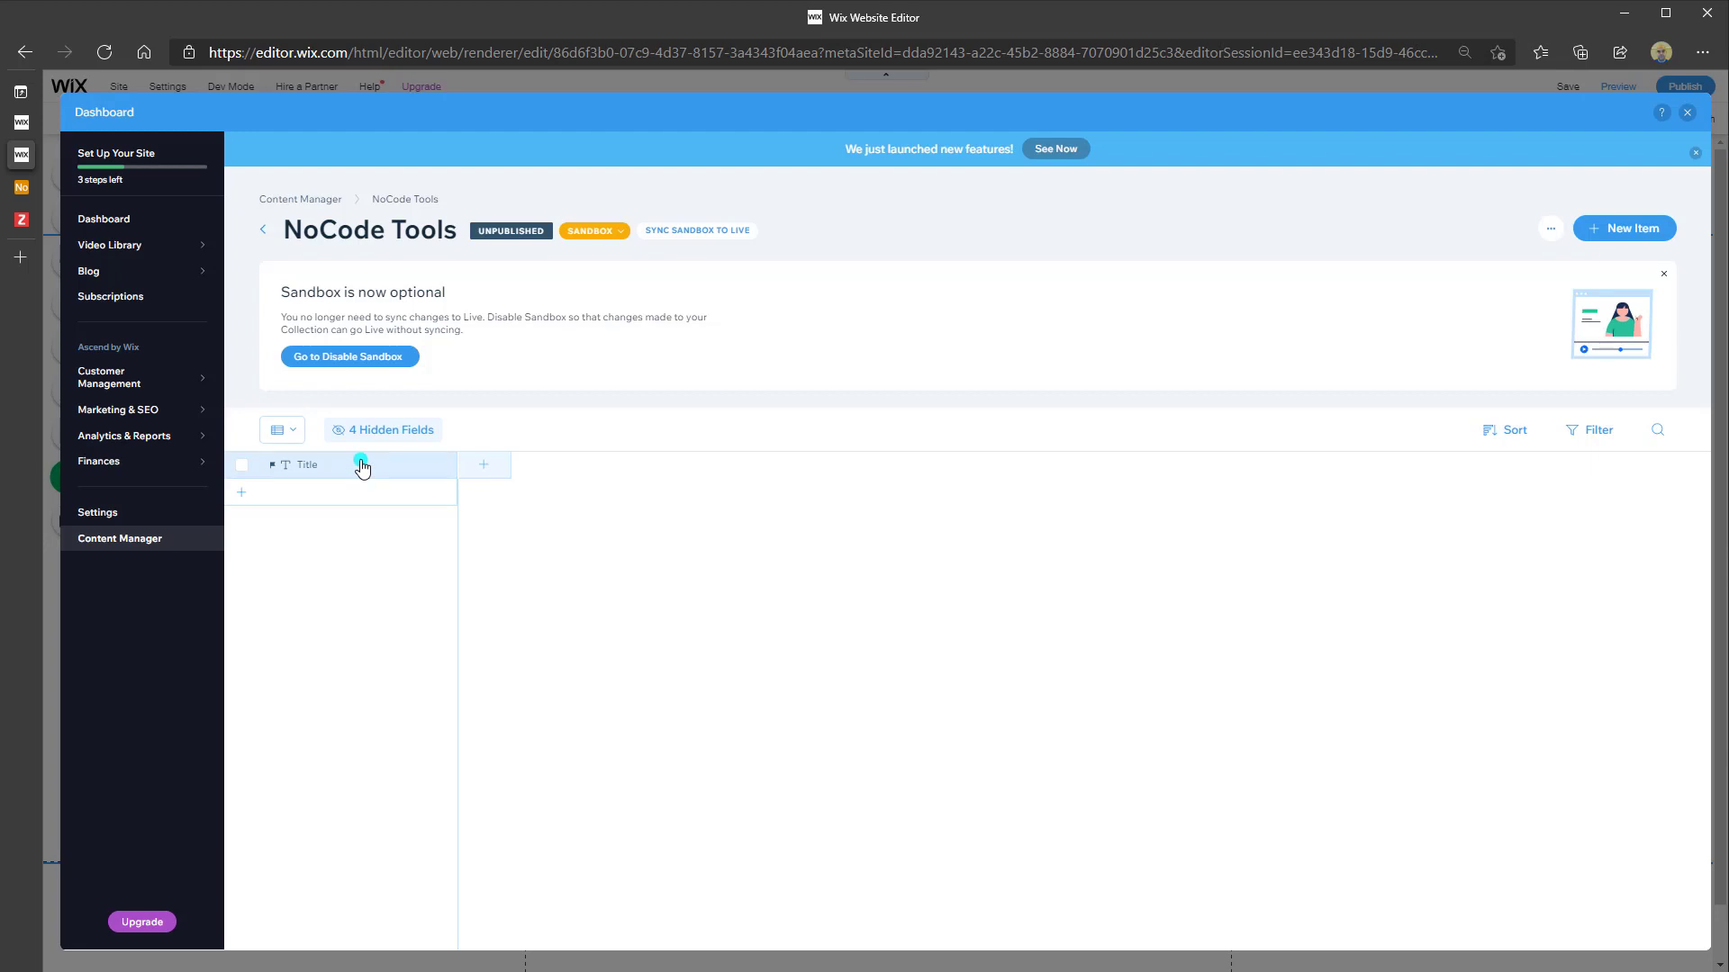
- Rename the collection's Title field to "NoCode Tool Name" and save it
{"action": "left_click", "coordinate": [494, 470]}
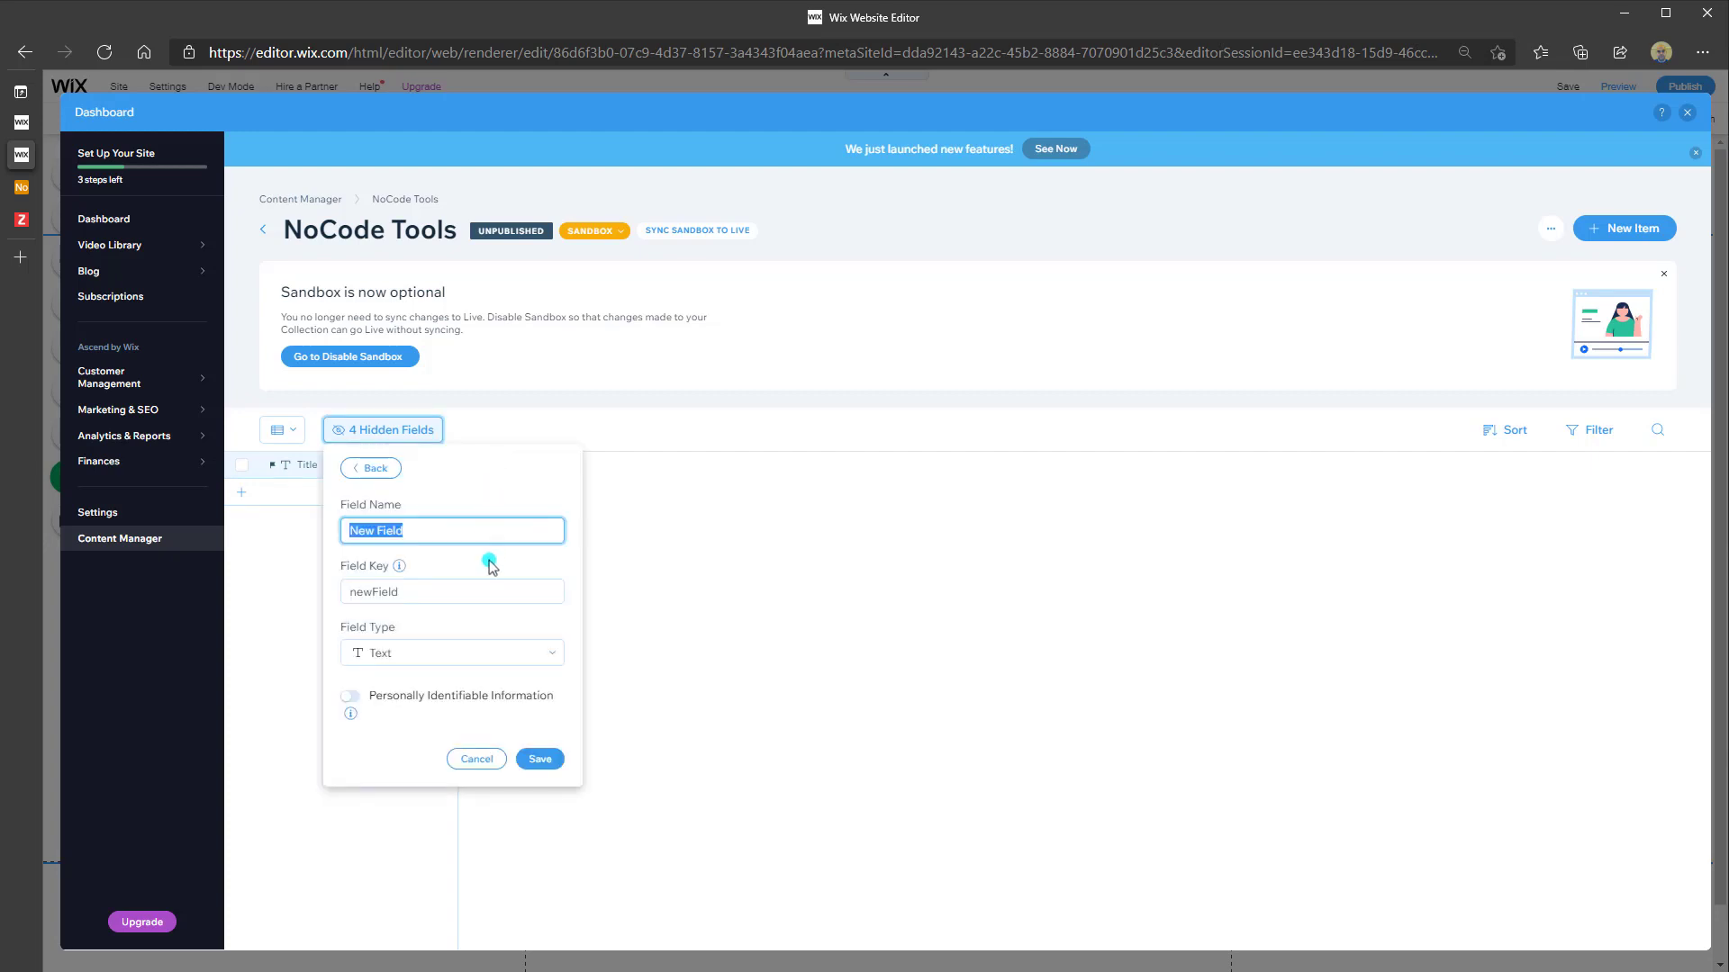
{"action": "left_click", "coordinate": [476, 759]}
{"action": "left_click", "coordinate": [301, 467]}
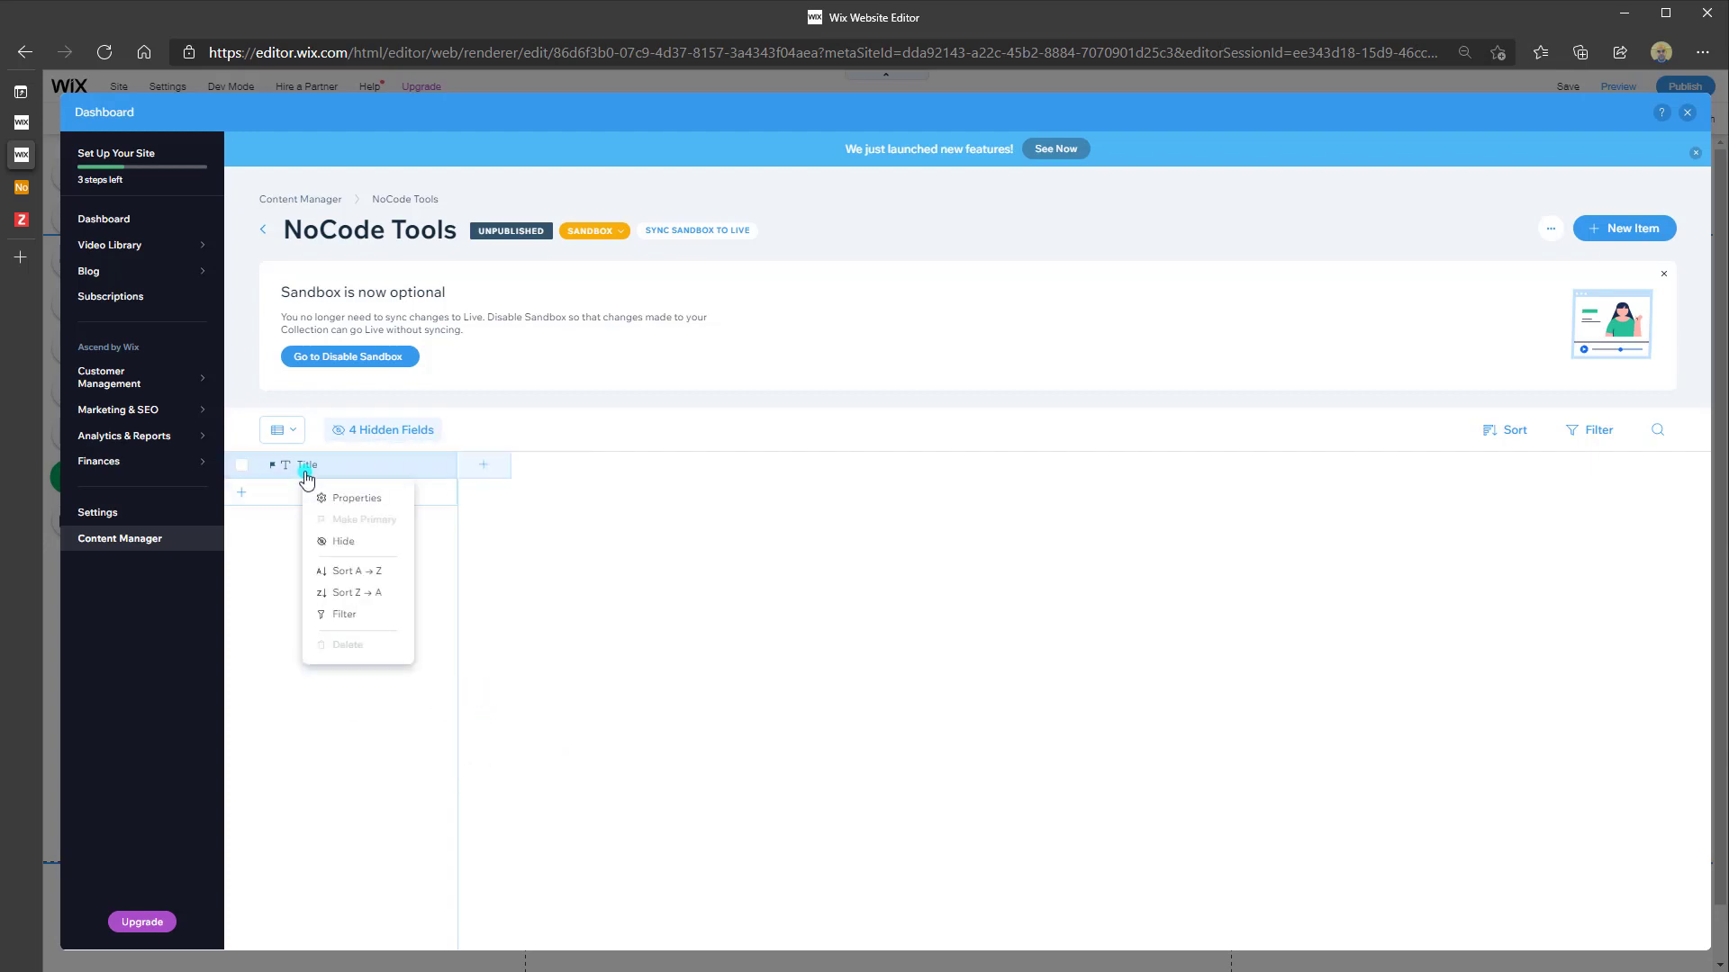
{"action": "right_click", "coordinate": [300, 476]}
{"action": "left_click", "coordinate": [300, 476]}
{"action": "left_click", "coordinate": [306, 475]}
{"action": "left_click", "coordinate": [361, 502]}
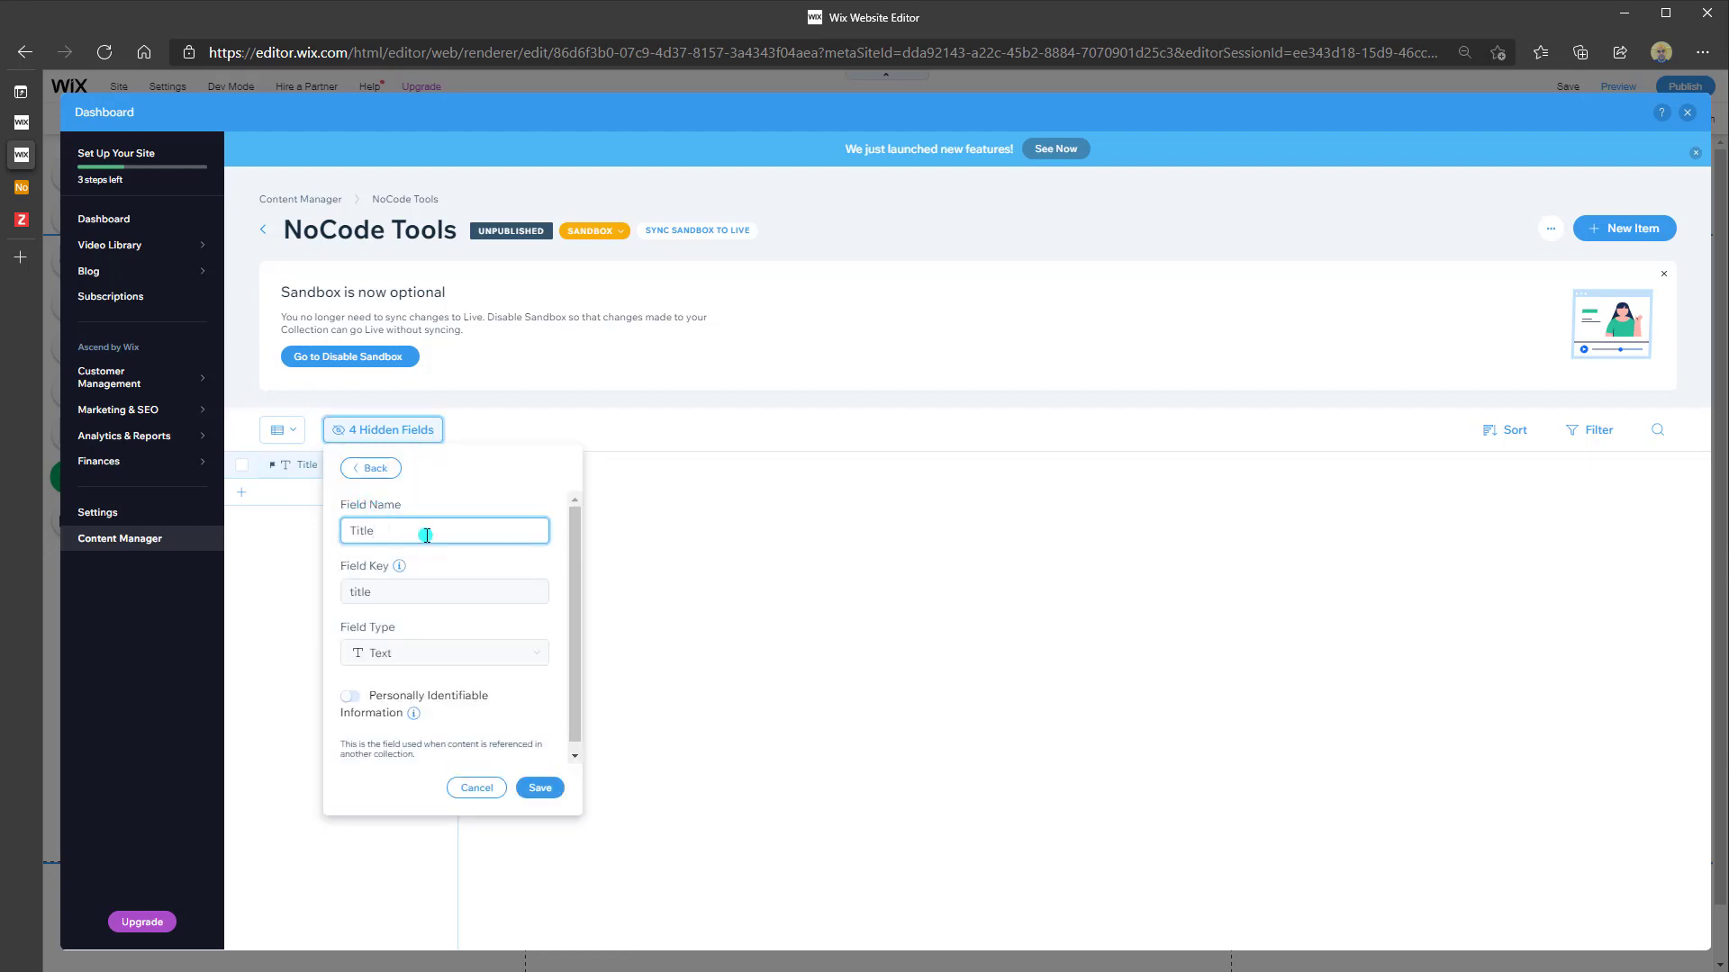
{"action": "left_click_drag", "start_coordinate": [427, 535], "coordinate": [326, 540]}
{"action": "type", "text": "NoCode Tool Name"}
{"action": "left_click", "coordinate": [441, 654]}
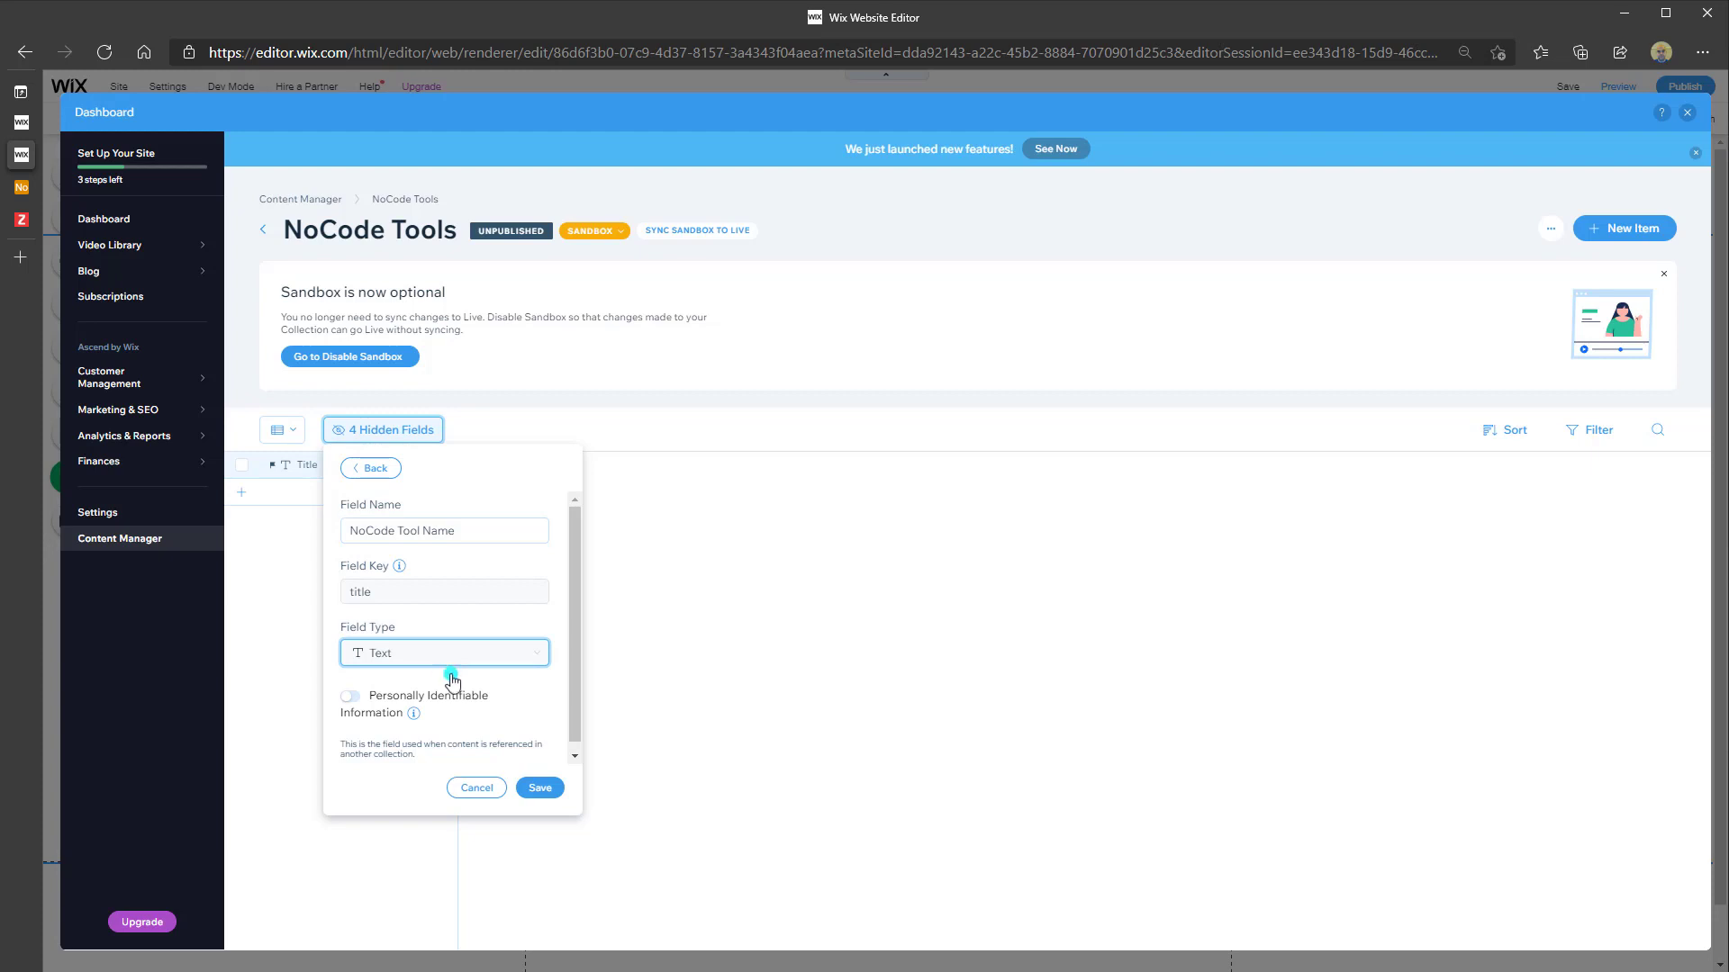
{"action": "left_click", "coordinate": [539, 788]}
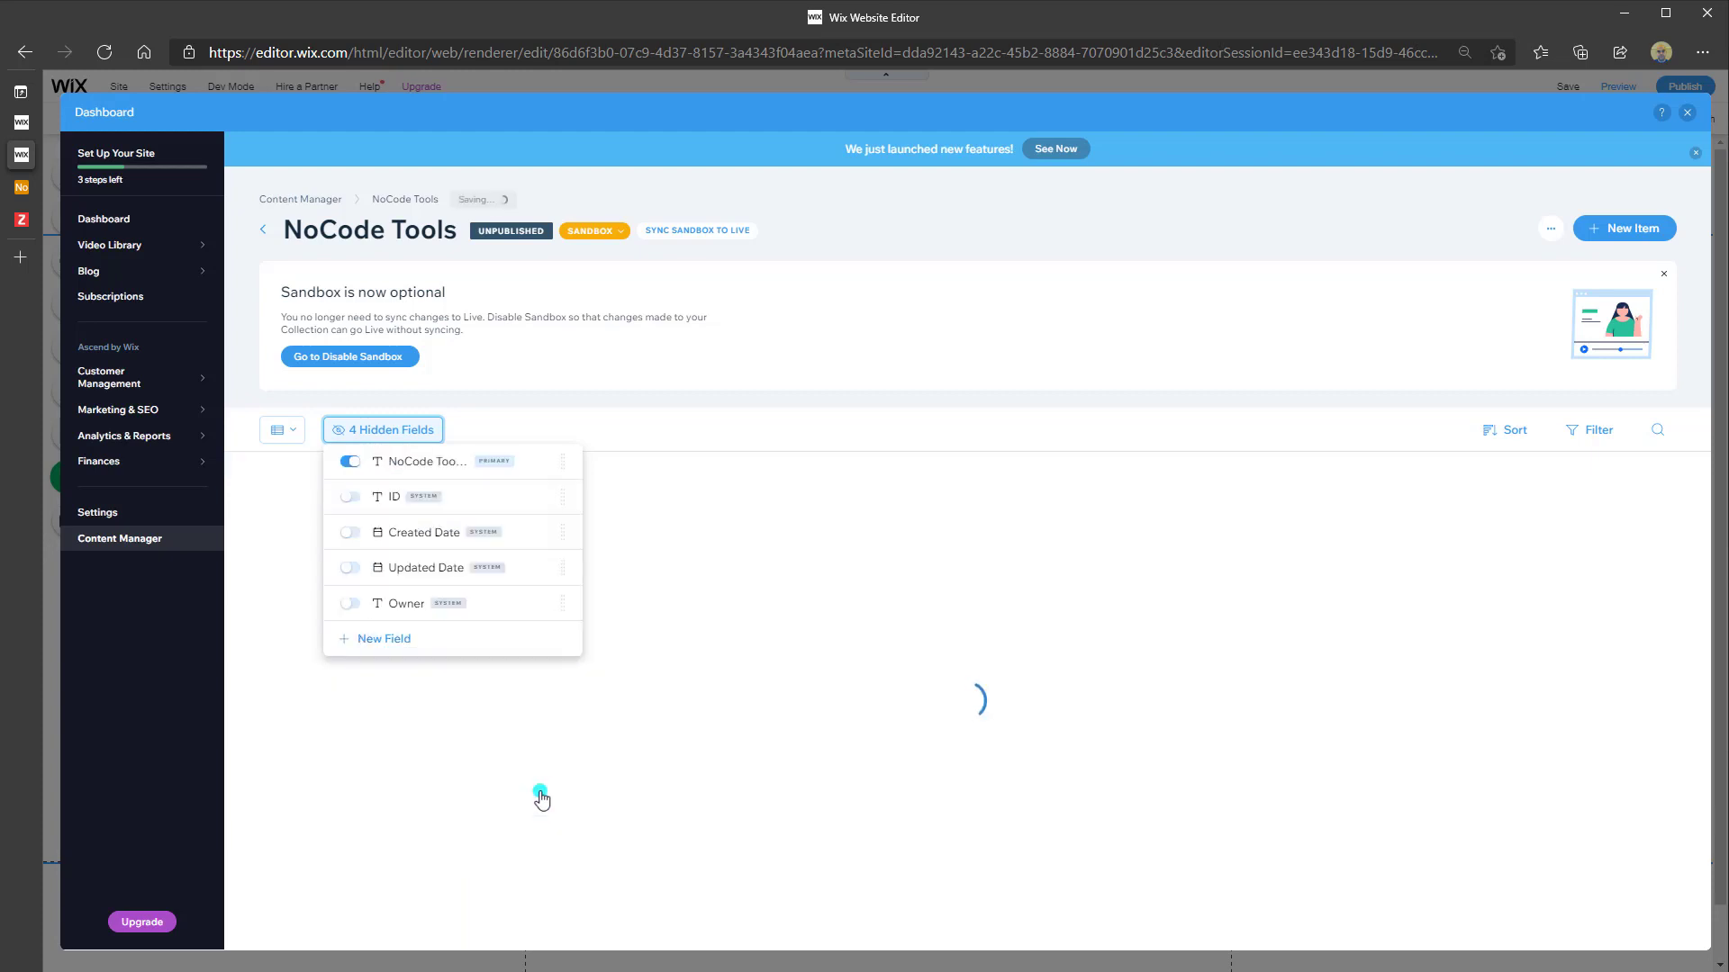
{"action": "left_click", "coordinate": [659, 736]}
- Start a new field in the NoCode Tools collection and name it "Pricing"
{"action": "left_click", "coordinate": [492, 468]}
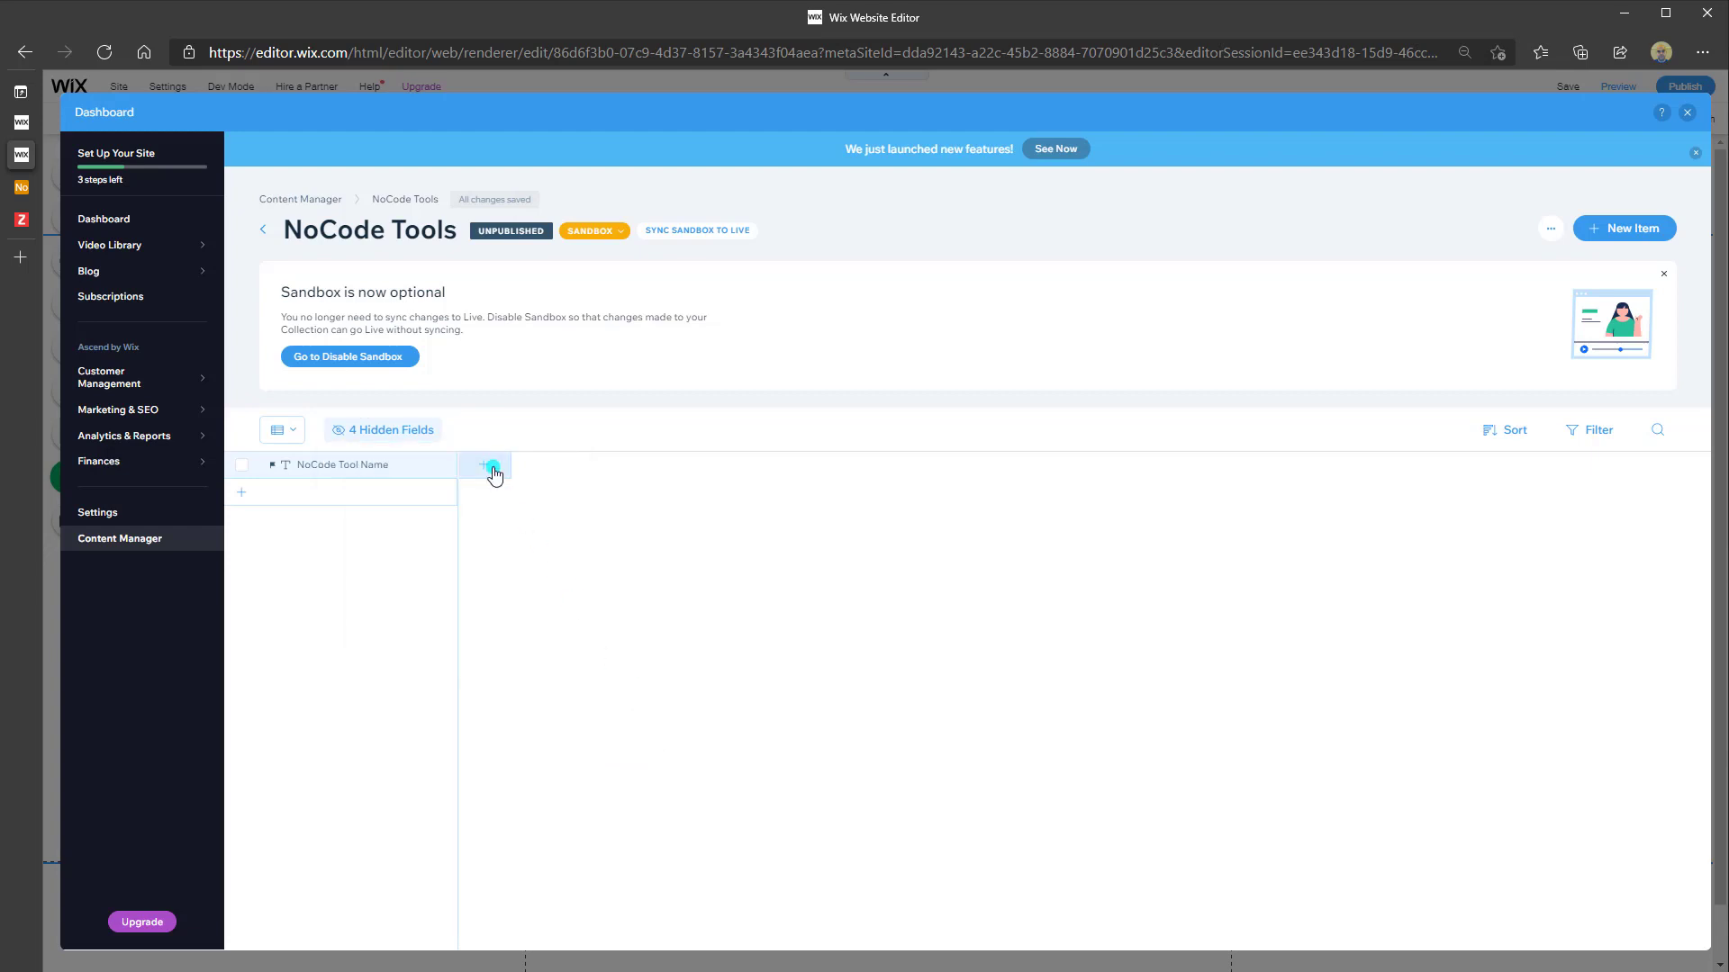
{"action": "left_click", "coordinate": [354, 477]}
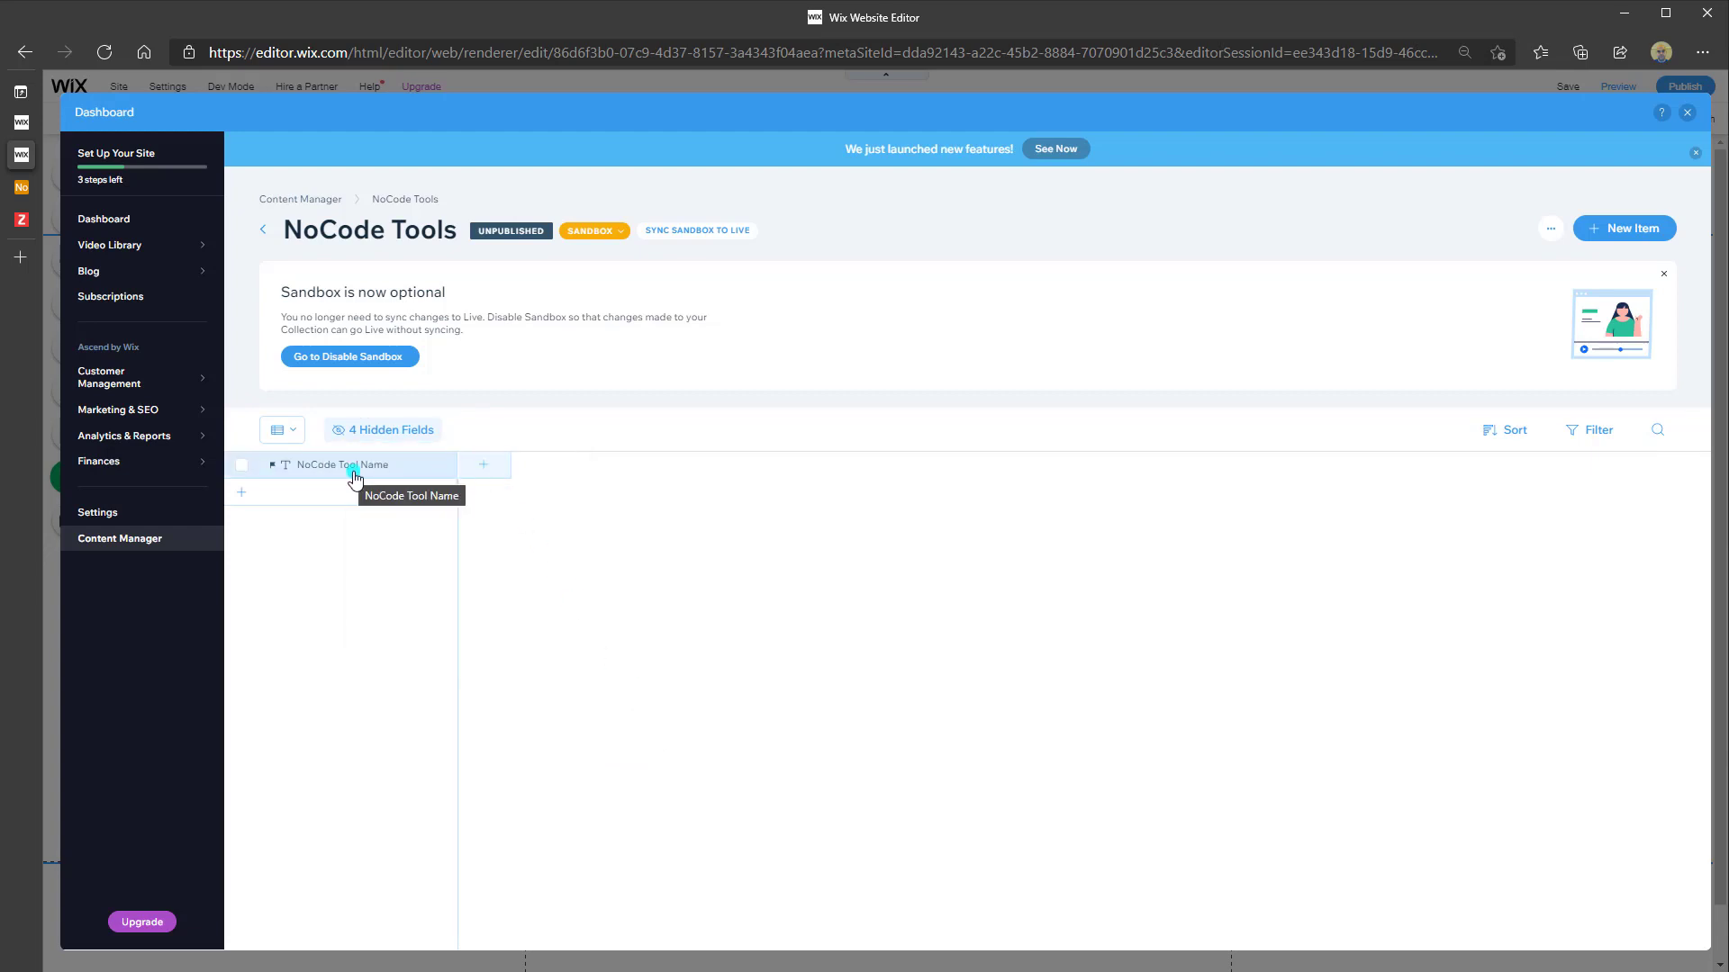
{"action": "left_click", "coordinate": [487, 469]}
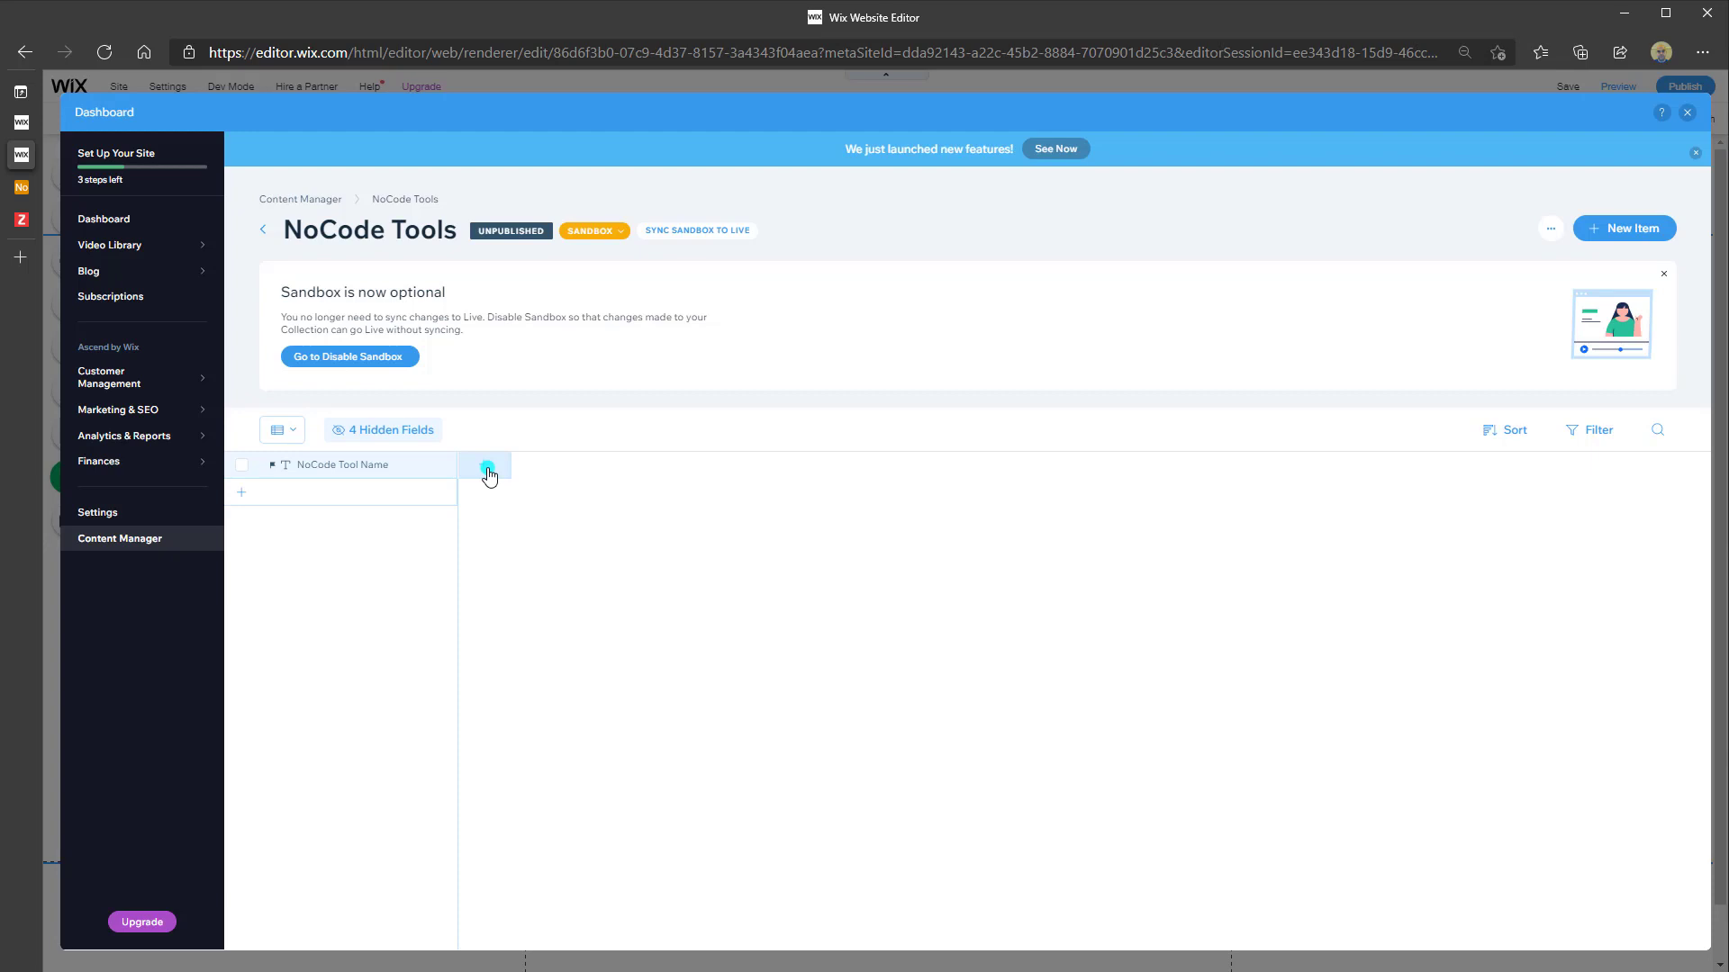
{"action": "left_click", "coordinate": [487, 469]}
{"action": "left_click", "coordinate": [487, 469]}
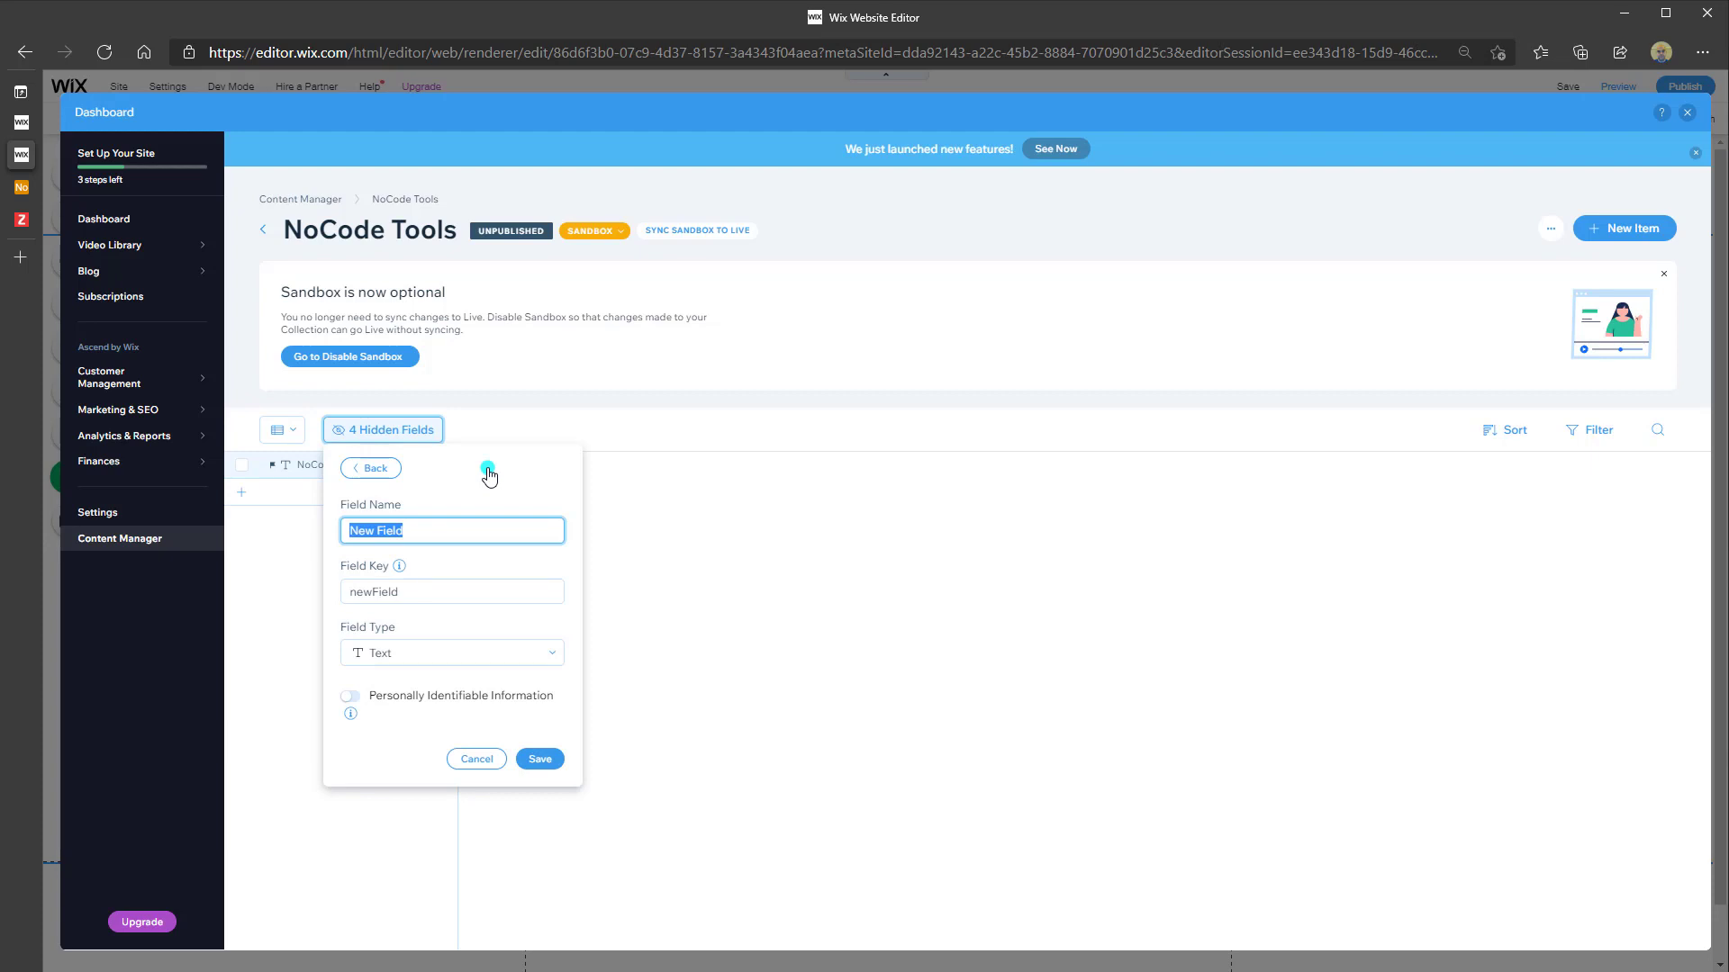
{"action": "type", "text": "Pricing"}
- Look through the available field types for the Pricing field, from Text to Media Gallery
{"action": "left_click", "coordinate": [459, 660]}
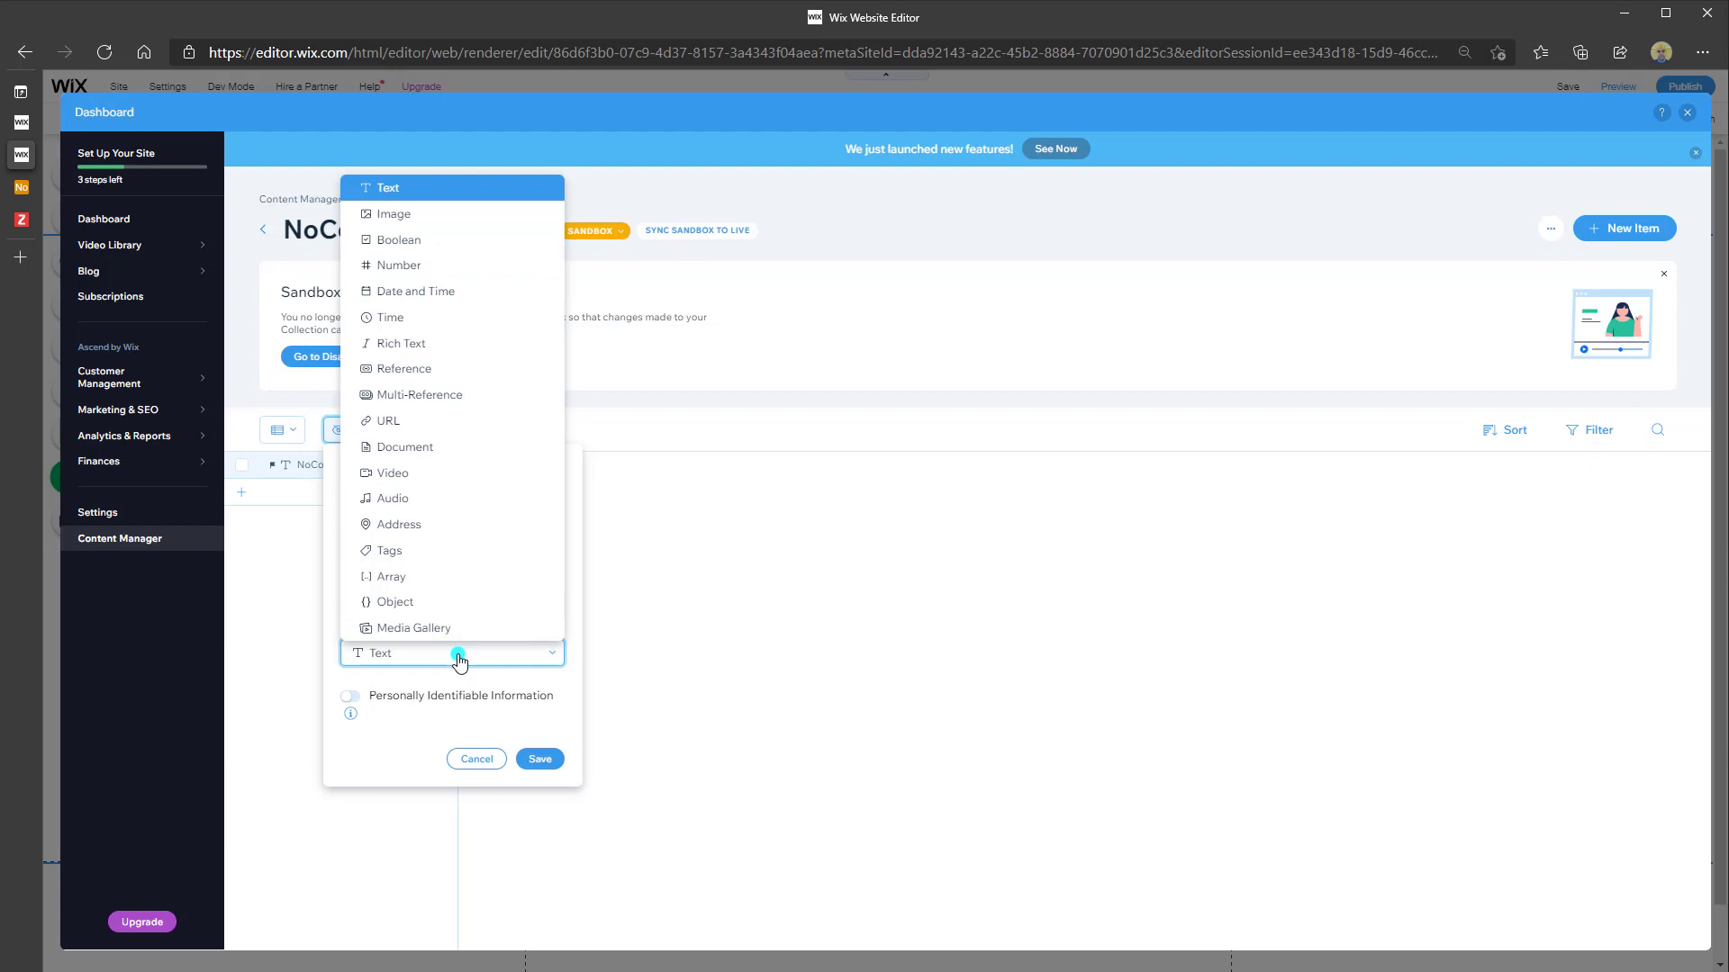
{"action": "key", "text": "Down"}
{"action": "key", "text": "Down"}
{"action": "key", "text": "Down"}
{"action": "key", "text": "Down"}
{"action": "key", "text": "Down"}
{"action": "key", "text": "Down"}
{"action": "key", "text": "Down"}
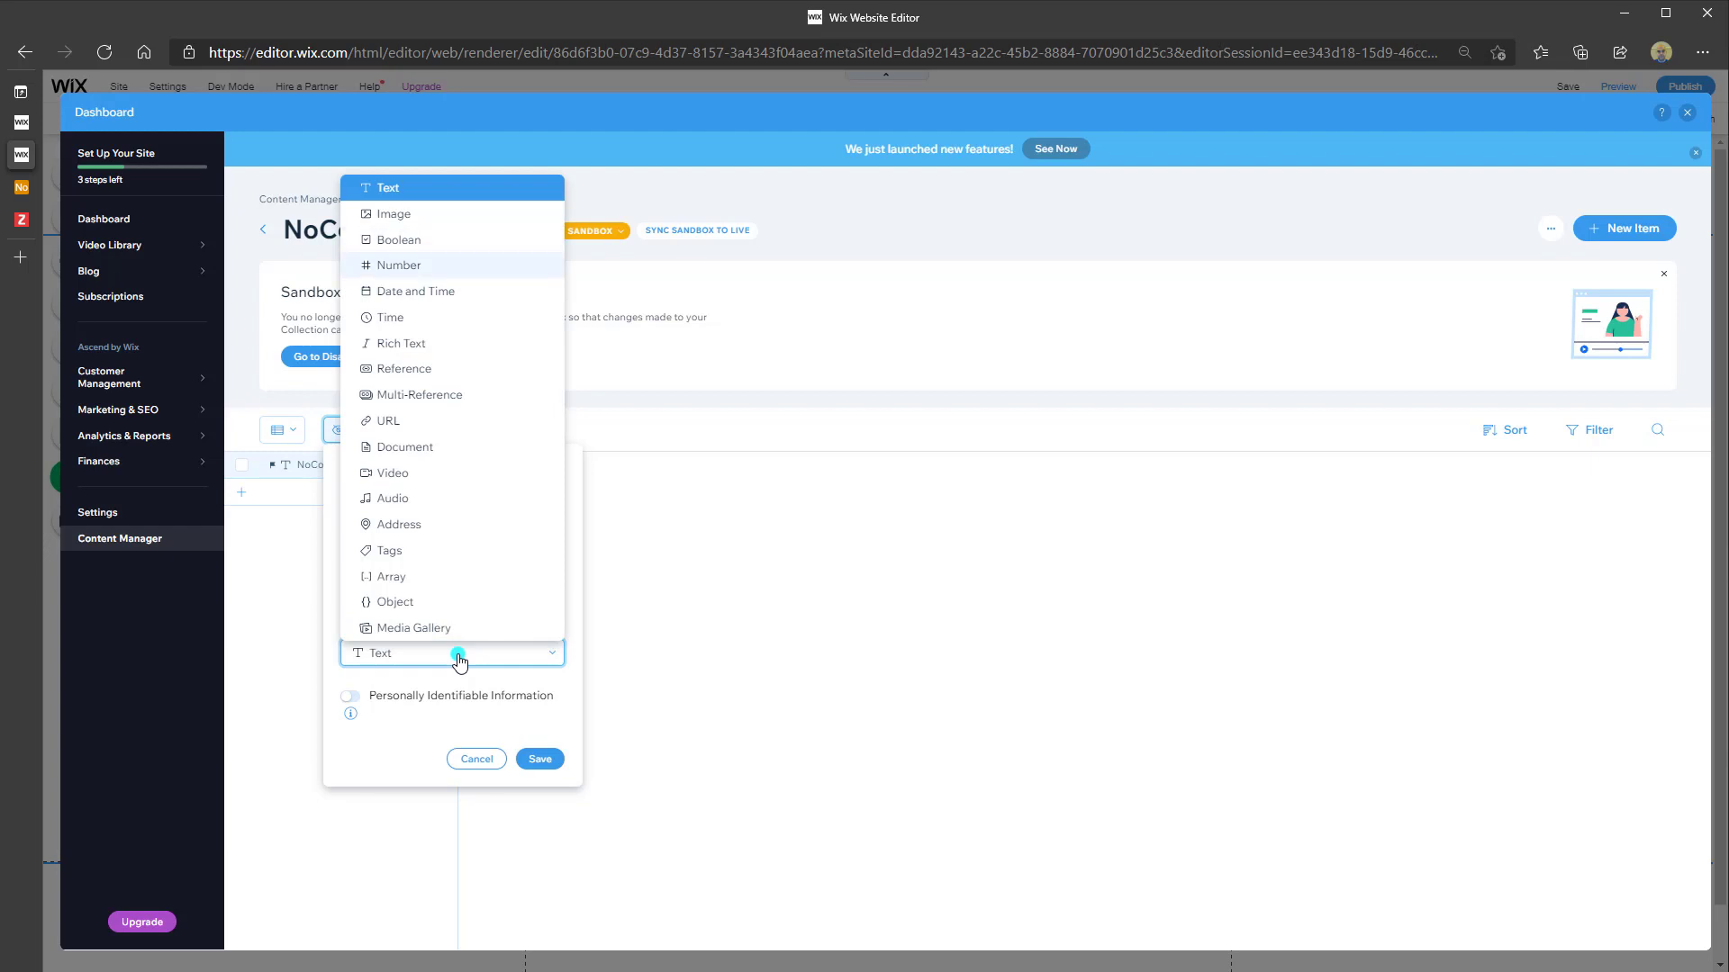
{"action": "key", "text": "Down"}
{"action": "key", "text": "Down"}
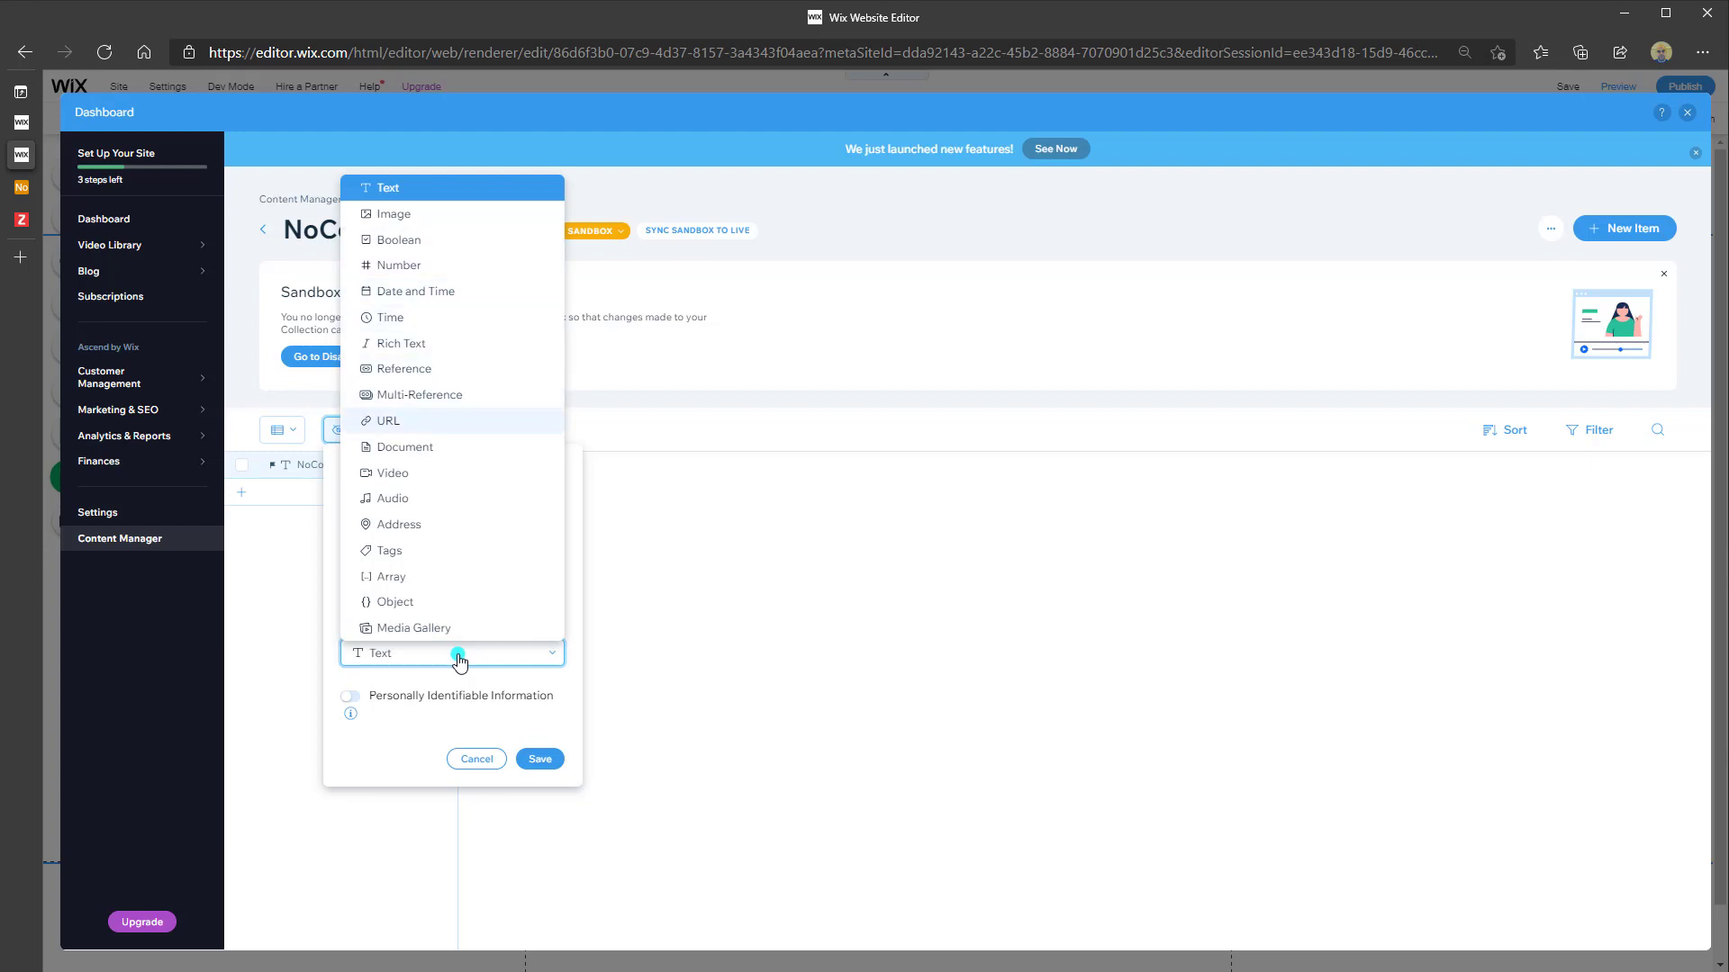
{"action": "key", "text": "Down"}
{"action": "key", "text": "Down"}
{"action": "key", "text": "Down"}
{"action": "key", "text": "Down"}
{"action": "key", "text": "Down"}
{"action": "key", "text": "Down"}
{"action": "key", "text": "Down"}
{"action": "key", "text": "Down"}
{"action": "key", "text": "Up"}
{"action": "key", "text": "Up"}
{"action": "key", "text": "Up"}
{"action": "key", "text": "Up"}
{"action": "key", "text": "Up"}
{"action": "key", "text": "Up"}
{"action": "key", "text": "Up"}
{"action": "key", "text": "Up"}
{"action": "key", "text": "Up"}
{"action": "key", "text": "Up"}
{"action": "key", "text": "Up"}
{"action": "key", "text": "Up"}
{"action": "key", "text": "Up"}
{"action": "key", "text": "Up"}
{"action": "key", "text": "Up"}
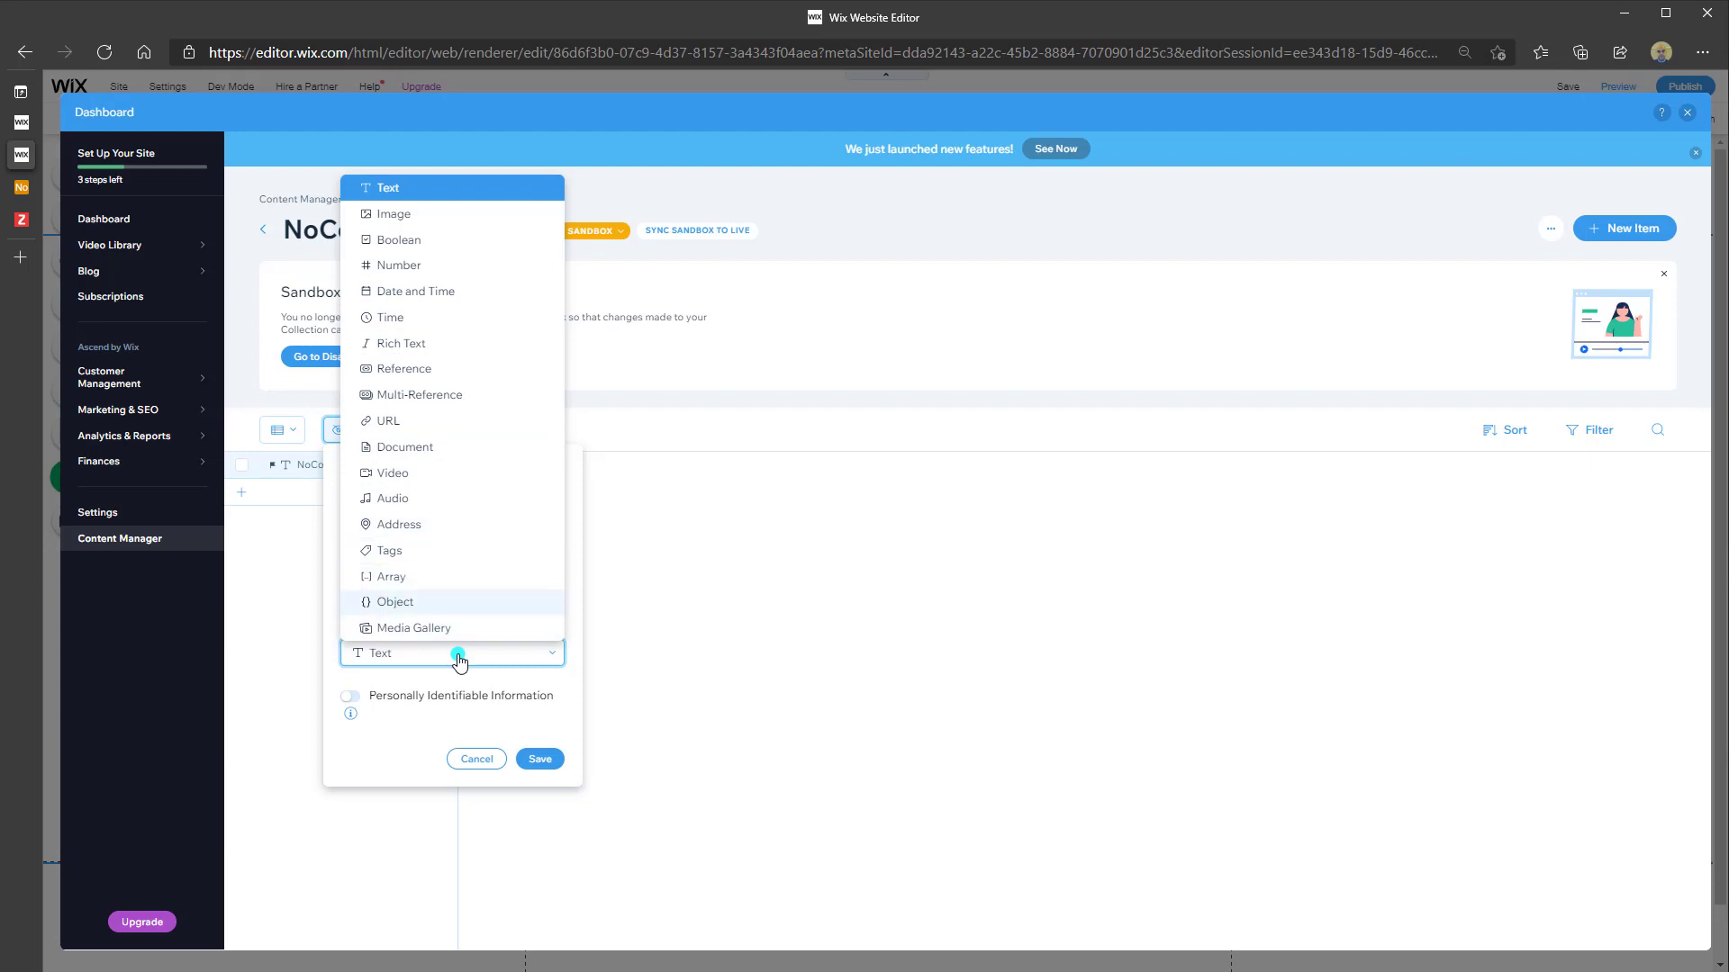
{"action": "key", "text": "Up"}
{"action": "key", "text": "Up"}
{"action": "key", "text": "Down"}
{"action": "key", "text": "Down"}
{"action": "key", "text": "Down"}
{"action": "key", "text": "Down"}
{"action": "key", "text": "Down"}
{"action": "key", "text": "Down"}
{"action": "key", "text": "Down"}
{"action": "key", "text": "Down"}
{"action": "key", "text": "Down"}
{"action": "key", "text": "Down"}
{"action": "key", "text": "Down"}
{"action": "key", "text": "Down"}
{"action": "key", "text": "Down"}
{"action": "key", "text": "Down"}
{"action": "key", "text": "Down"}
{"action": "key", "text": "Down"}
{"action": "key", "text": "Down"}
{"action": "key", "text": "Down"}
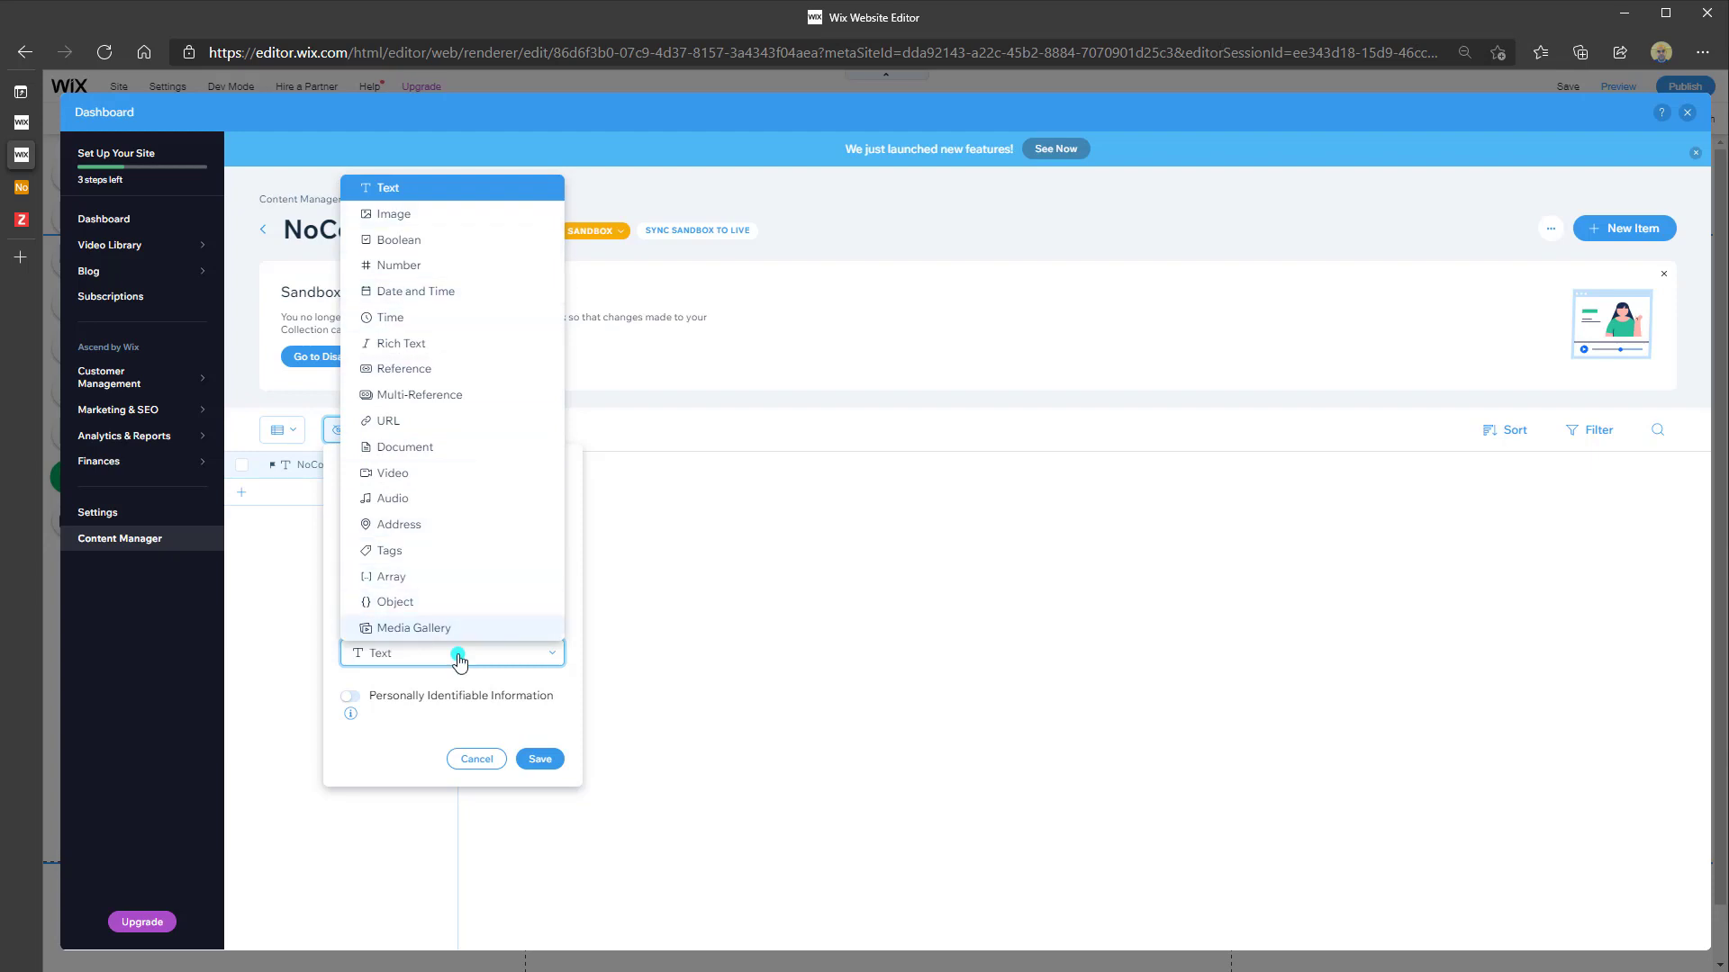
- Keep Text as the Pricing field's type and save the field
{"action": "left_click", "coordinate": [539, 727]}
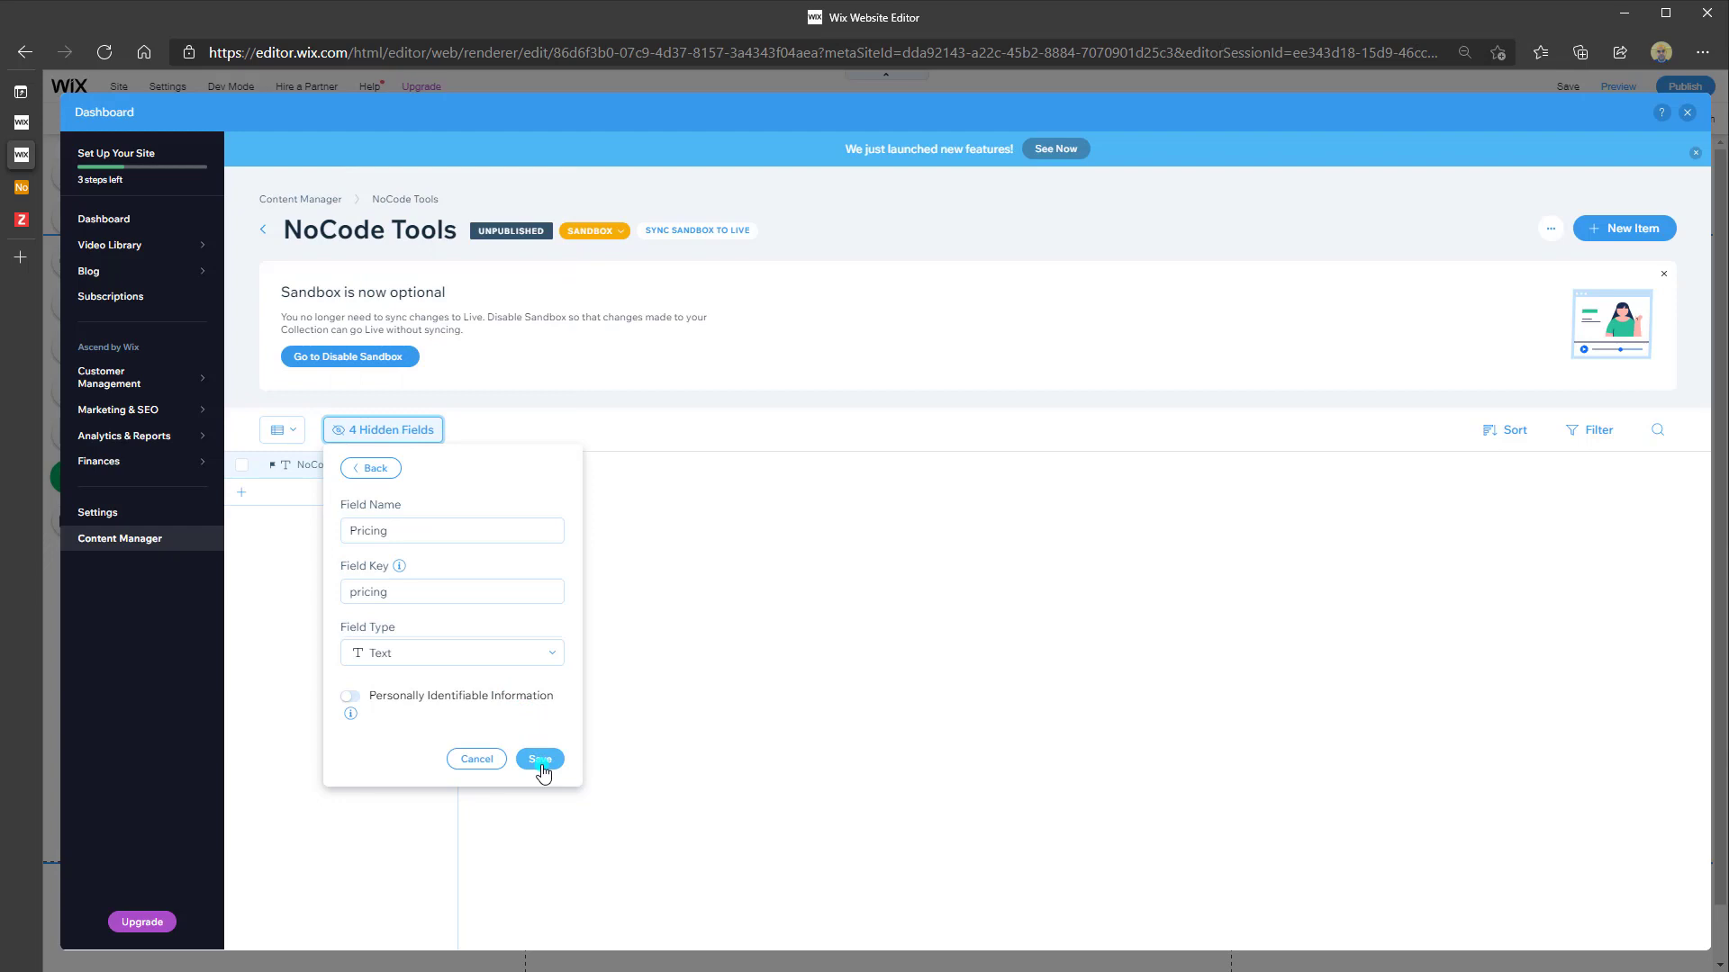
{"action": "left_click", "coordinate": [541, 761]}
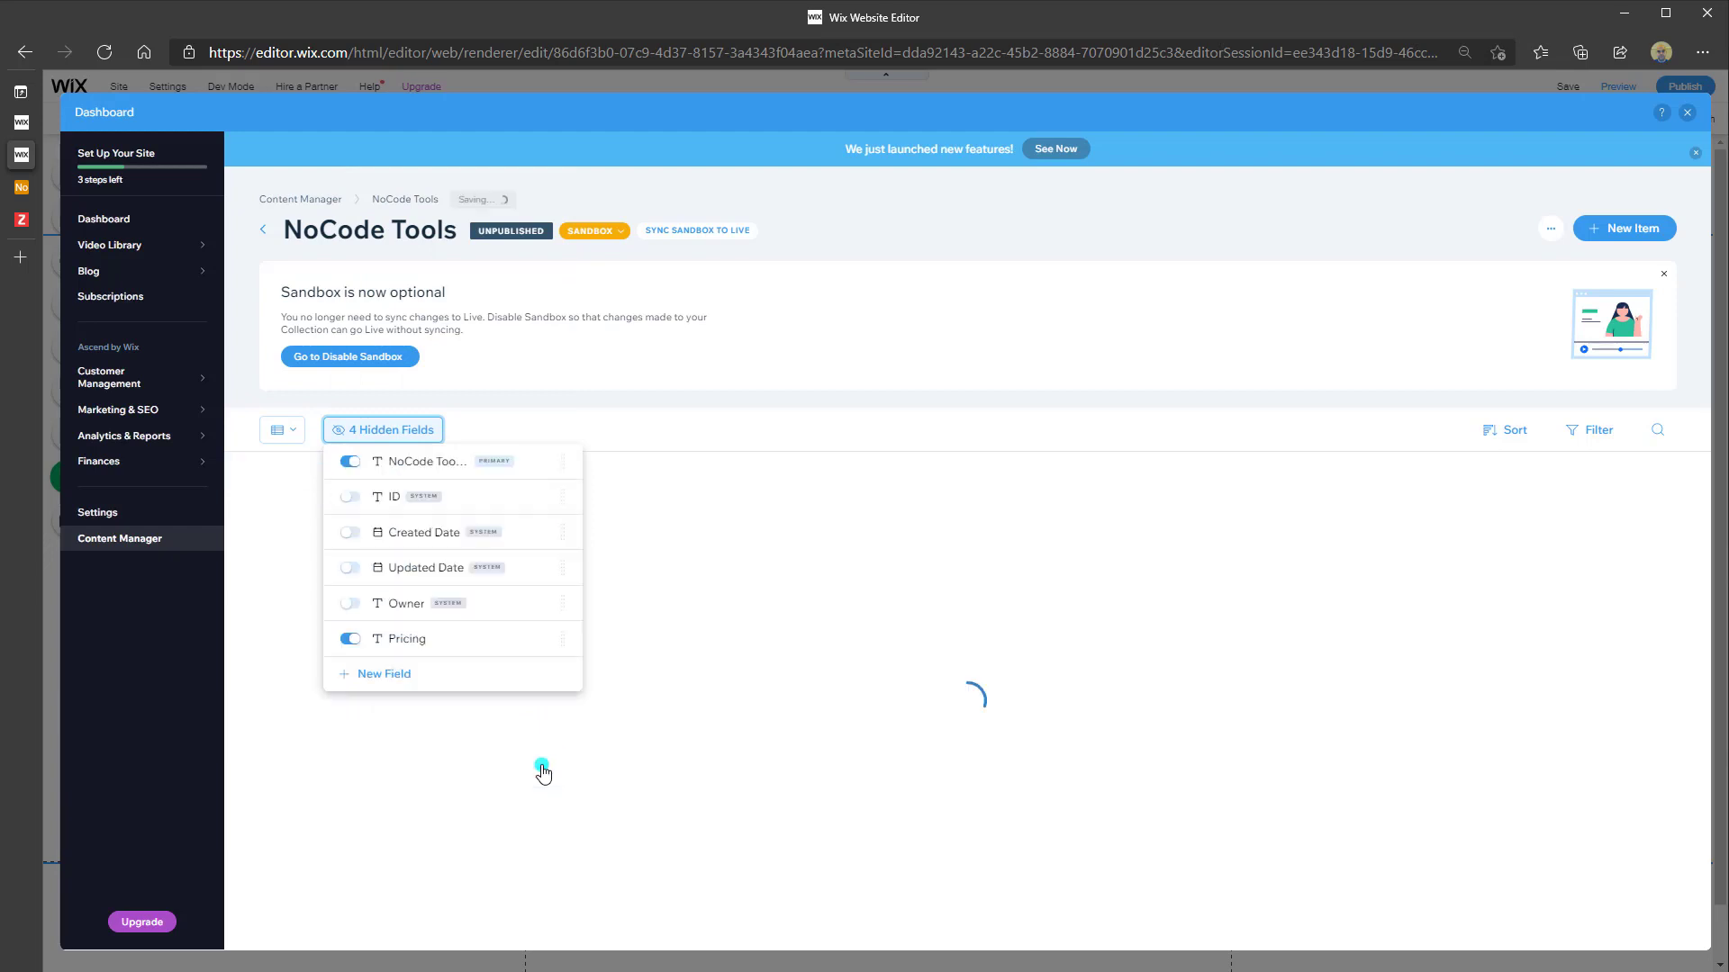
{"action": "left_click", "coordinate": [778, 761]}
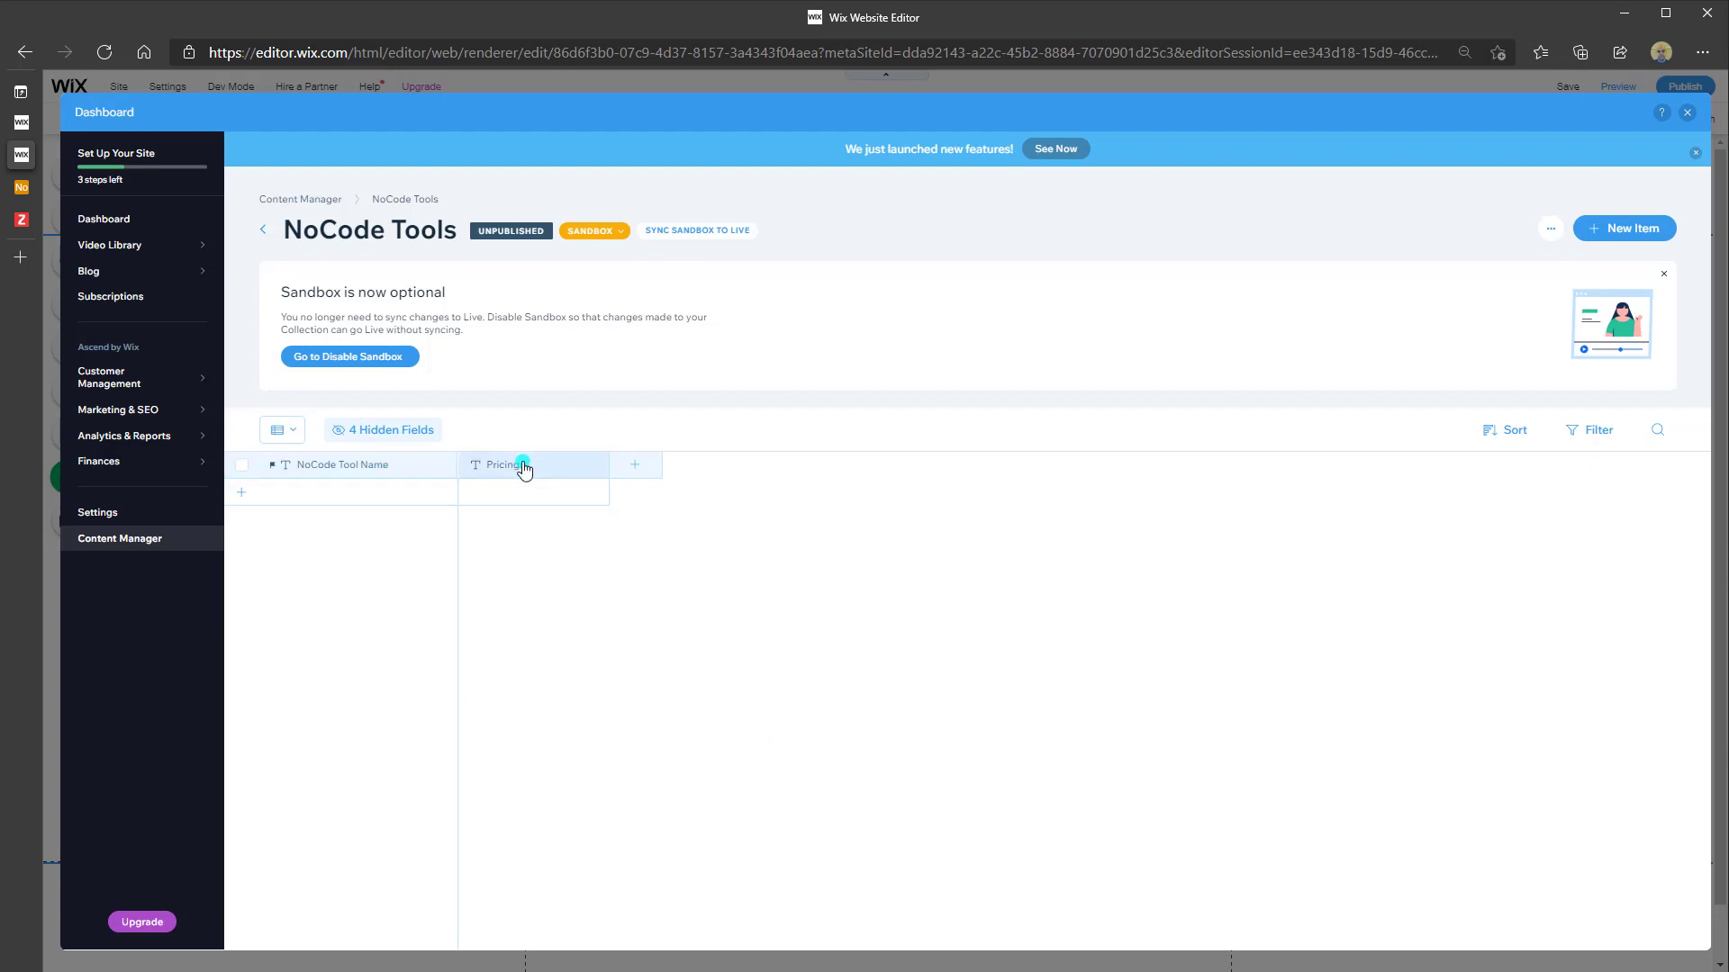
- Add a field named "Link" with the URL type to the collection
{"action": "left_click", "coordinate": [645, 468]}
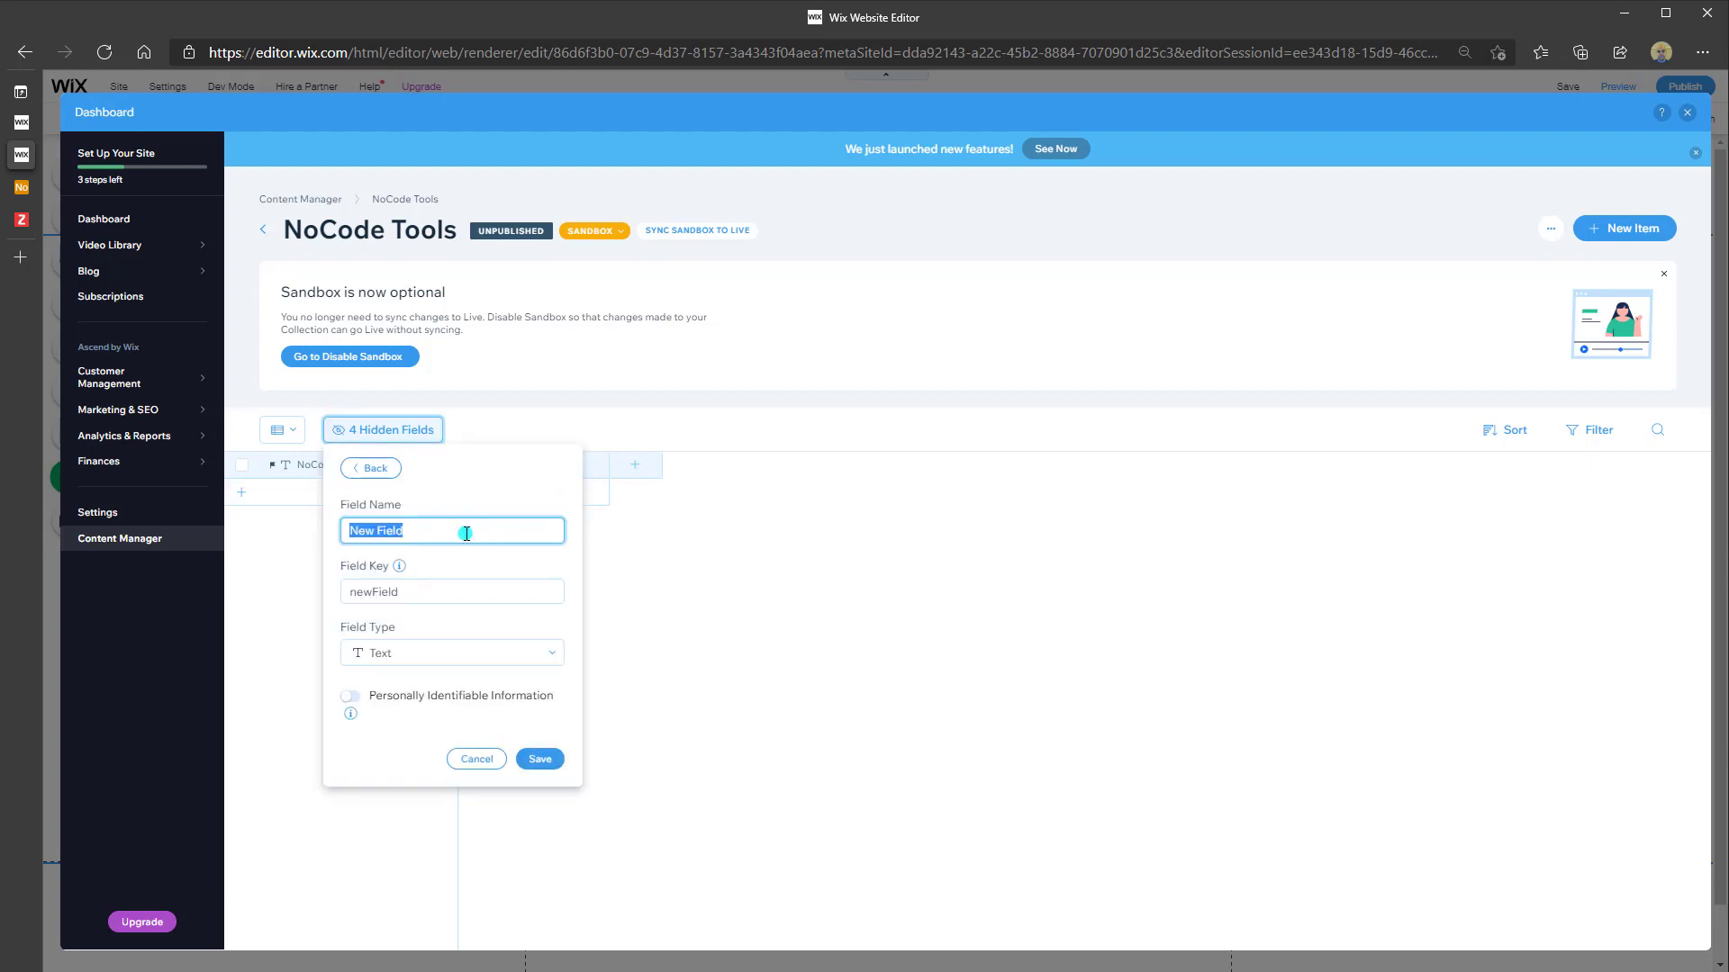
{"action": "type", "text": "Link"}
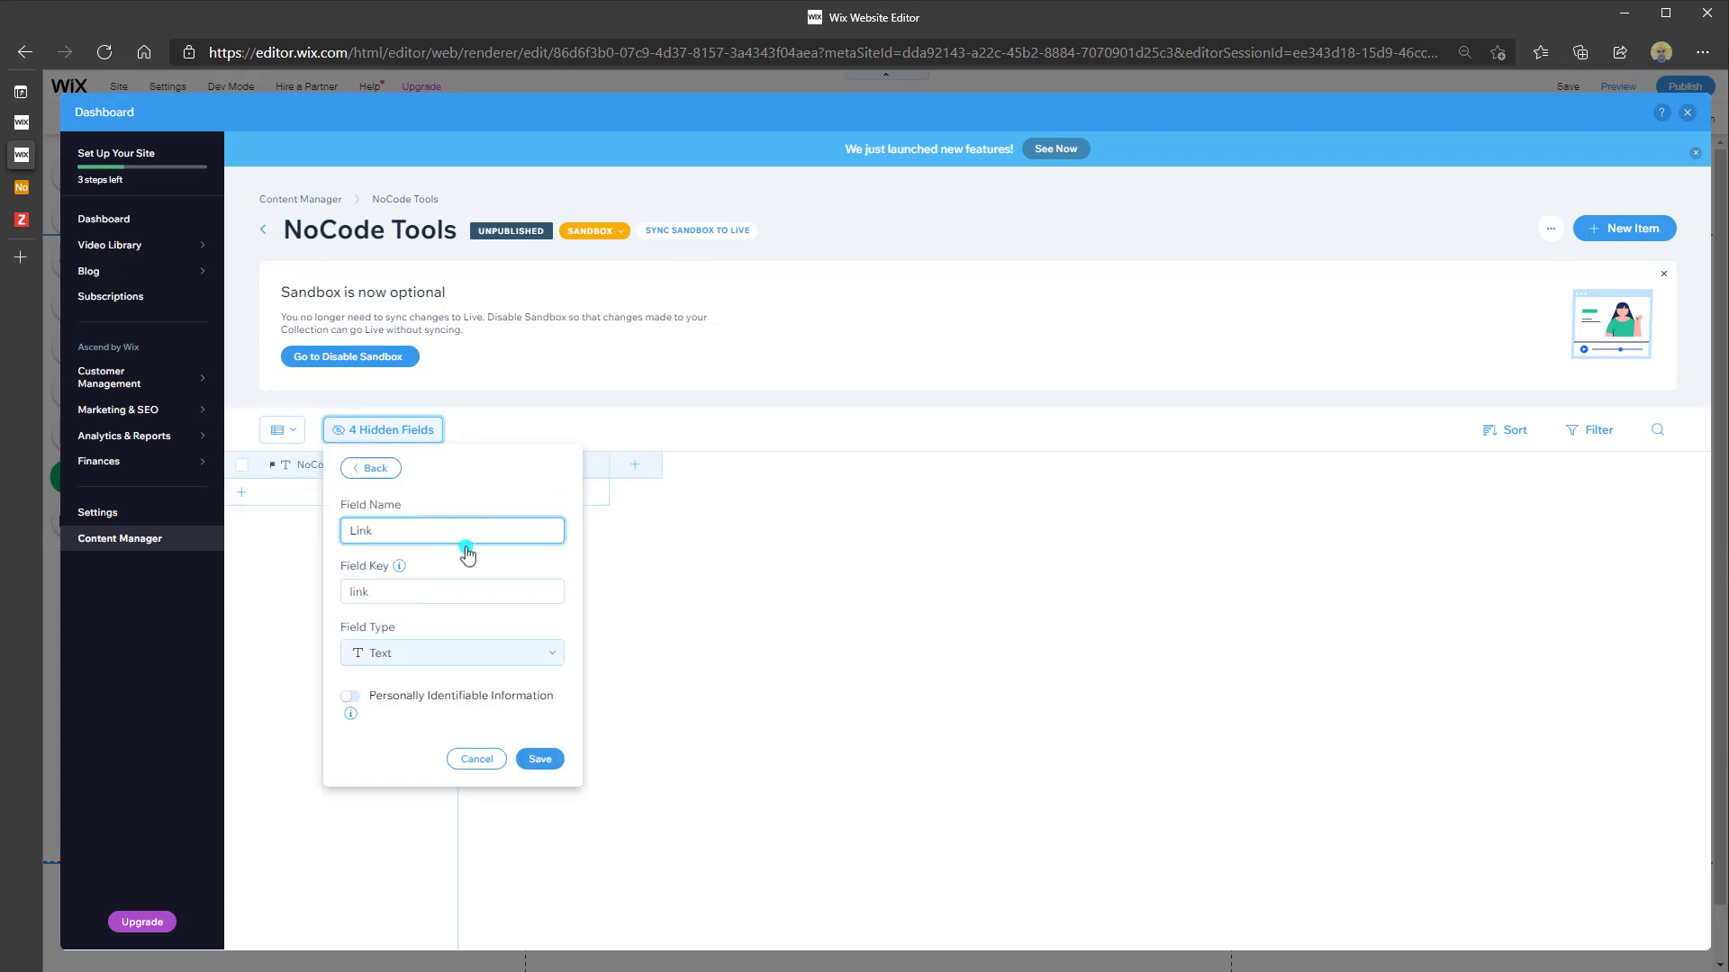
{"action": "left_click", "coordinate": [472, 662]}
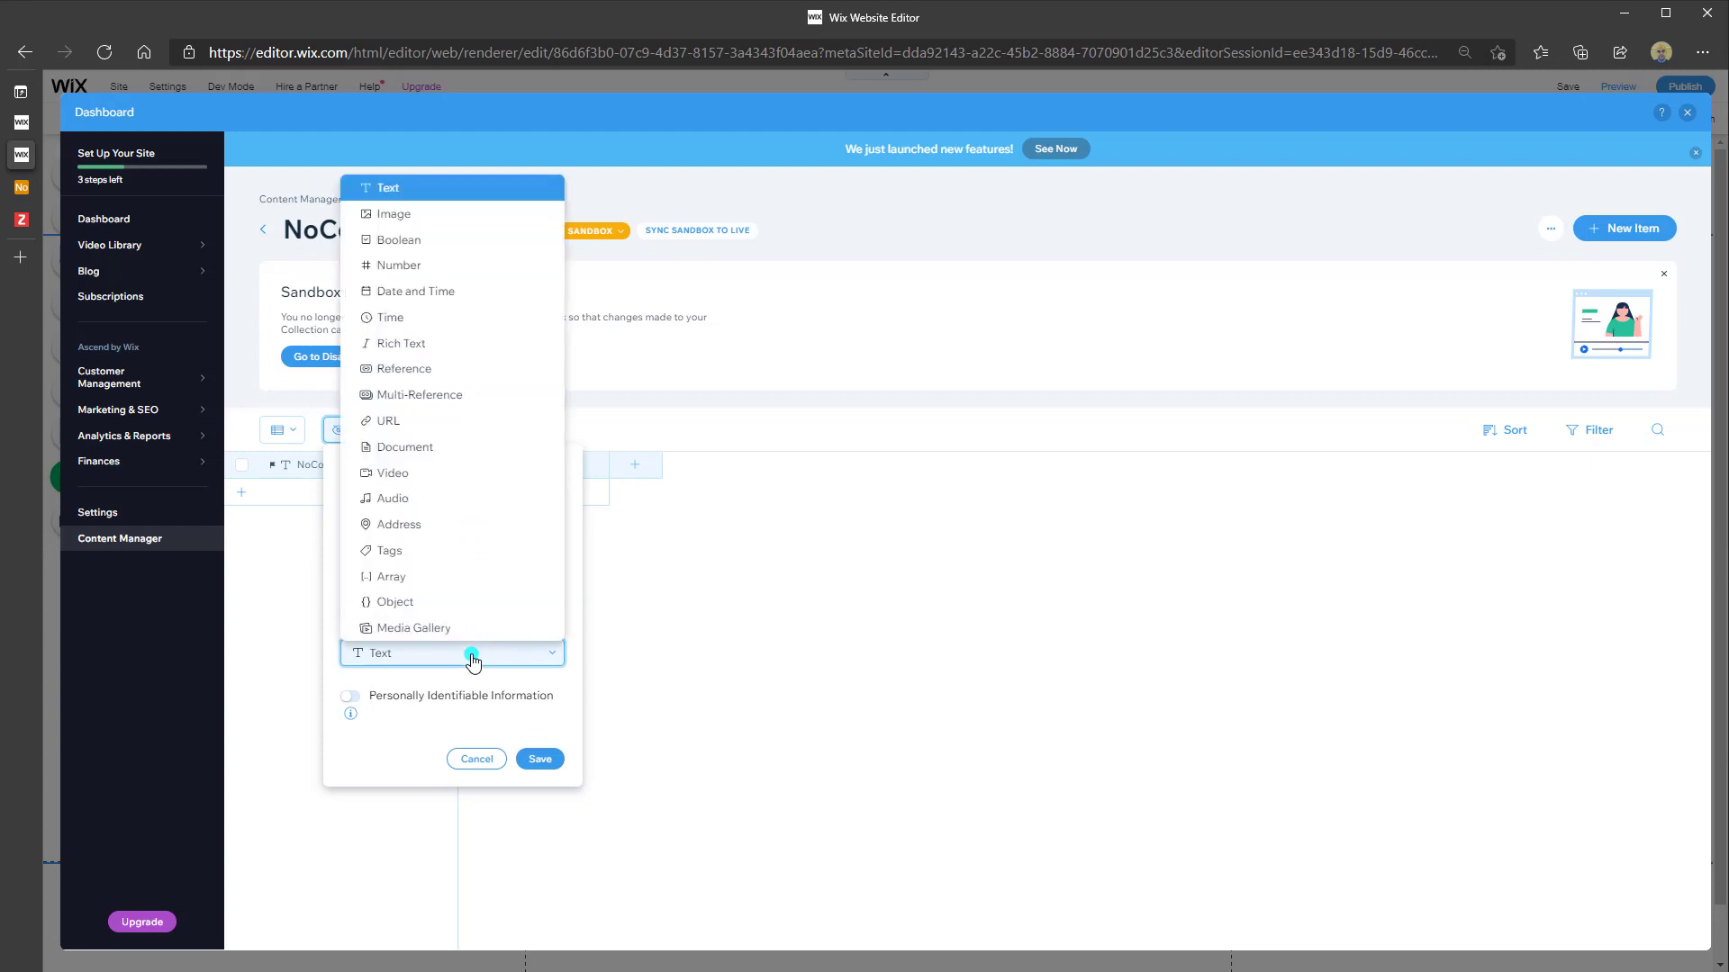
{"action": "left_click", "coordinate": [438, 420]}
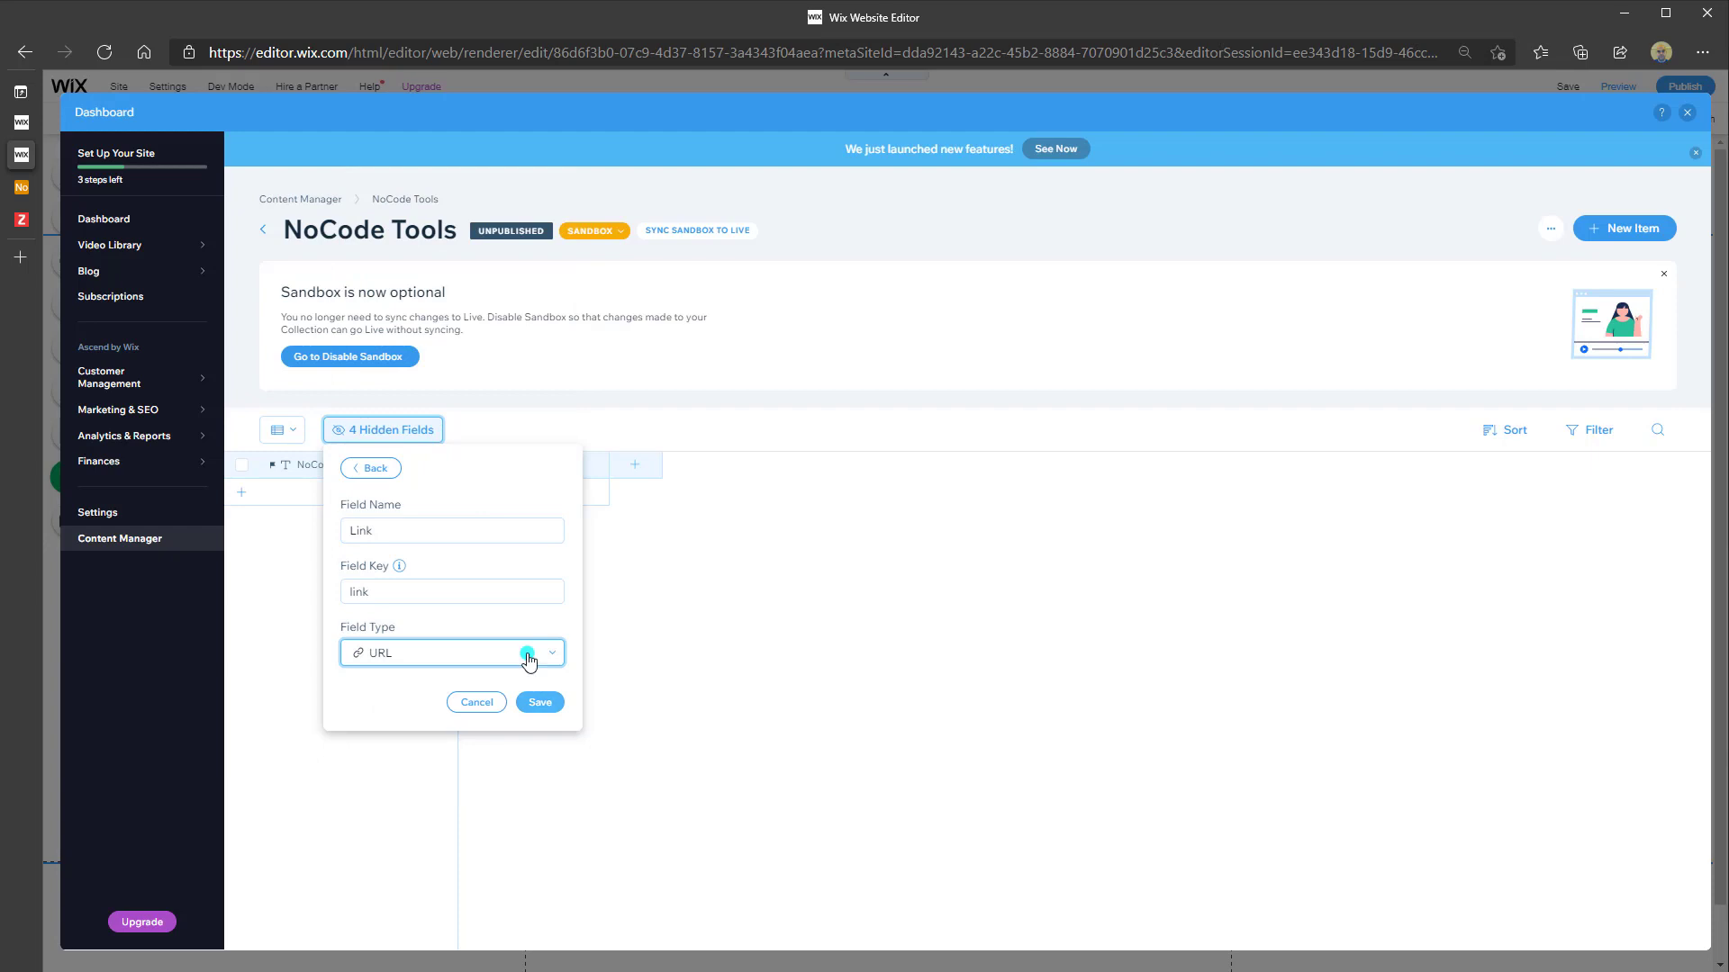
{"action": "left_click", "coordinate": [540, 709]}
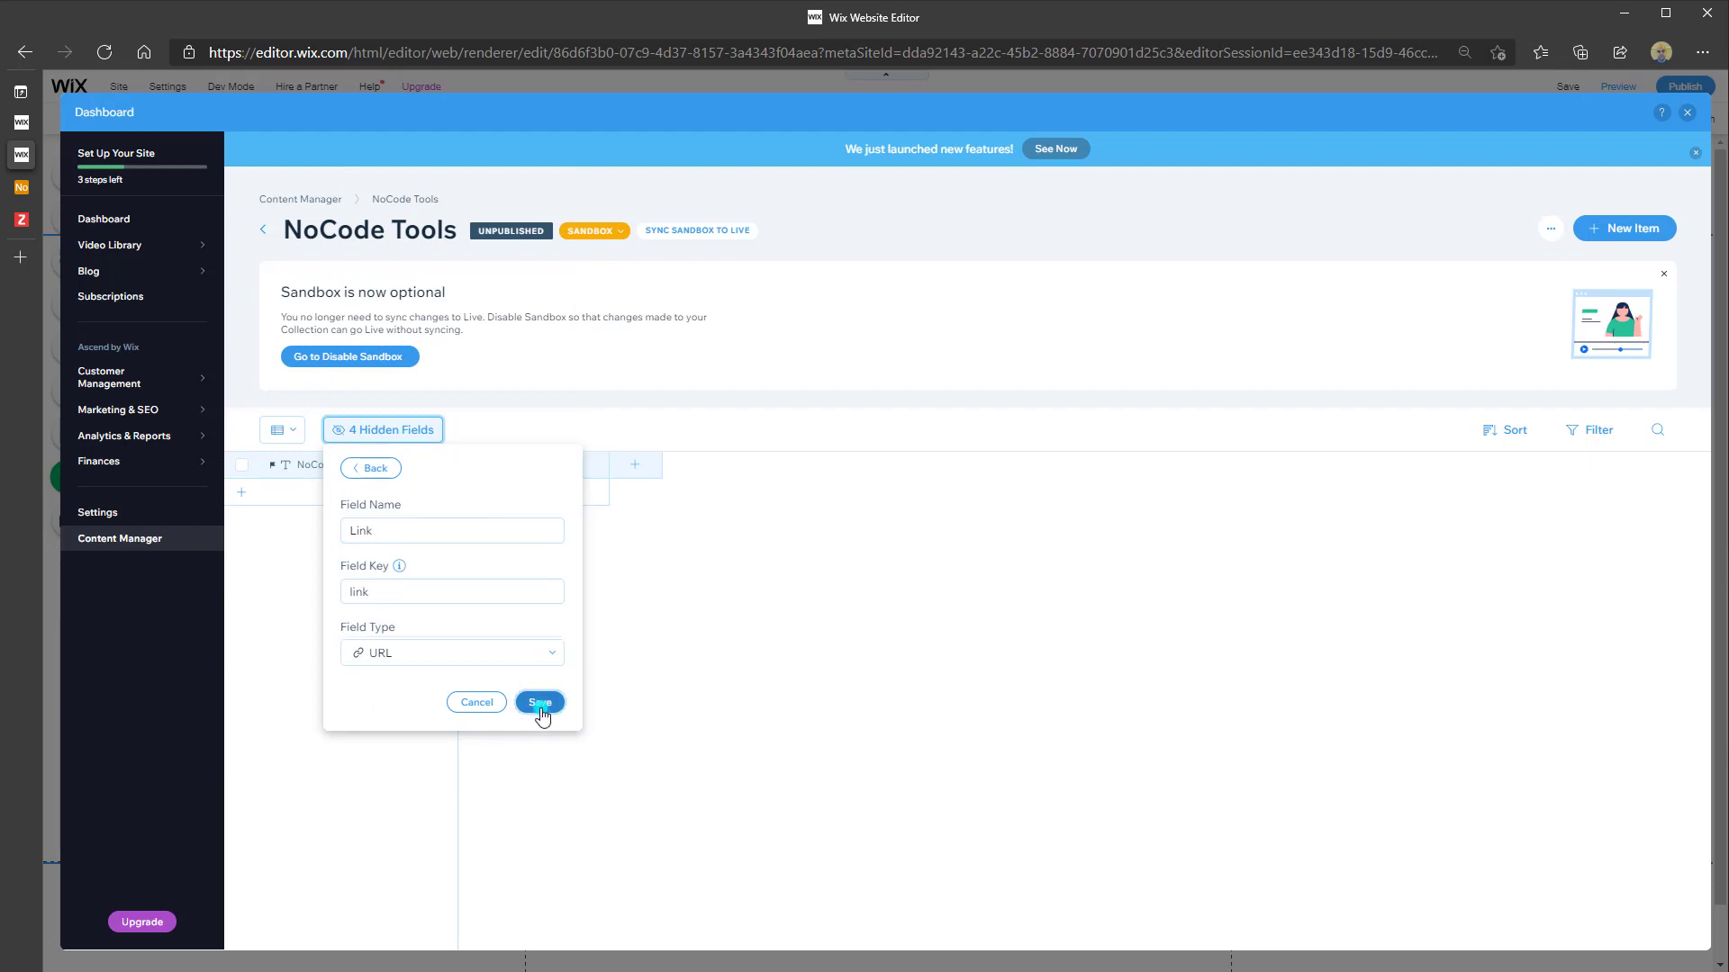
{"action": "left_click", "coordinate": [702, 778]}
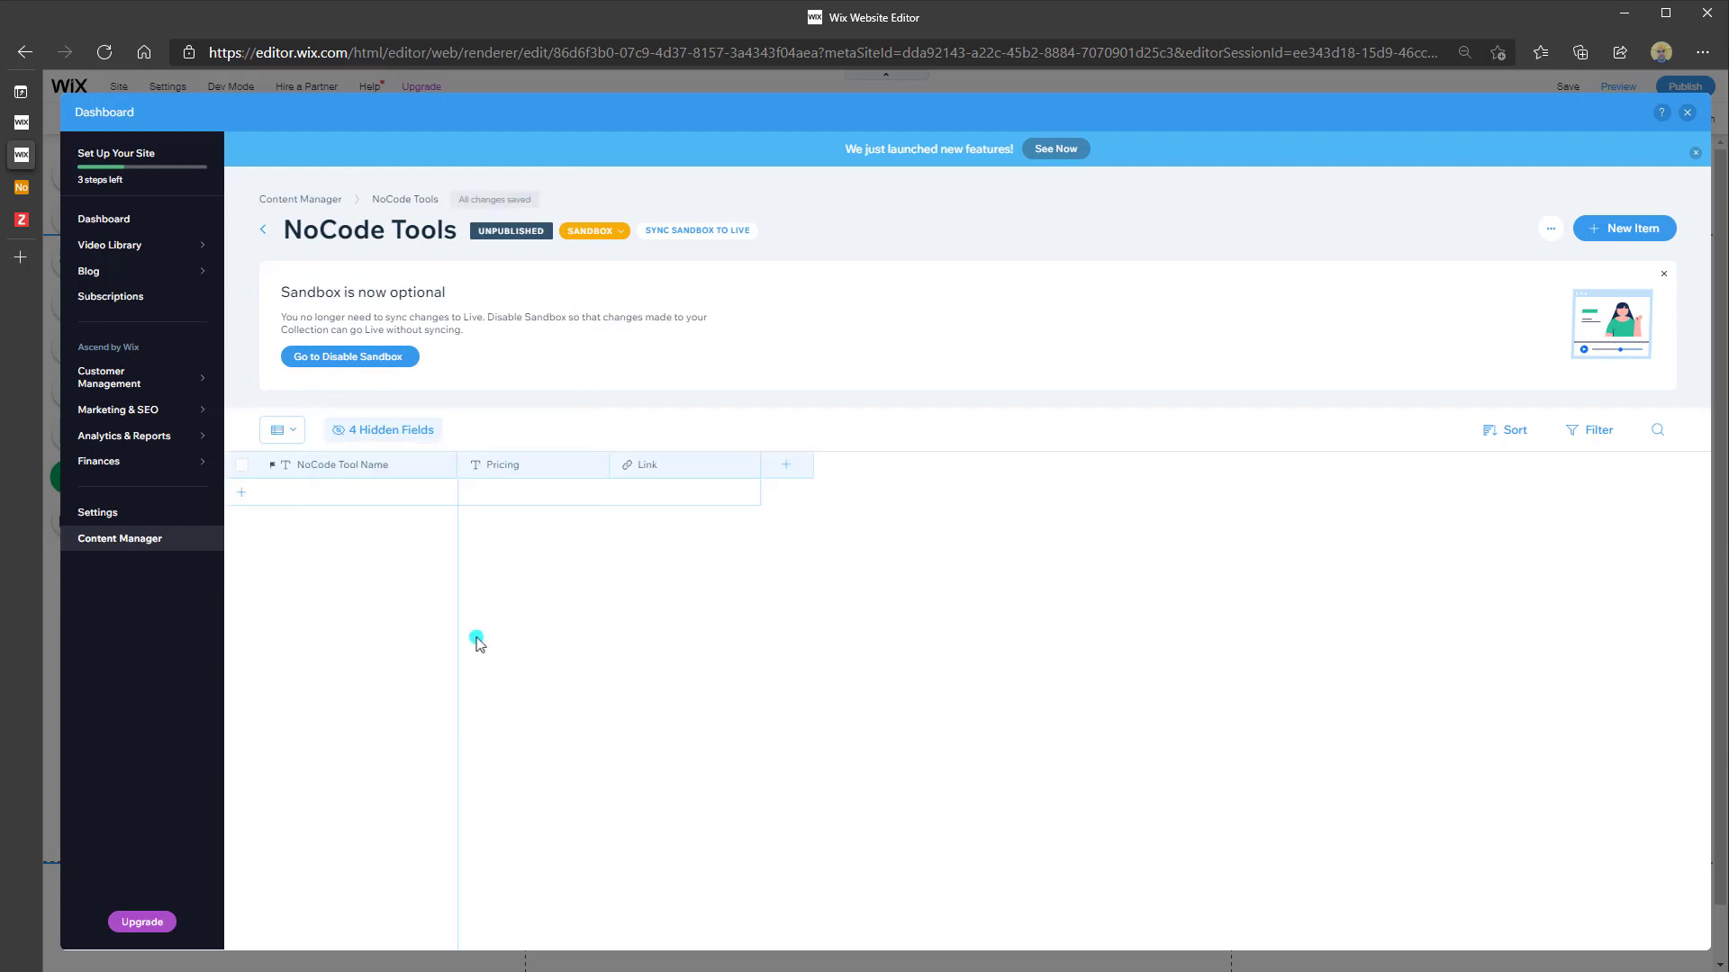
- Add a first empty item to the collection and open it in form view
{"action": "left_click", "coordinate": [242, 497]}
{"action": "left_click", "coordinate": [317, 492]}
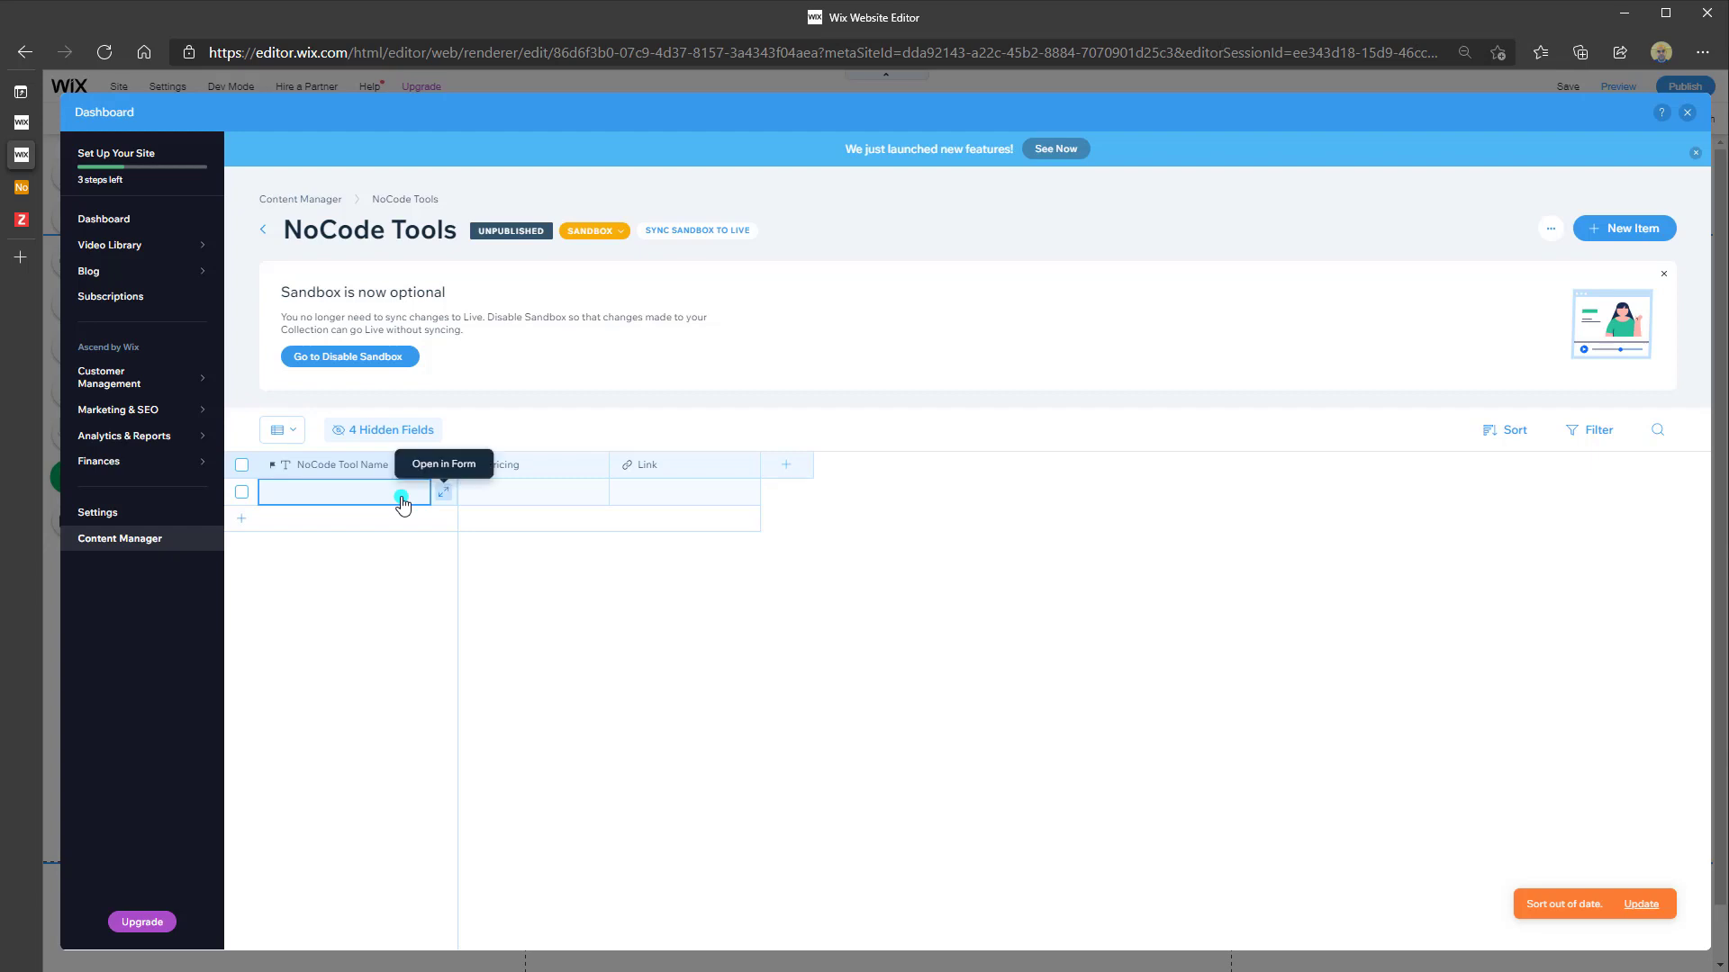
{"action": "right_click", "coordinate": [445, 498]}
{"action": "left_click", "coordinate": [445, 499]}
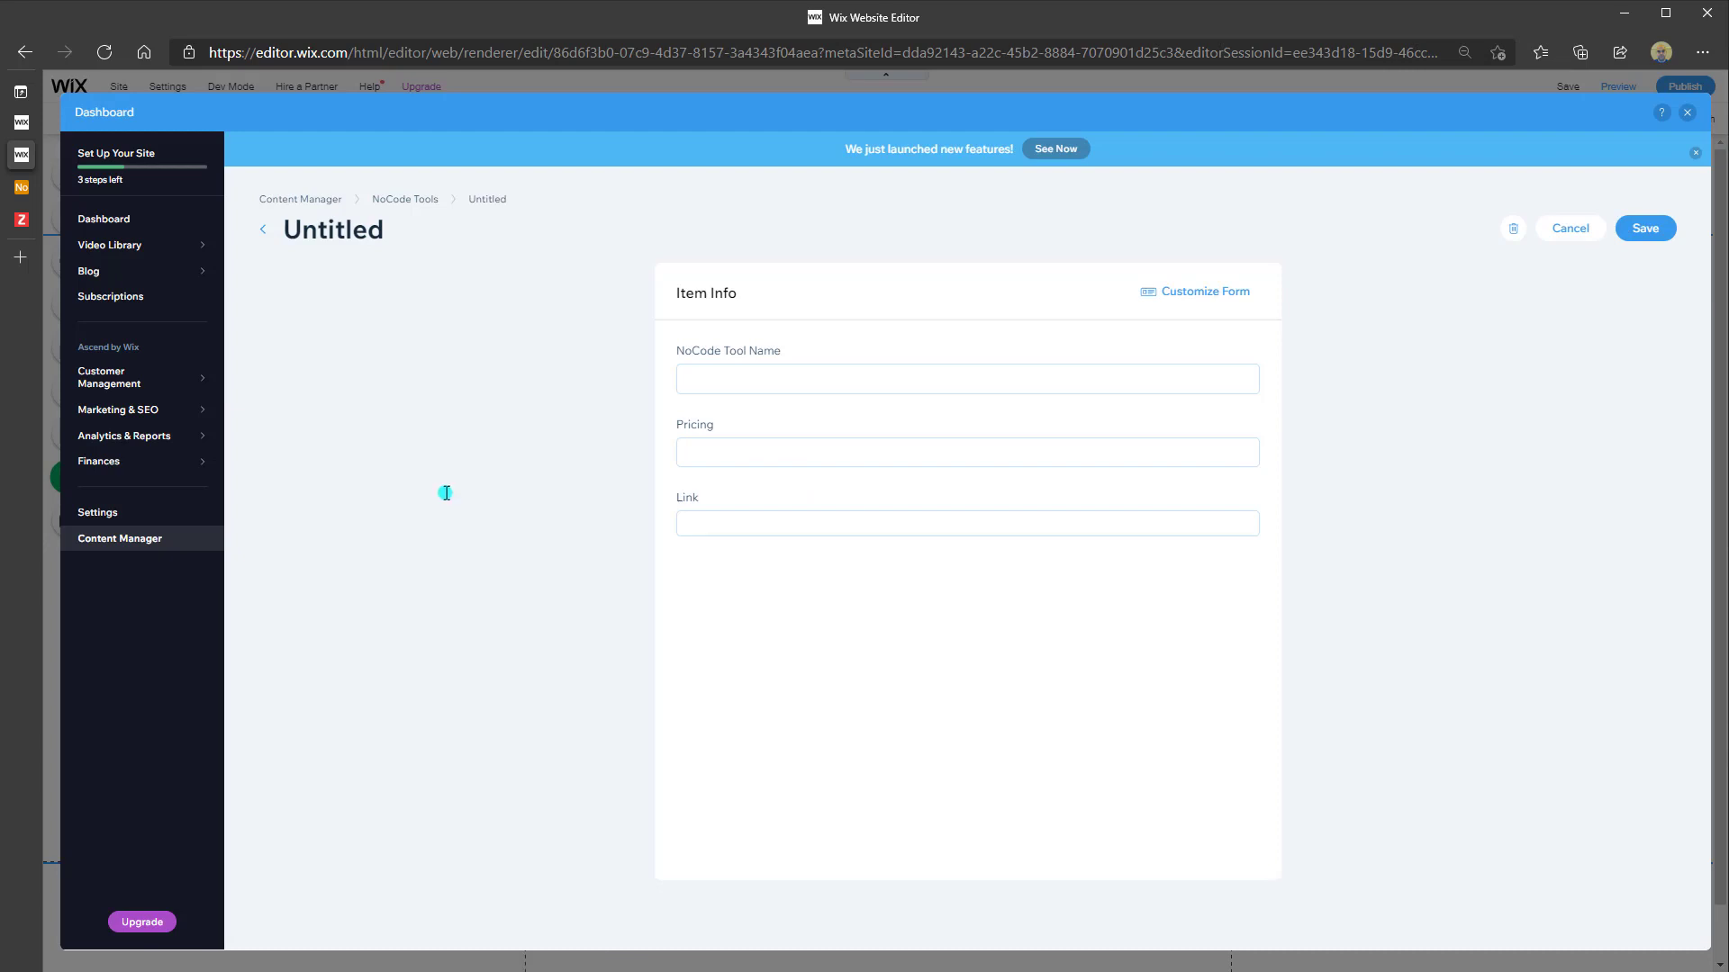
- Set the item's NoCode Tool Name to "Microsoft Power Automate" and its Pricing to "Paid"
{"action": "left_click", "coordinate": [751, 387]}
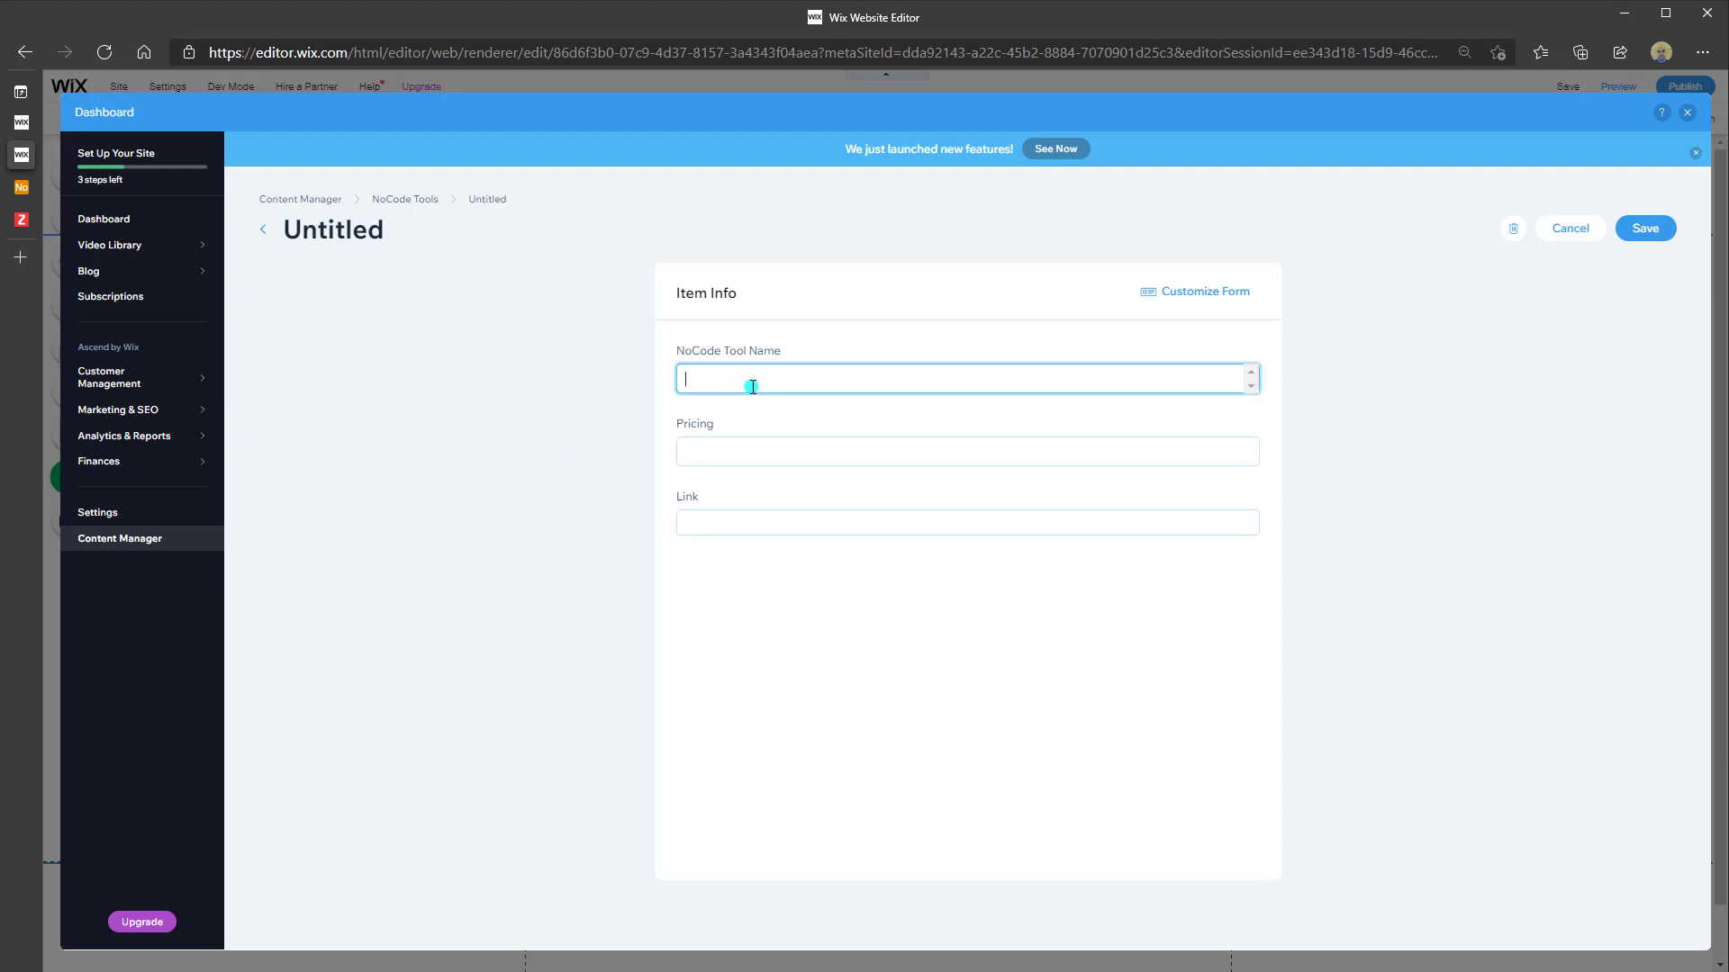
{"action": "type", "text": "Microsoft Power Automate"}
{"action": "left_click", "coordinate": [780, 447]}
{"action": "type", "text": "Paid"}
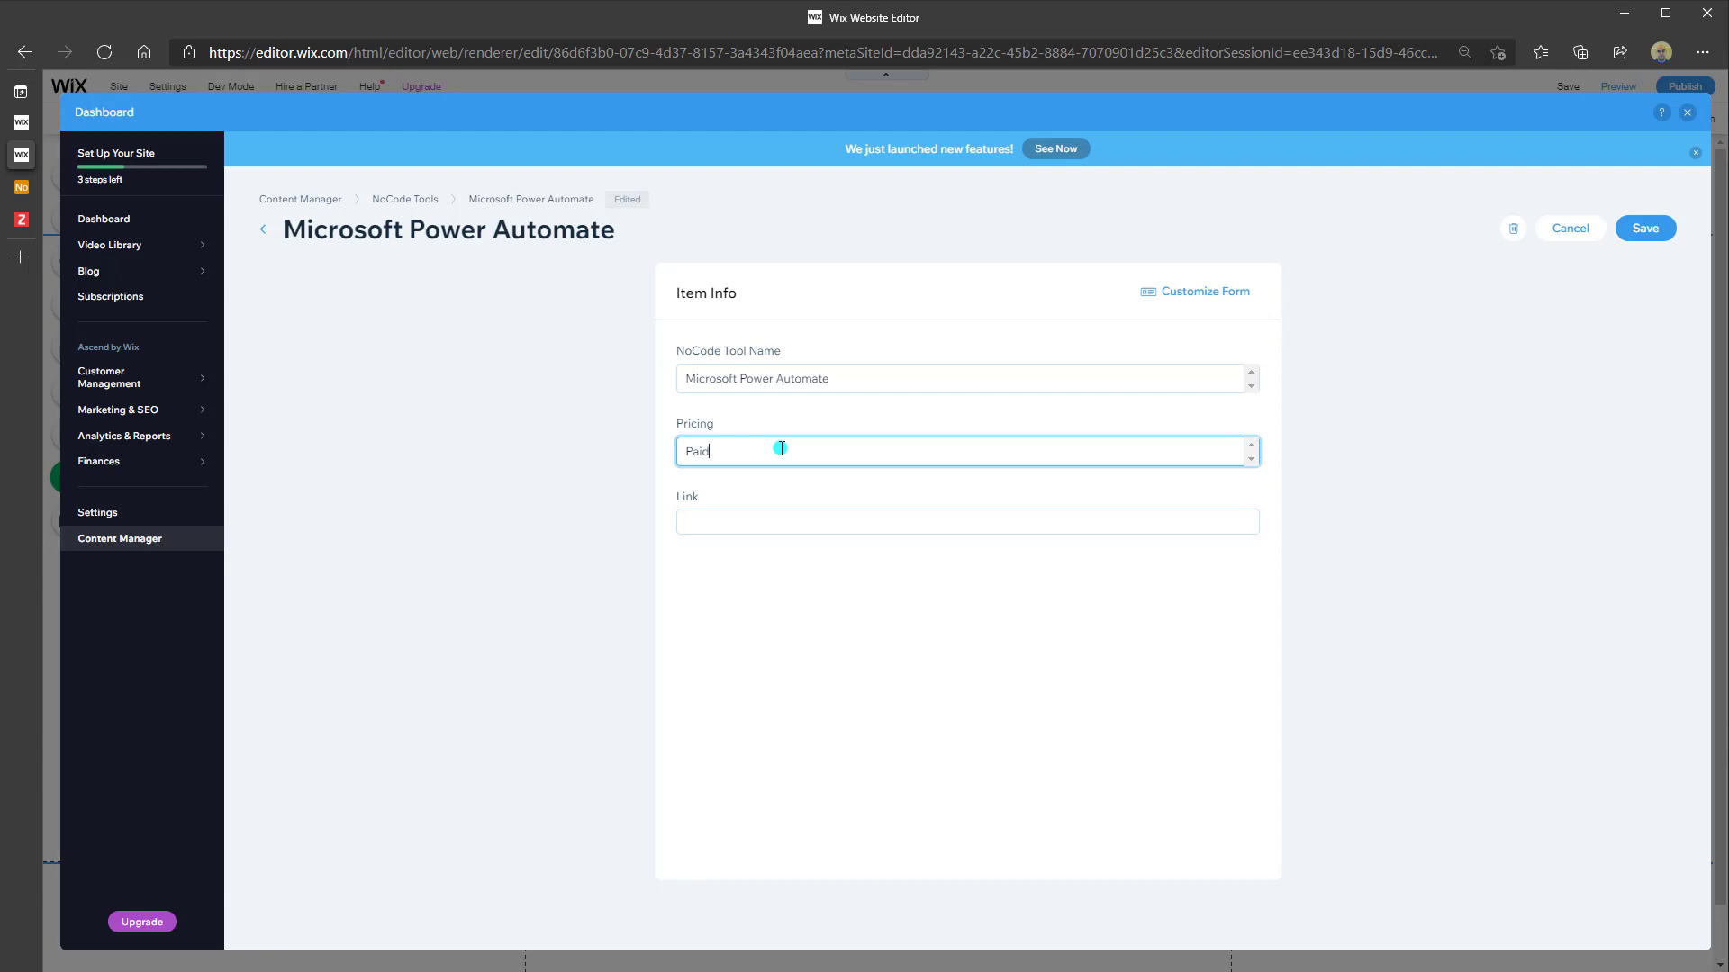
{"action": "key", "text": "alt+Tab"}
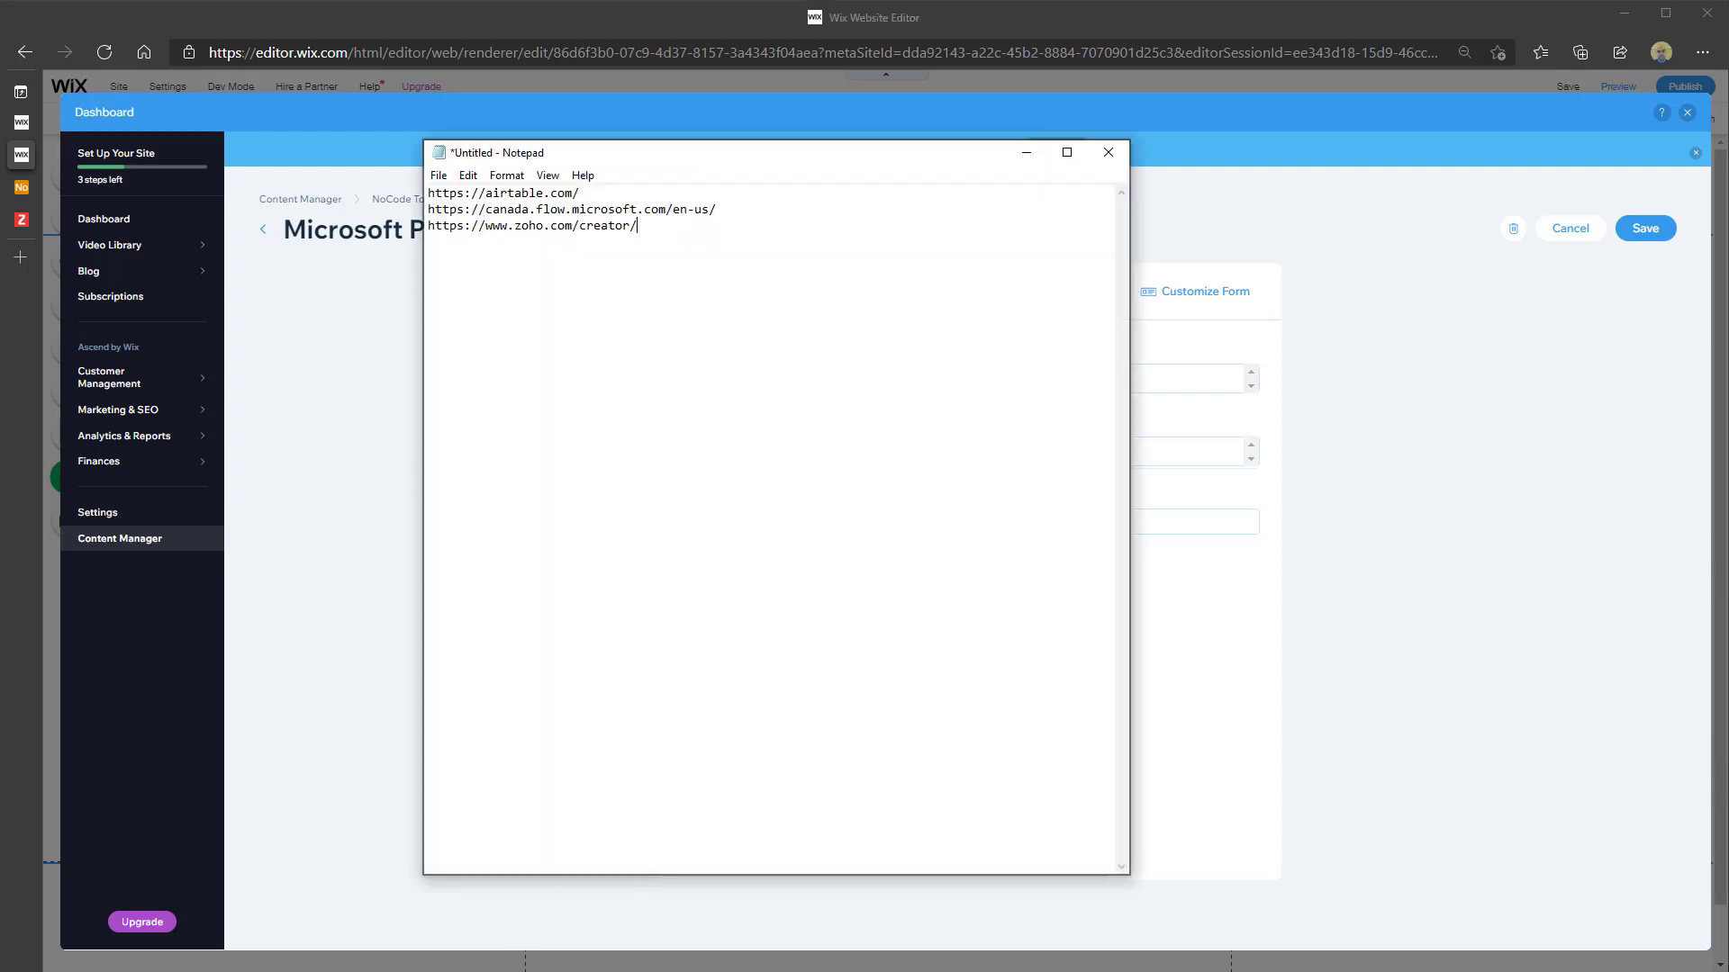
{"action": "left_click_drag", "start_coordinate": [717, 209], "coordinate": [432, 208]}
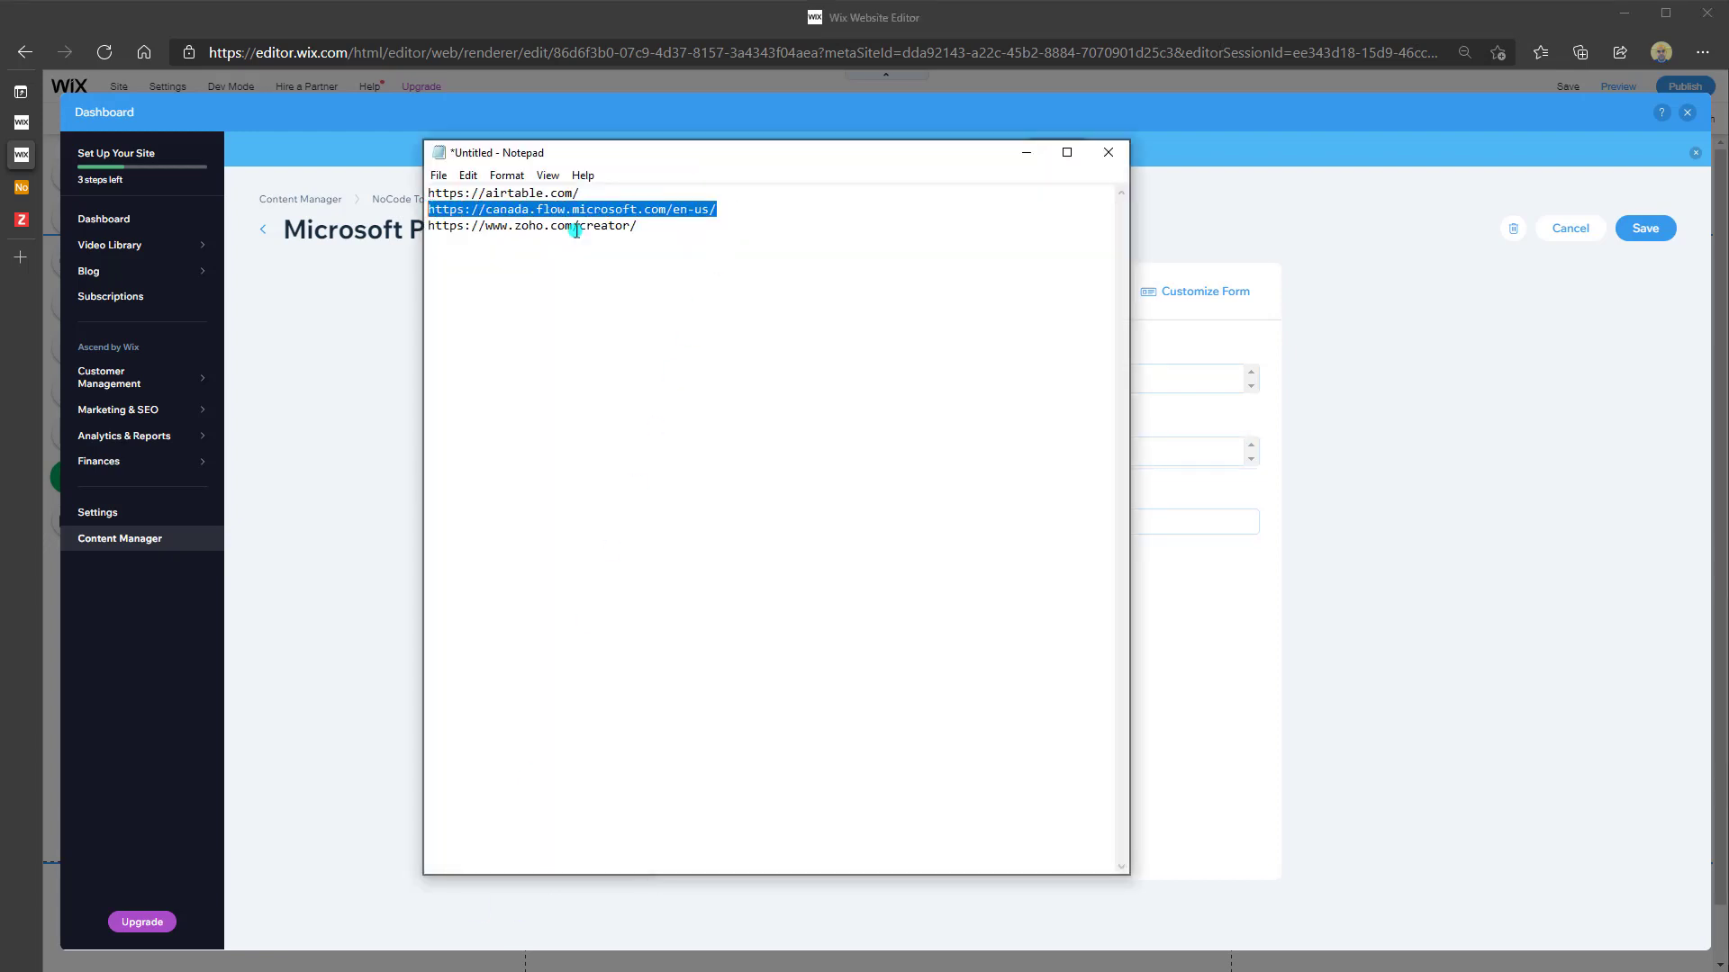
{"action": "left_click", "coordinate": [1470, 383]}
{"action": "left_click", "coordinate": [793, 527]}
{"action": "key", "text": "ctrl+v"}
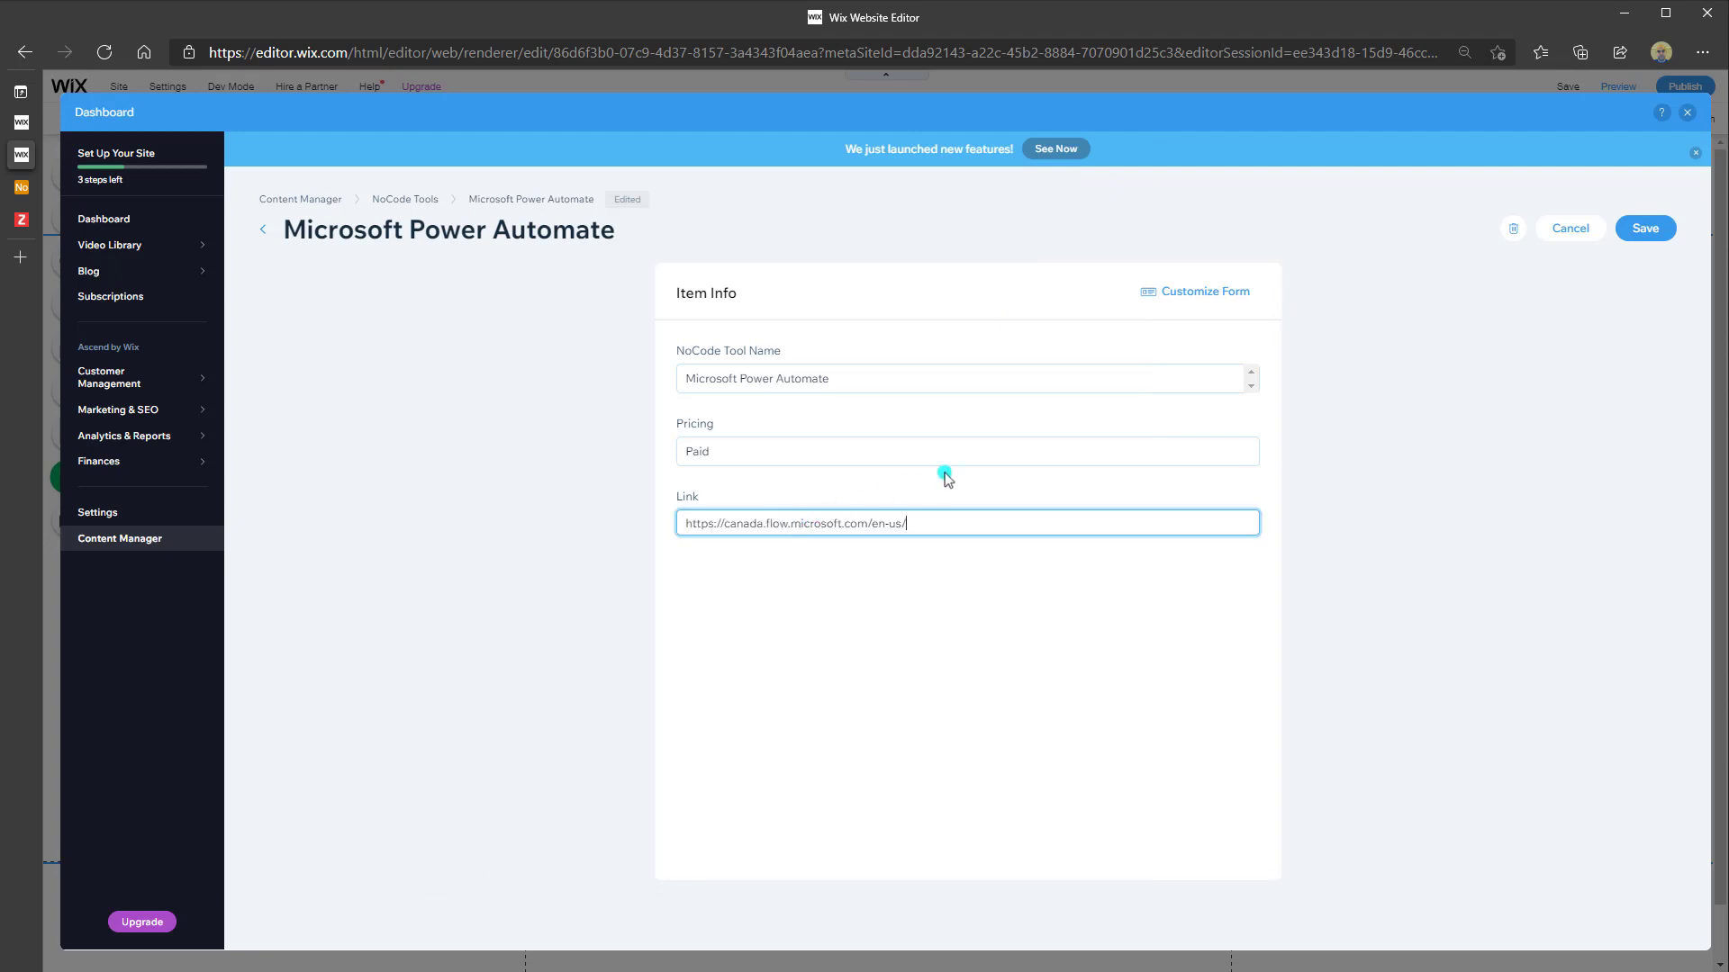
{"action": "left_click", "coordinate": [1647, 227]}
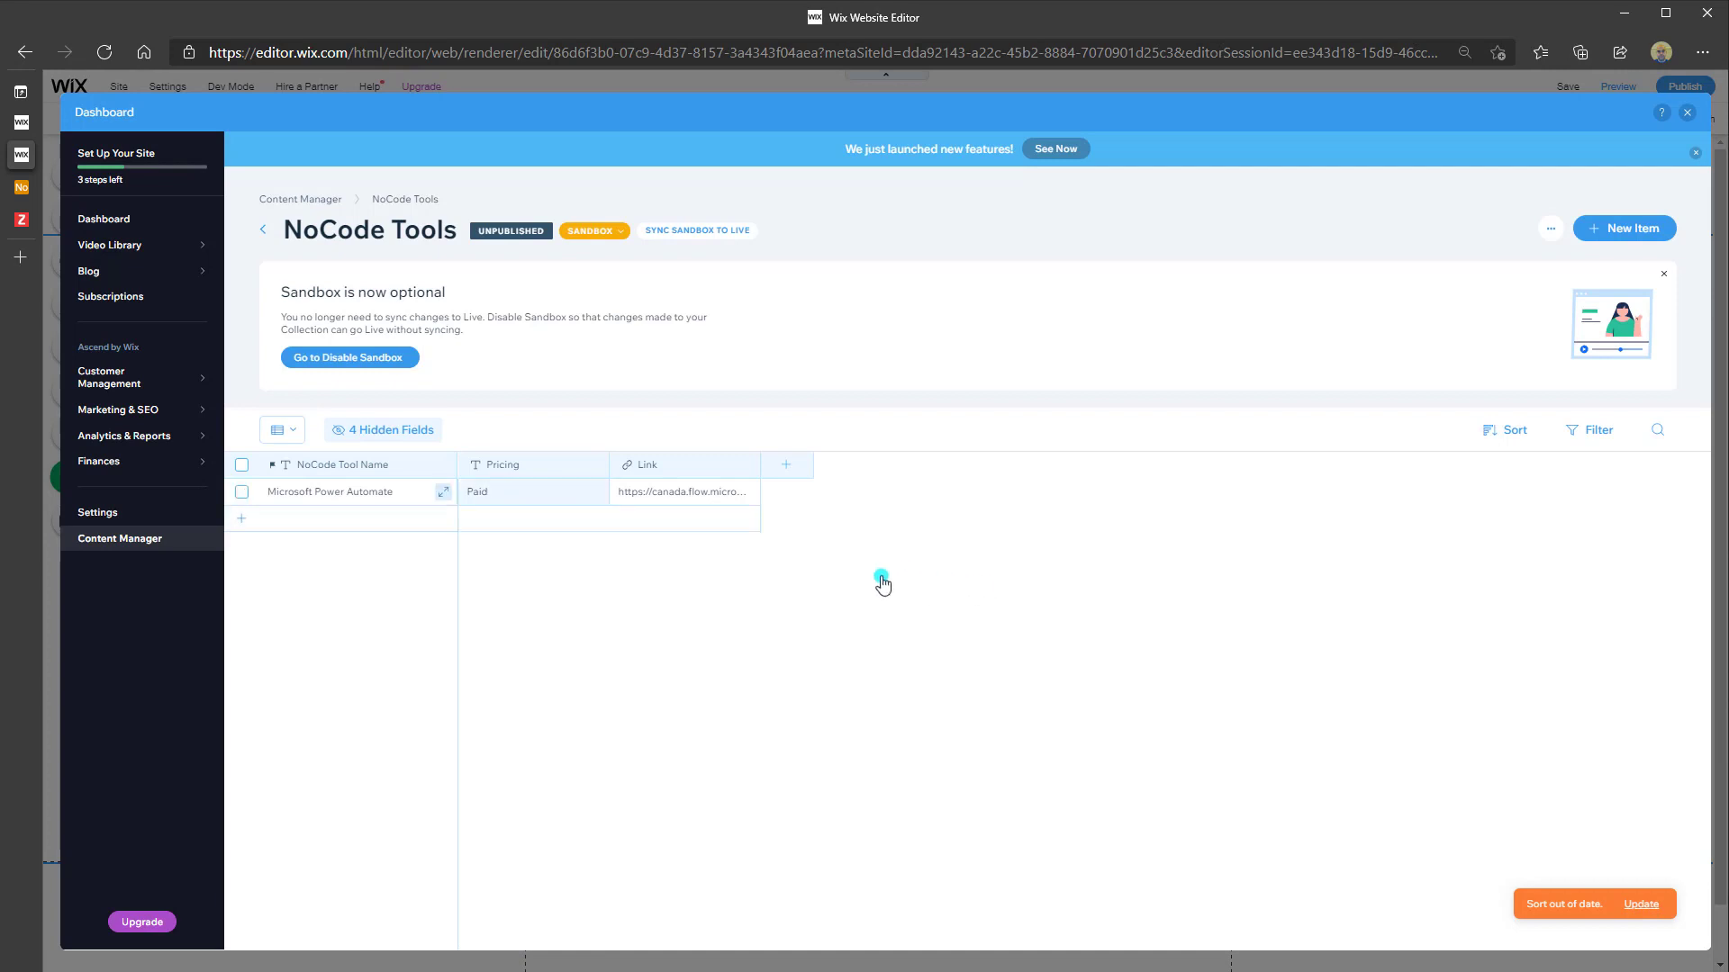
- Add a second item to the collection with NoCode Tool Name "Zoho Creator" and Pricing "Free"
{"action": "left_click", "coordinate": [241, 525]}
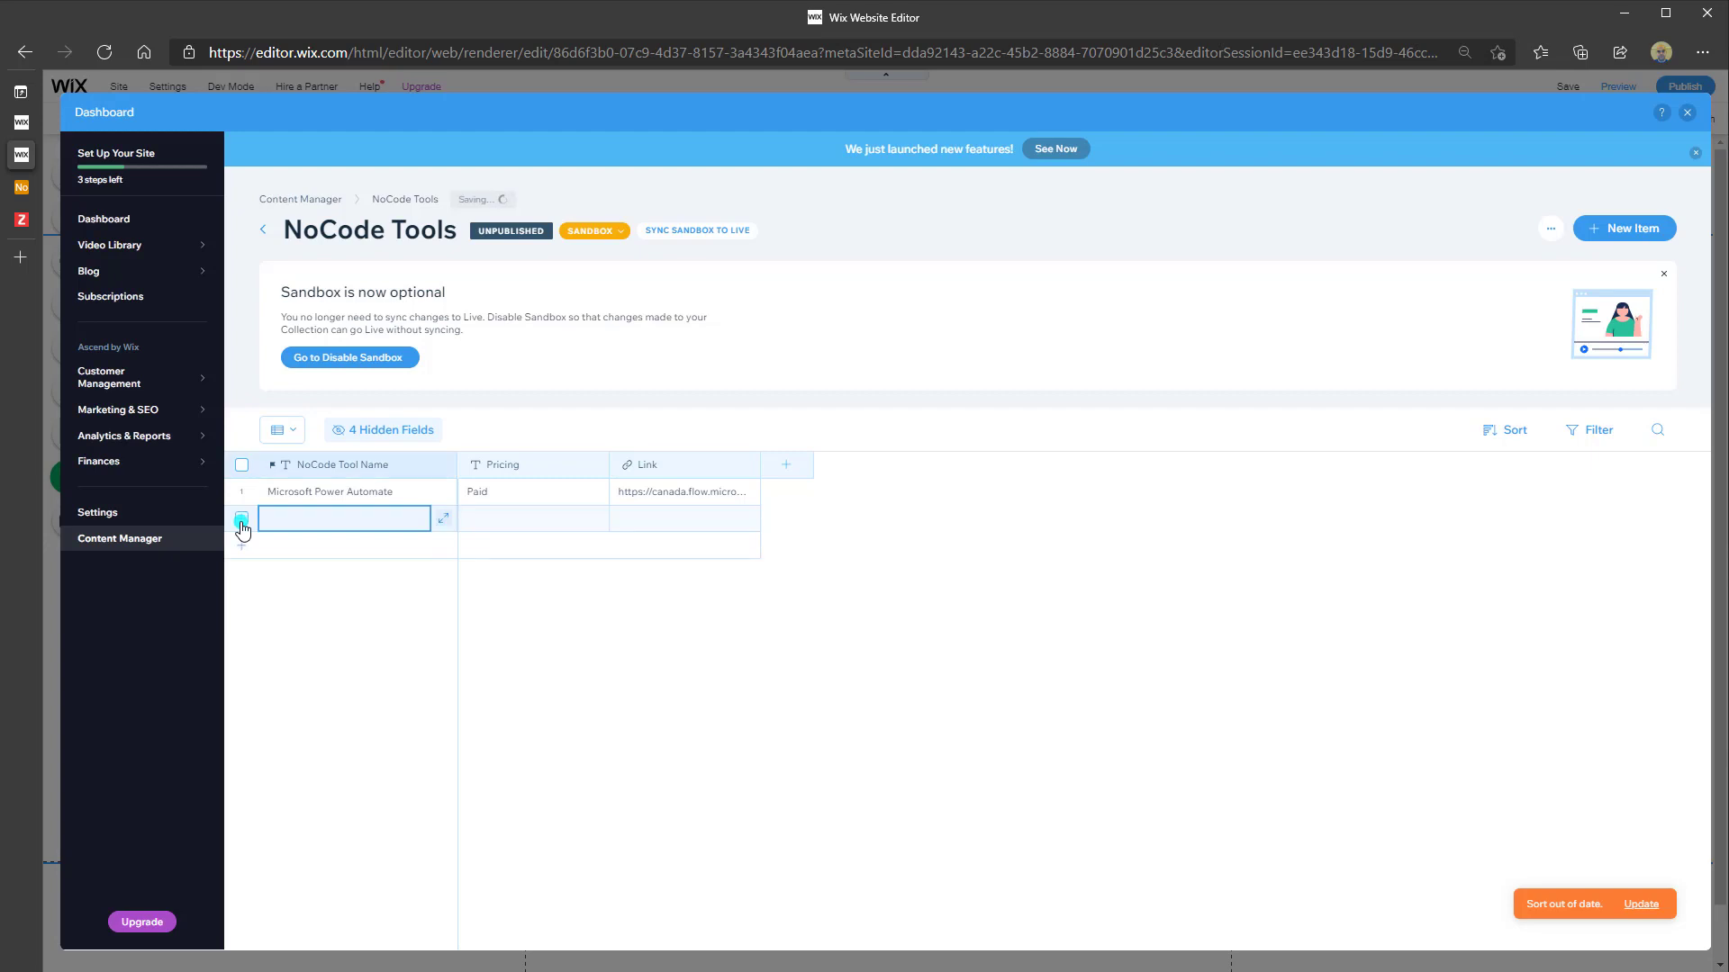
{"action": "left_click", "coordinate": [444, 522]}
{"action": "left_click", "coordinate": [775, 371]}
{"action": "type", "text": "Zoho Creator"}
{"action": "key", "text": "Tab"}
{"action": "type", "text": "Free"}
{"action": "key", "text": "Tab"}
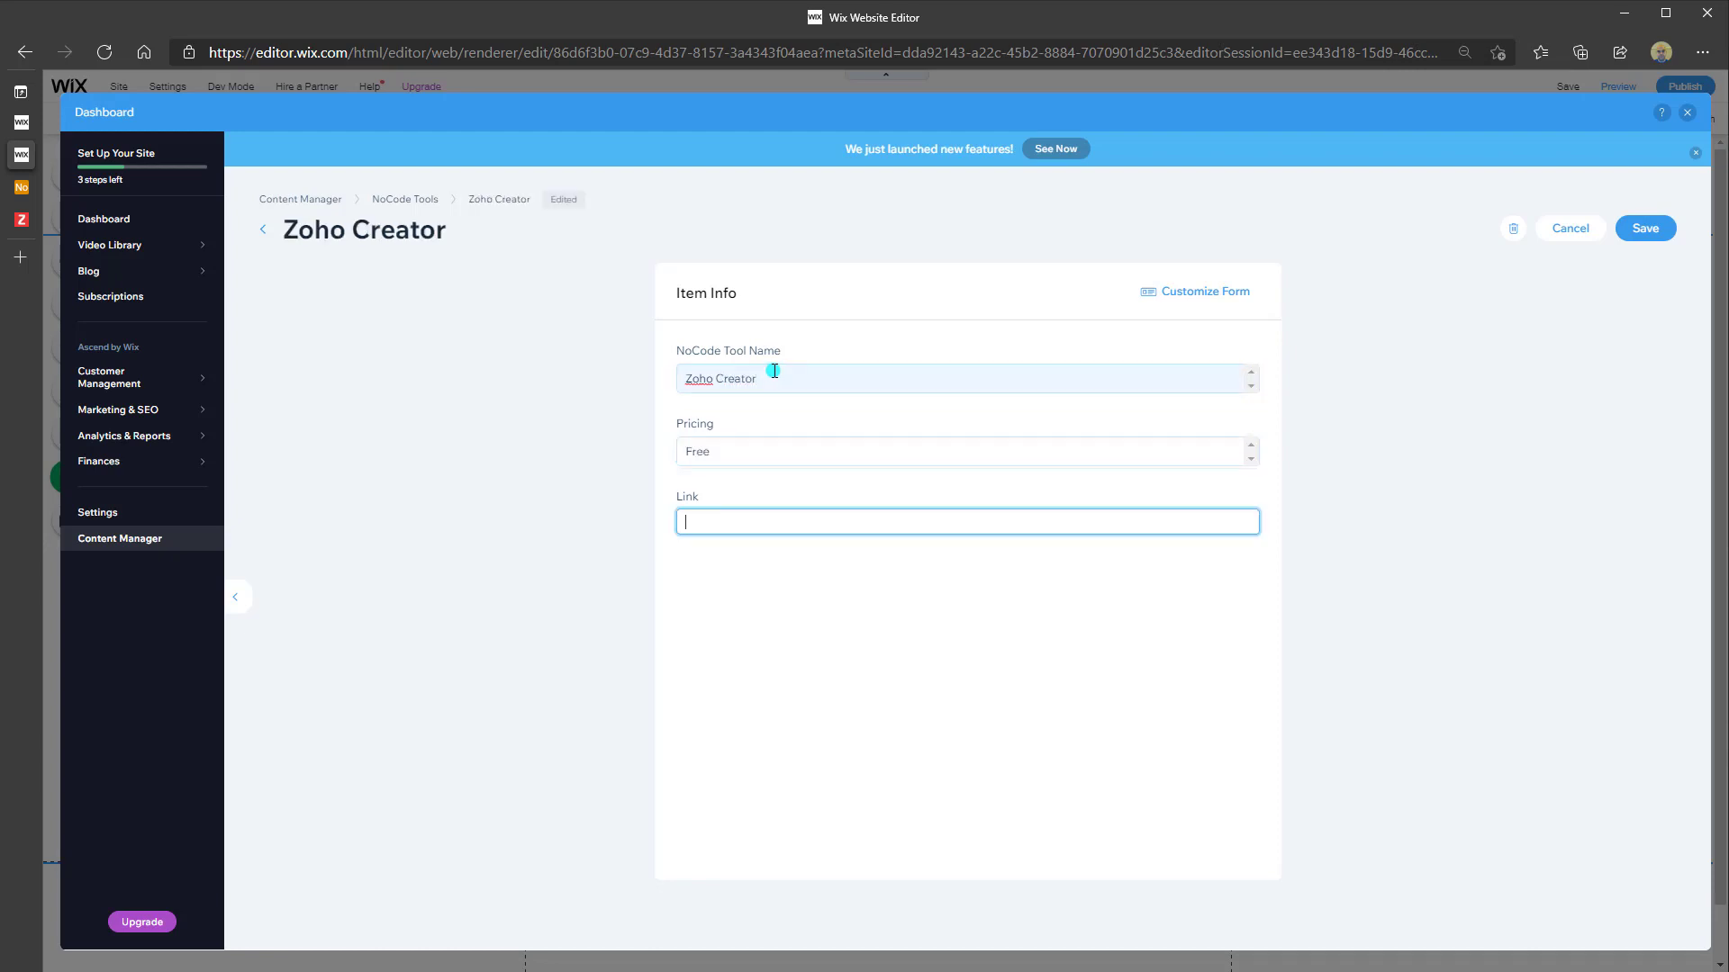
{"action": "left_click", "coordinate": [505, 946]}
{"action": "left_click", "coordinate": [649, 228]}
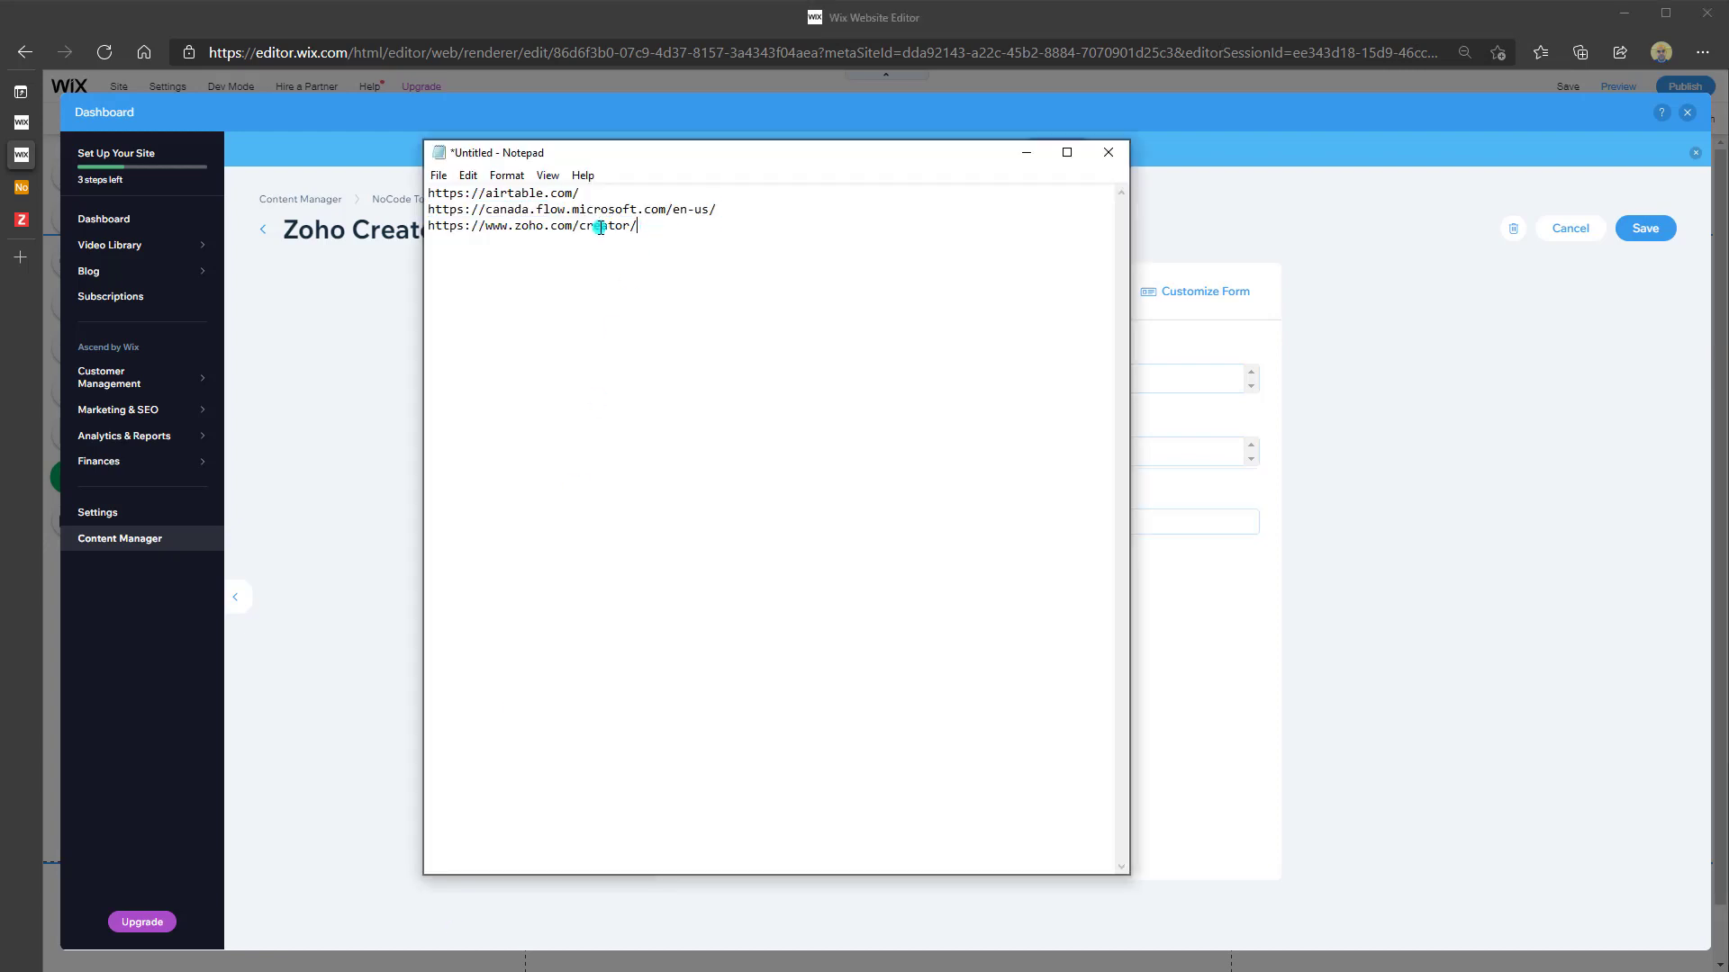
{"action": "left_click_drag", "start_coordinate": [649, 227], "coordinate": [408, 232]}
{"action": "key", "text": "ctrl+c"}
{"action": "left_click", "coordinate": [1025, 152]}
{"action": "key", "text": "ctrl+v"}
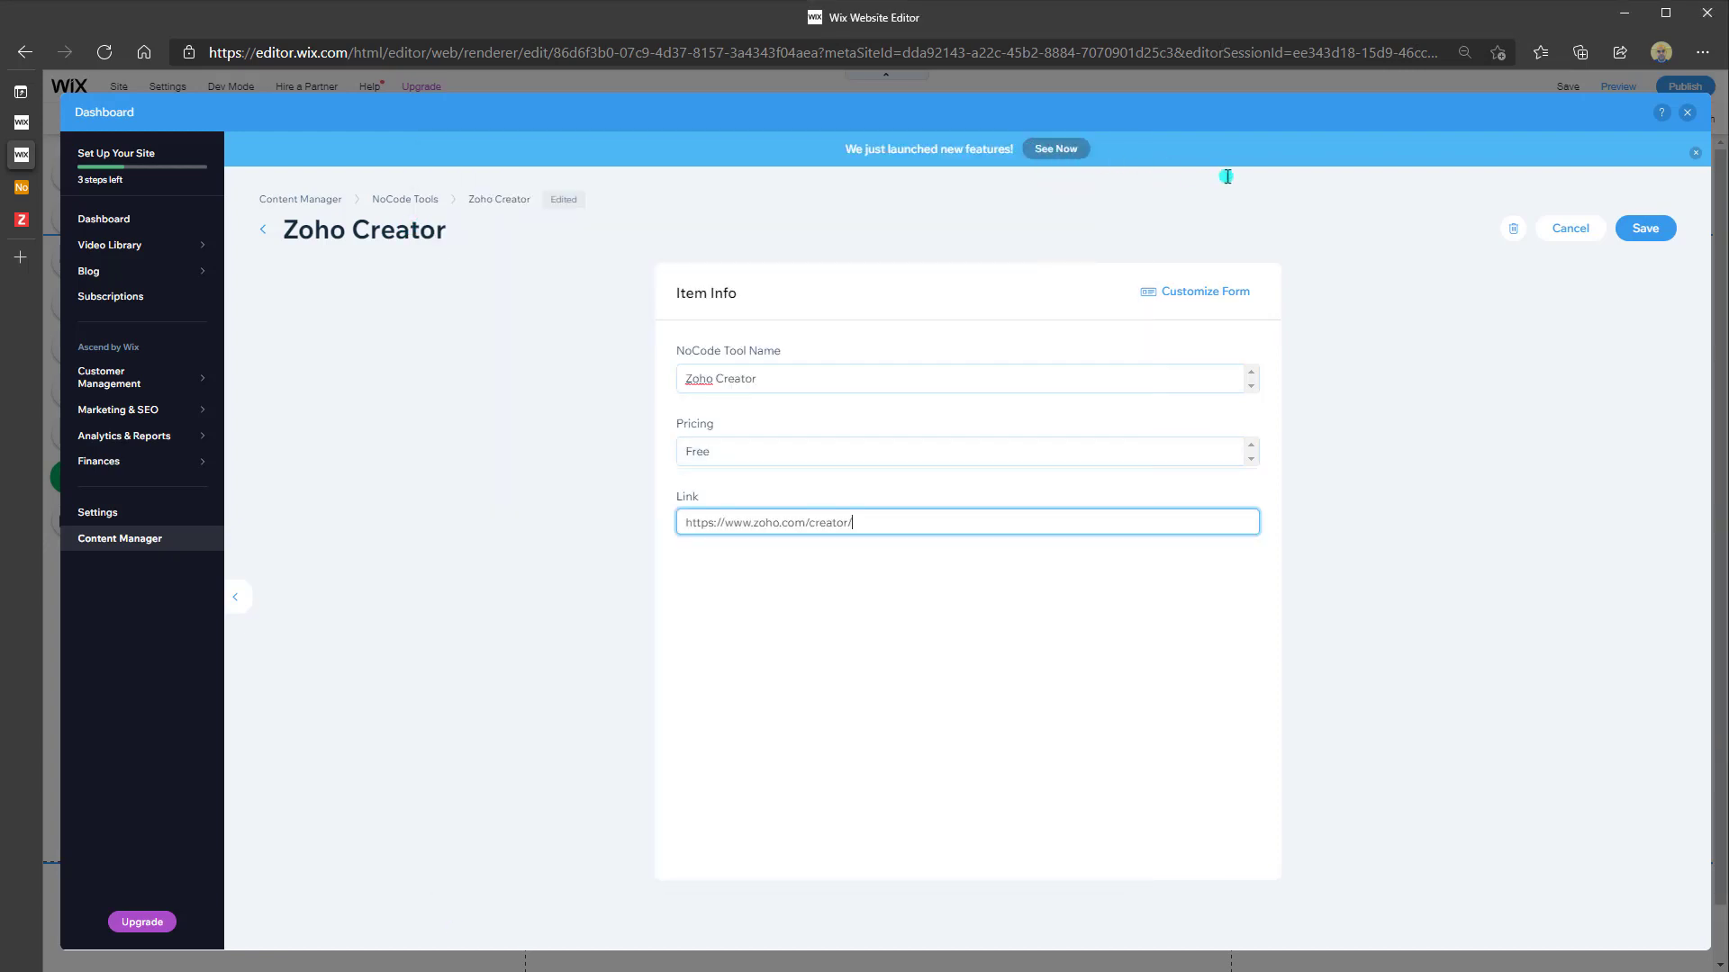
{"action": "left_click", "coordinate": [1645, 228]}
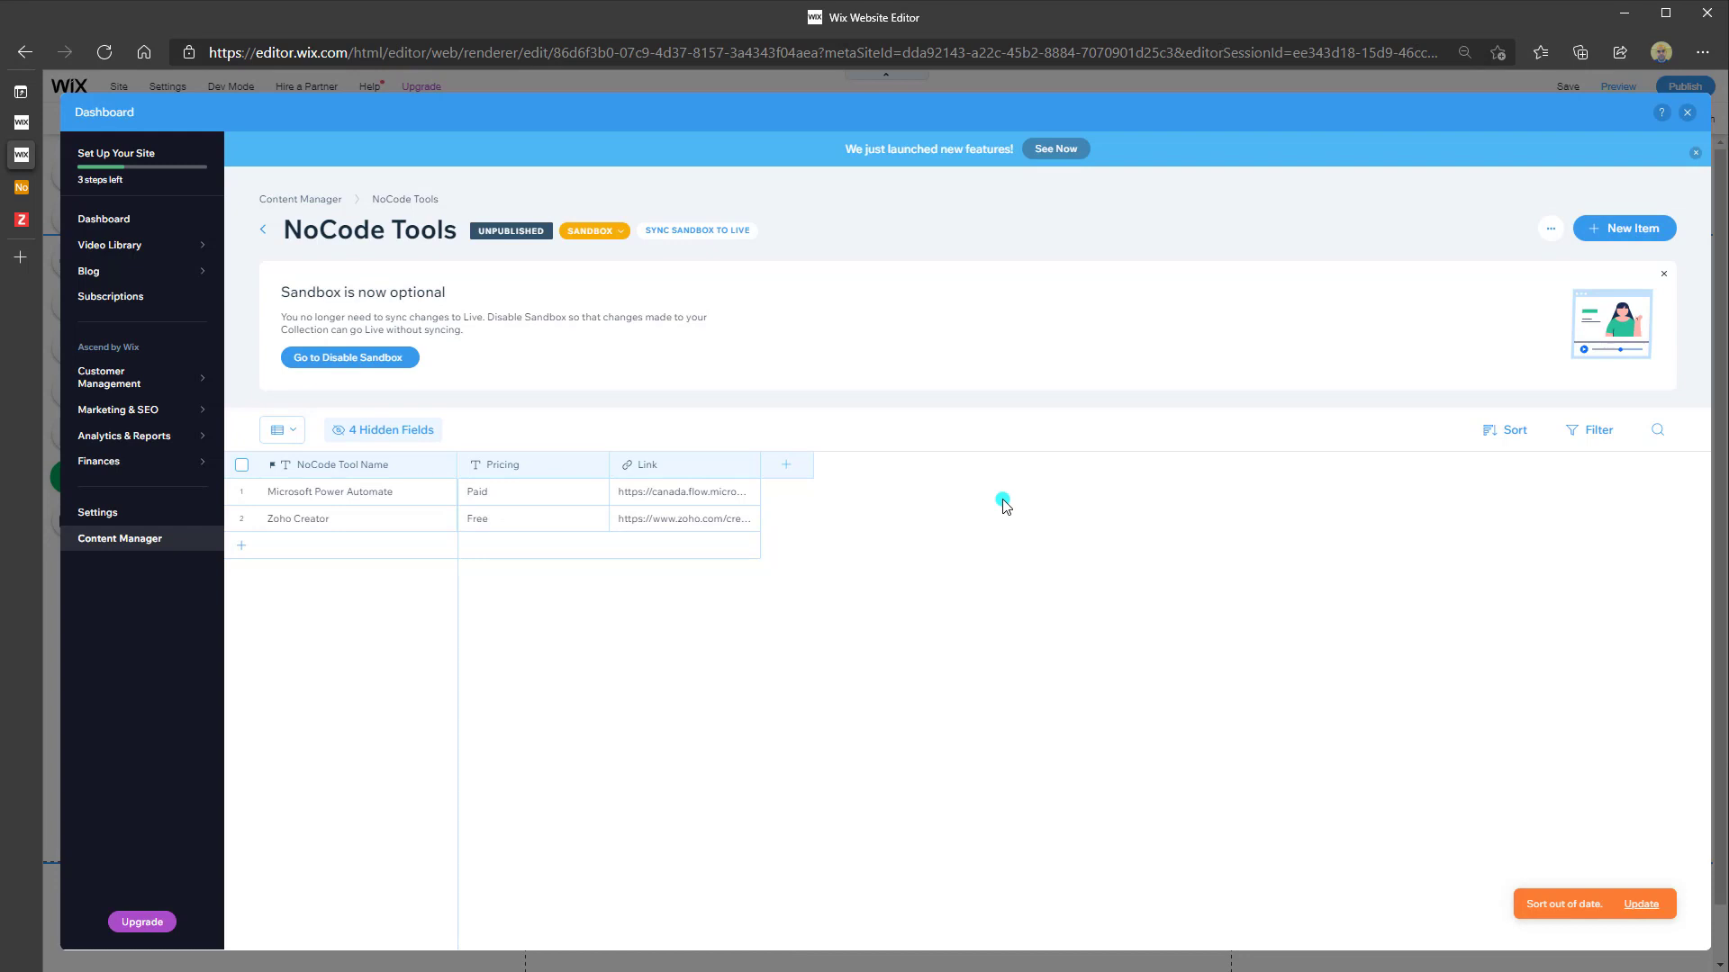
- Return to the website editor and add the black-header table with profile pictures below the "Top NoCode Tools On the Market" heading
{"action": "left_click", "coordinate": [1687, 115]}
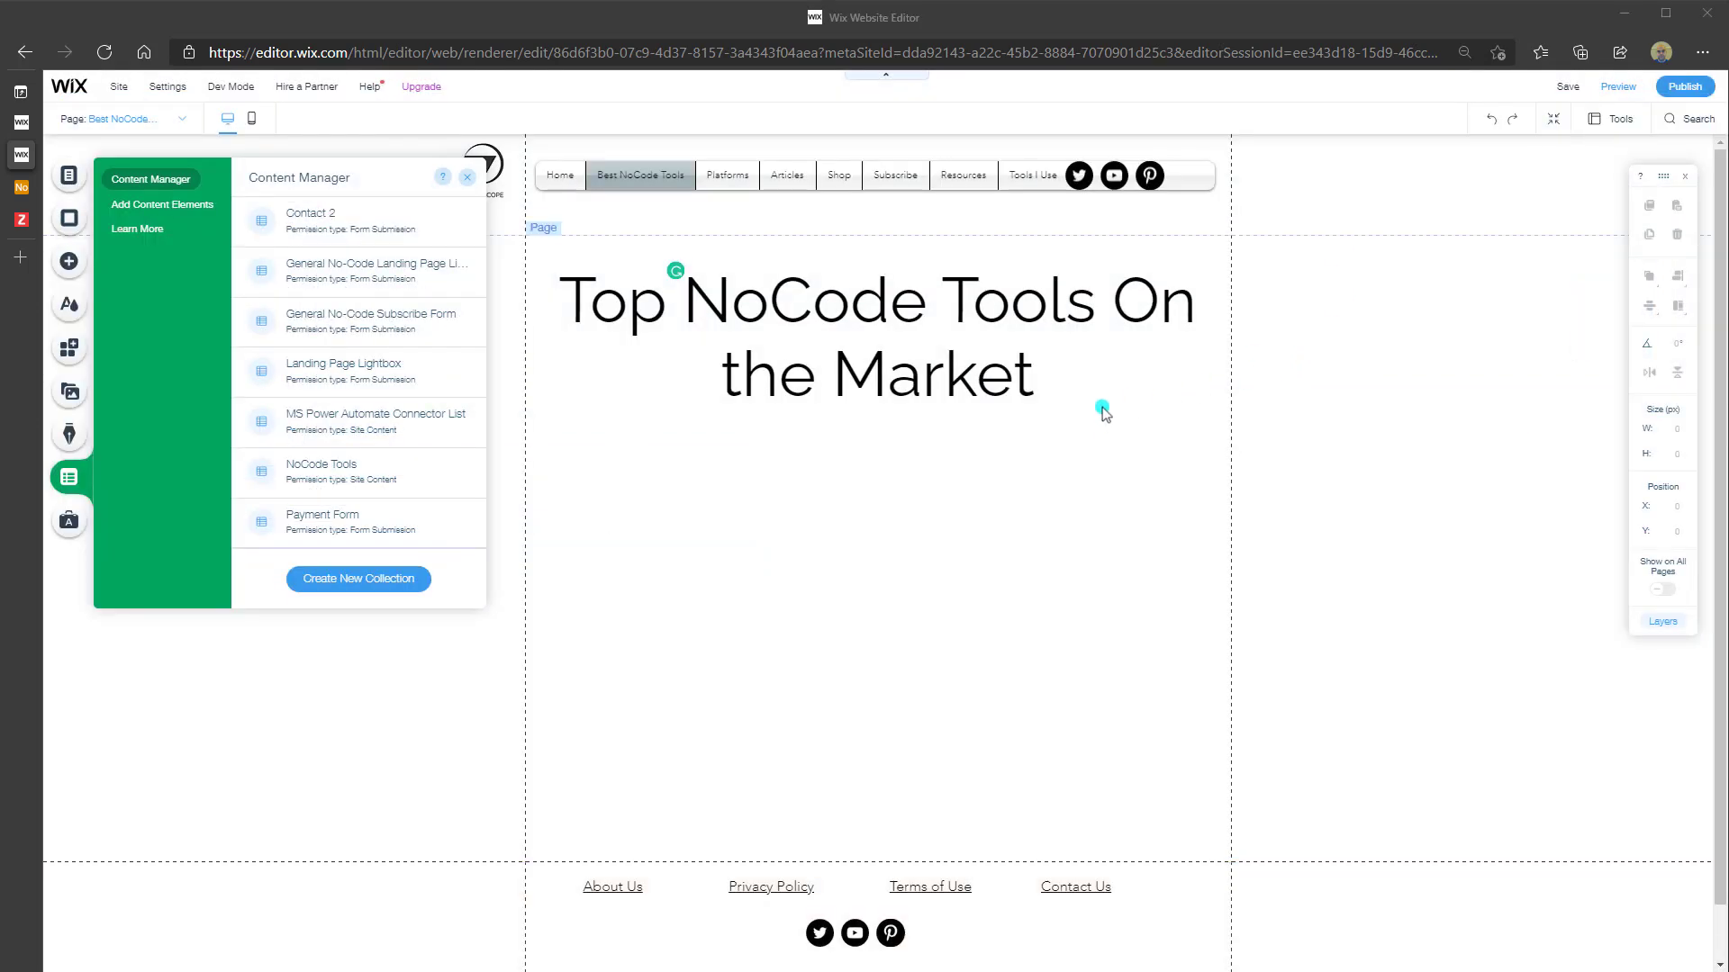
{"action": "left_click", "coordinate": [786, 486]}
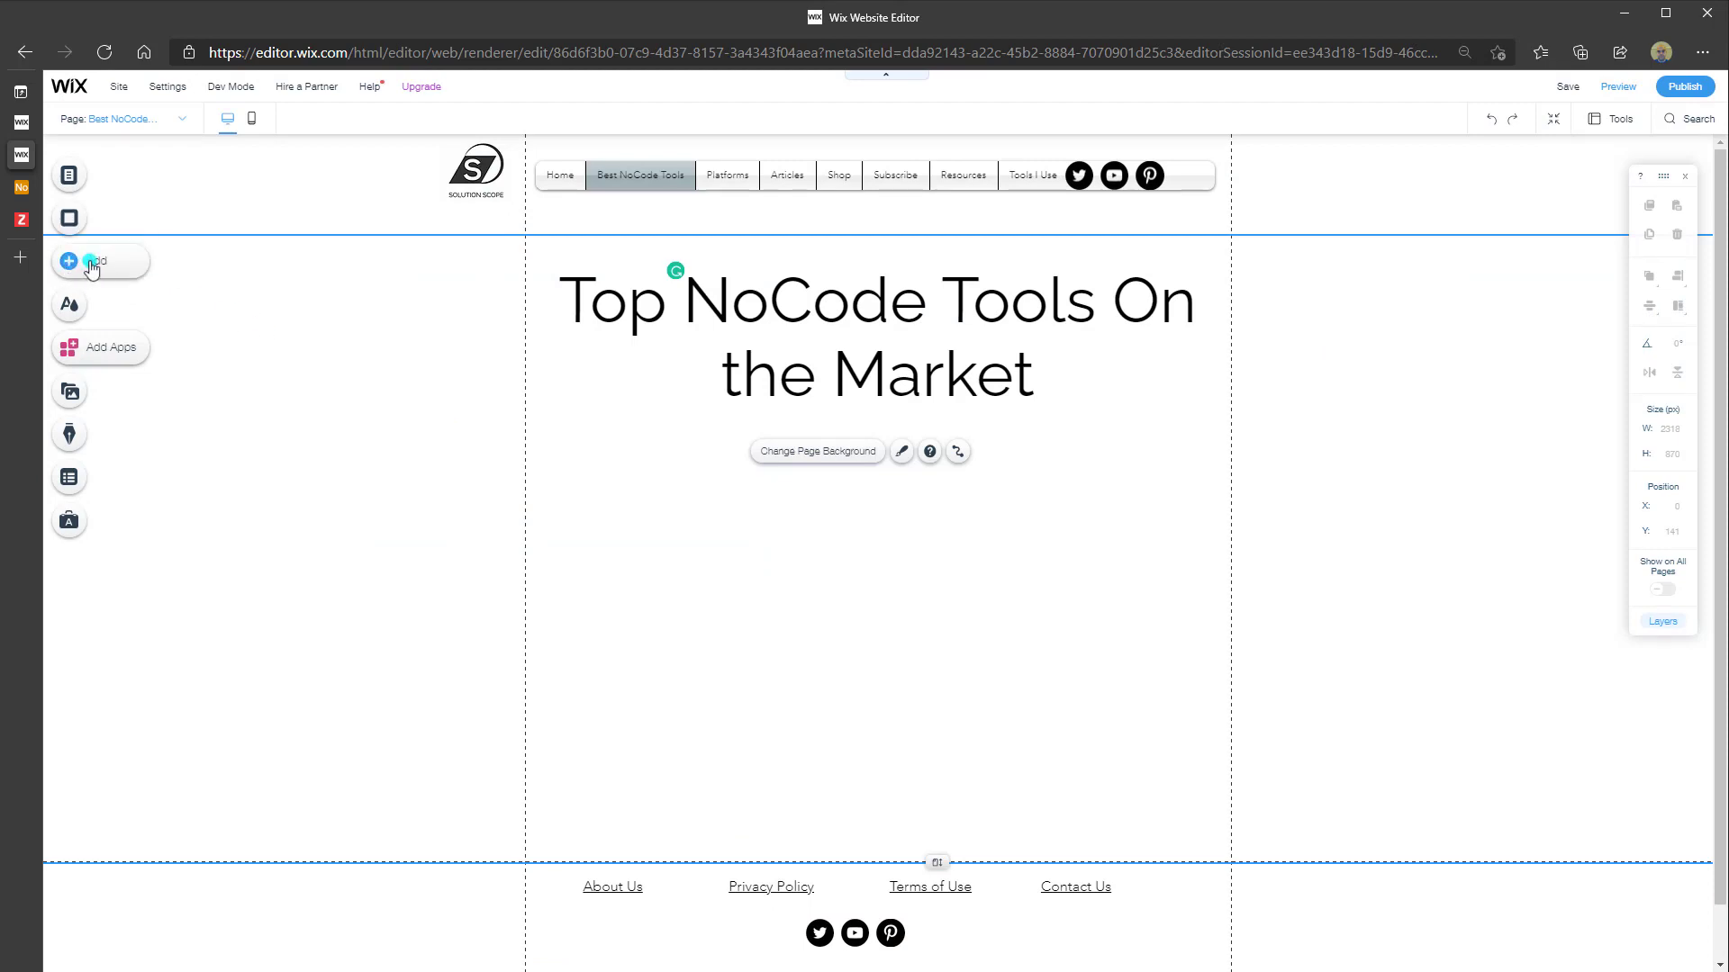
{"action": "left_click", "coordinate": [104, 270]}
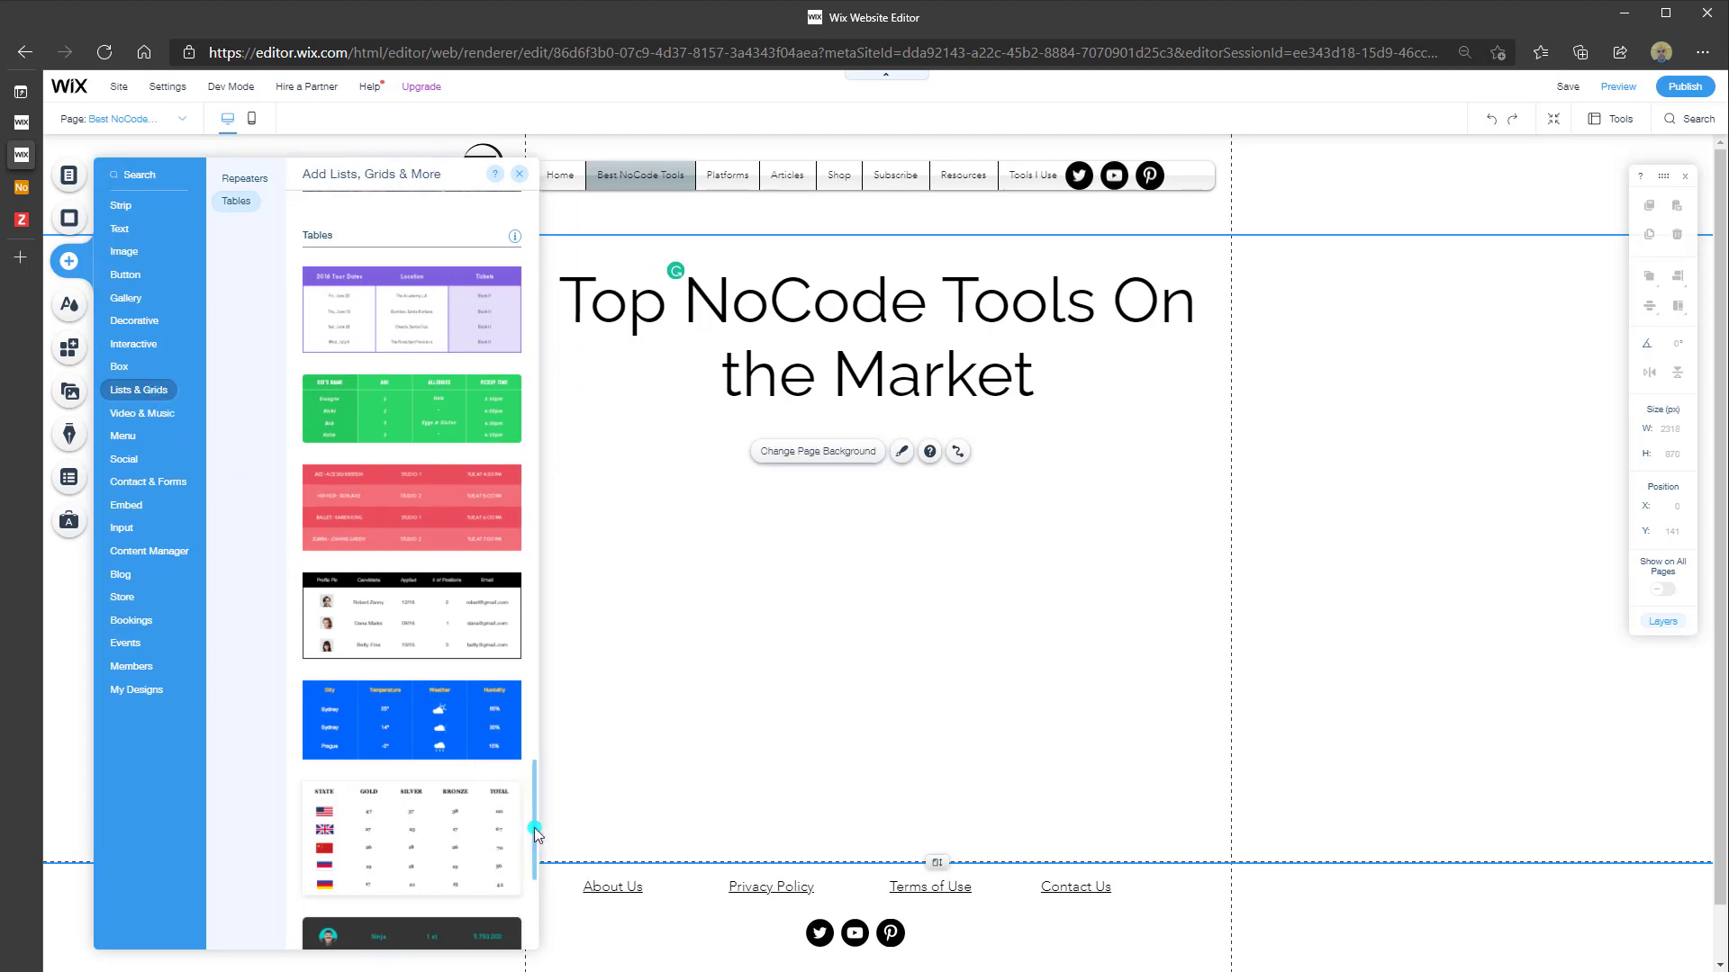
{"action": "scroll", "coordinate": [531, 804], "scroll_direction": "up", "scroll_amount": 1}
{"action": "mouse_move", "coordinate": [531, 804]}
{"action": "left_mouse_down"}
{"action": "mouse_move", "coordinate": [531, 221]}
{"action": "mouse_move", "coordinate": [540, 824]}
{"action": "left_mouse_up"}
{"action": "scroll", "coordinate": [412, 588], "scroll_direction": "down", "scroll_amount": 2}
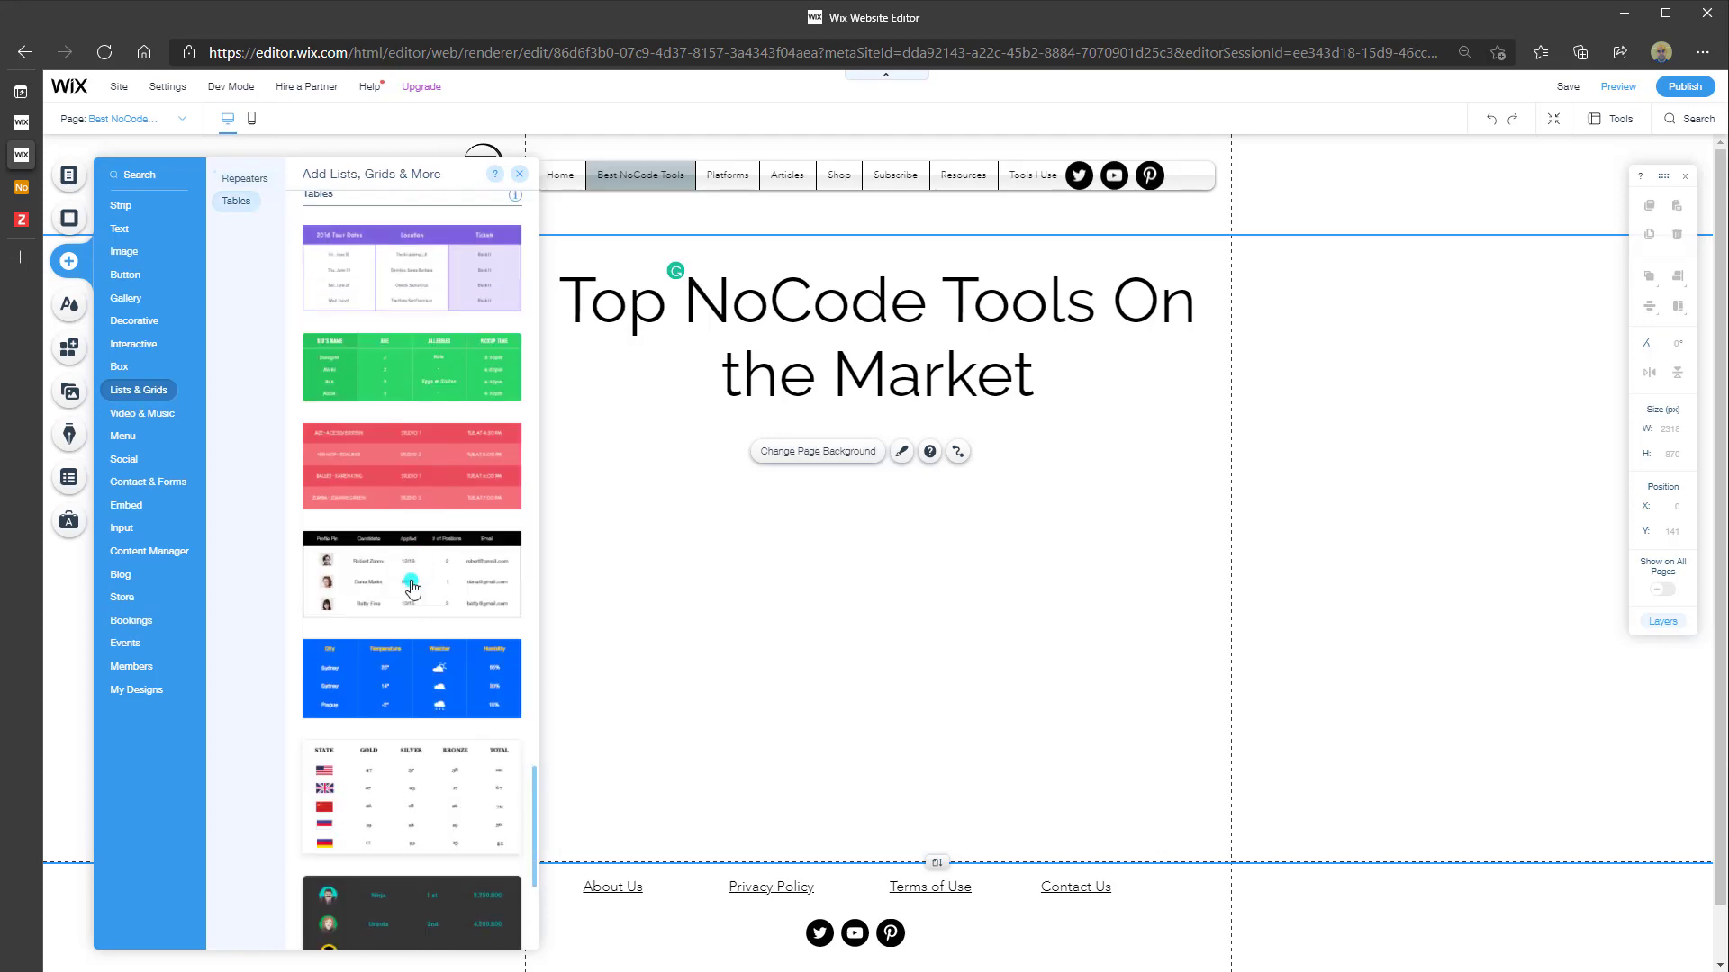
{"action": "scroll", "coordinate": [412, 587], "scroll_direction": "down", "scroll_amount": 4}
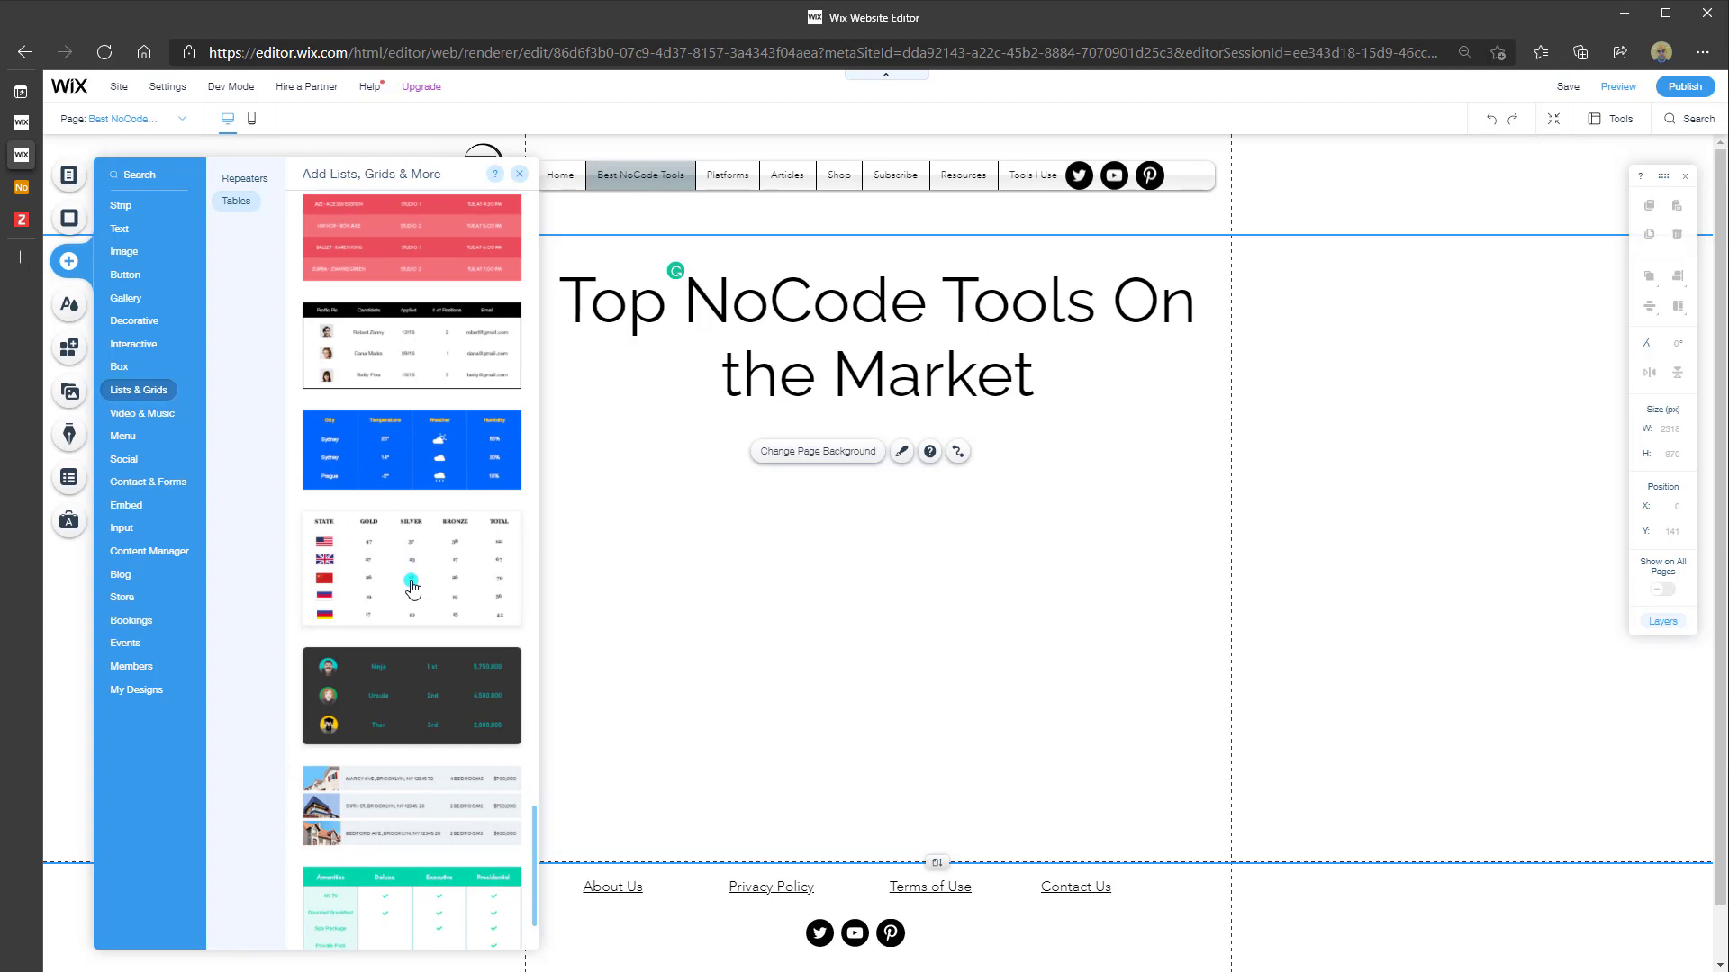
{"action": "scroll", "coordinate": [411, 588], "scroll_direction": "up", "scroll_amount": 6}
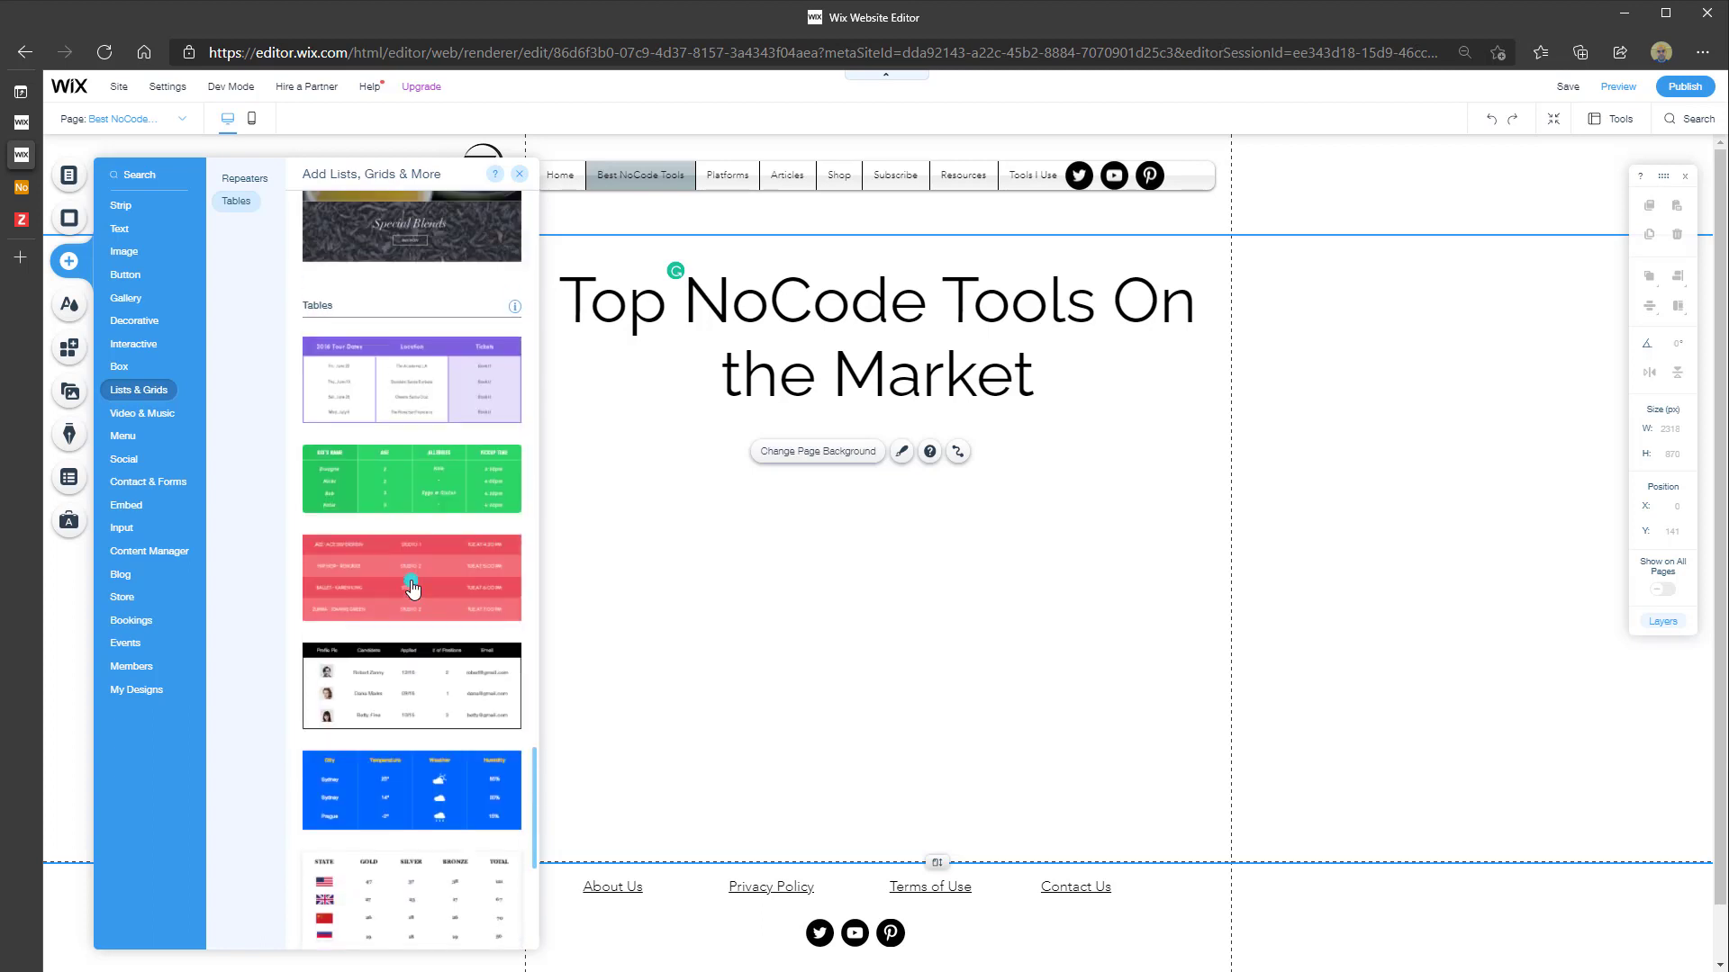
{"action": "left_click", "coordinate": [412, 696]}
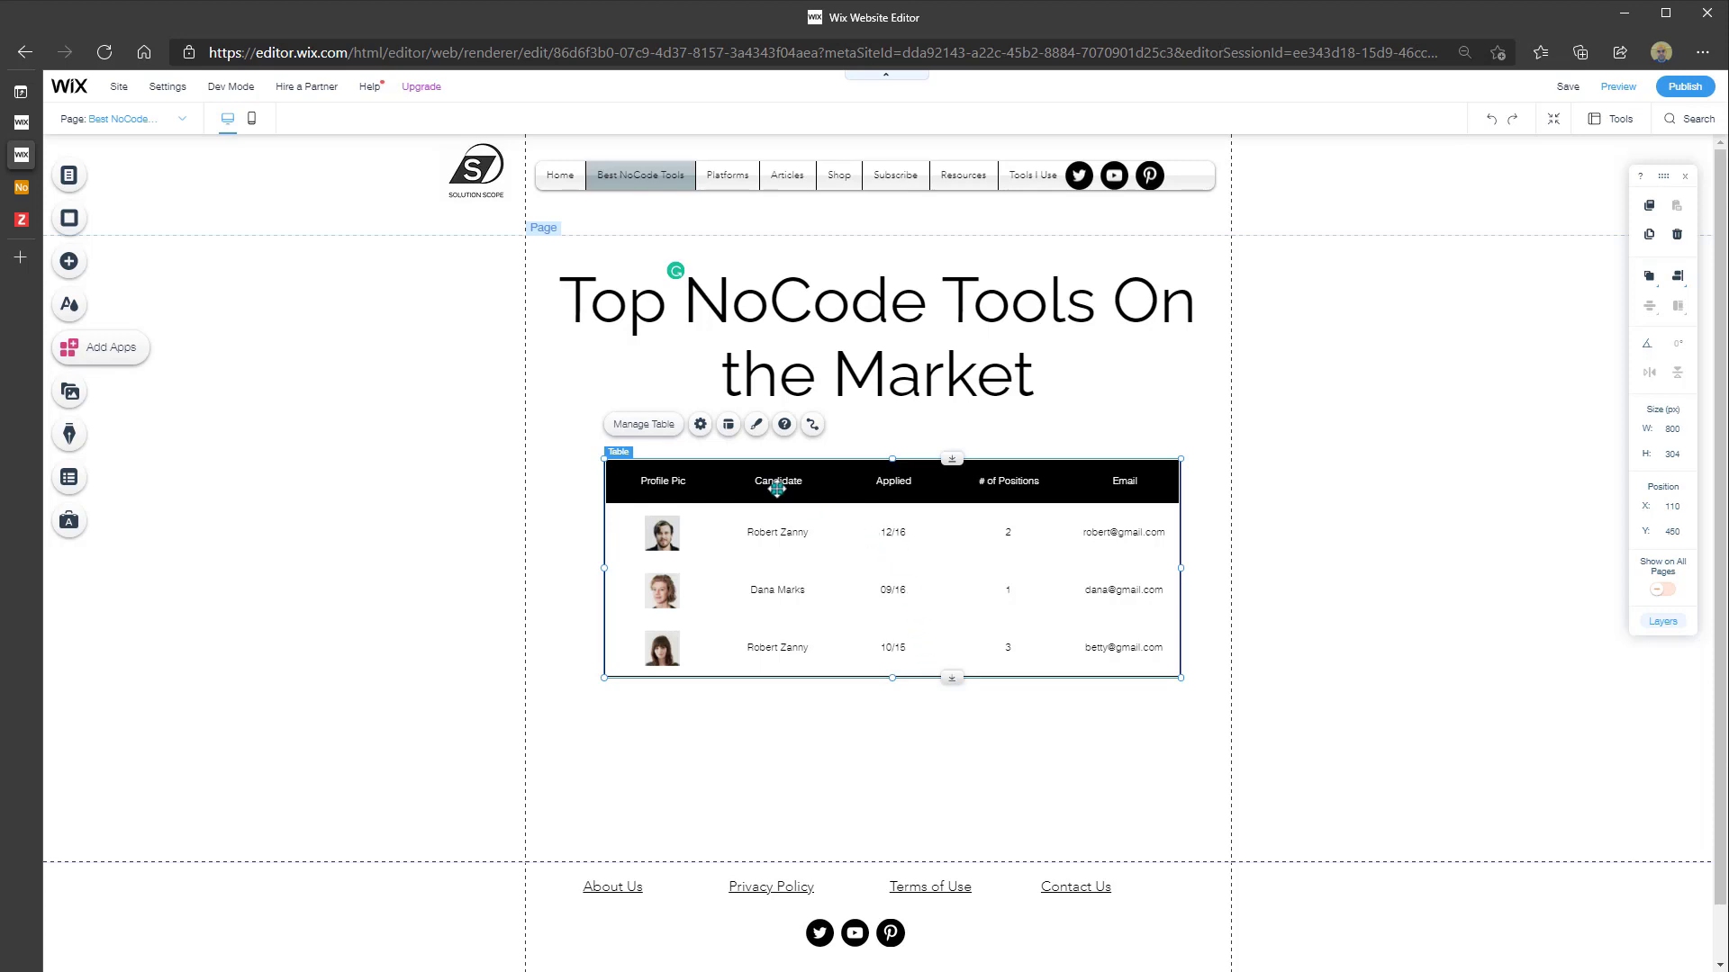
- Connect the table to a new dataset named "NoCode Tools dataset" based on the NoCode Tools collection
{"action": "left_click", "coordinate": [660, 435]}
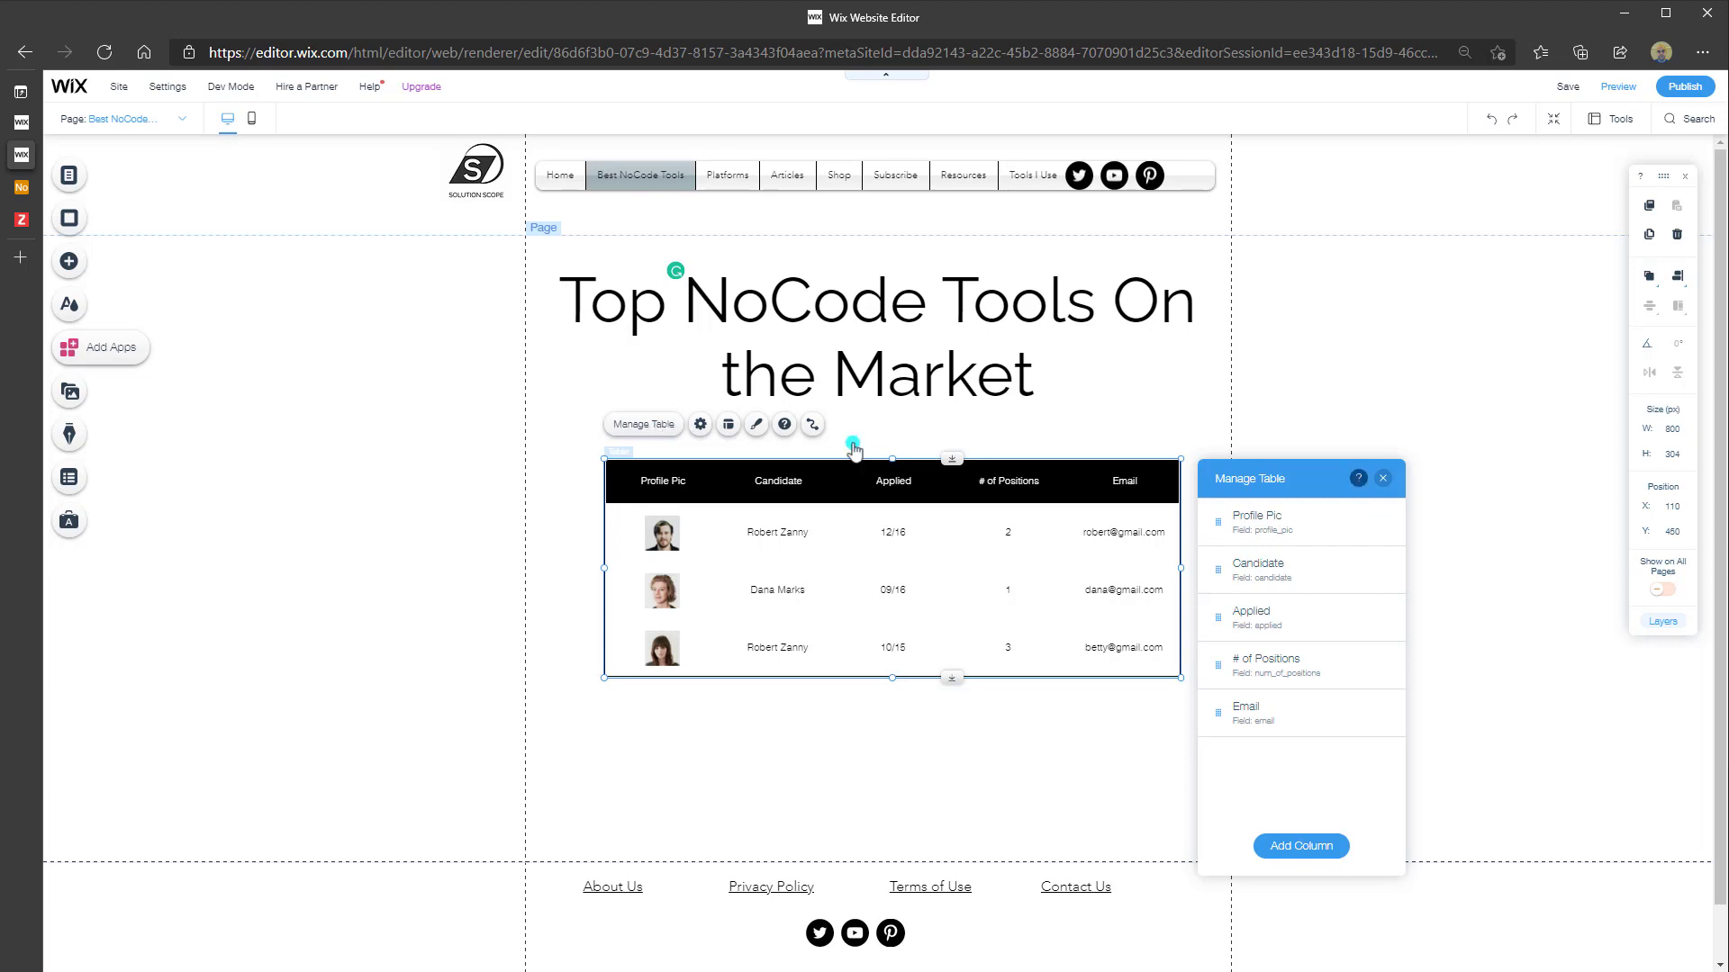
{"action": "left_click", "coordinate": [1383, 478]}
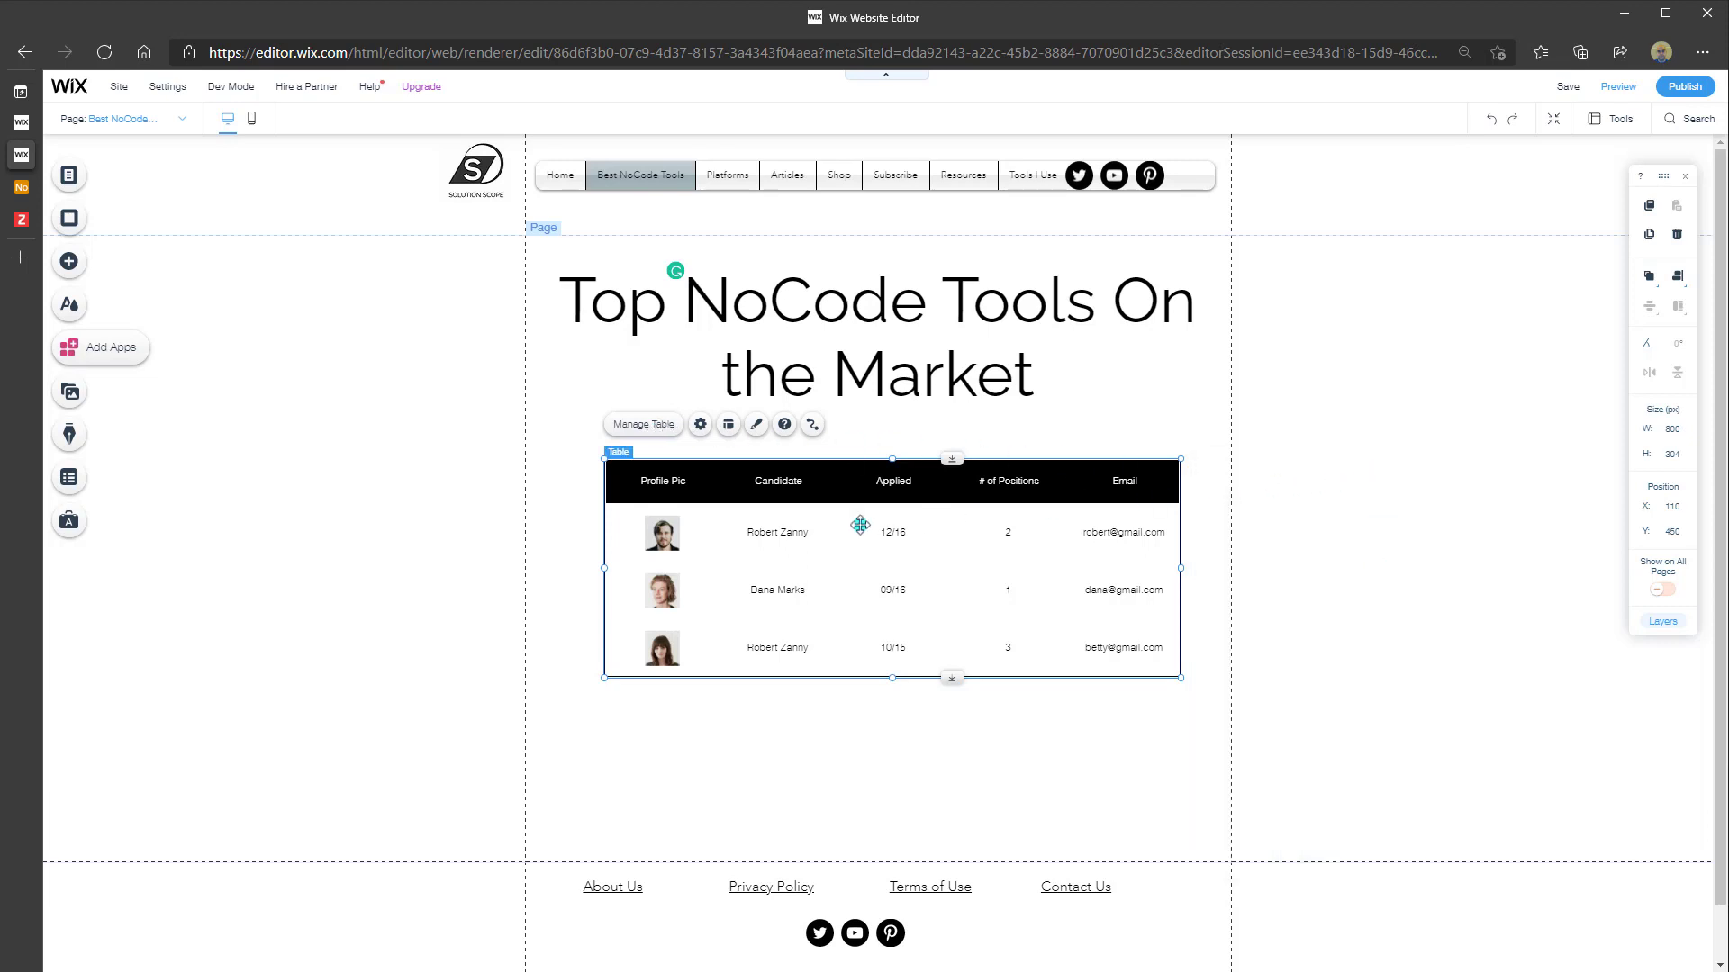
{"action": "right_click", "coordinate": [797, 532]}
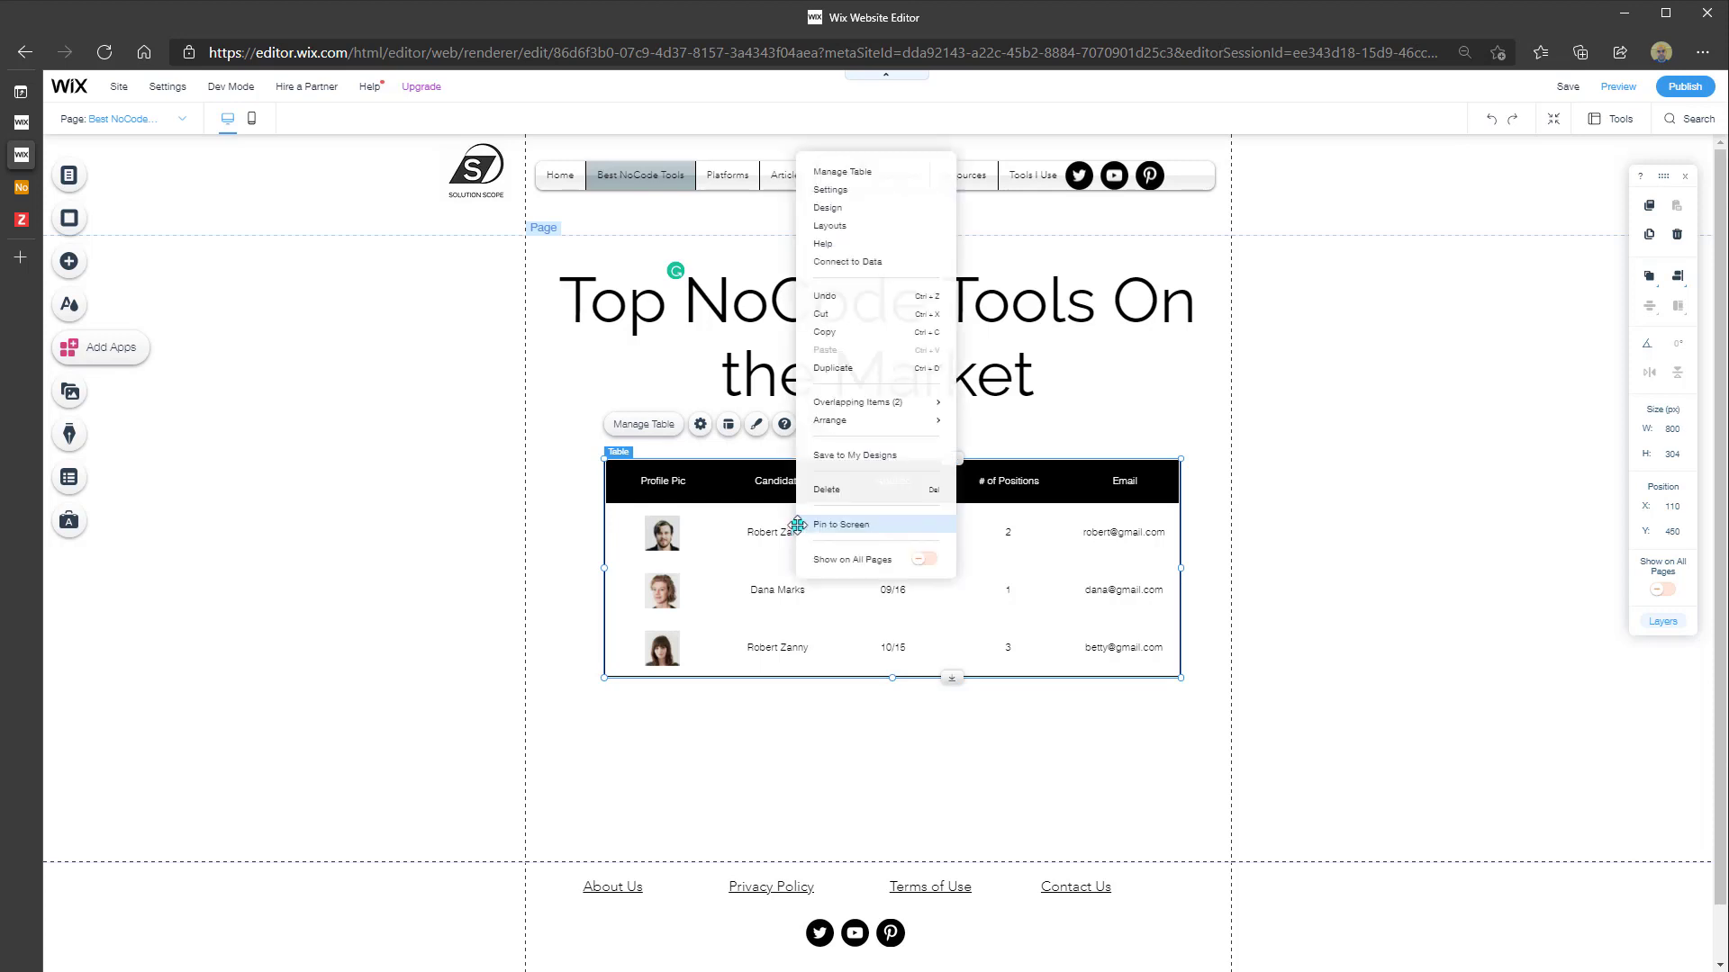
{"action": "left_click", "coordinate": [852, 262]}
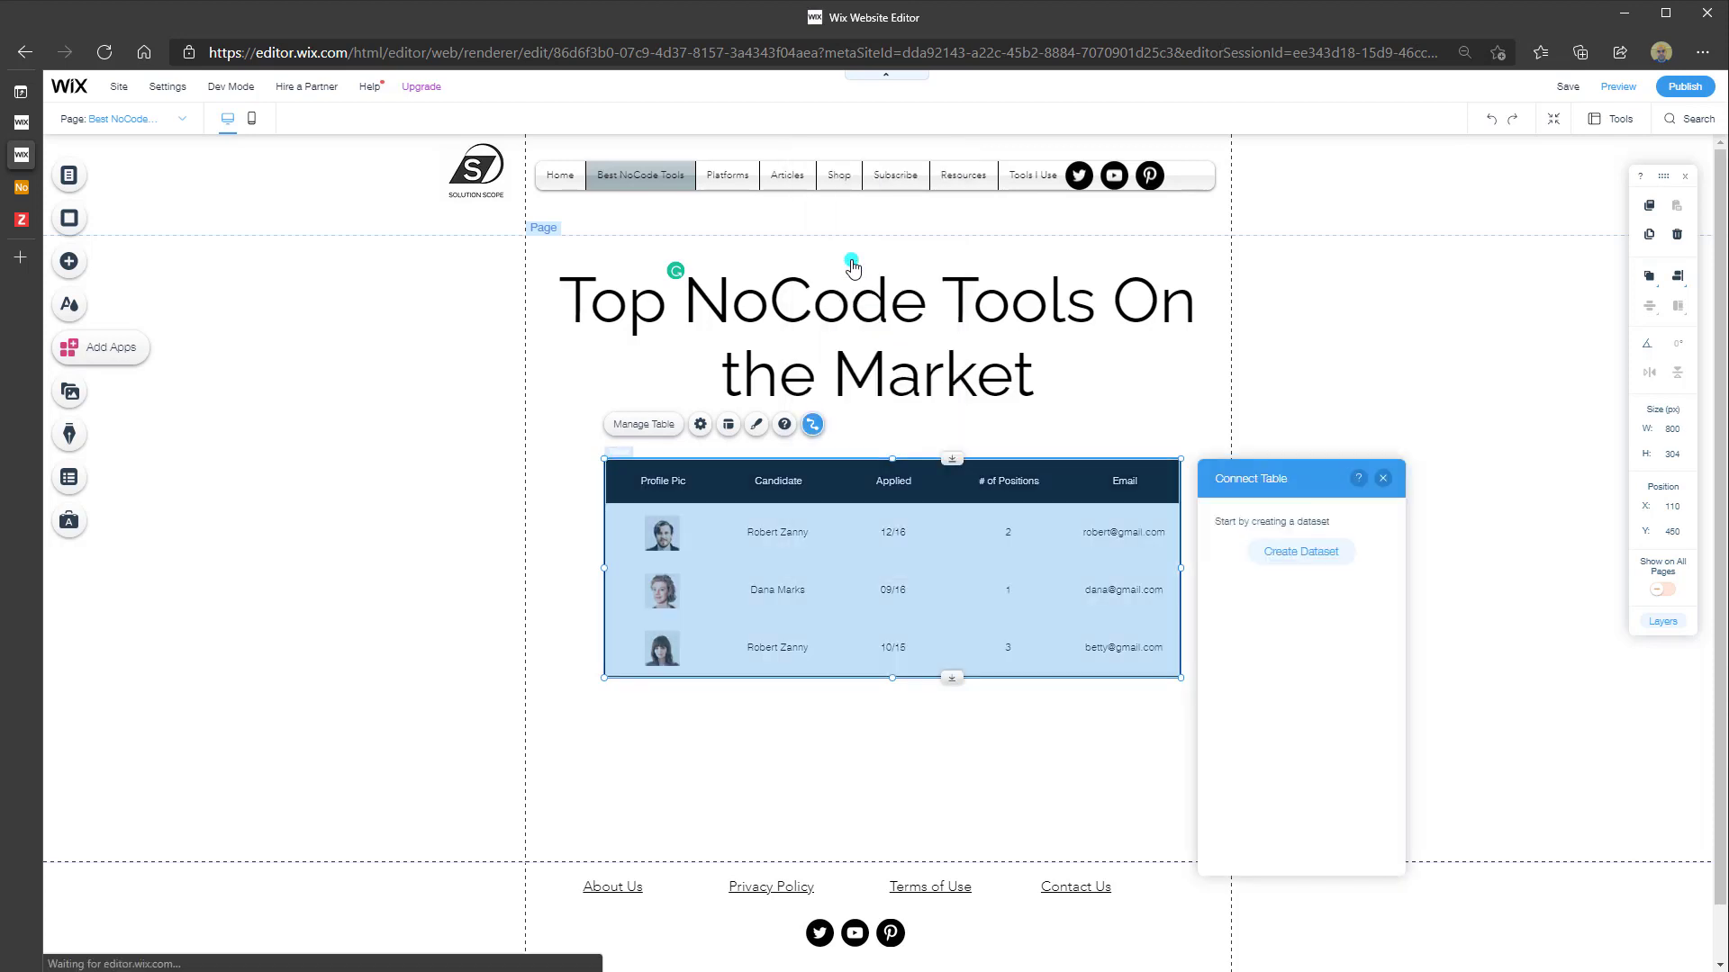
{"action": "left_click", "coordinate": [1310, 555]}
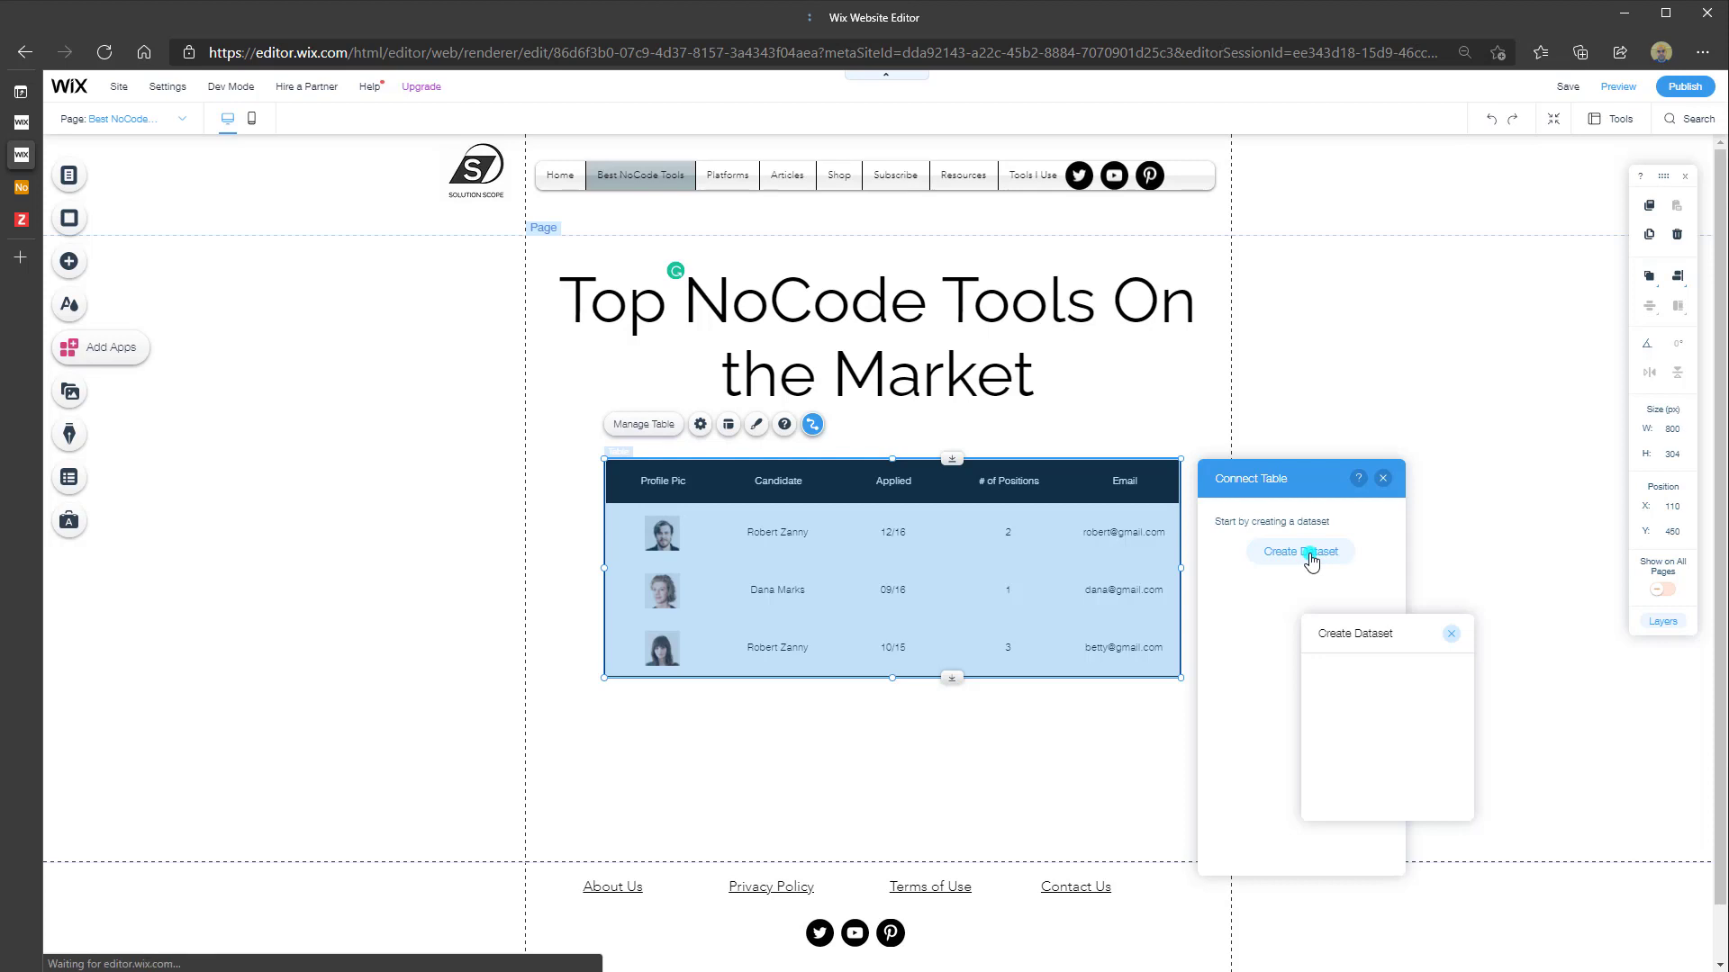
{"action": "left_click", "coordinate": [1365, 610]}
{"action": "left_click", "coordinate": [1447, 695]}
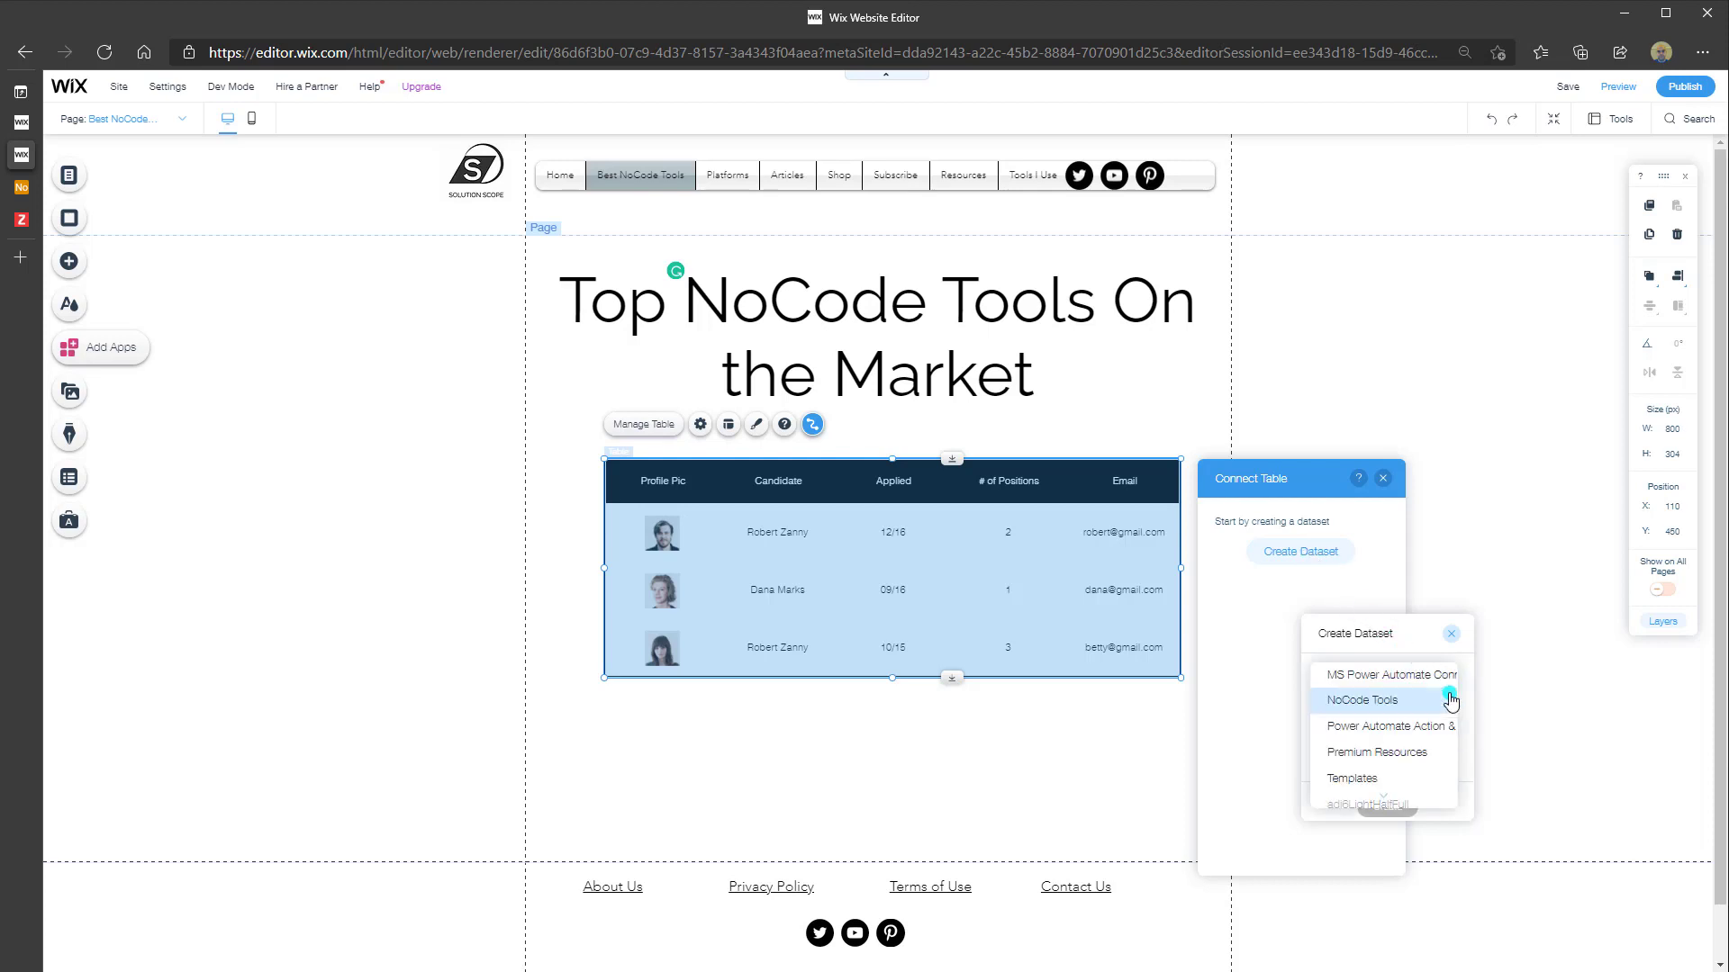
{"action": "left_click", "coordinate": [1385, 707]}
{"action": "left_click", "coordinate": [1379, 709]}
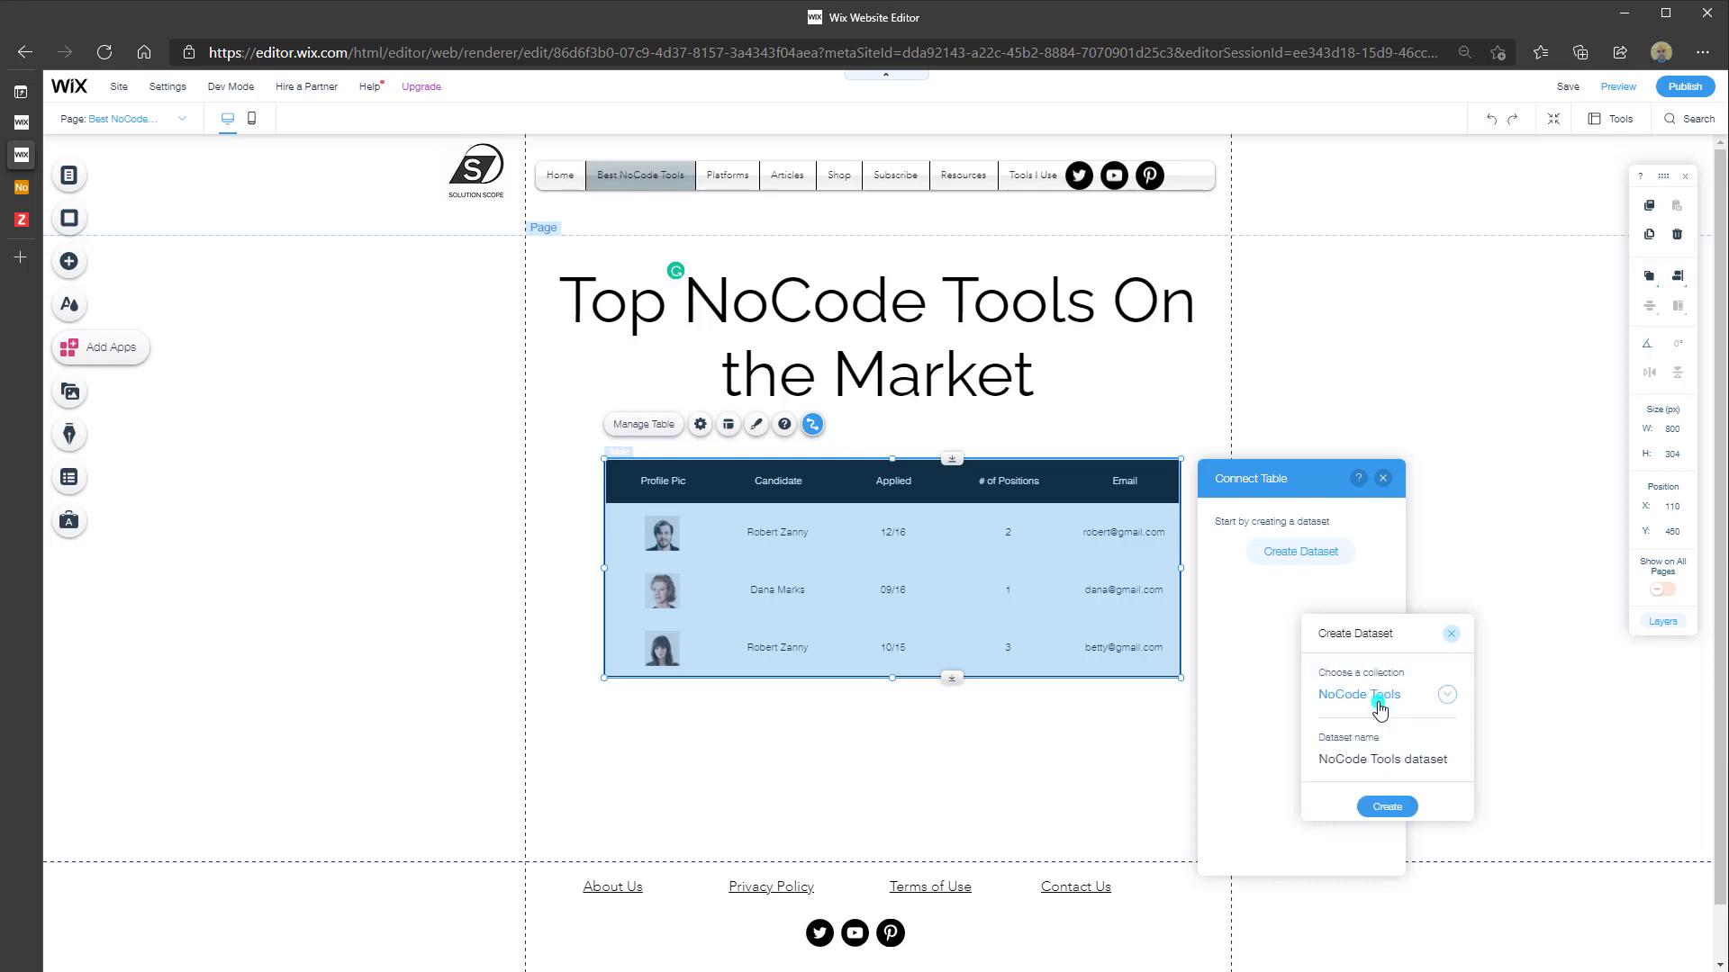
{"action": "left_click", "coordinate": [1387, 766]}
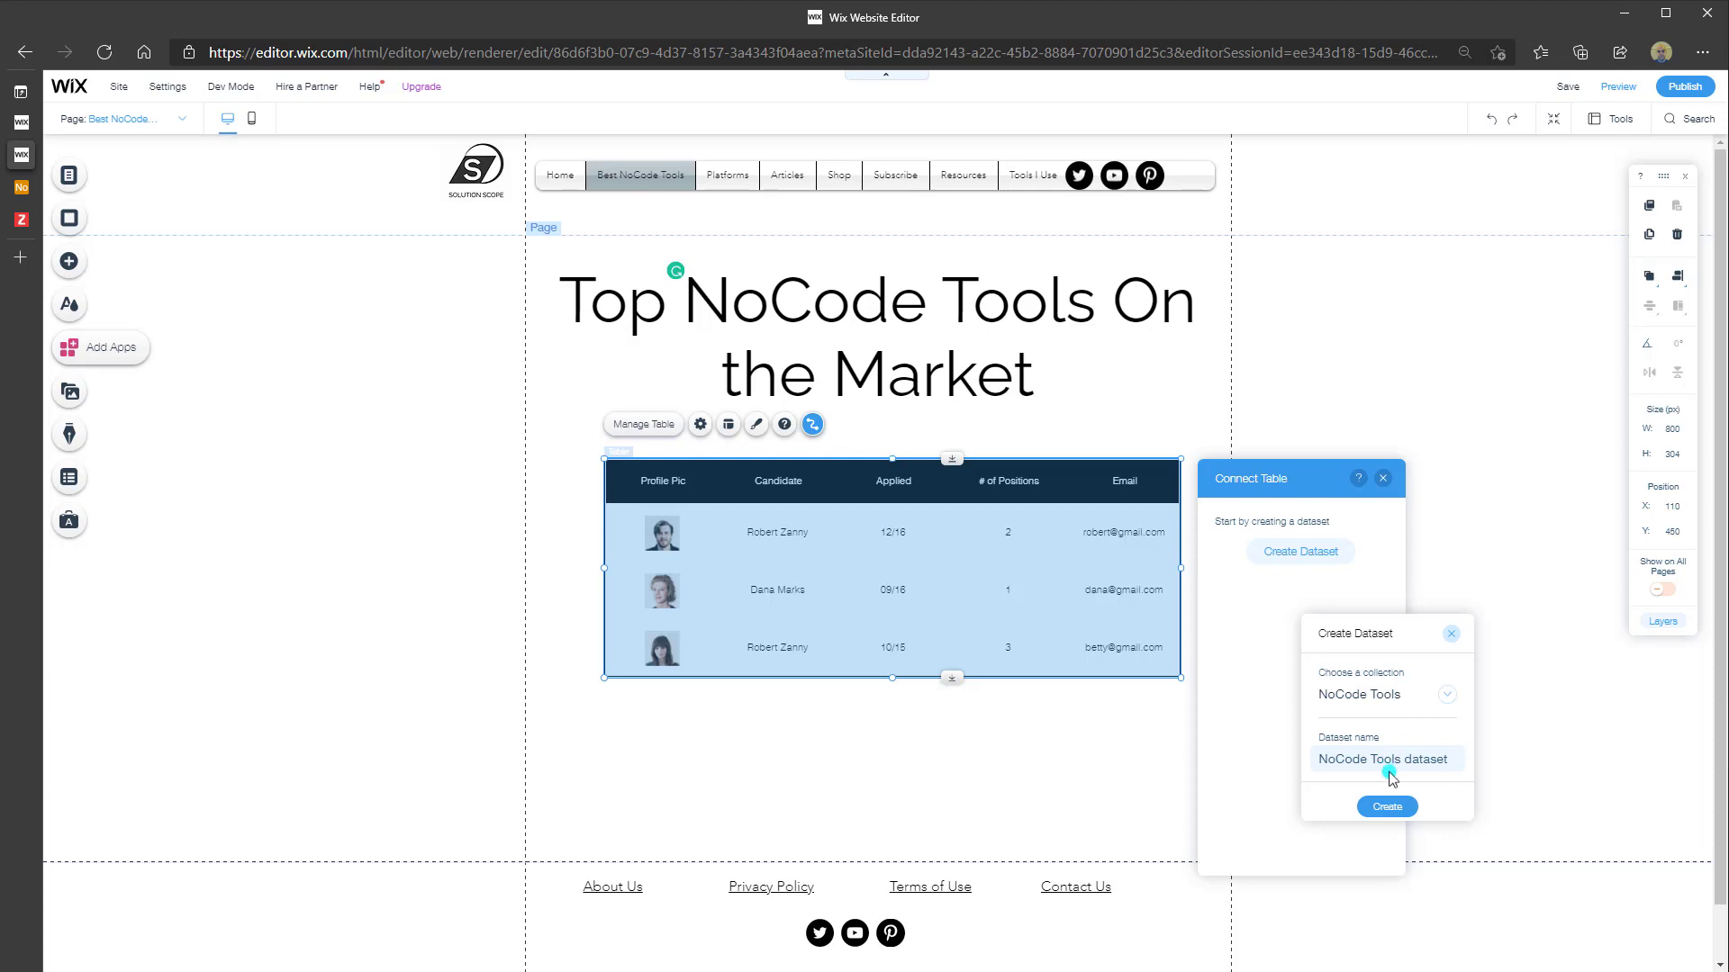
{"action": "left_click", "coordinate": [1397, 811]}
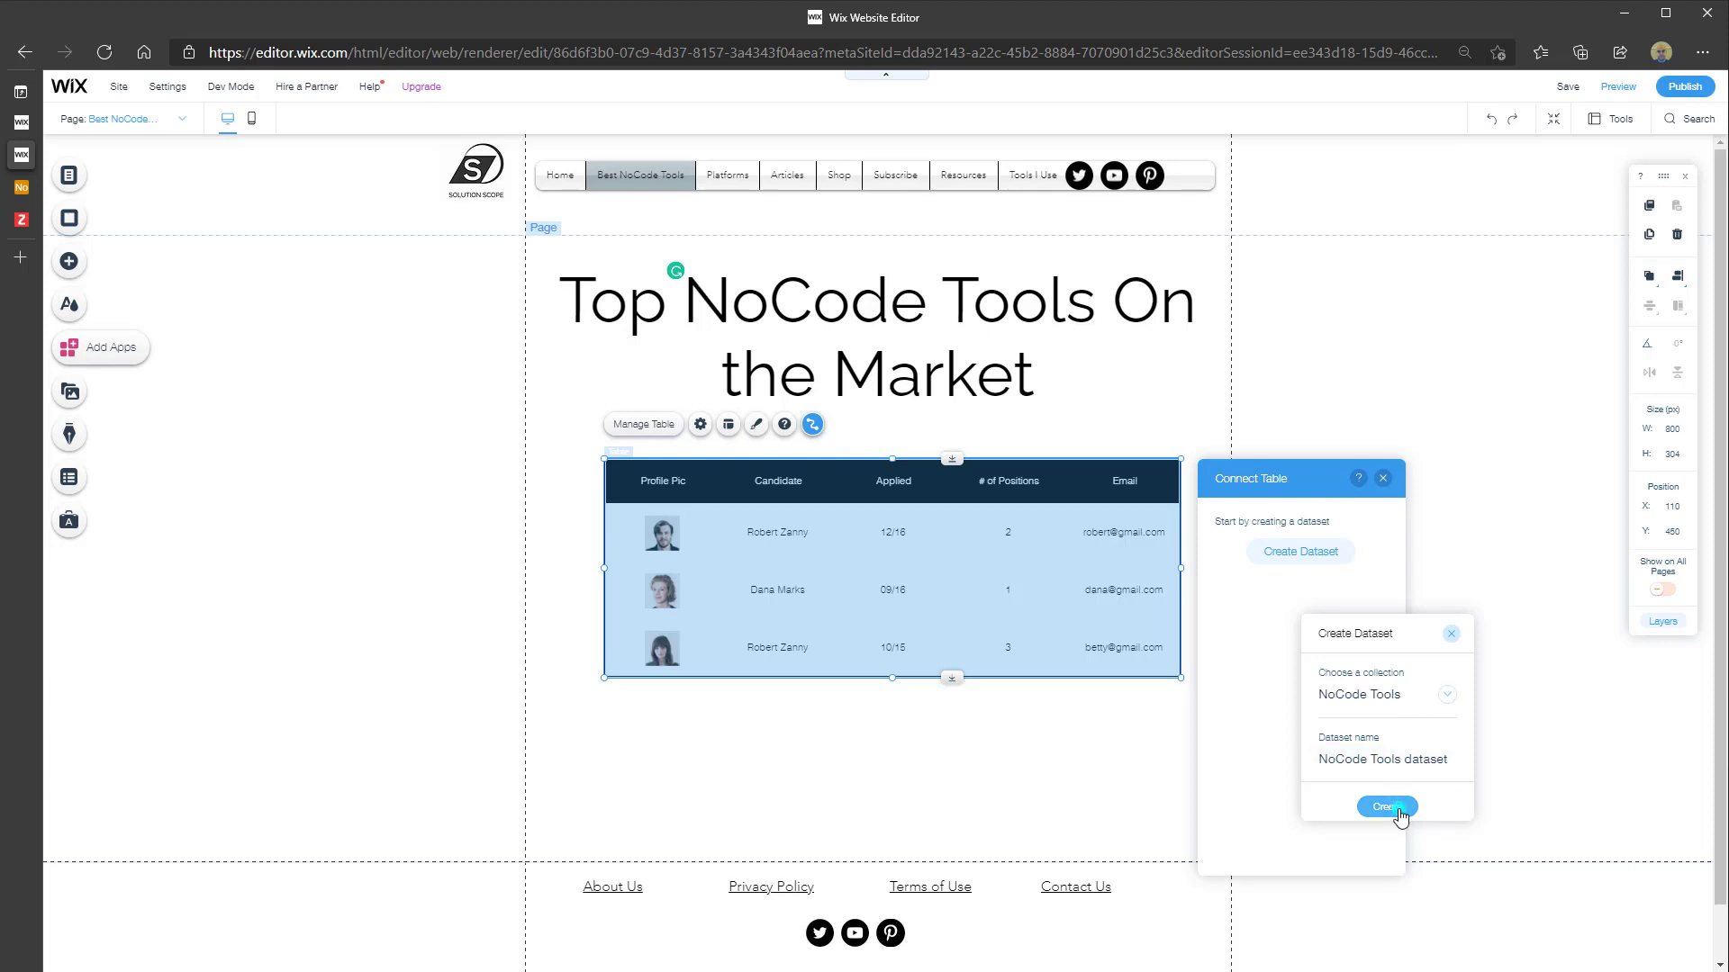
{"action": "left_click", "coordinate": [1383, 478]}
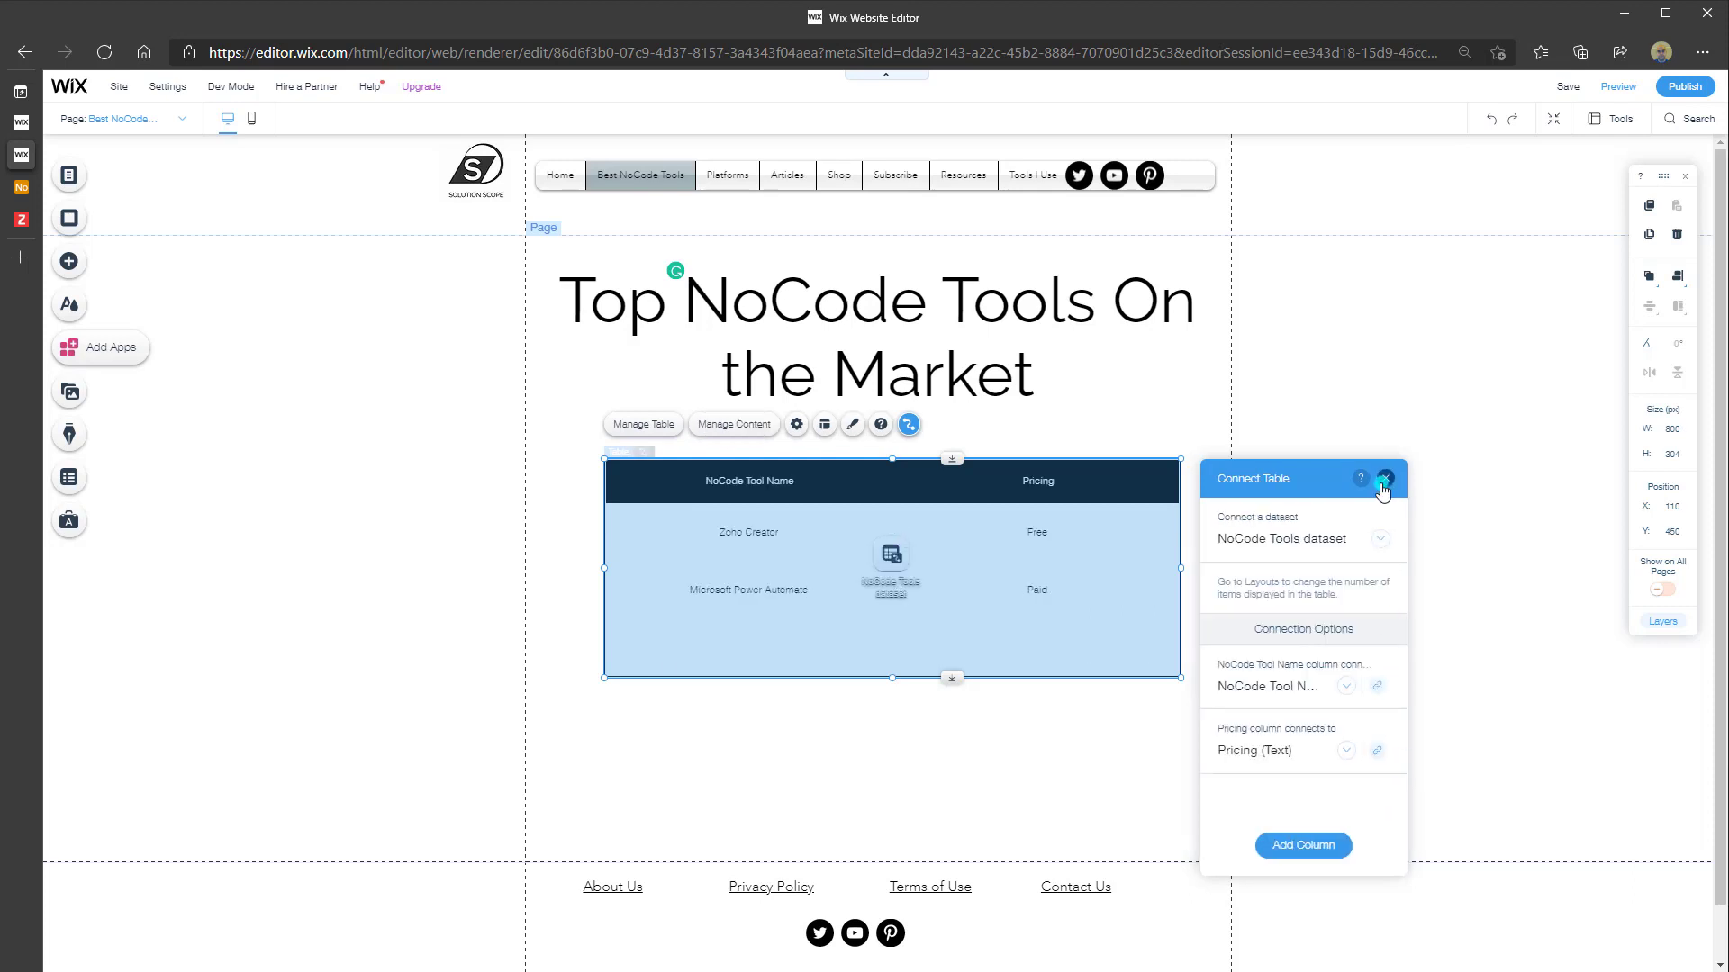
{"action": "left_click", "coordinate": [1373, 489]}
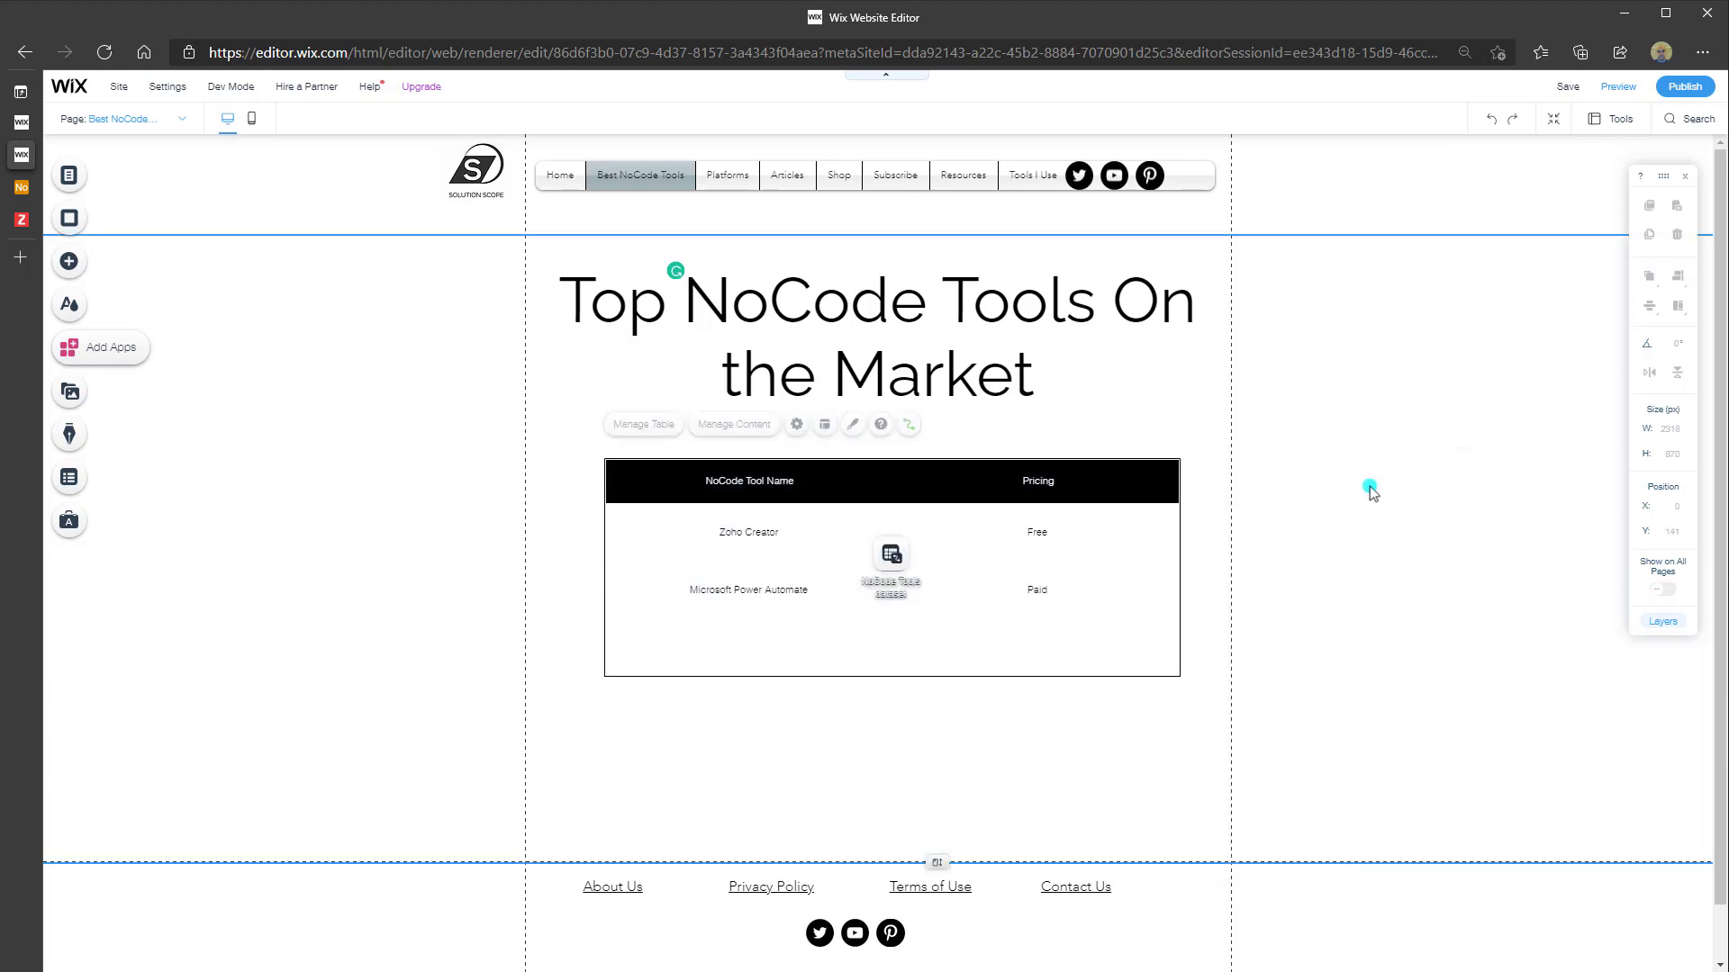
- Move the dataset element off the table into the blank area beside the page content and select the table
{"action": "left_click", "coordinate": [892, 553]}
{"action": "left_click_drag", "start_coordinate": [892, 554], "coordinate": [1370, 515]}
{"action": "left_click", "coordinate": [872, 541]}
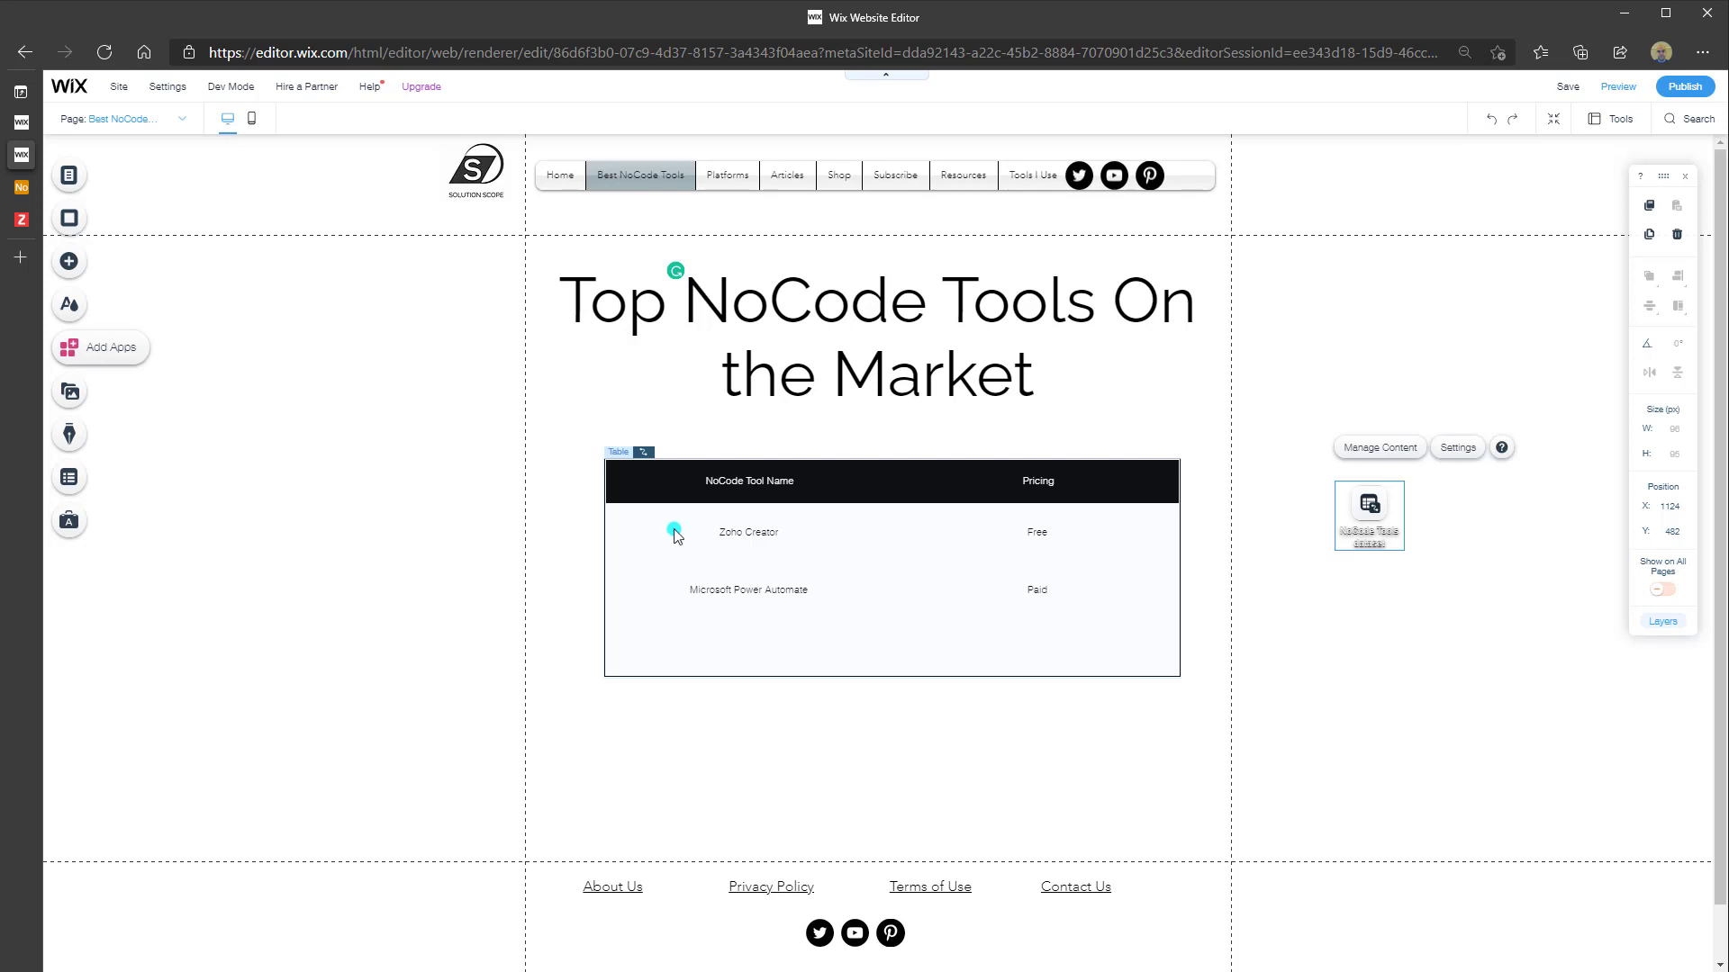
{"action": "left_click", "coordinate": [812, 485]}
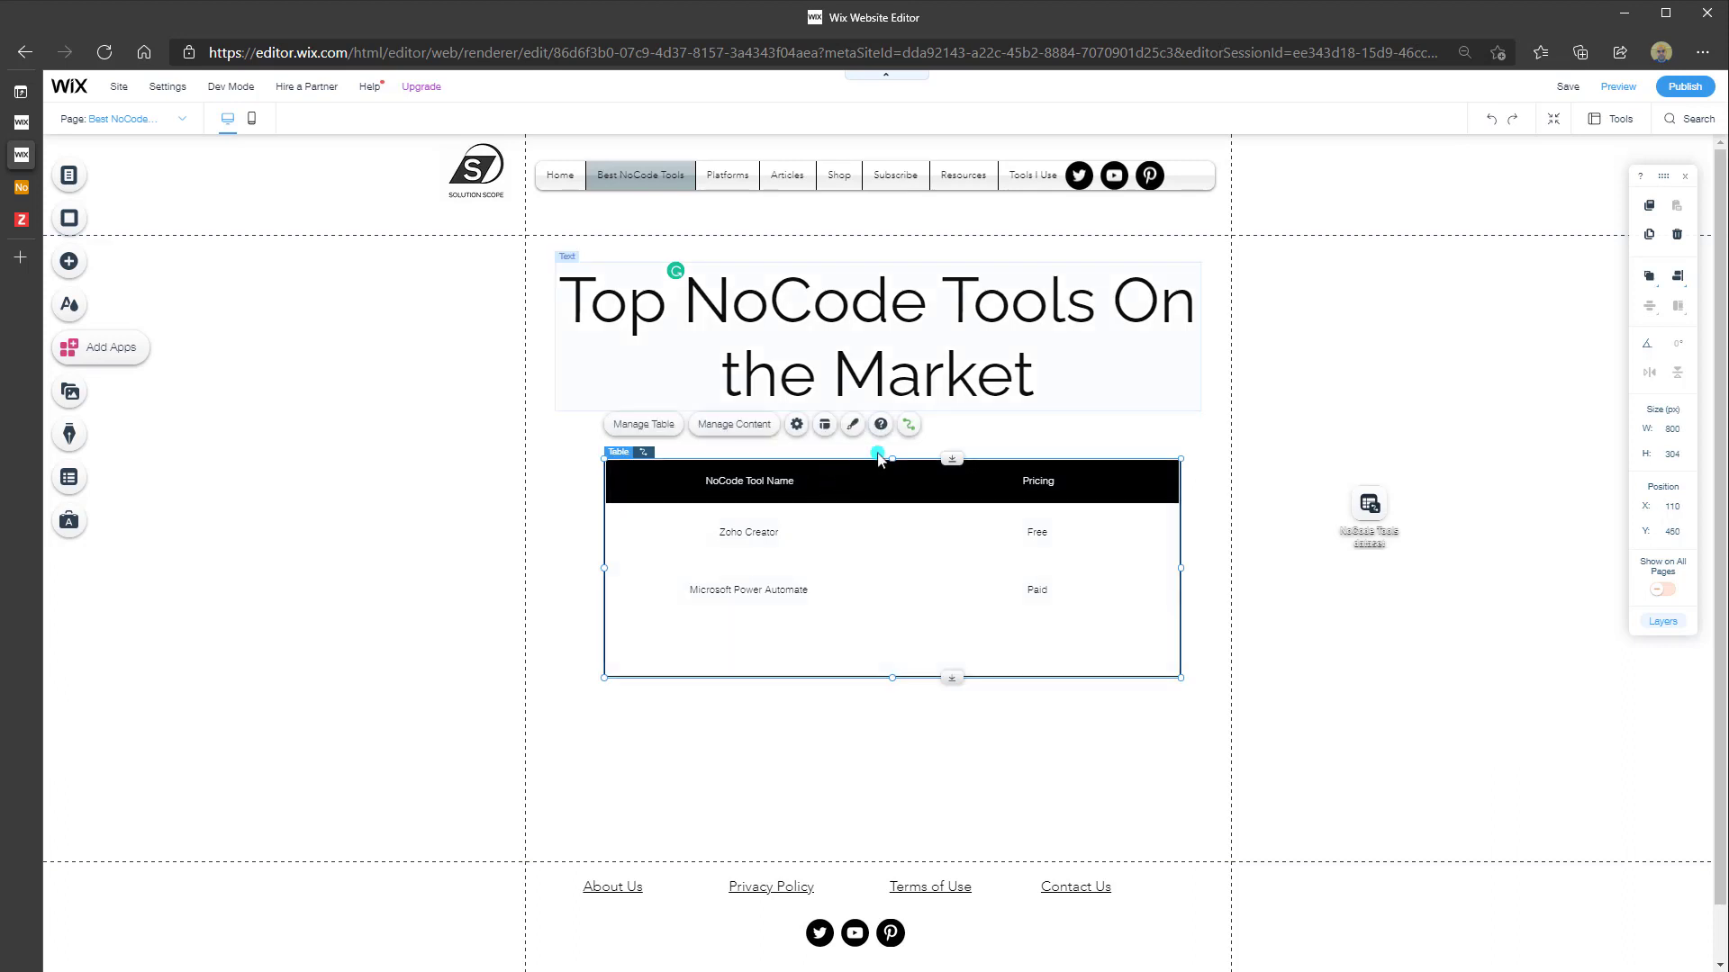
- Preview the page with the connected table and return to the editor
{"action": "left_click", "coordinate": [1624, 88]}
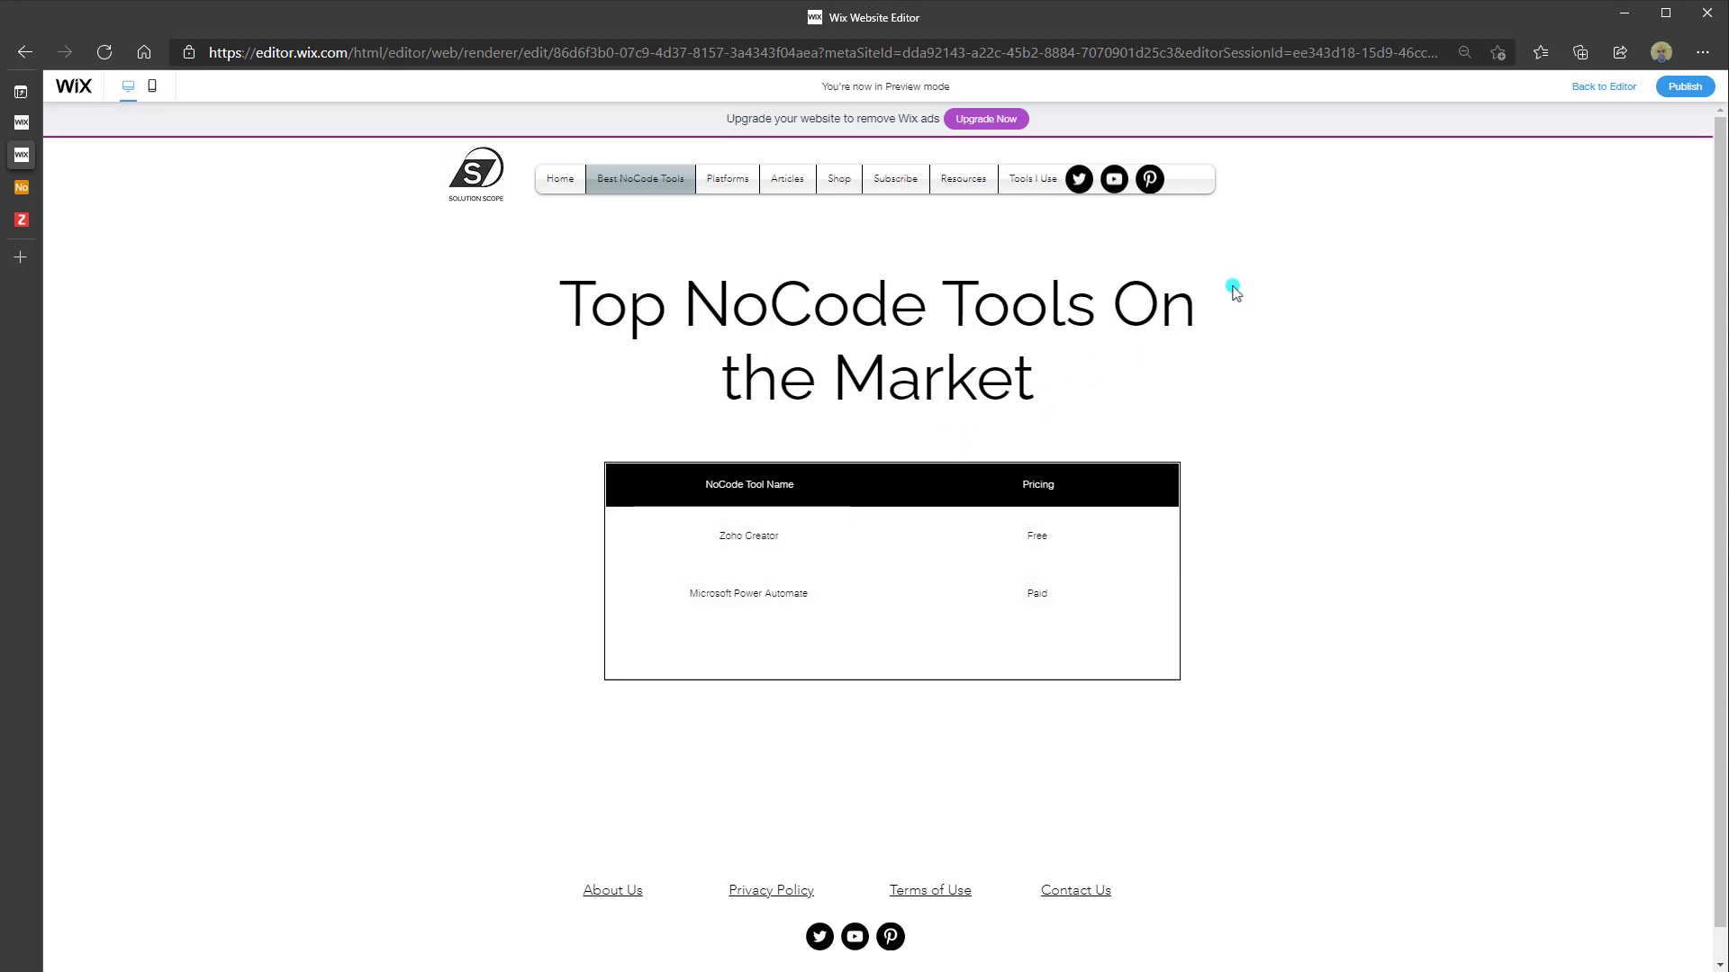
{"action": "left_click", "coordinate": [1589, 88]}
- Set the table's height to resize automatically in its layout settings
{"action": "left_click", "coordinate": [864, 515]}
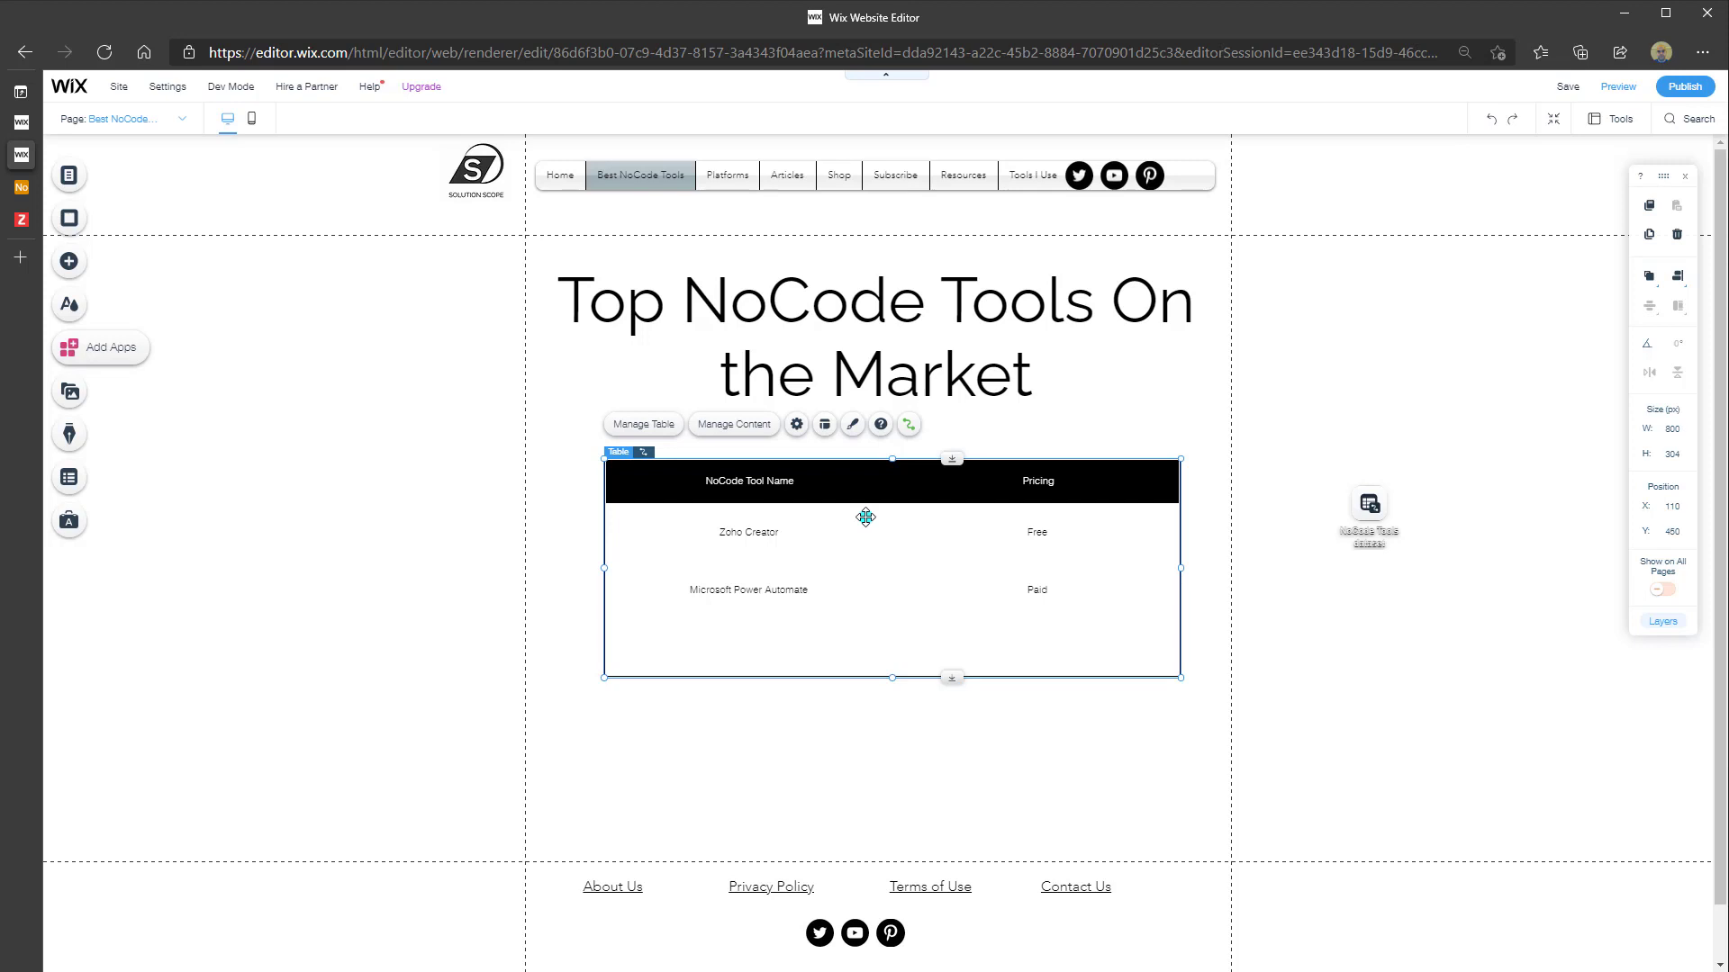
{"action": "left_click", "coordinate": [824, 426]}
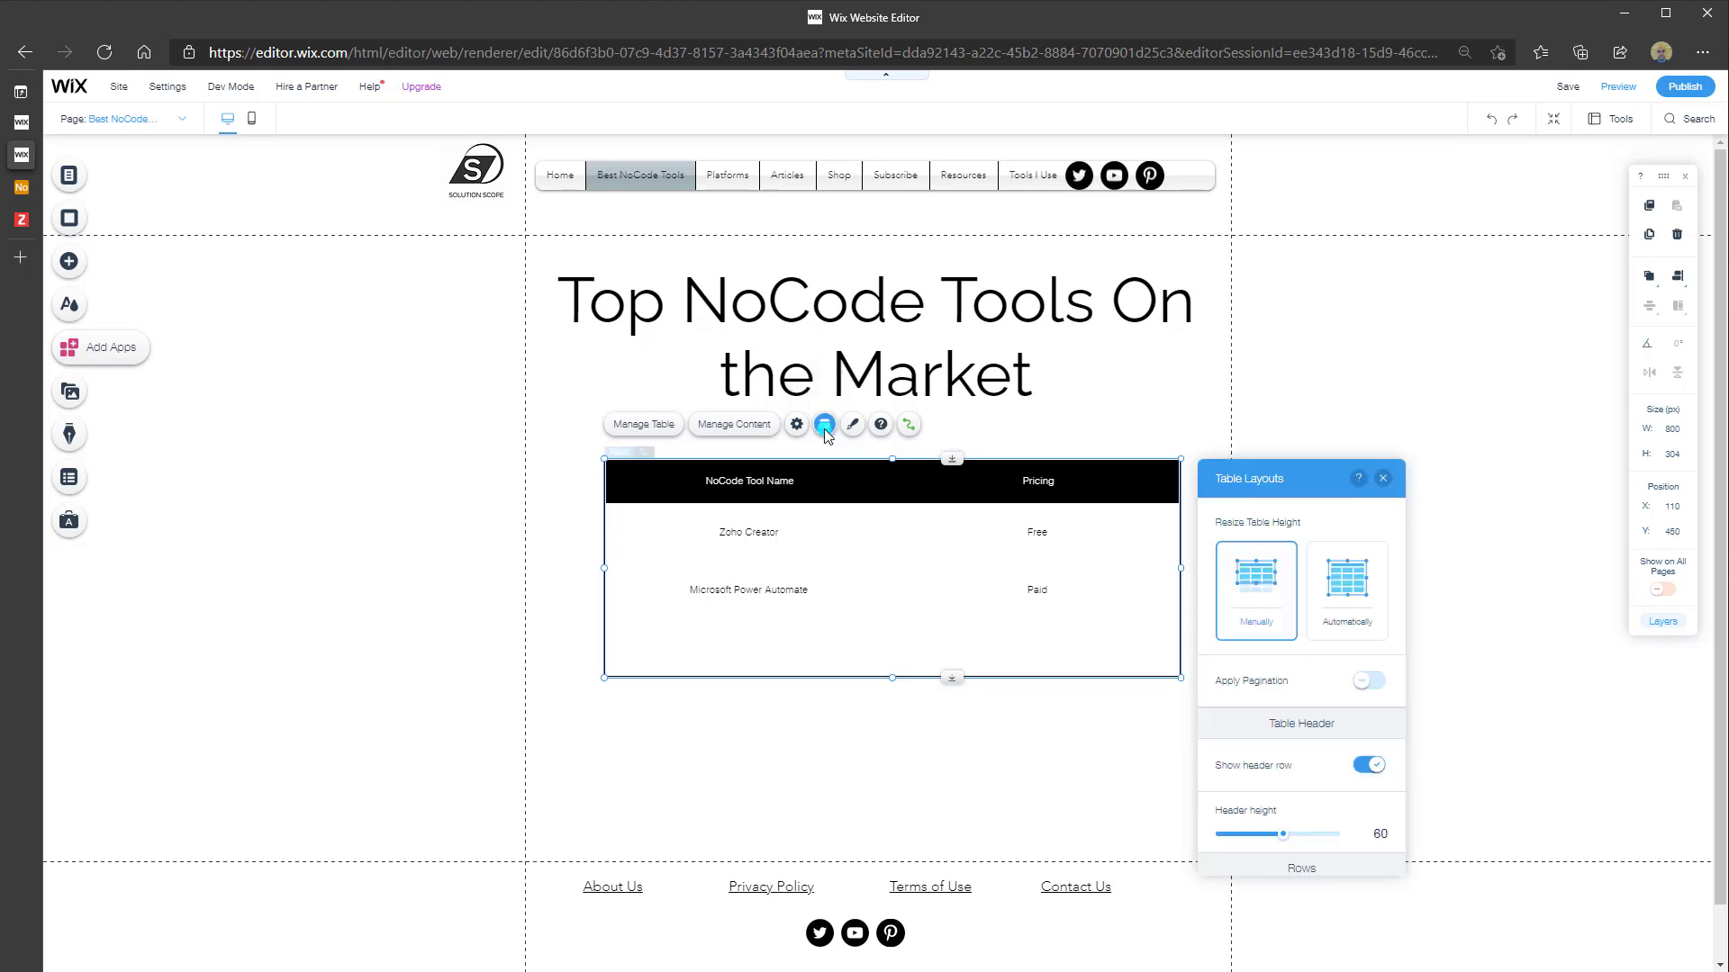
{"action": "left_click", "coordinate": [1346, 596]}
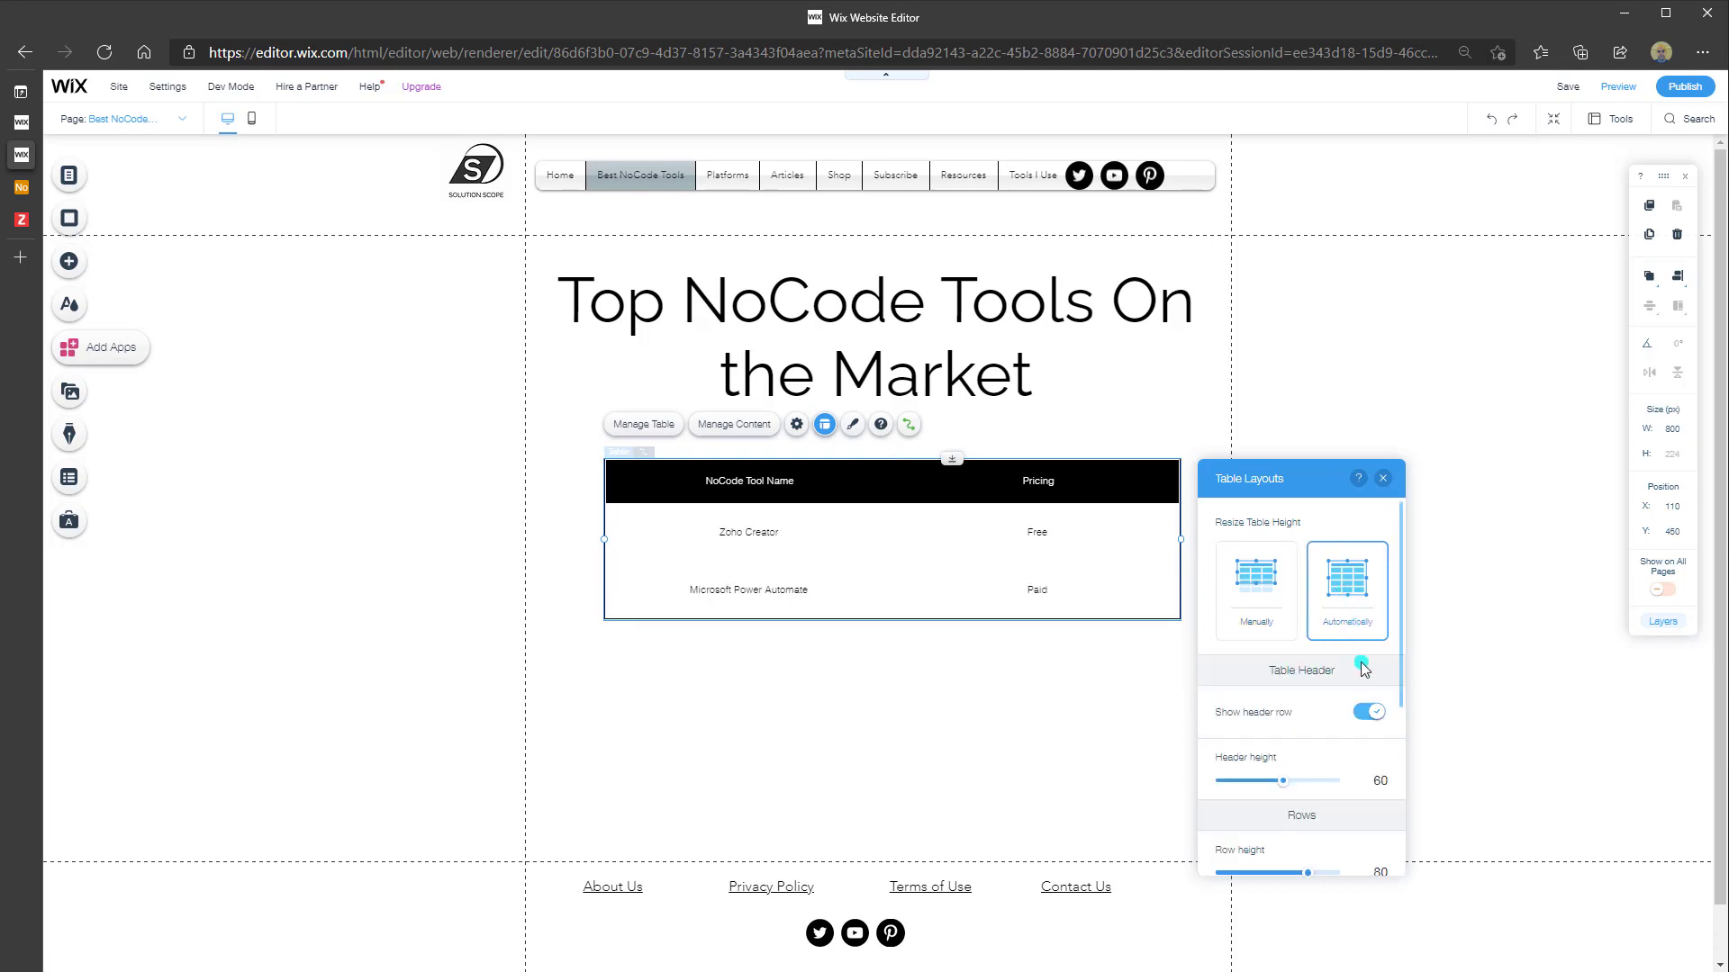
- Hide the table's header row and show it again
{"action": "left_click", "coordinate": [1373, 717]}
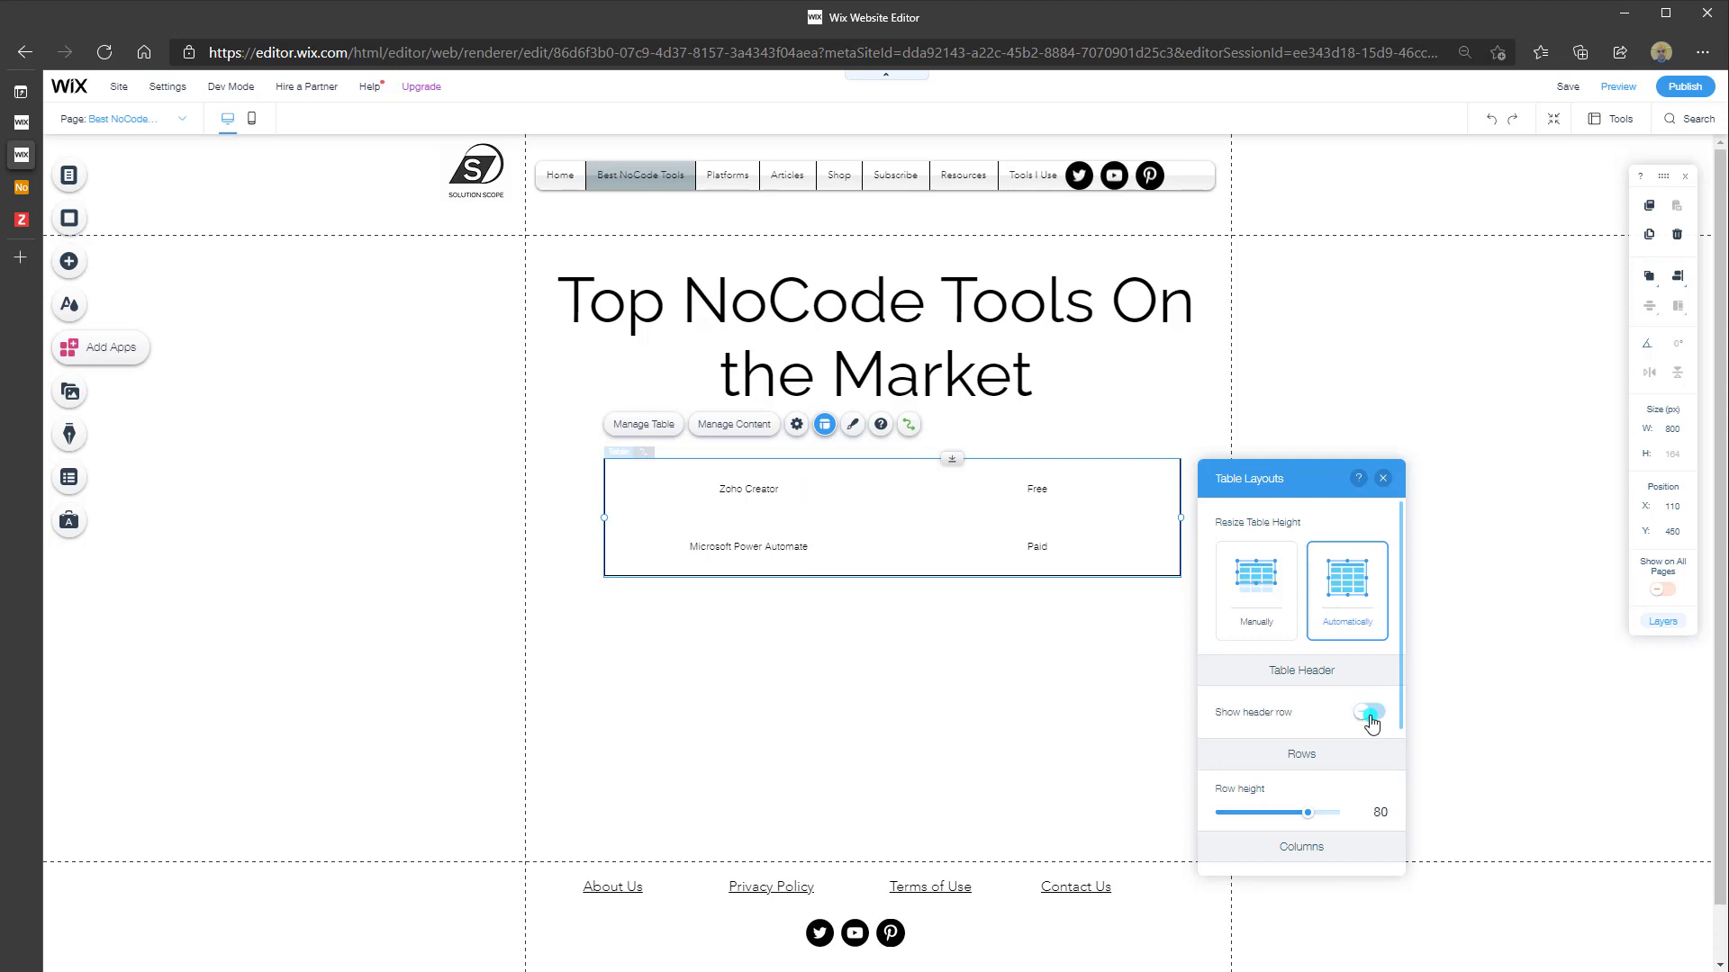
{"action": "left_click", "coordinate": [1372, 717]}
{"action": "scroll", "coordinate": [1350, 711], "scroll_direction": "down", "scroll_amount": 1}
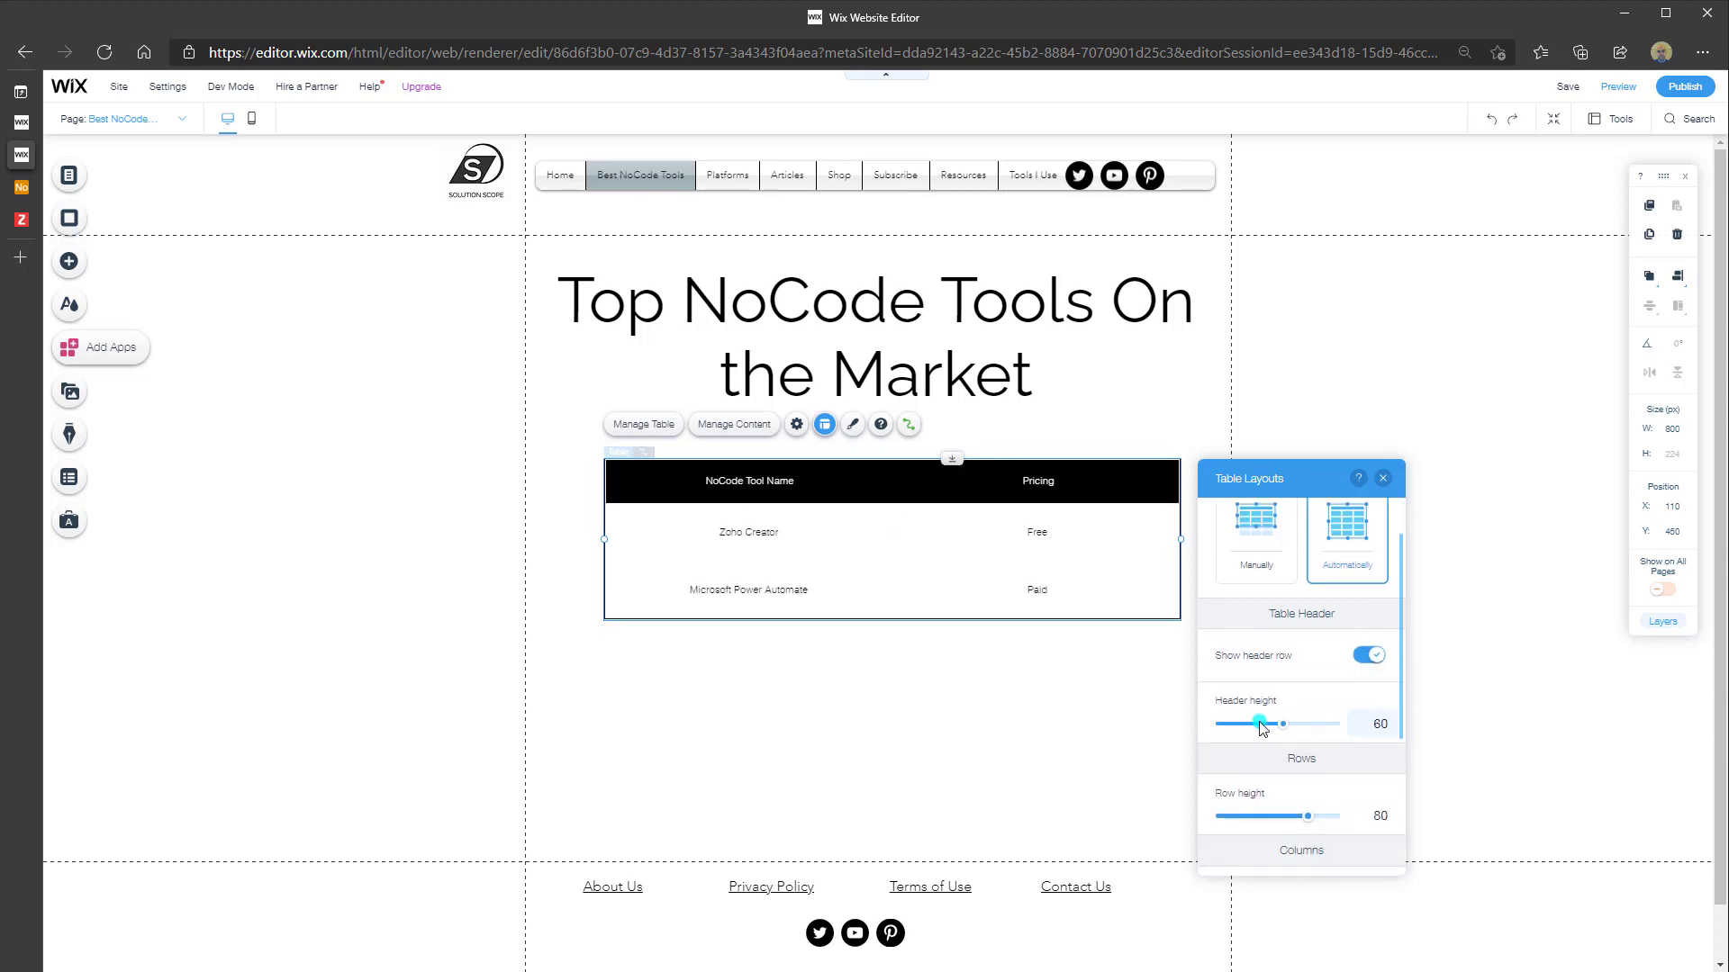
- Review the row height, content alignment and column width options in the table's layout settings
{"action": "scroll", "coordinate": [1261, 727], "scroll_direction": "down", "scroll_amount": 1}
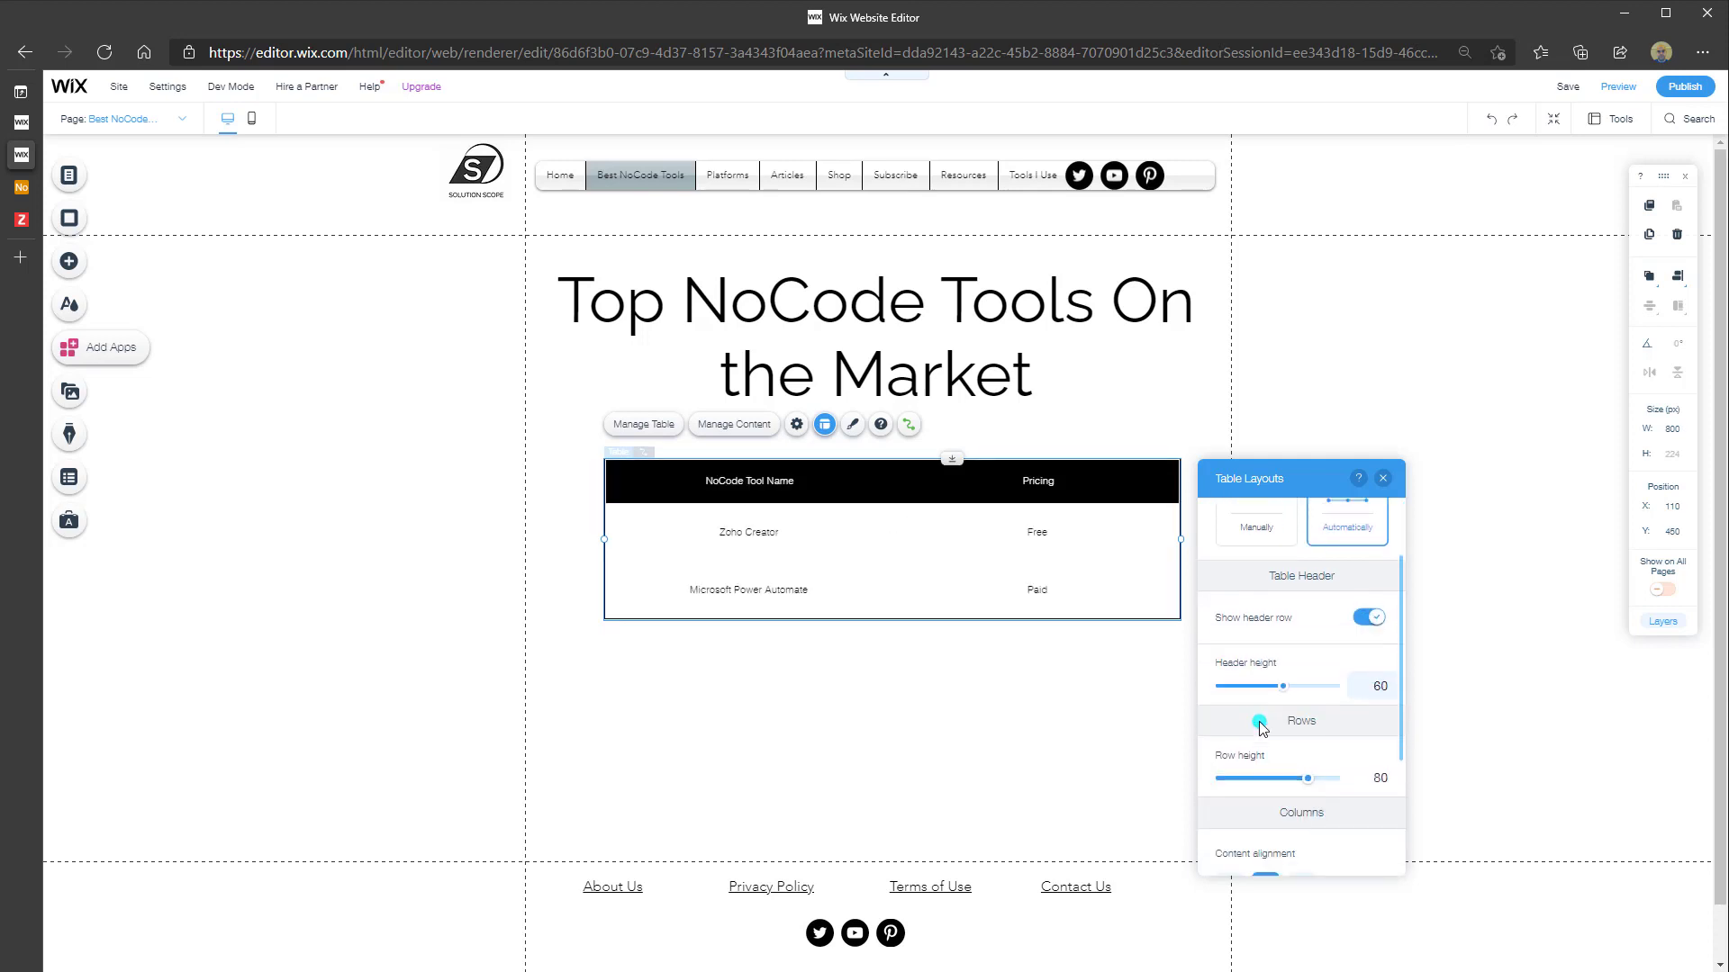
{"action": "scroll", "coordinate": [1285, 779], "scroll_direction": "down", "scroll_amount": 3}
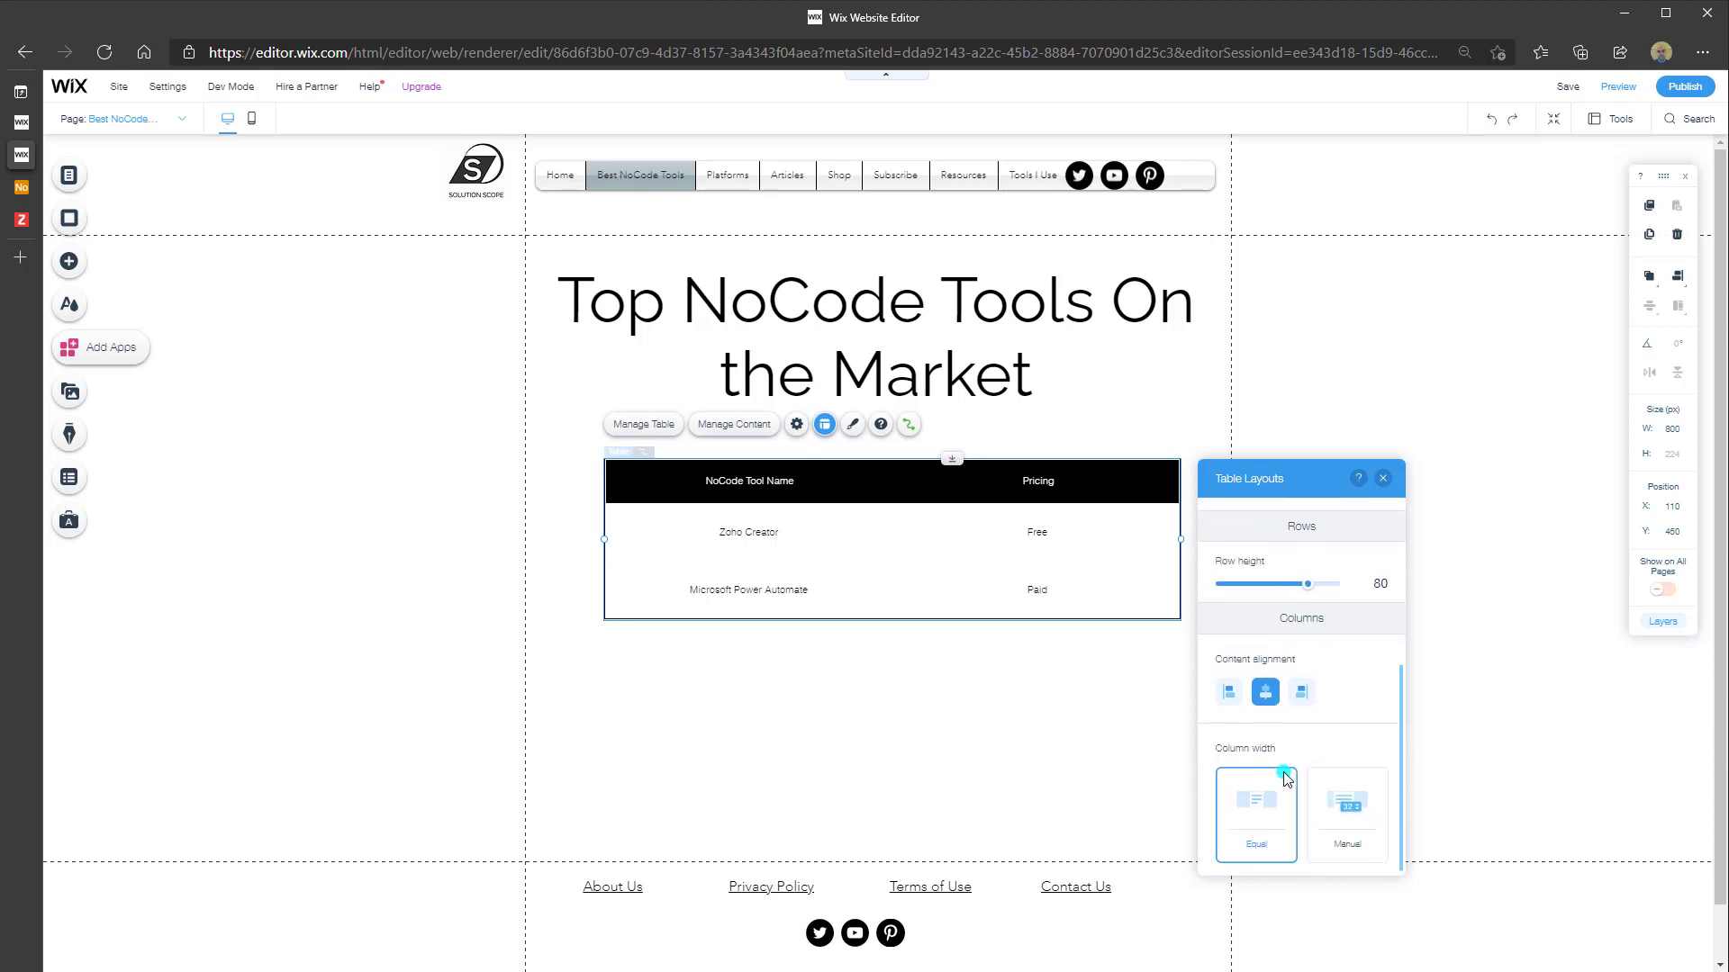
{"action": "scroll", "coordinate": [1284, 775], "scroll_direction": "up", "scroll_amount": 5}
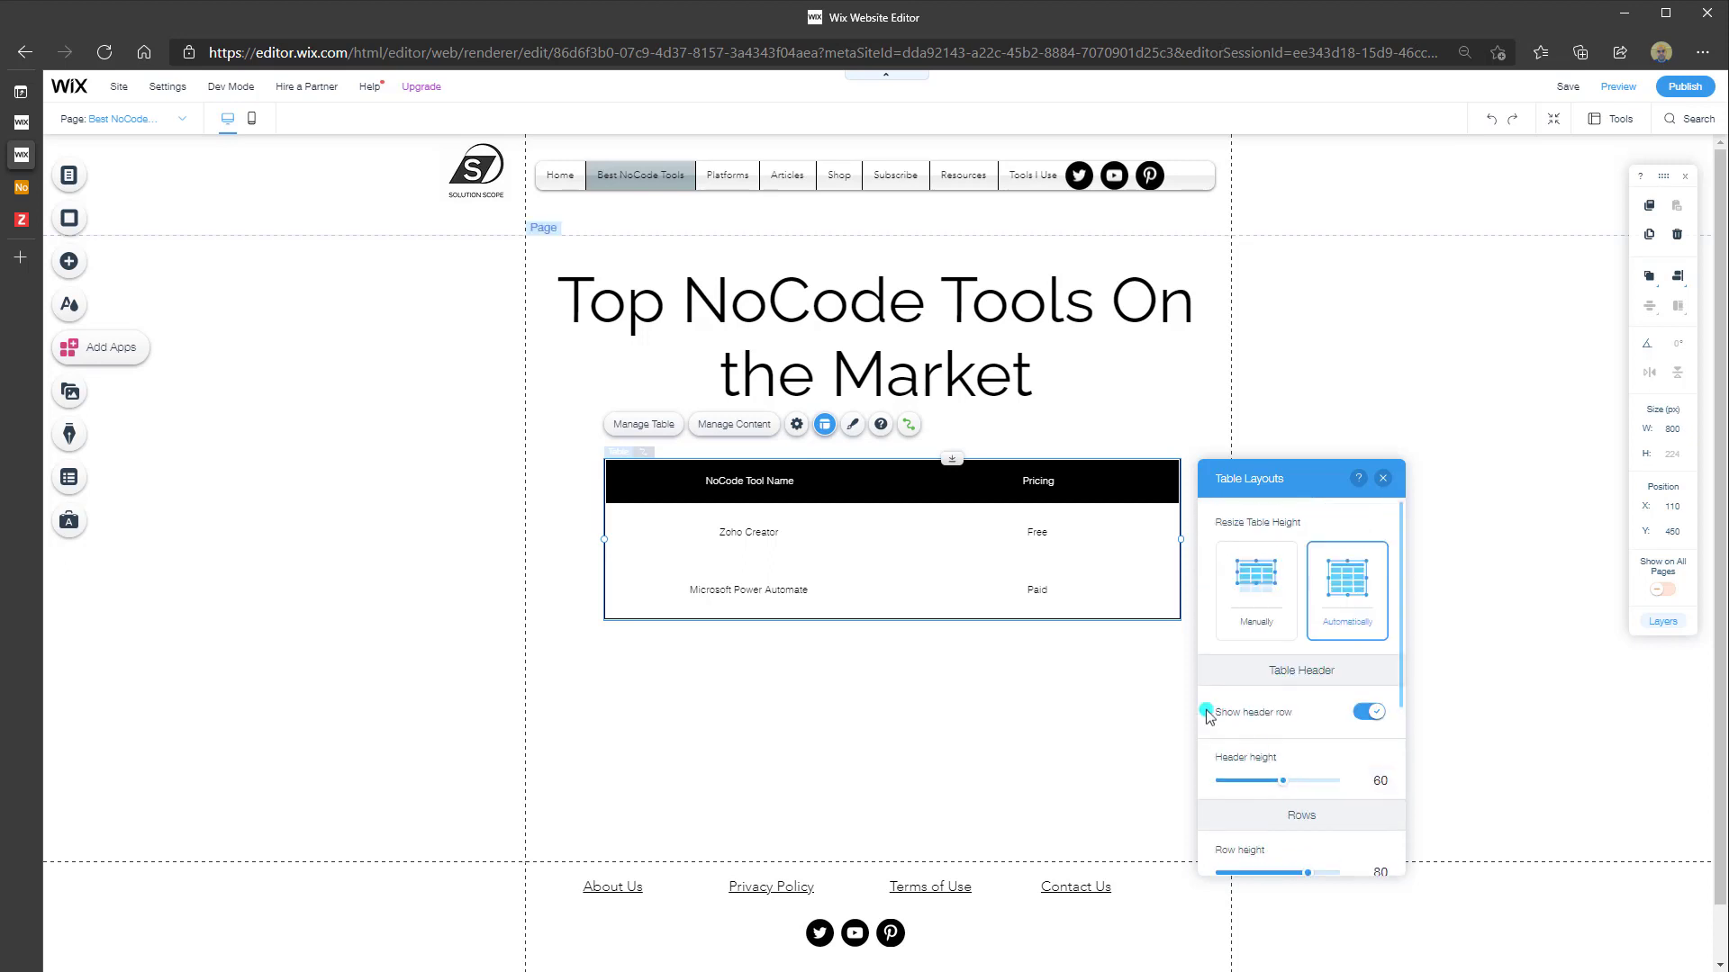
- Browse the preset designs for the table and open its custom design options
{"action": "left_click", "coordinate": [853, 427]}
{"action": "scroll", "coordinate": [1283, 602], "scroll_direction": "down", "scroll_amount": 2}
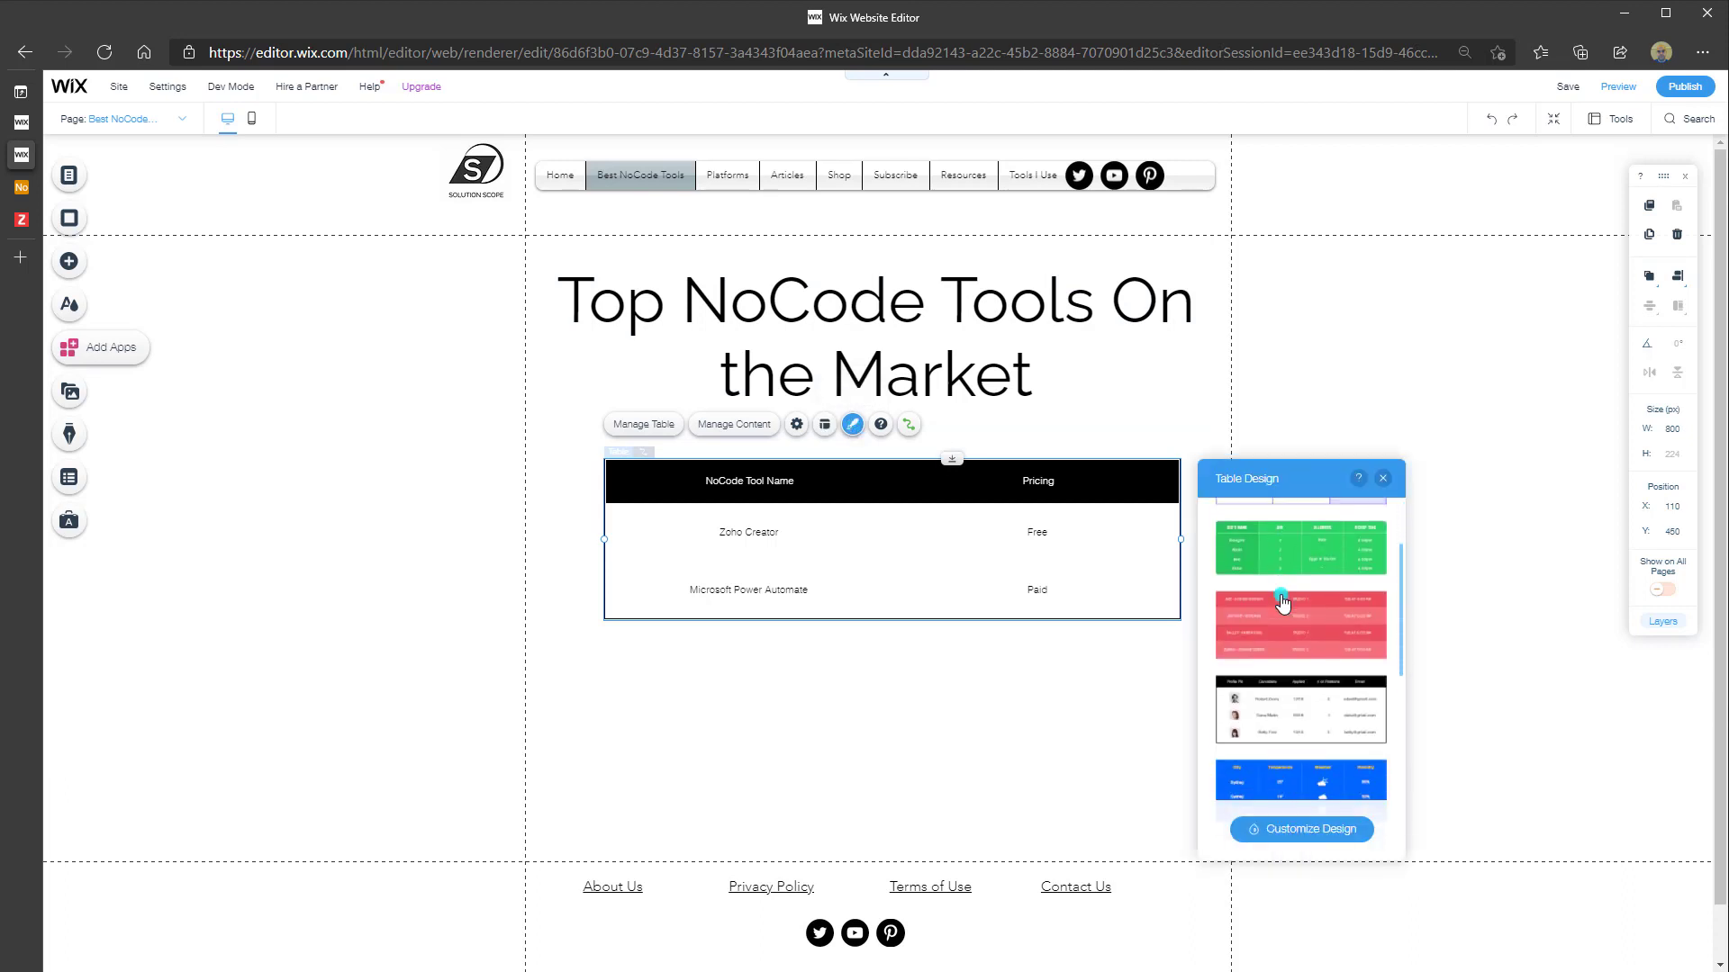
{"action": "scroll", "coordinate": [1329, 723], "scroll_direction": "down", "scroll_amount": 1}
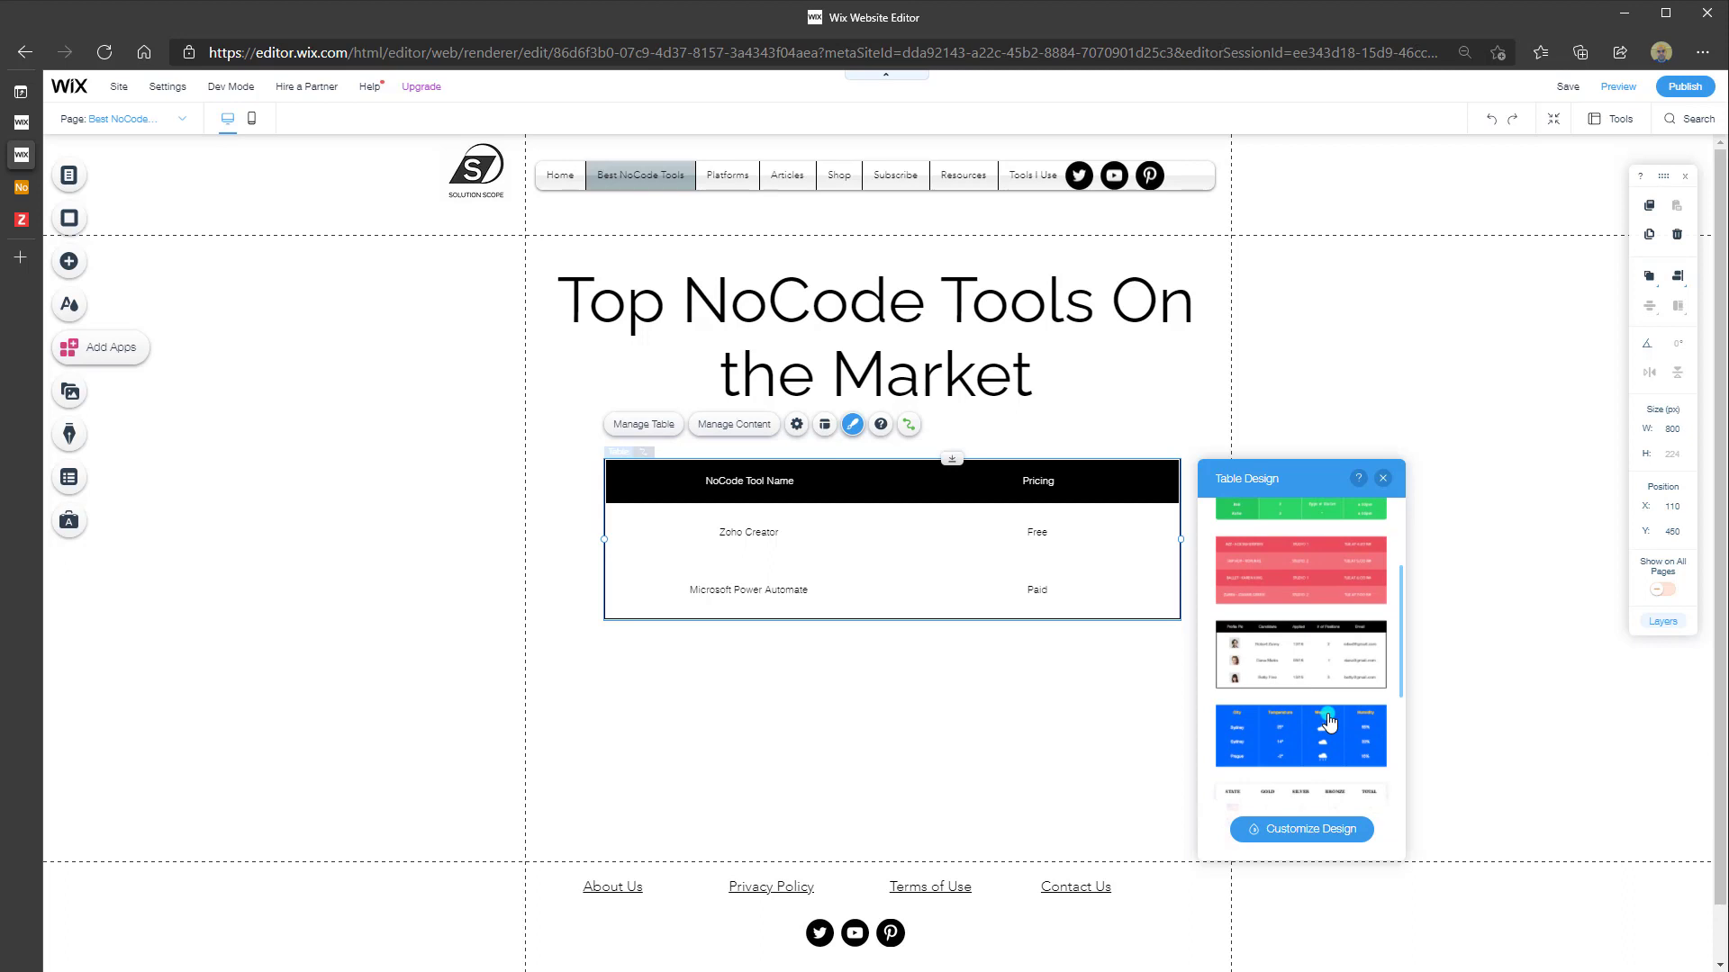
{"action": "scroll", "coordinate": [1309, 625], "scroll_direction": "down", "scroll_amount": 1}
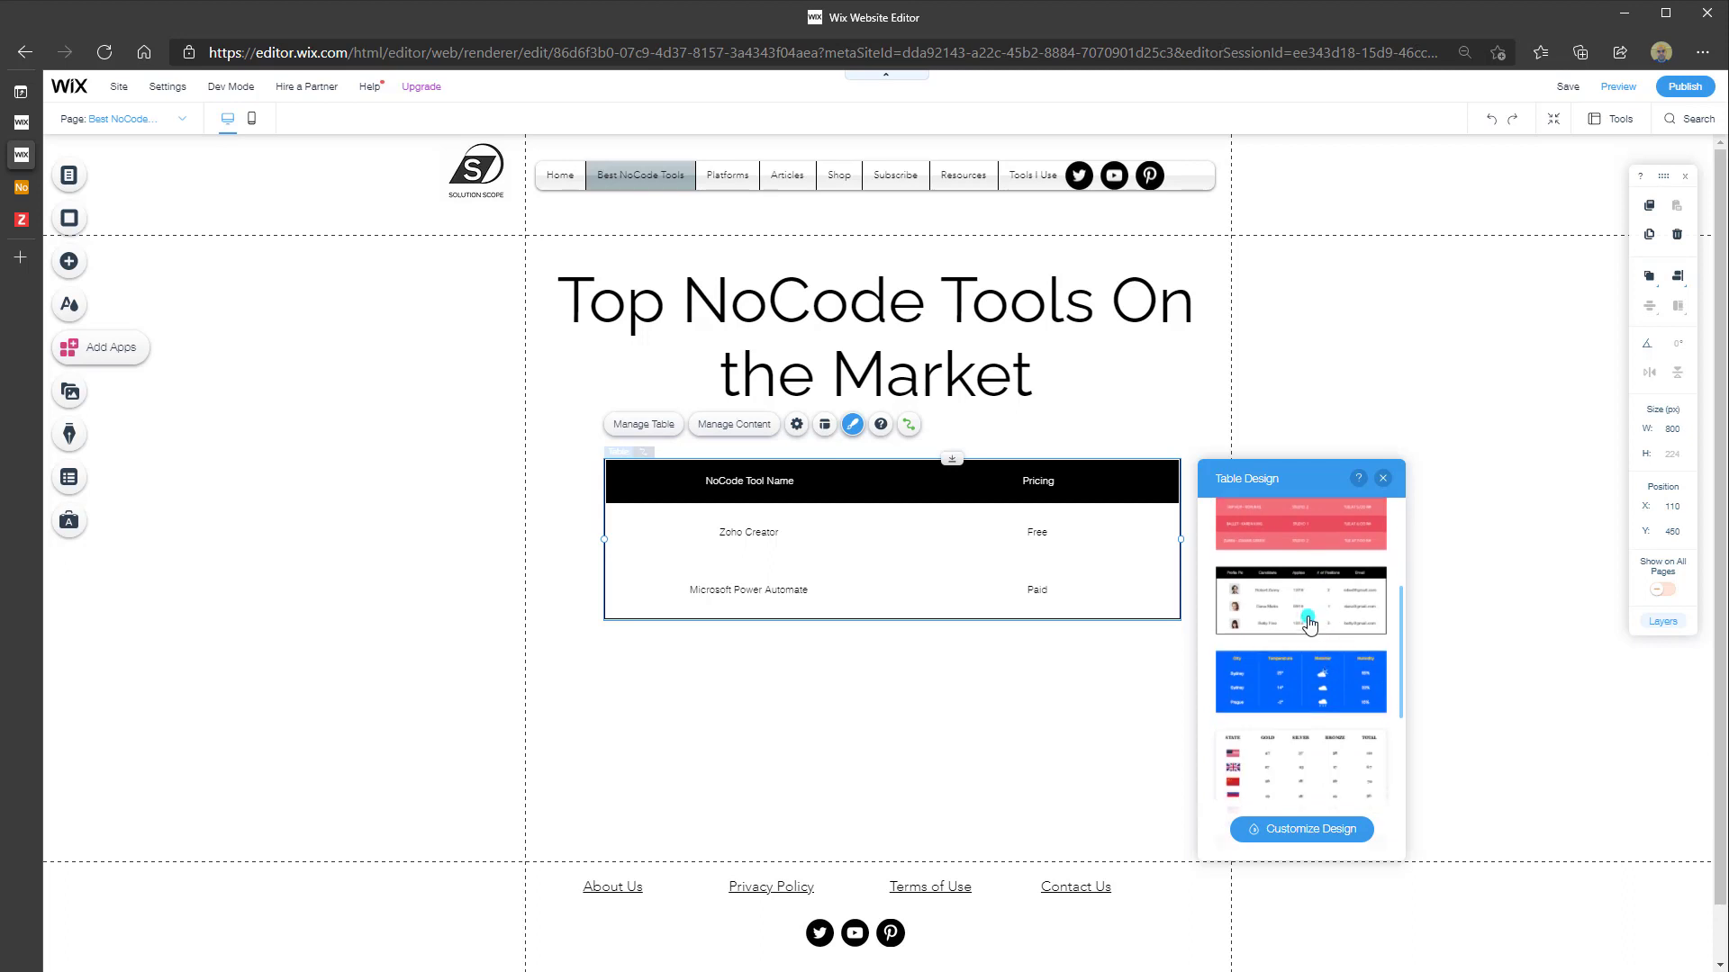
{"action": "left_click", "coordinate": [1301, 835]}
{"action": "left_click", "coordinate": [1301, 835]}
{"action": "left_click", "coordinate": [1301, 836]}
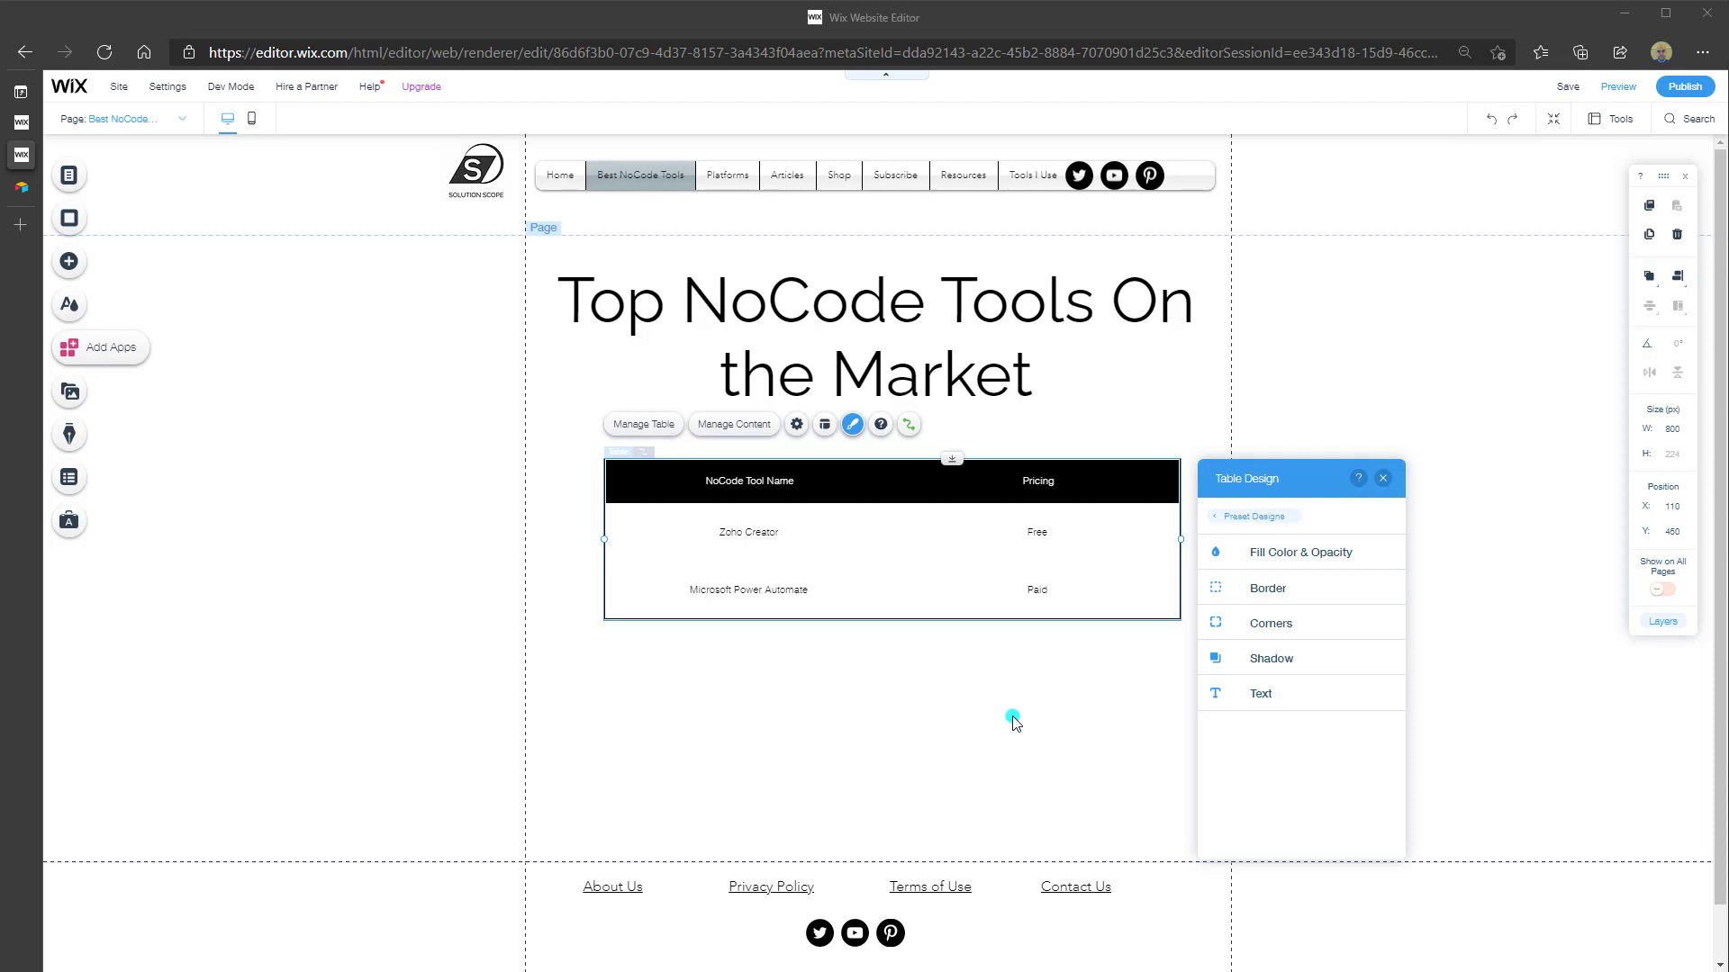
- Switch to Airtable, open the NoCode Tools base and start a new single select field named Pricing
{"action": "left_click", "coordinate": [22, 186]}
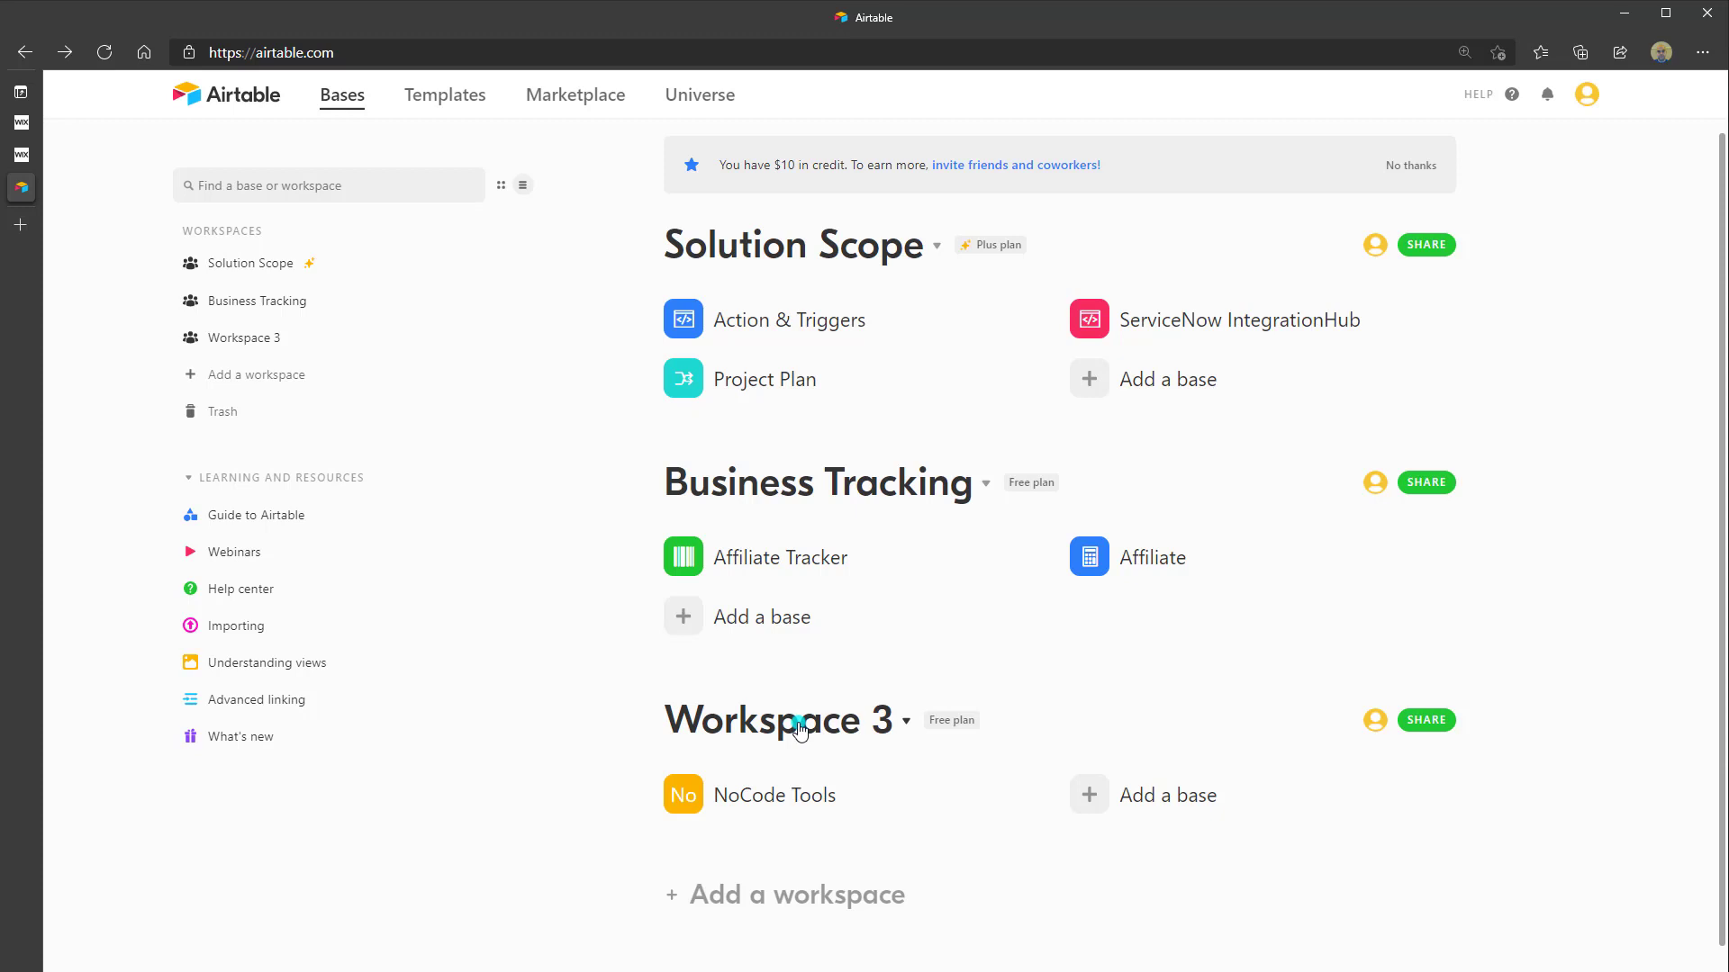
{"action": "left_click", "coordinate": [858, 804]}
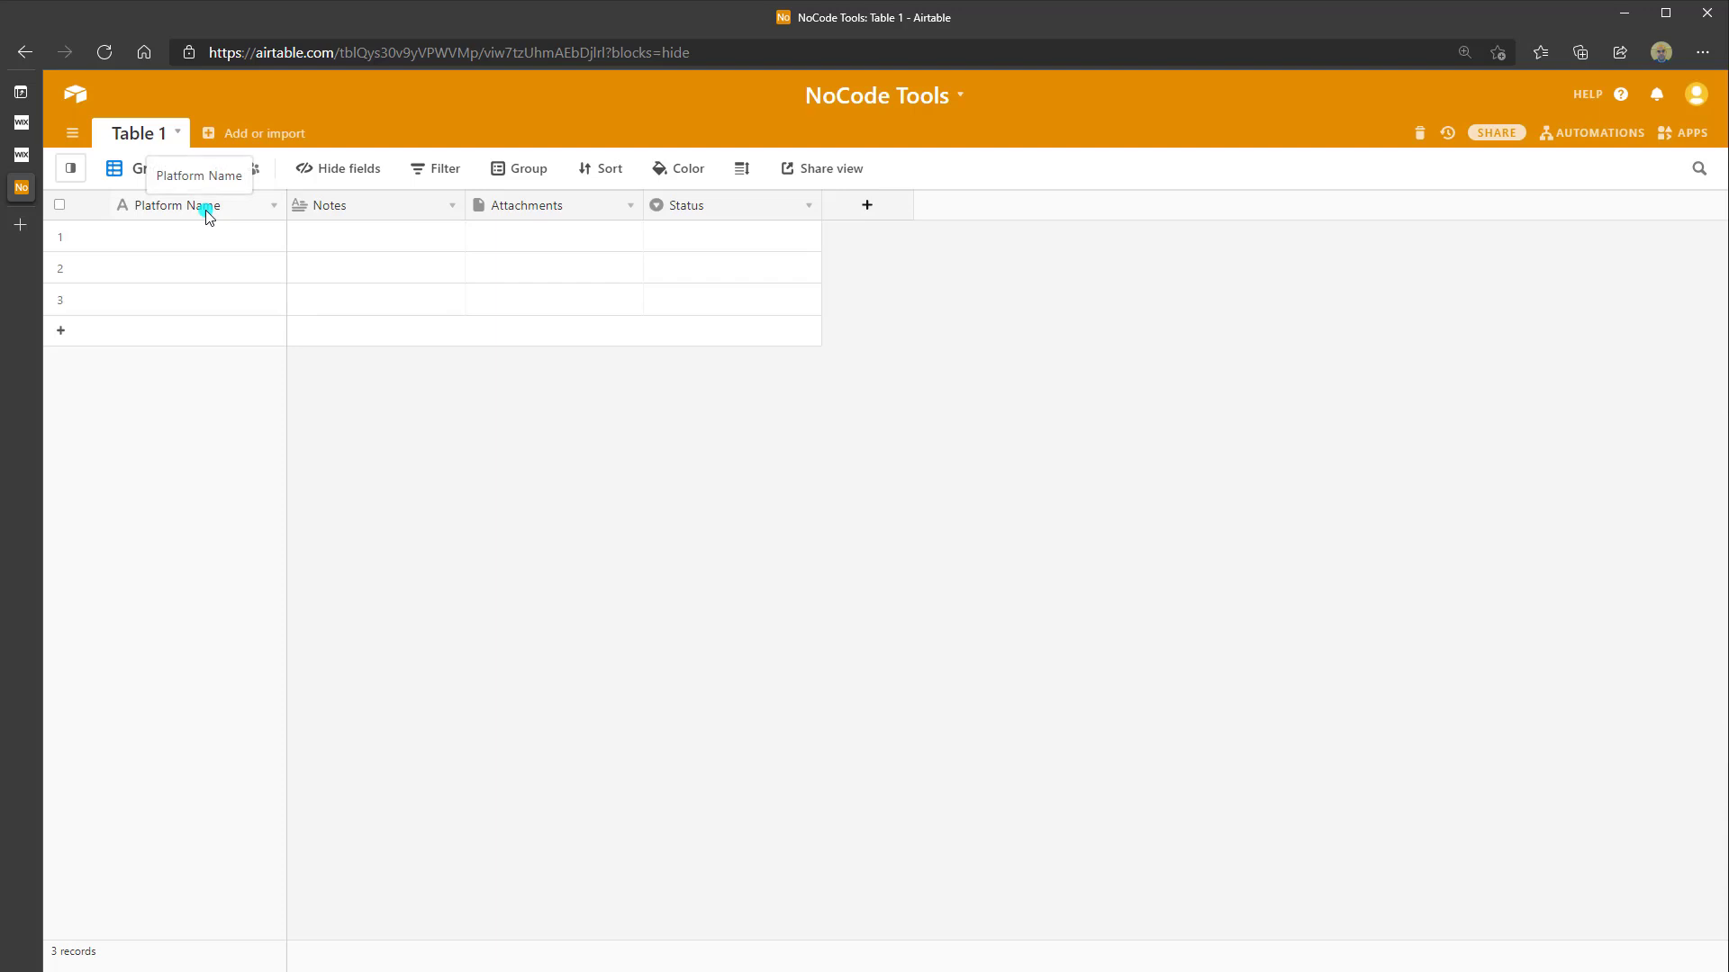
{"action": "left_click", "coordinate": [891, 213]}
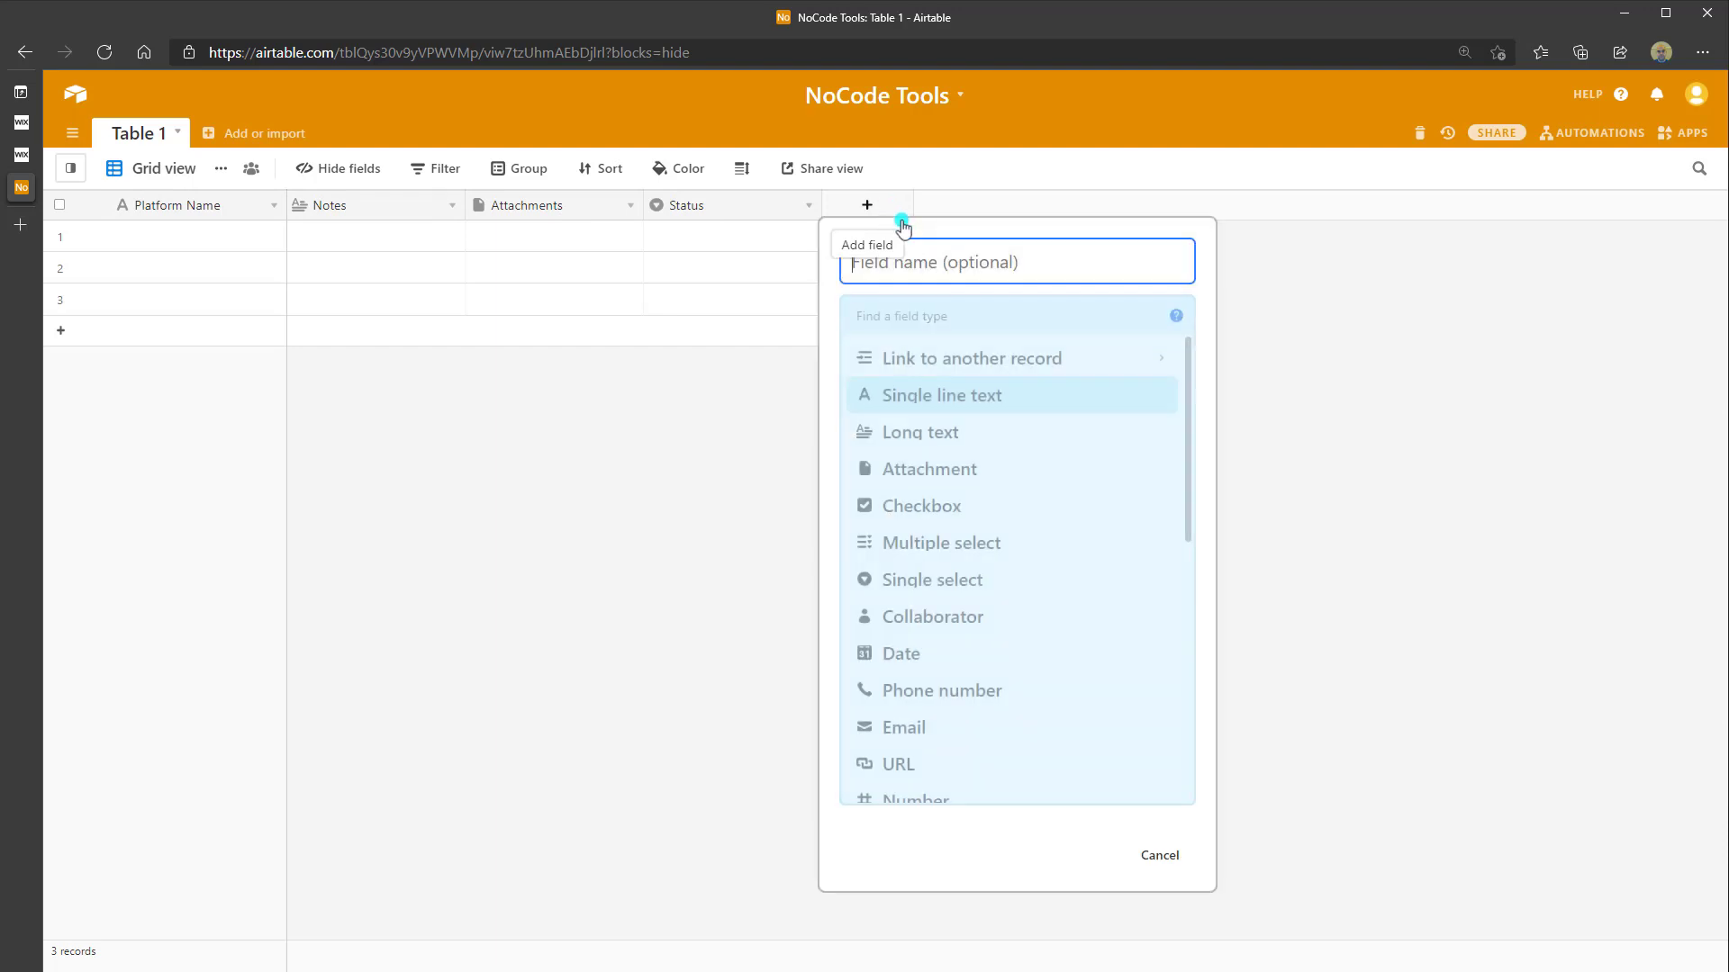
{"action": "type", "text": "Pricing"}
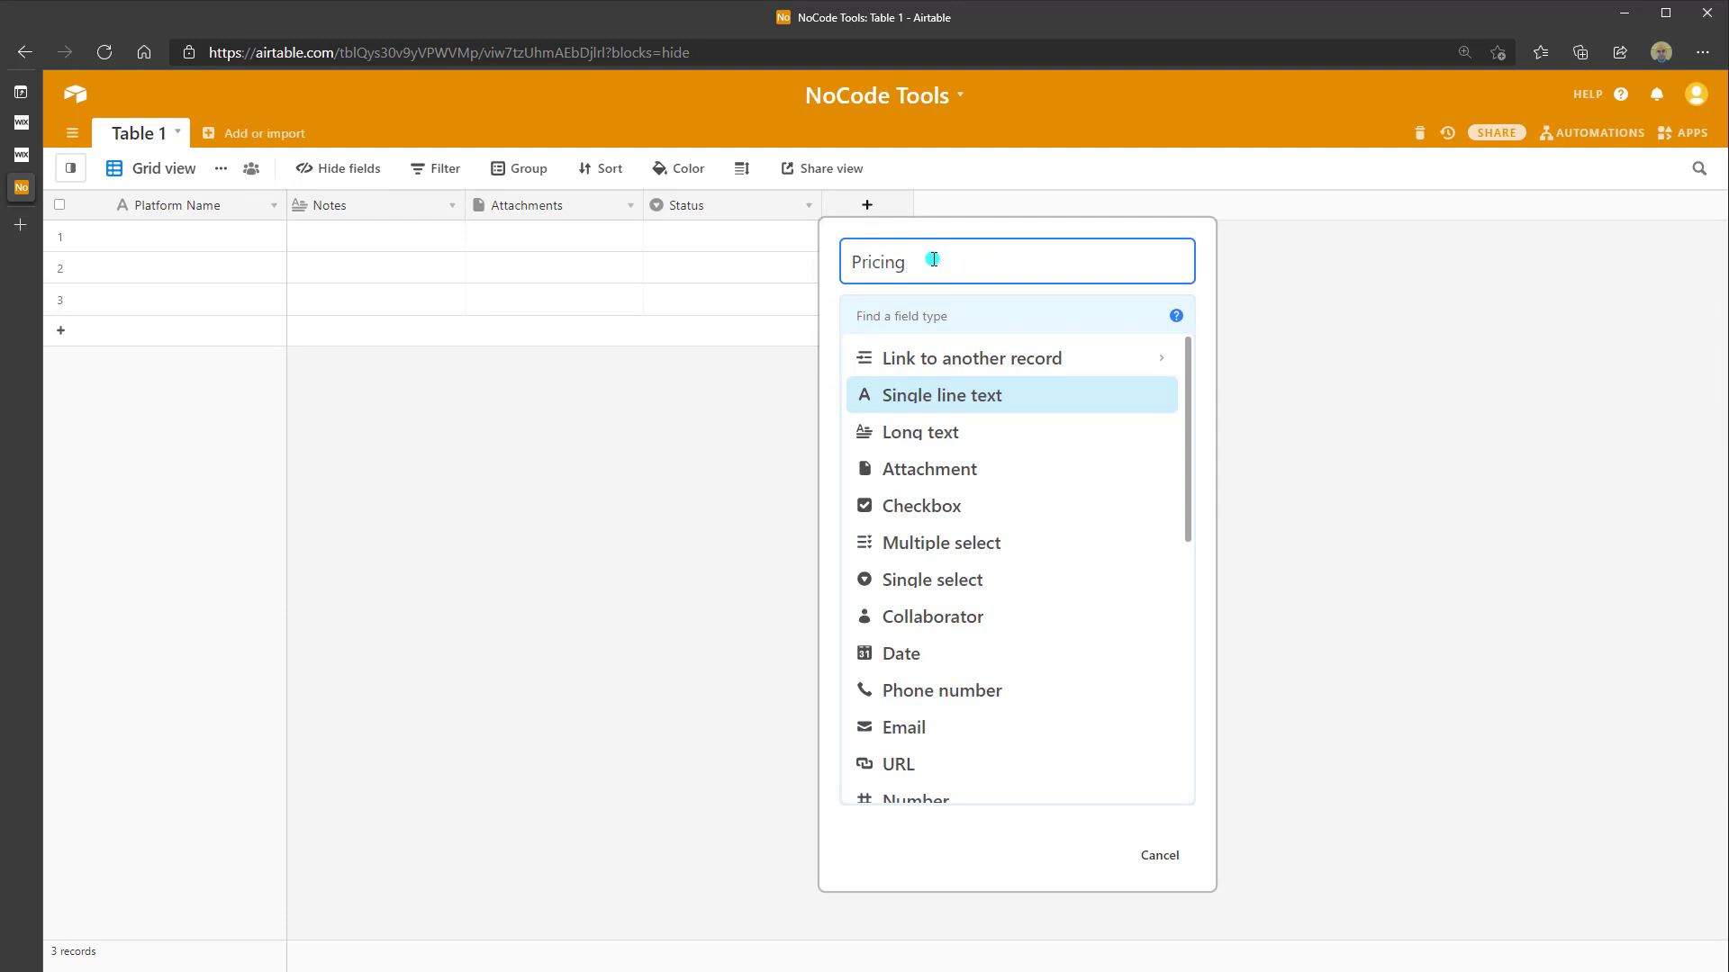
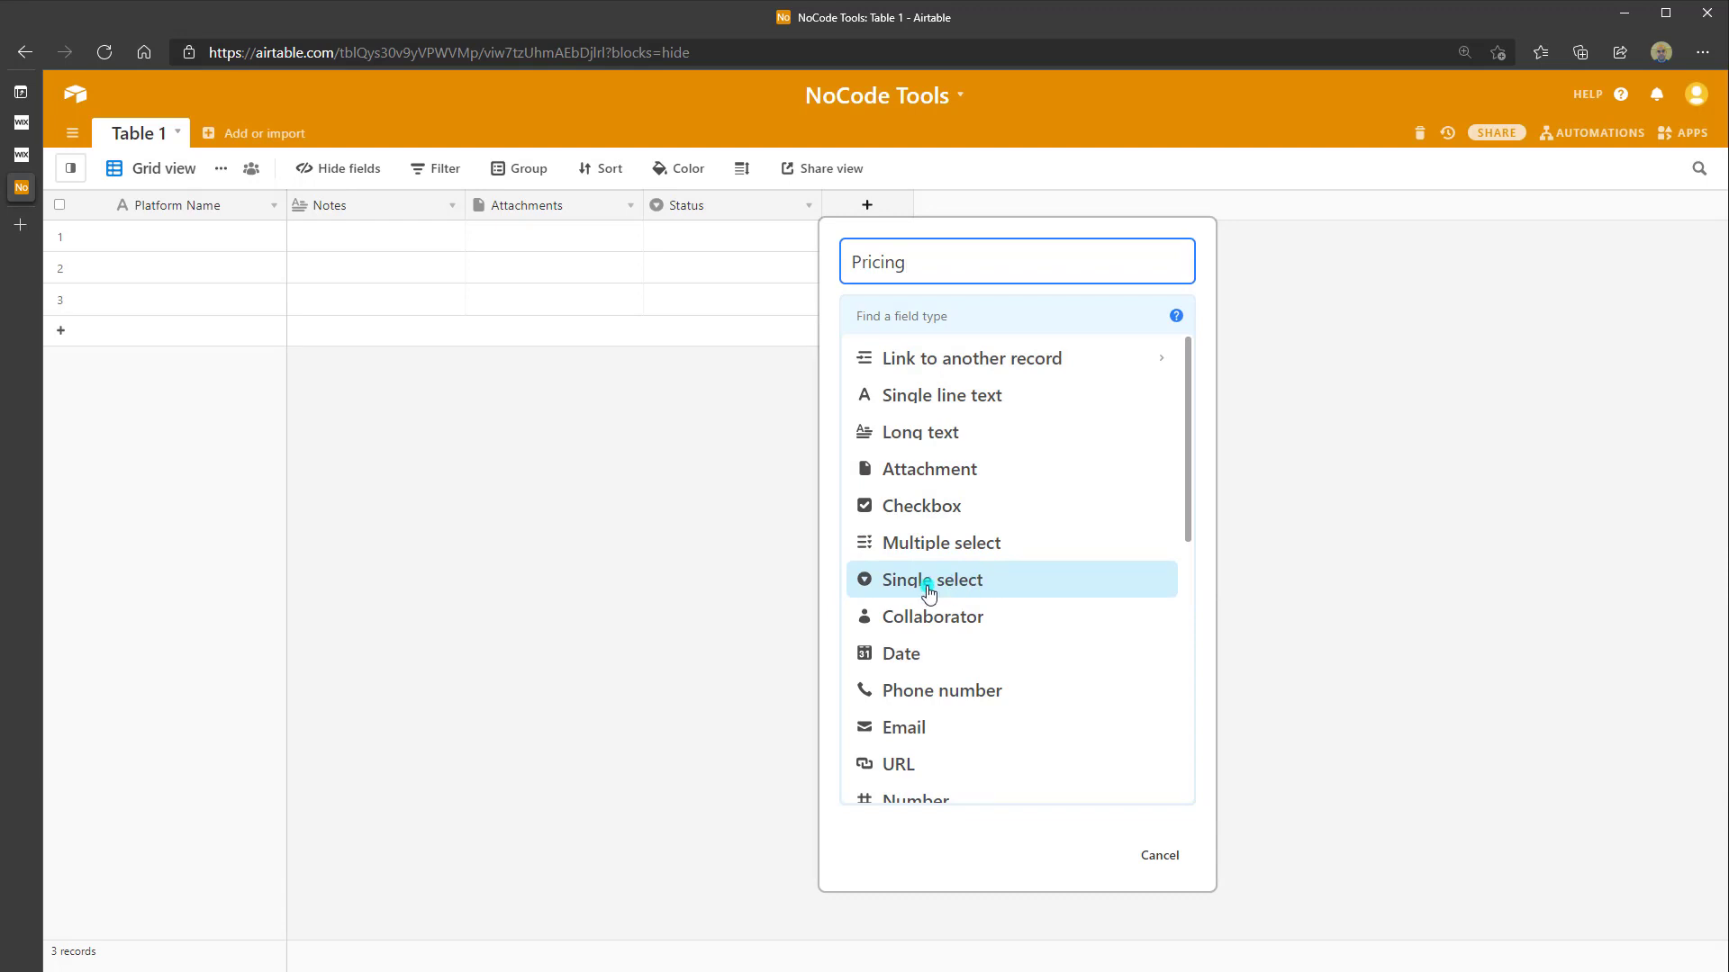
{"action": "left_click", "coordinate": [928, 591]}
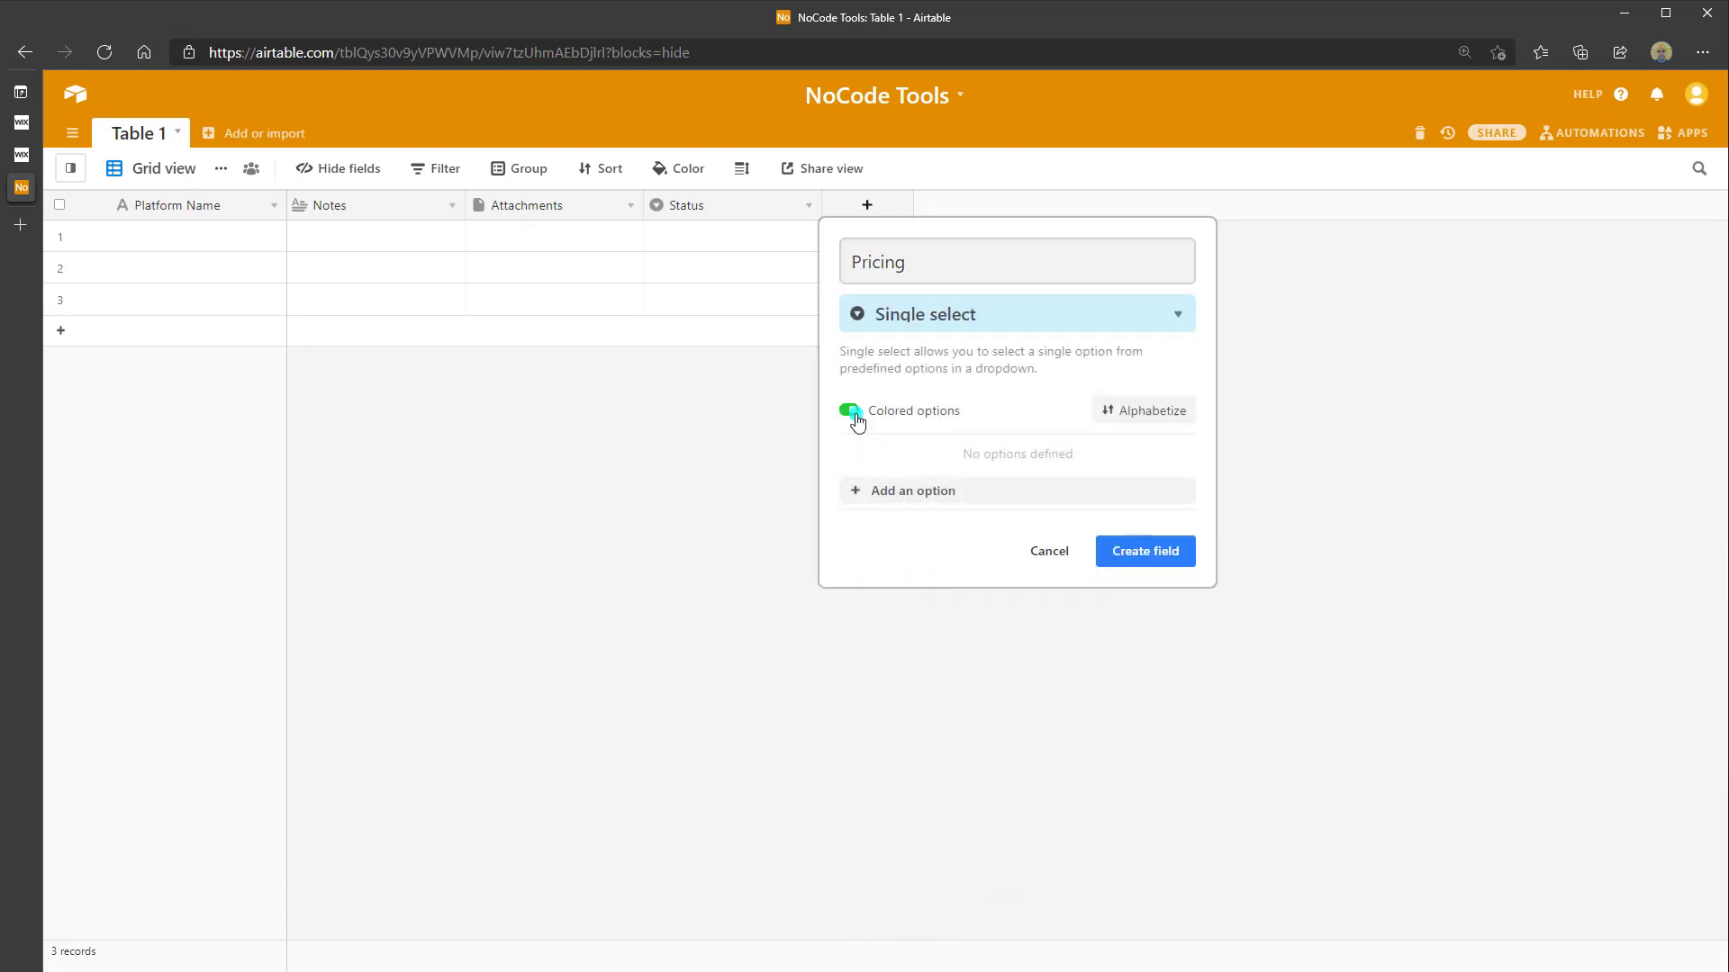
- Add the options Free and Paid to the Pricing field, keeping colored options enabled
{"action": "left_click", "coordinate": [852, 411]}
{"action": "left_click", "coordinate": [926, 416]}
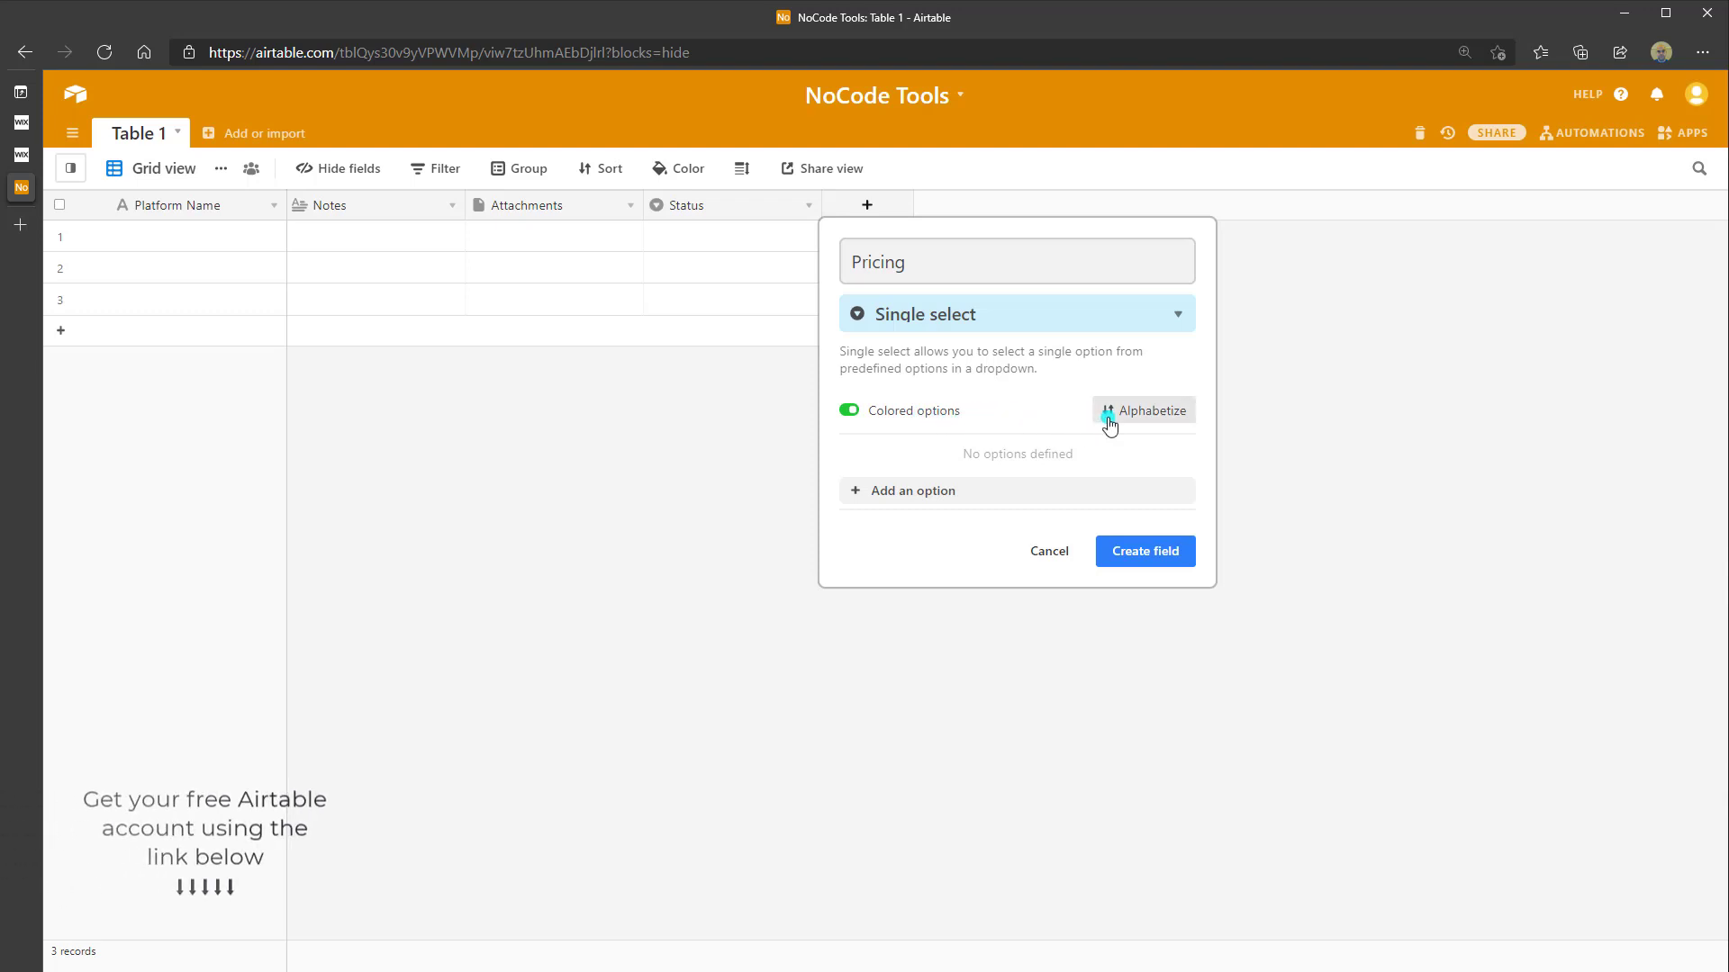
{"action": "left_click", "coordinate": [944, 491]}
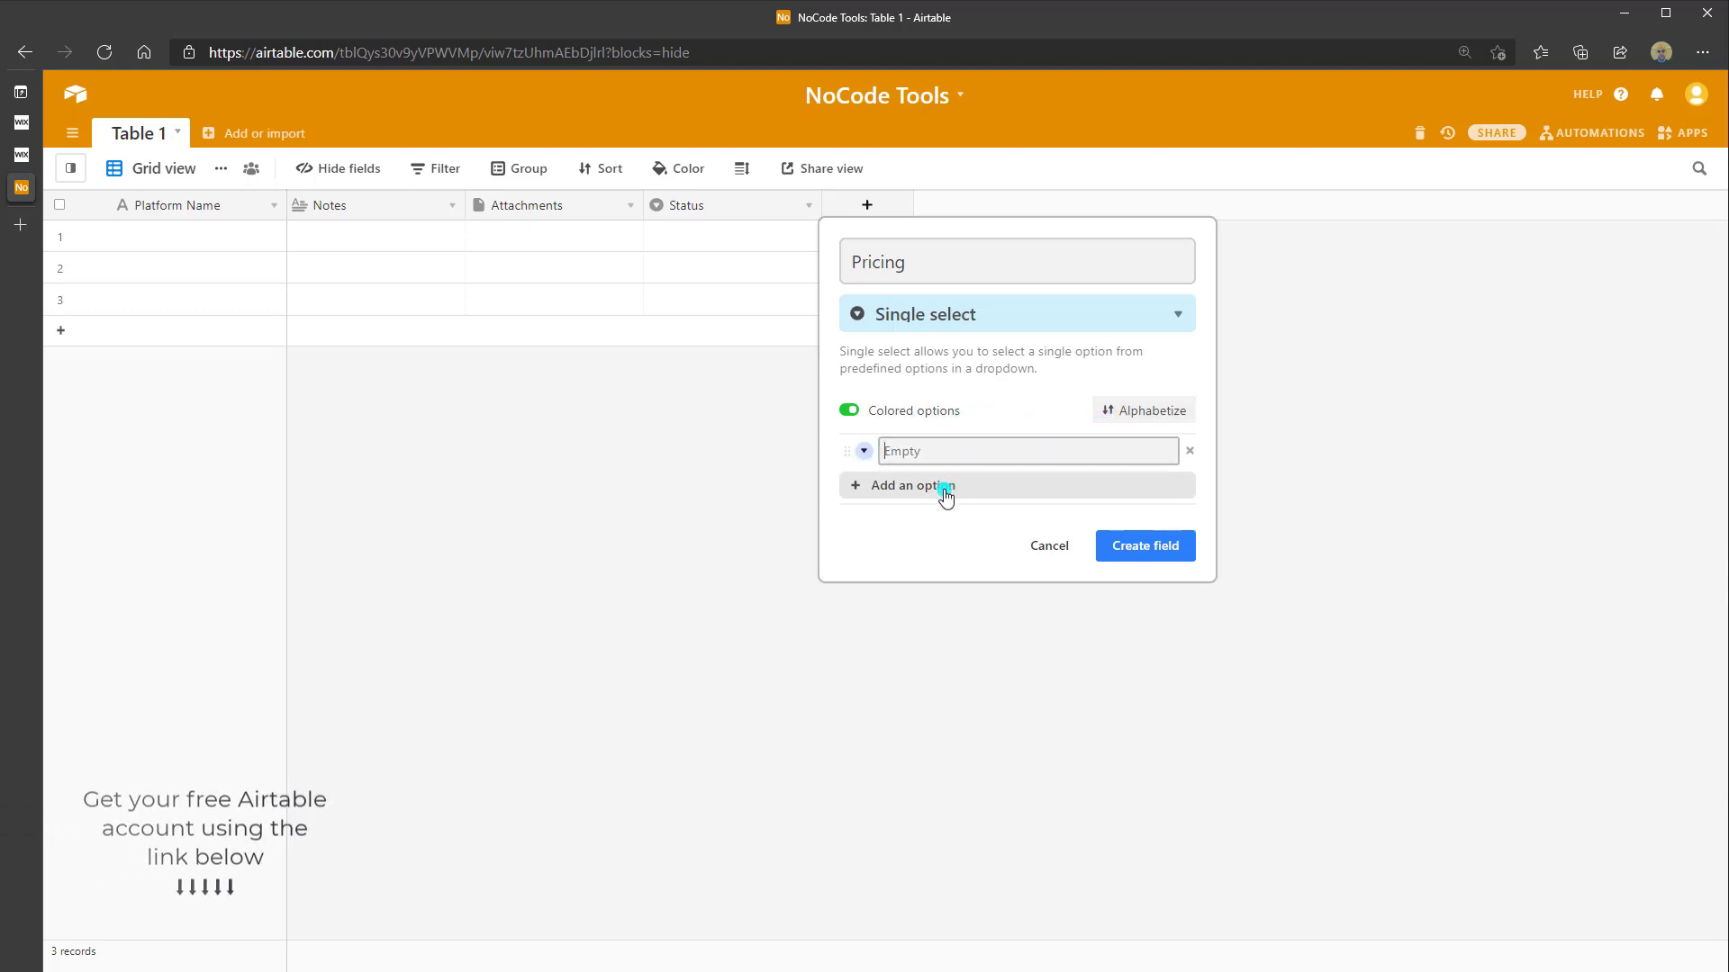
{"action": "type", "text": "Free"}
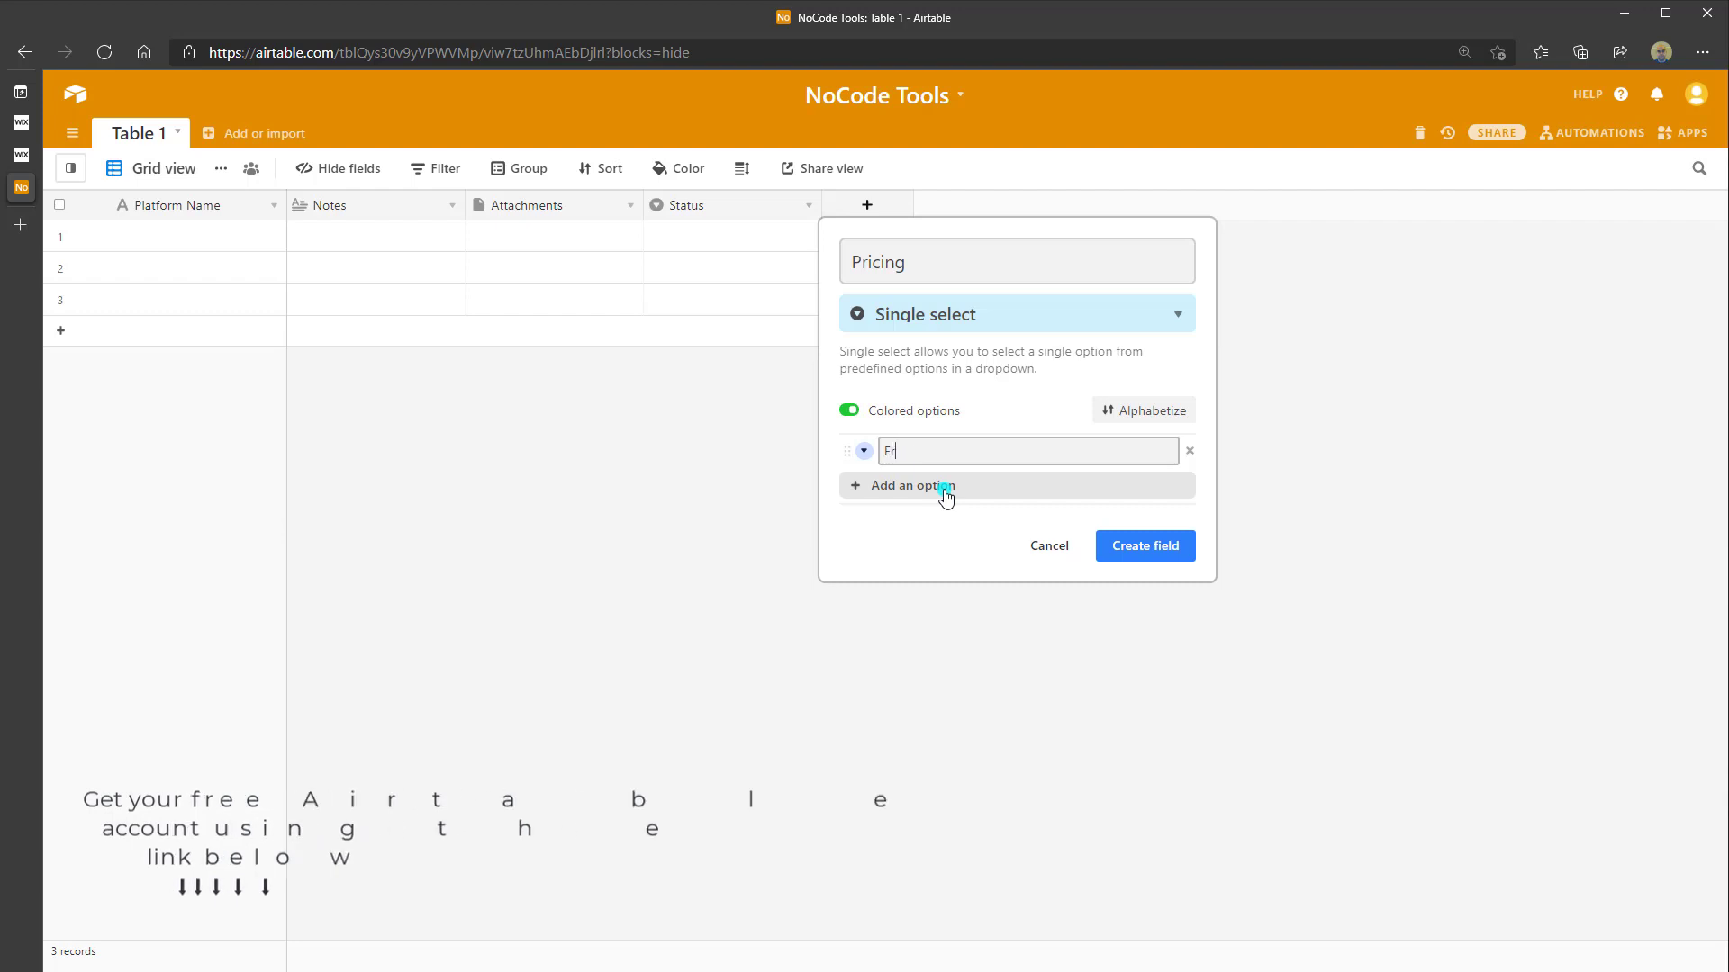
{"action": "left_click", "coordinate": [920, 491]}
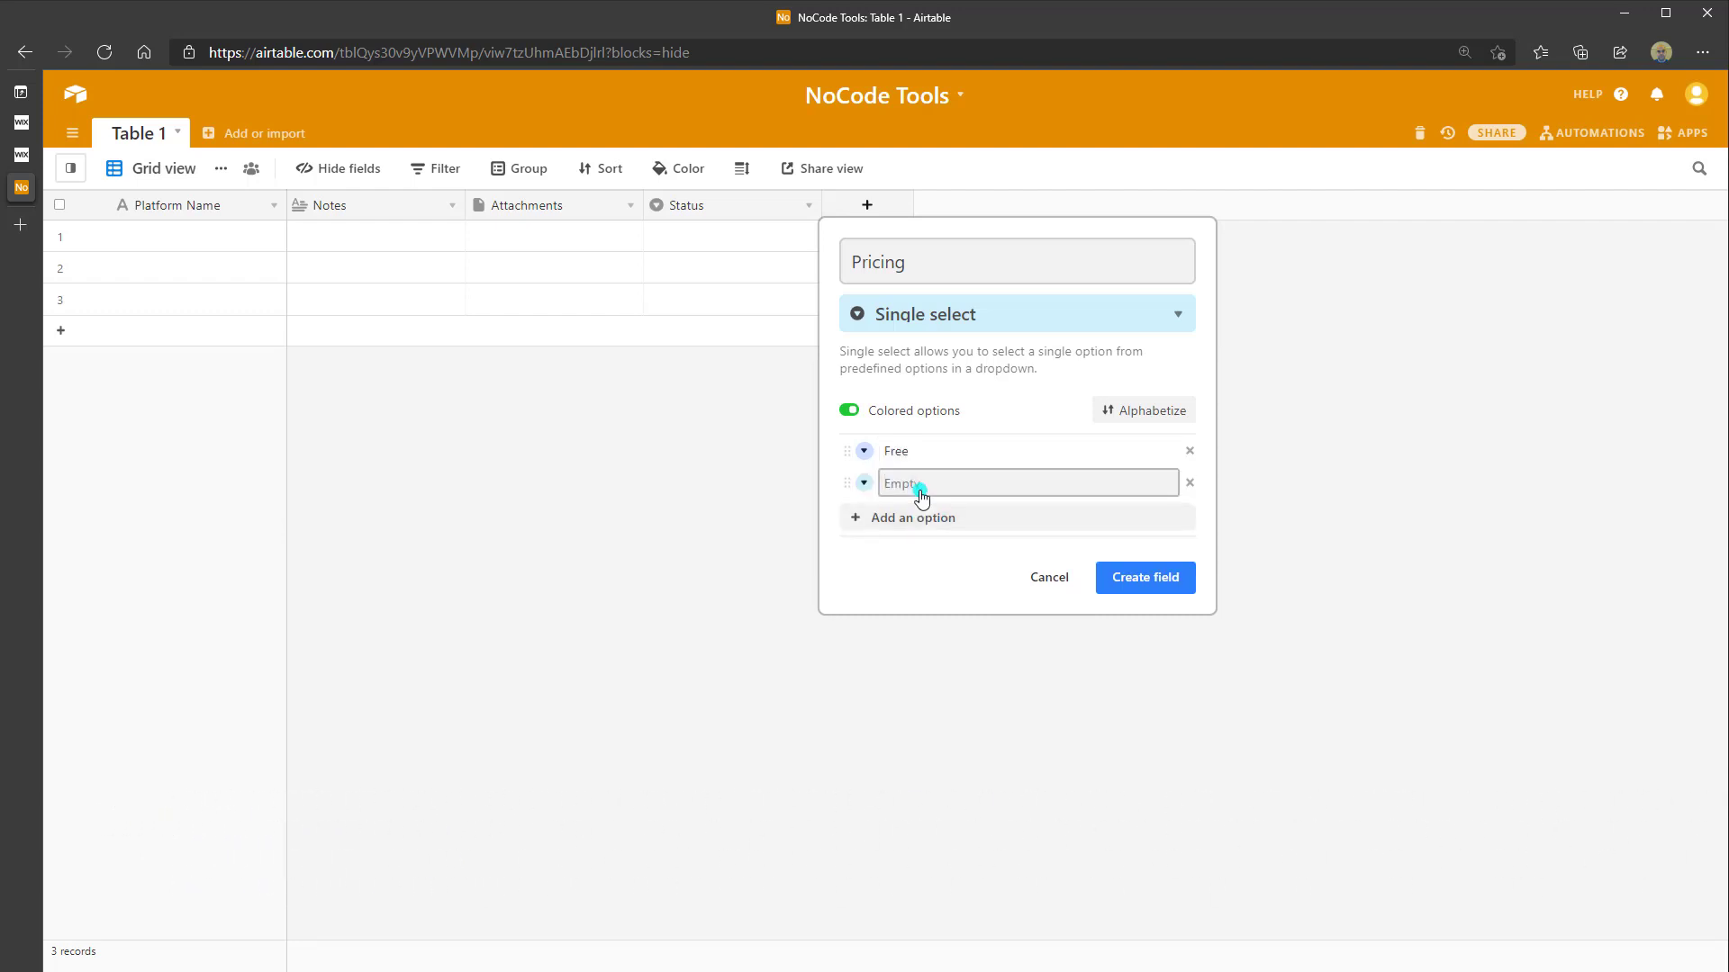
{"action": "type", "text": "Paid"}
{"action": "left_click", "coordinate": [963, 567]}
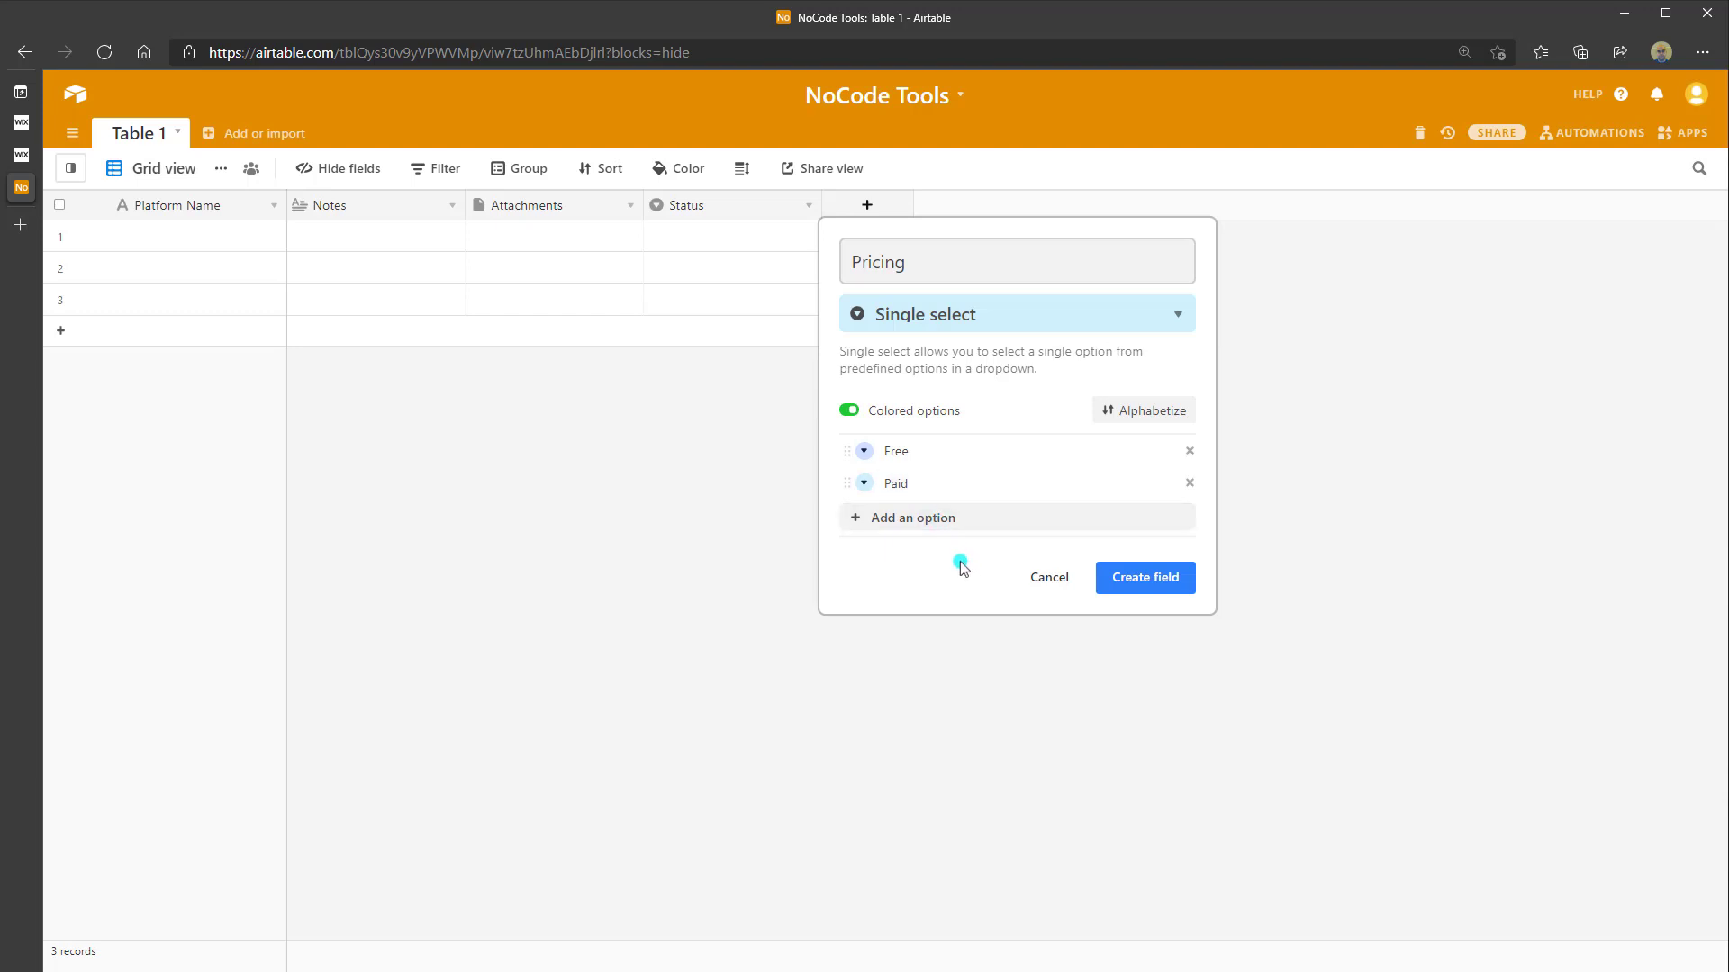
- Color the Free option green and create the Pricing field
{"action": "left_click", "coordinate": [866, 454]}
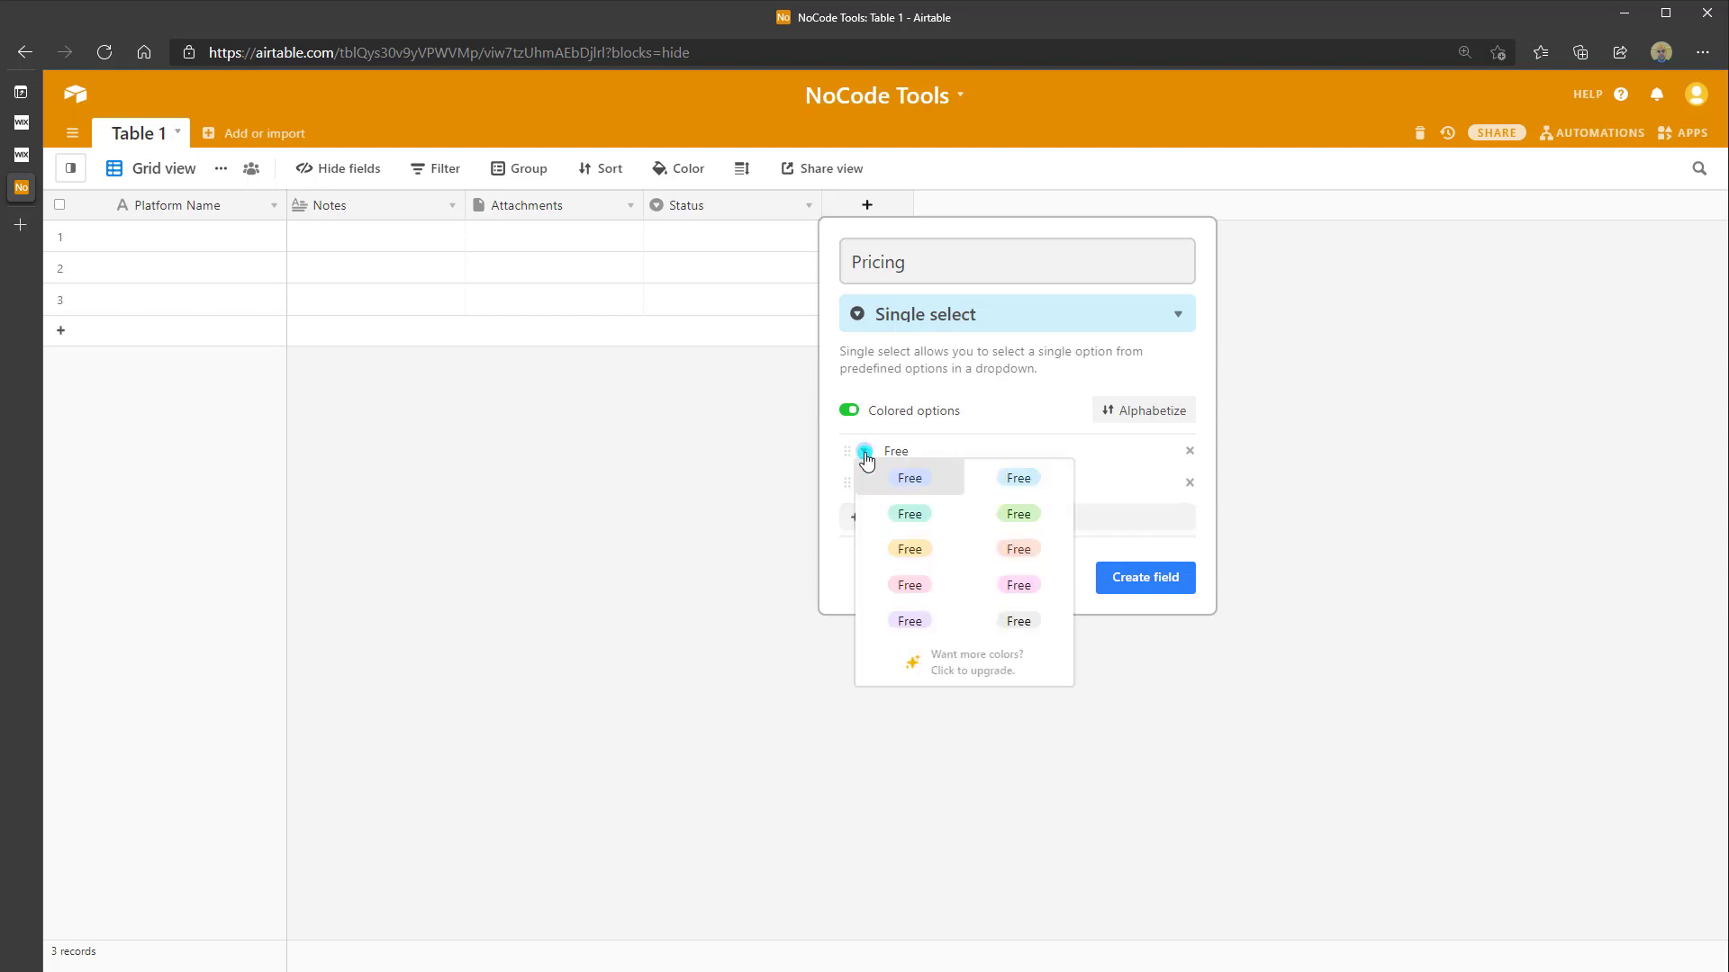
{"action": "left_click", "coordinate": [1012, 517]}
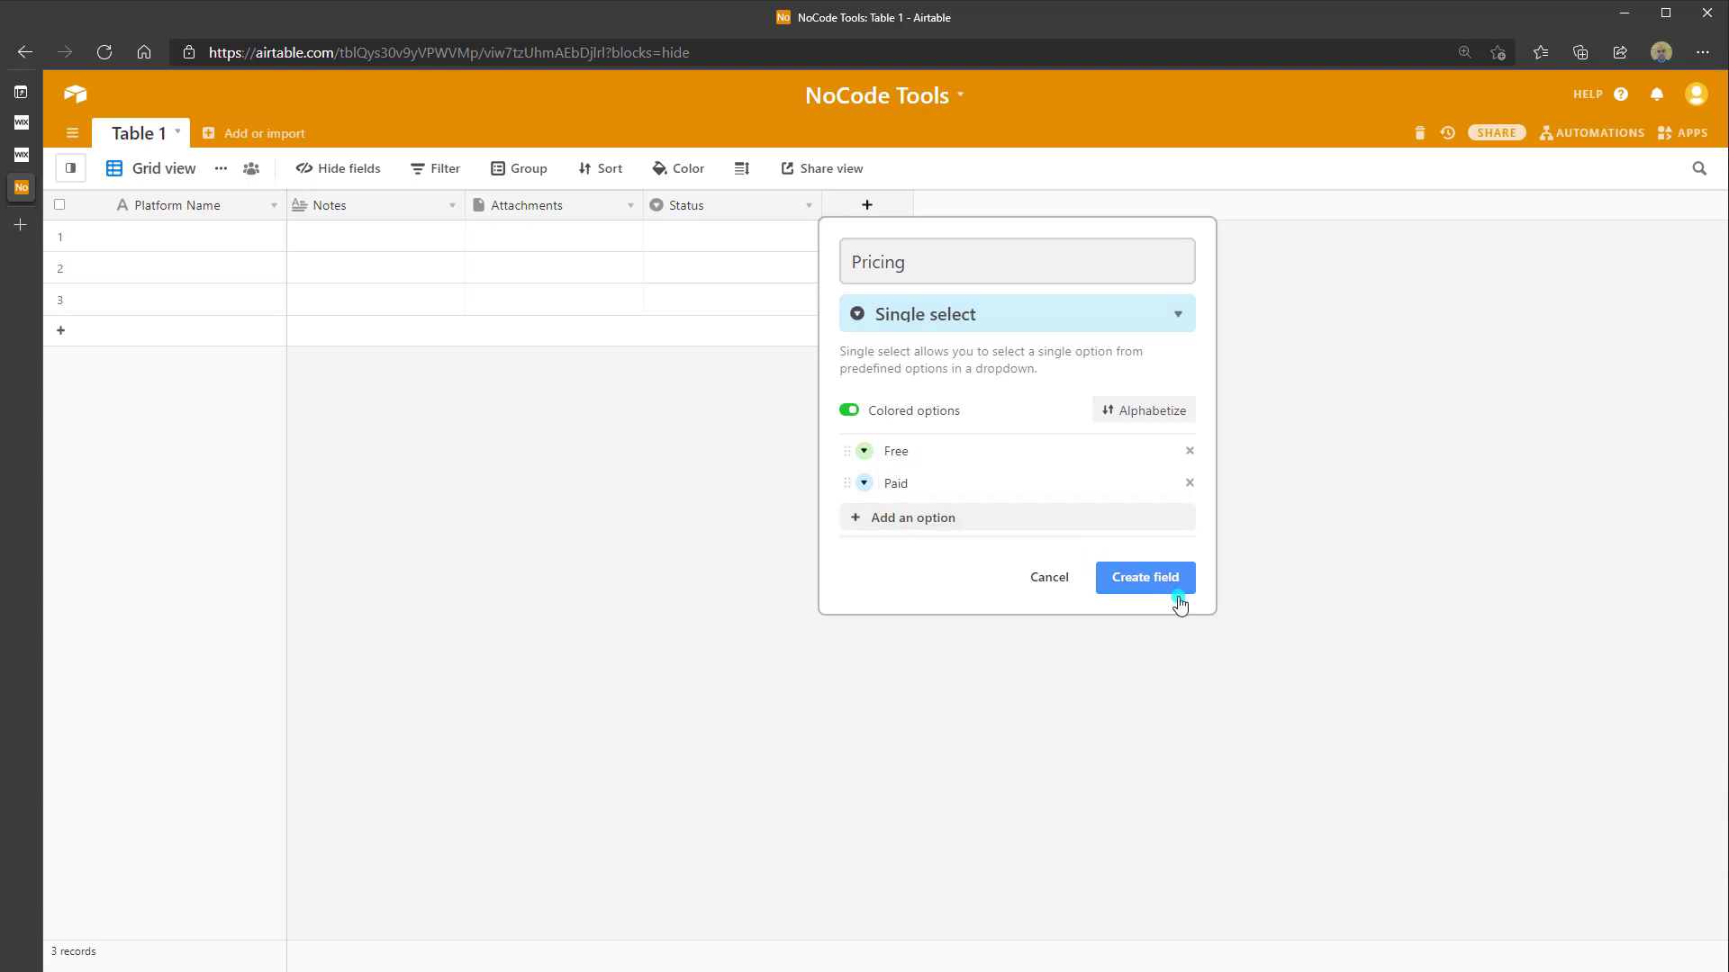
{"action": "left_click", "coordinate": [1149, 579]}
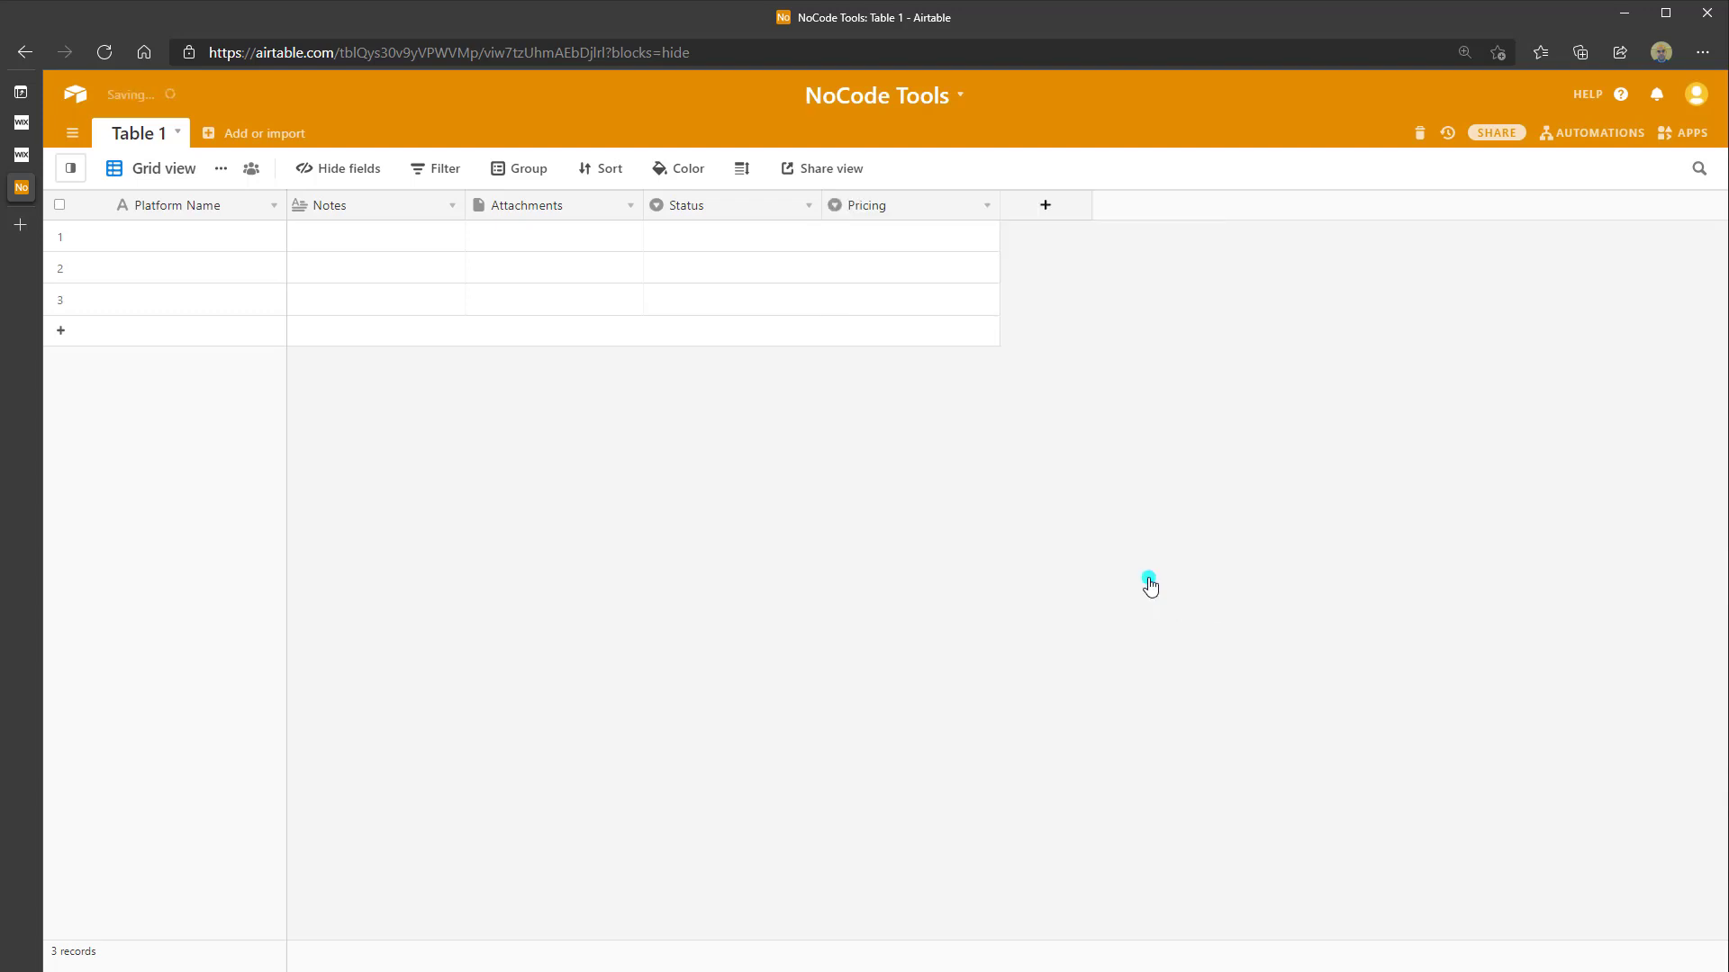
- Add a field of type URL after the Pricing field, leaving its name at the default
{"action": "left_click", "coordinate": [1064, 213]}
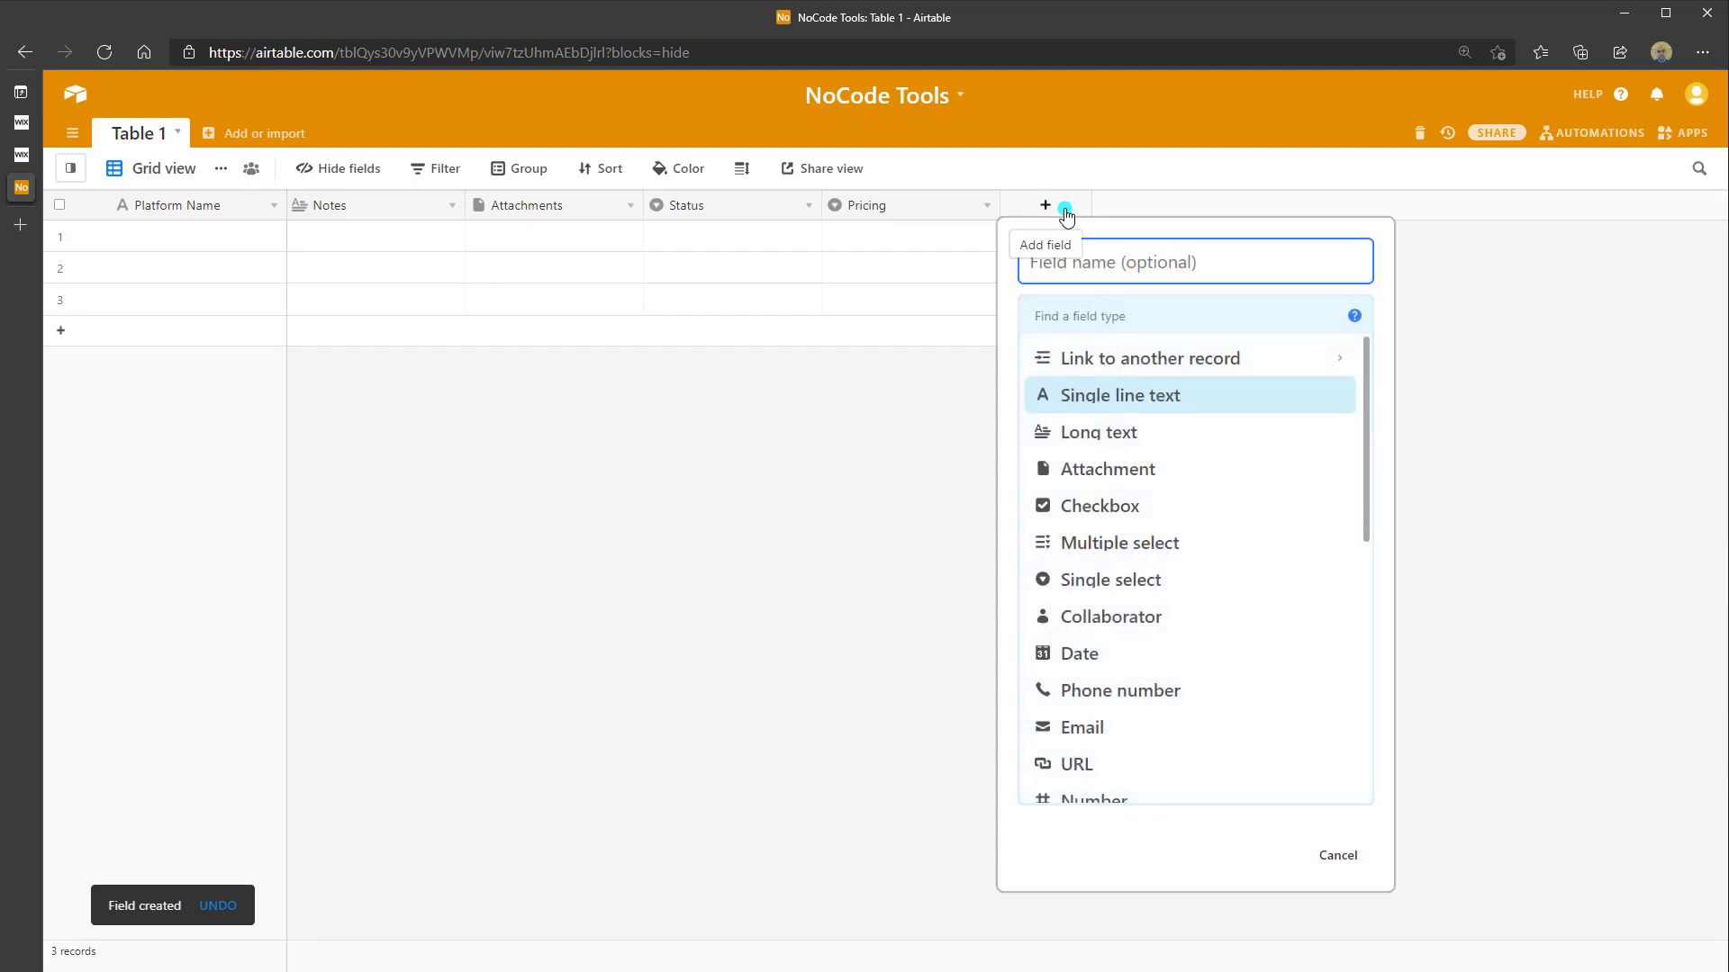
{"action": "key", "text": "Down"}
{"action": "key", "text": "Down"}
{"action": "key", "text": "Down"}
{"action": "key", "text": "Down"}
{"action": "key", "text": "Down"}
{"action": "key", "text": "Down"}
{"action": "key", "text": "Down"}
{"action": "key", "text": "Down"}
{"action": "key", "text": "Down"}
{"action": "key", "text": "Down"}
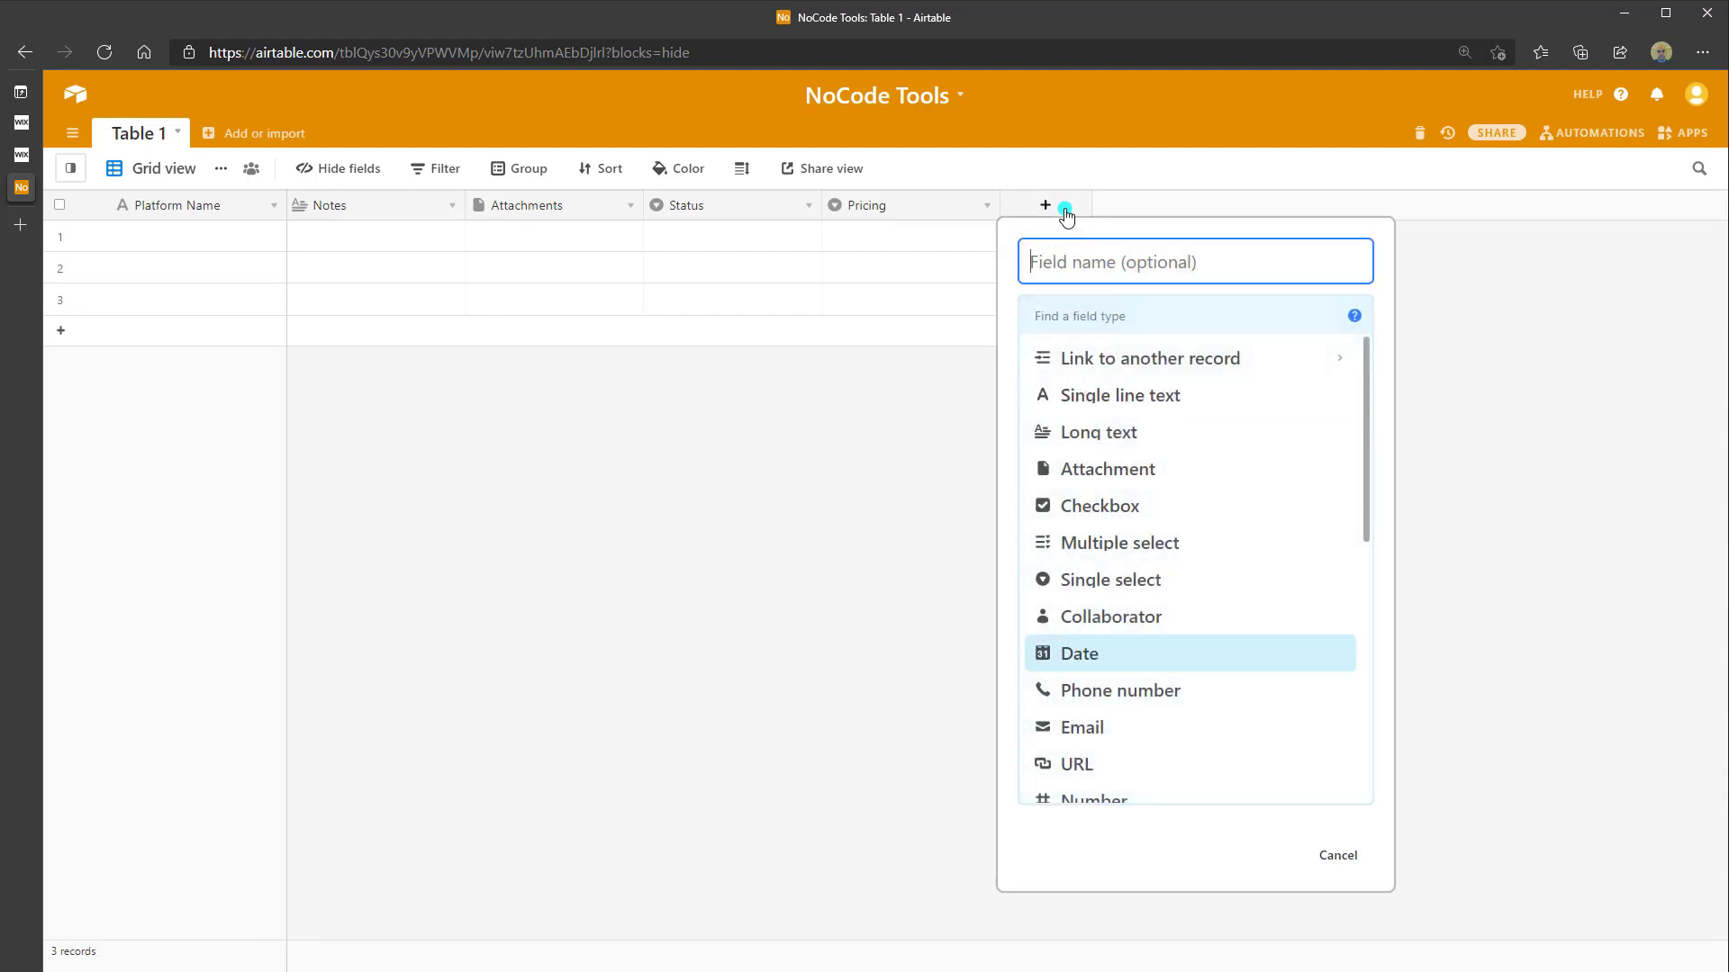
{"action": "left_click", "coordinate": [1089, 765]}
{"action": "left_click", "coordinate": [1322, 410]}
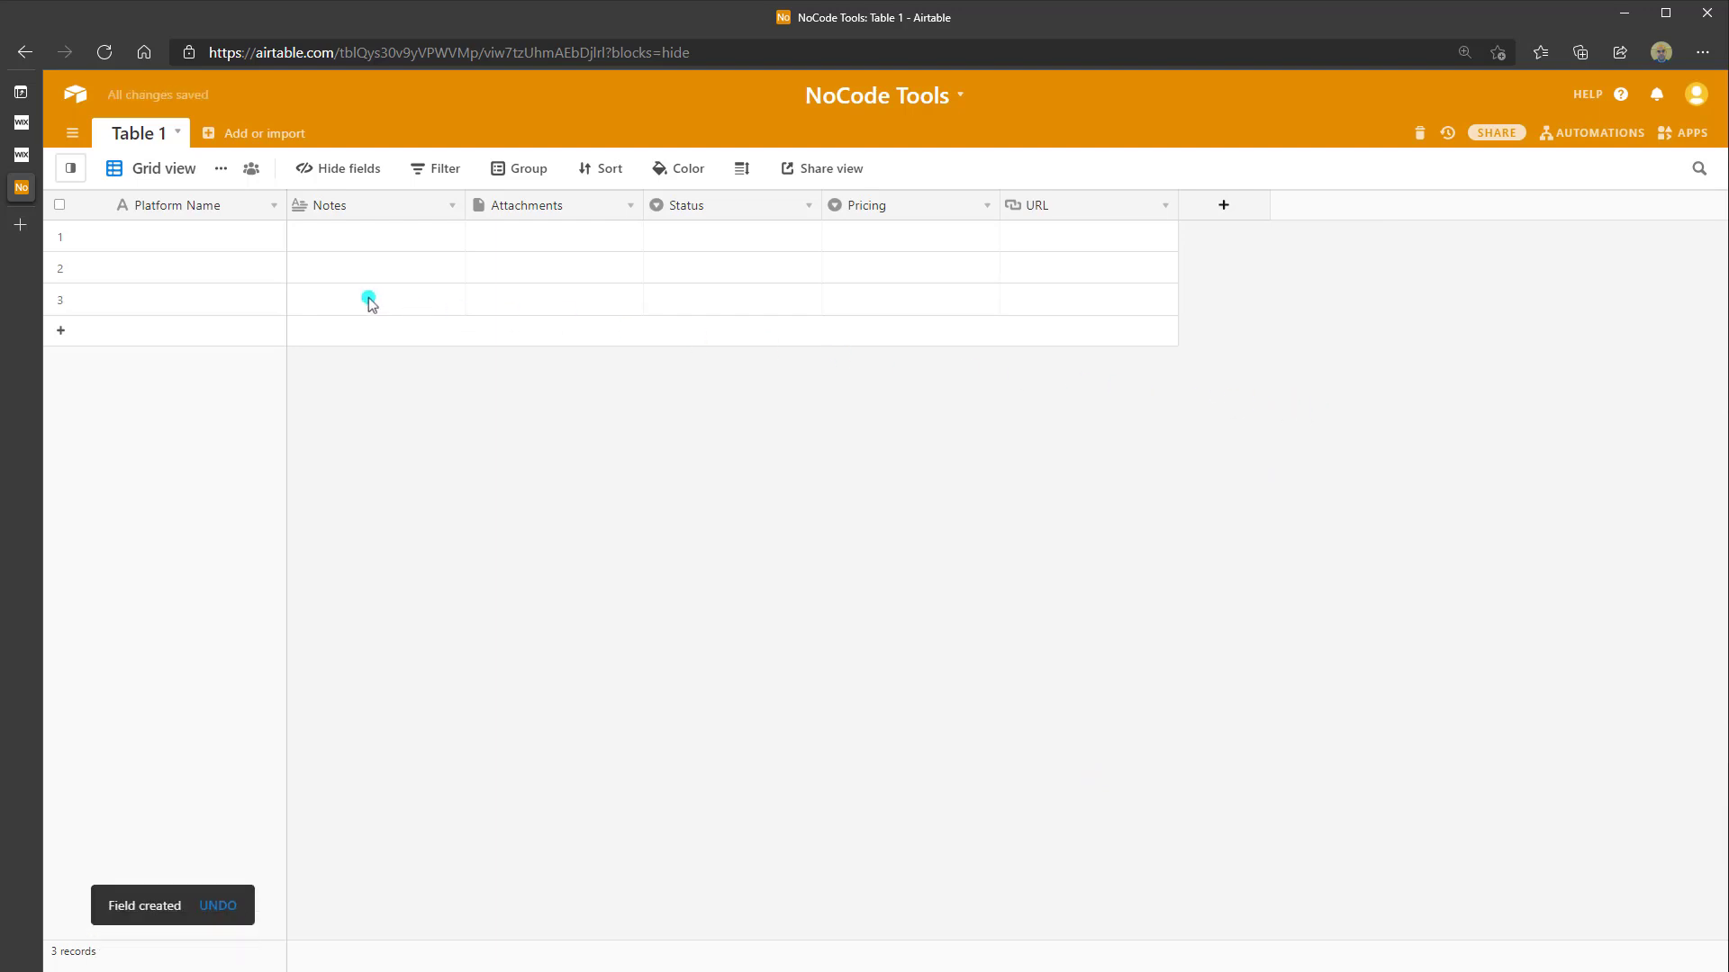
- Expand the first record and enter Microsoft Power Automate as its platform name
{"action": "left_click", "coordinate": [202, 241]}
{"action": "left_click", "coordinate": [205, 250]}
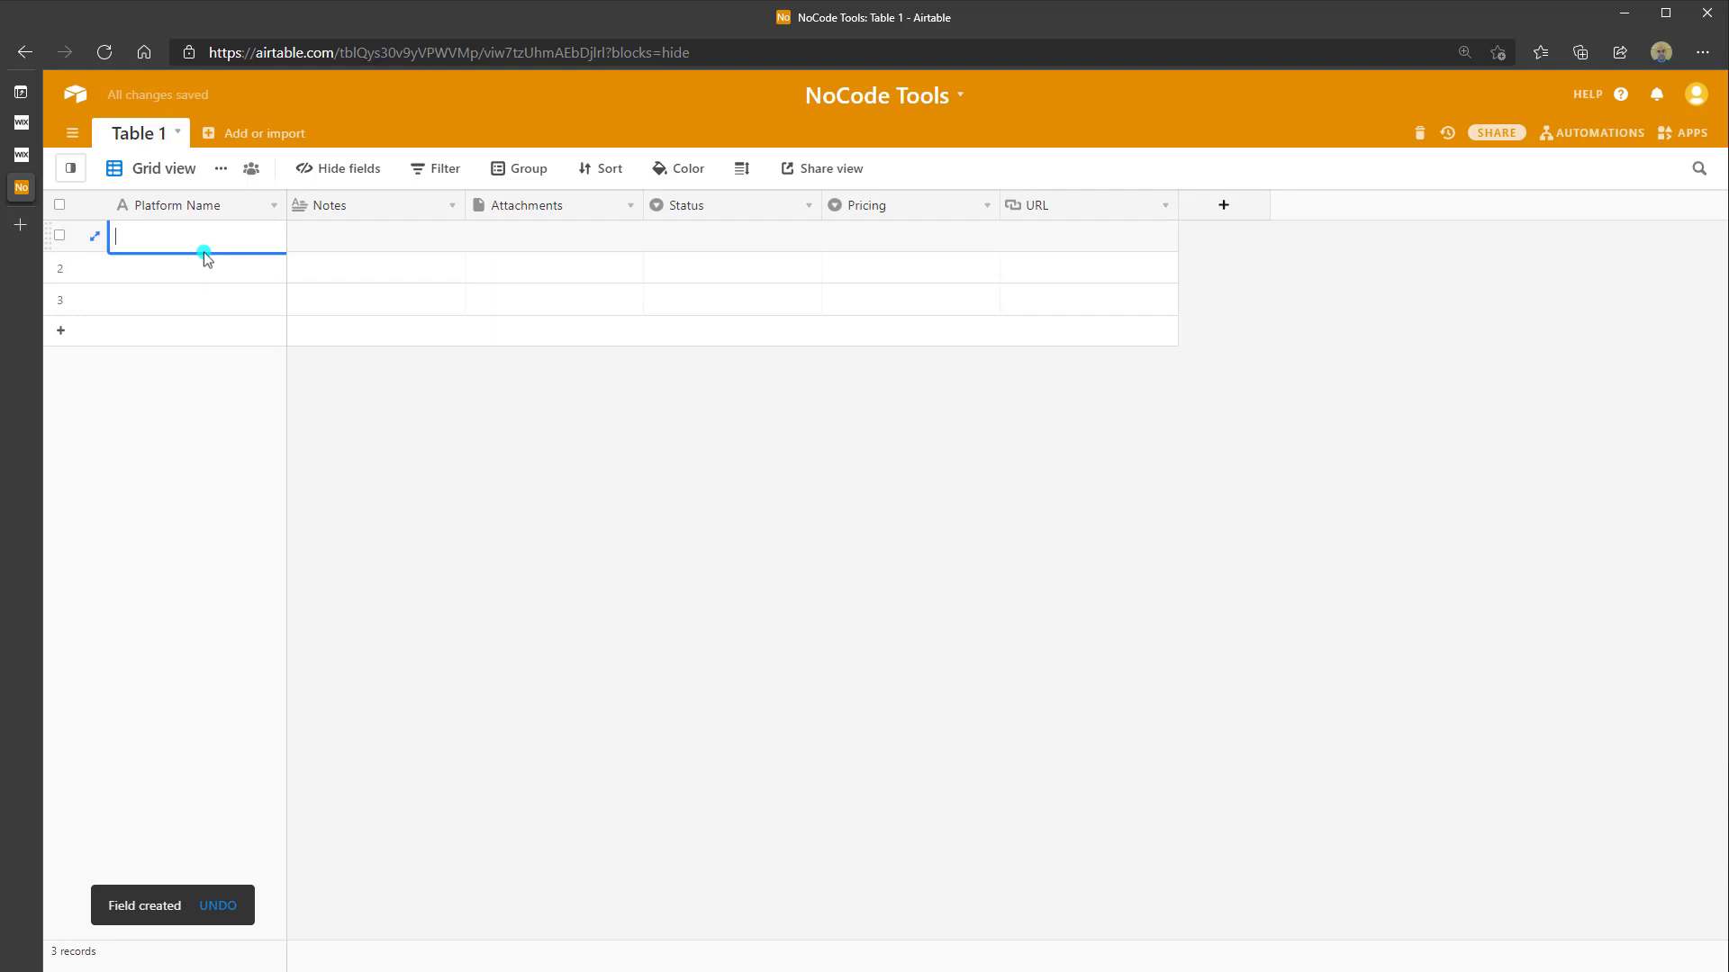
{"action": "left_click", "coordinate": [204, 297]}
{"action": "left_click", "coordinate": [146, 245]}
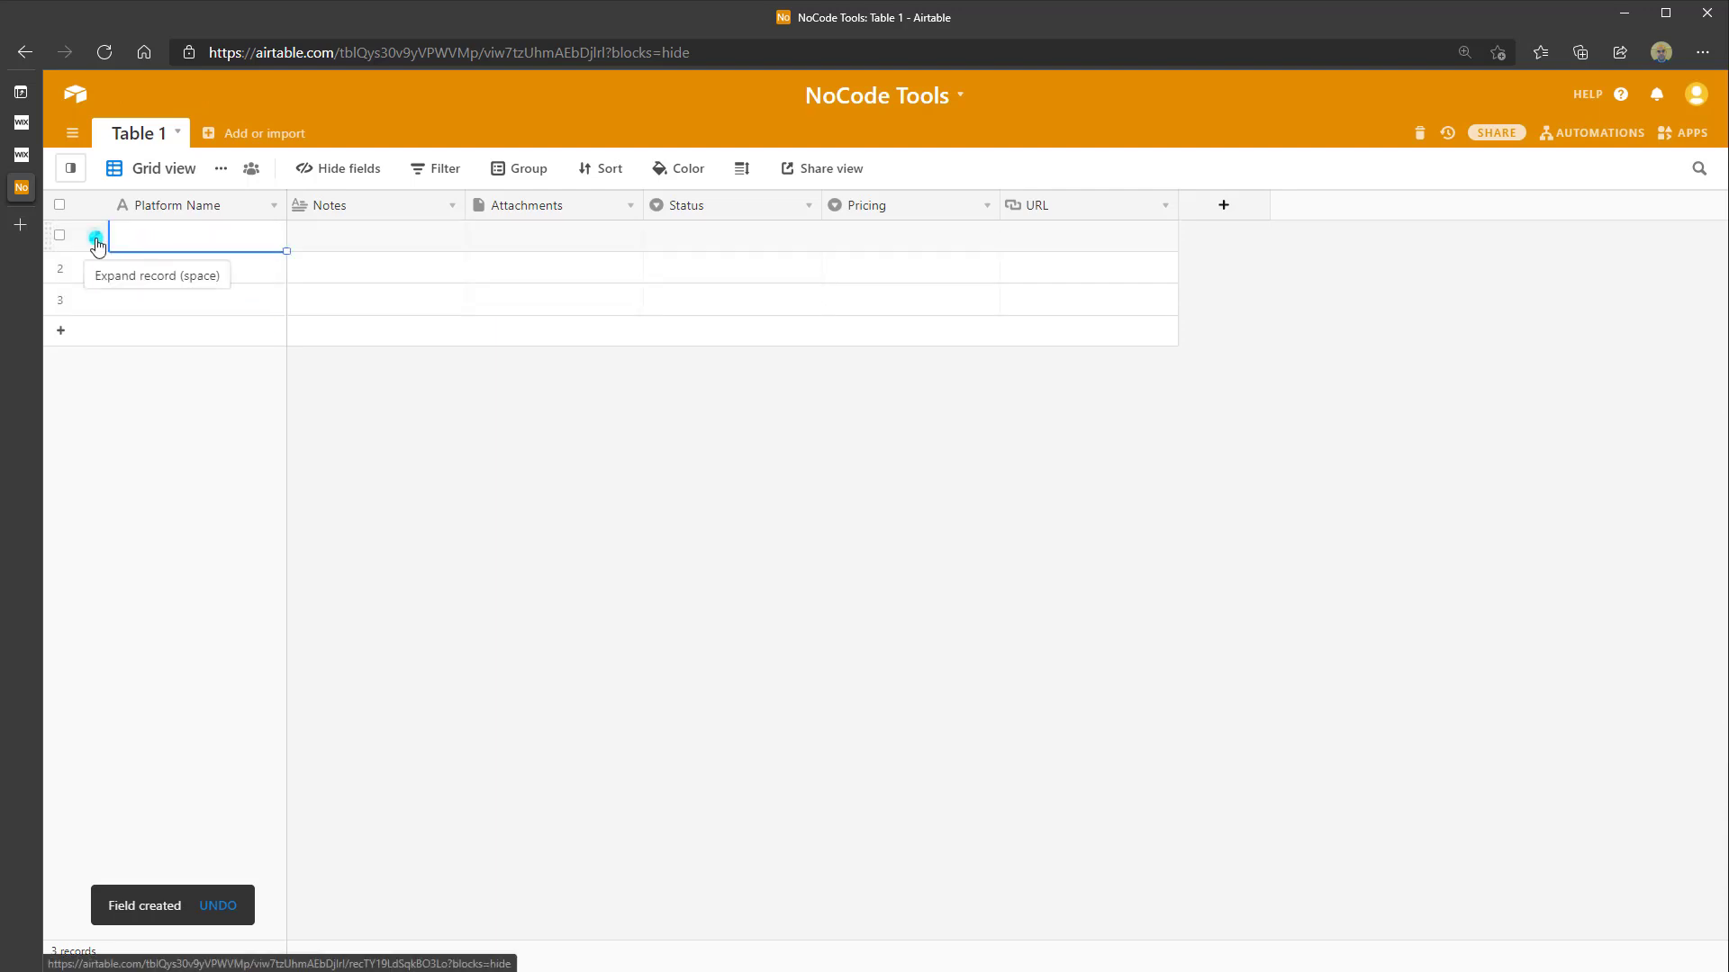
{"action": "left_click", "coordinate": [96, 240]}
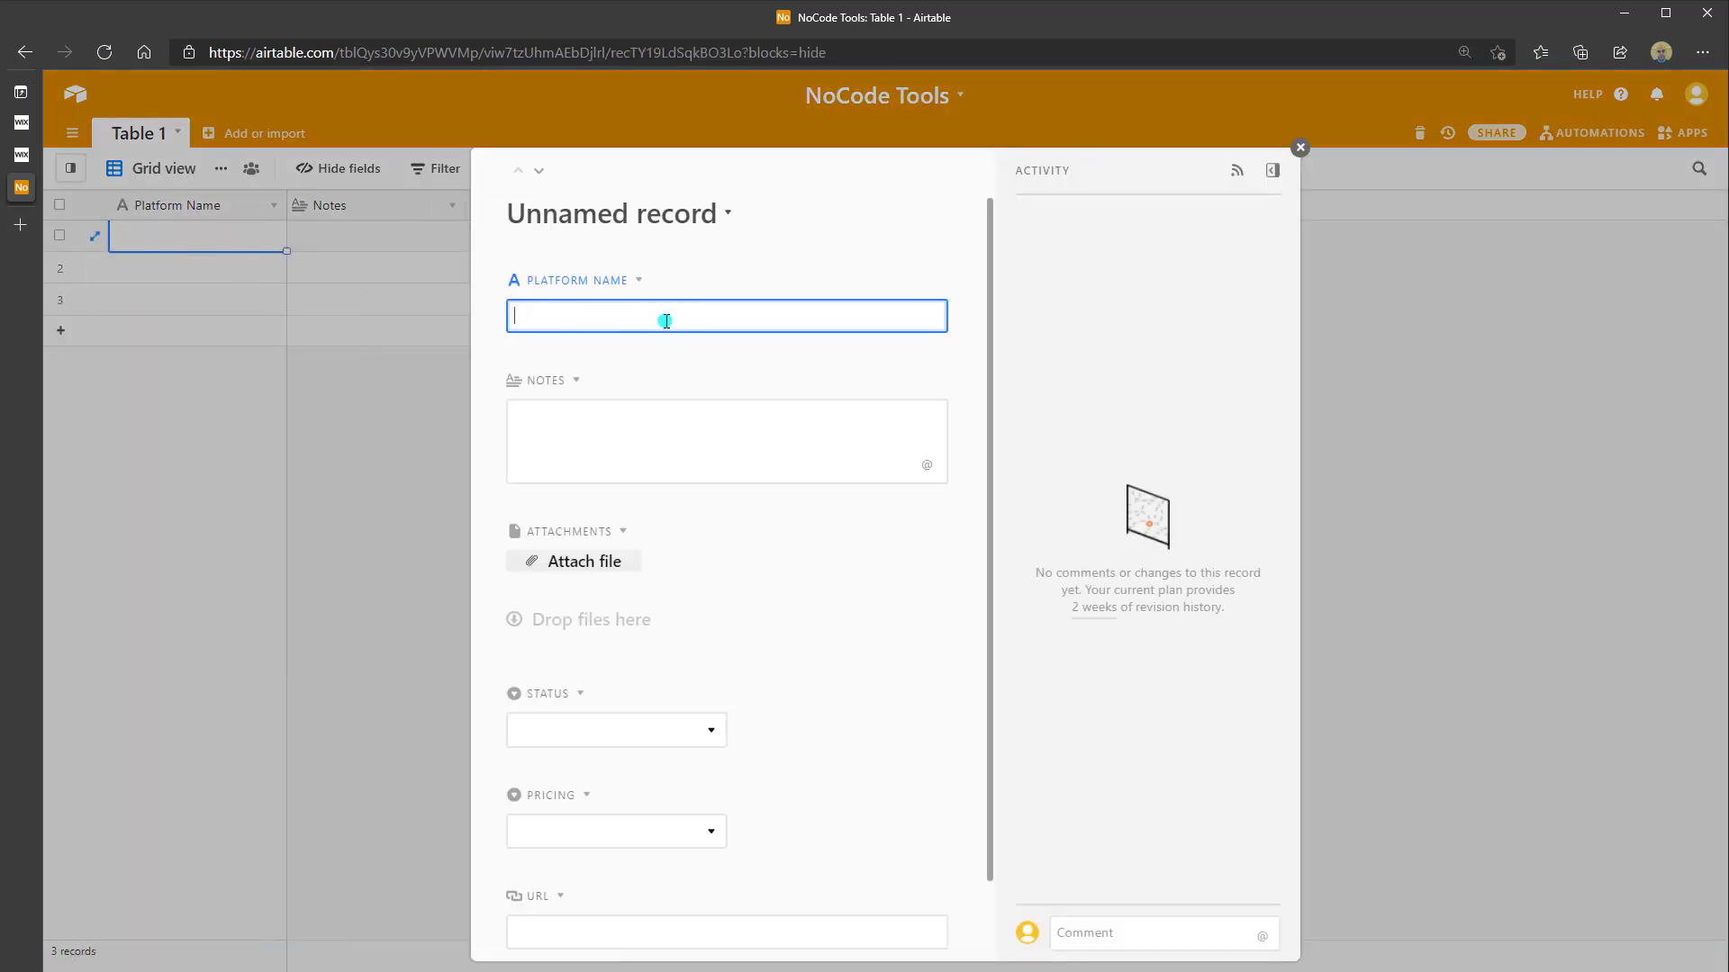
{"action": "type", "text": "Microsof"}
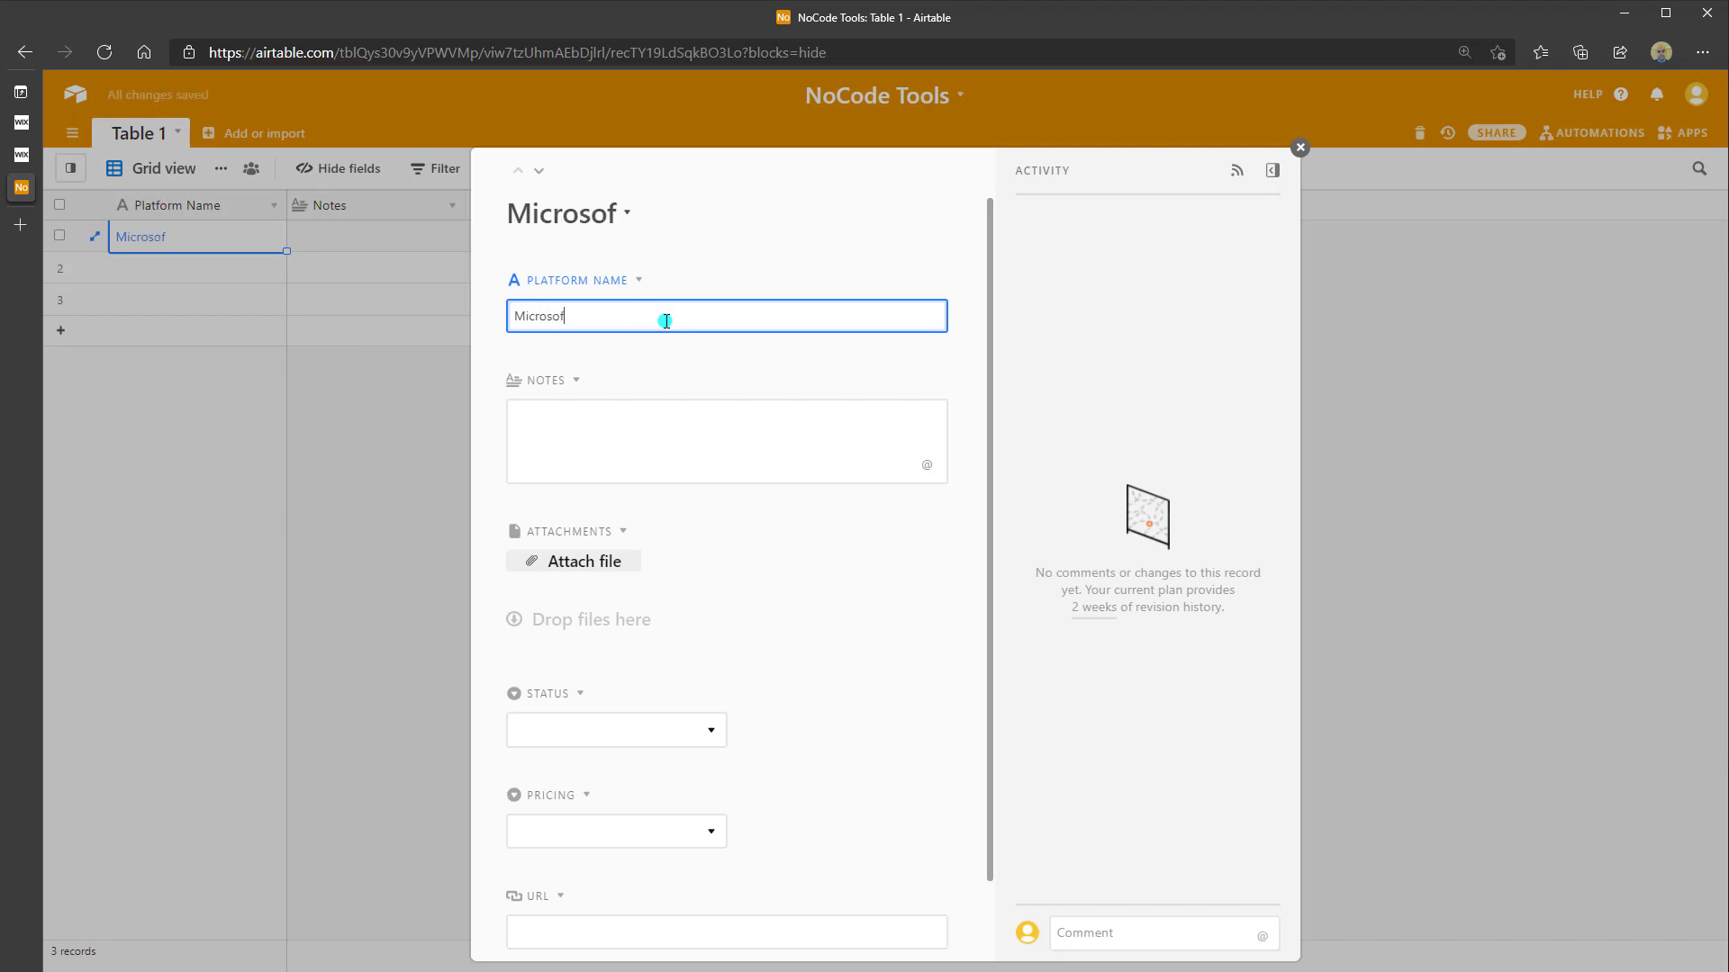
{"action": "type", "text": "t Power Automate"}
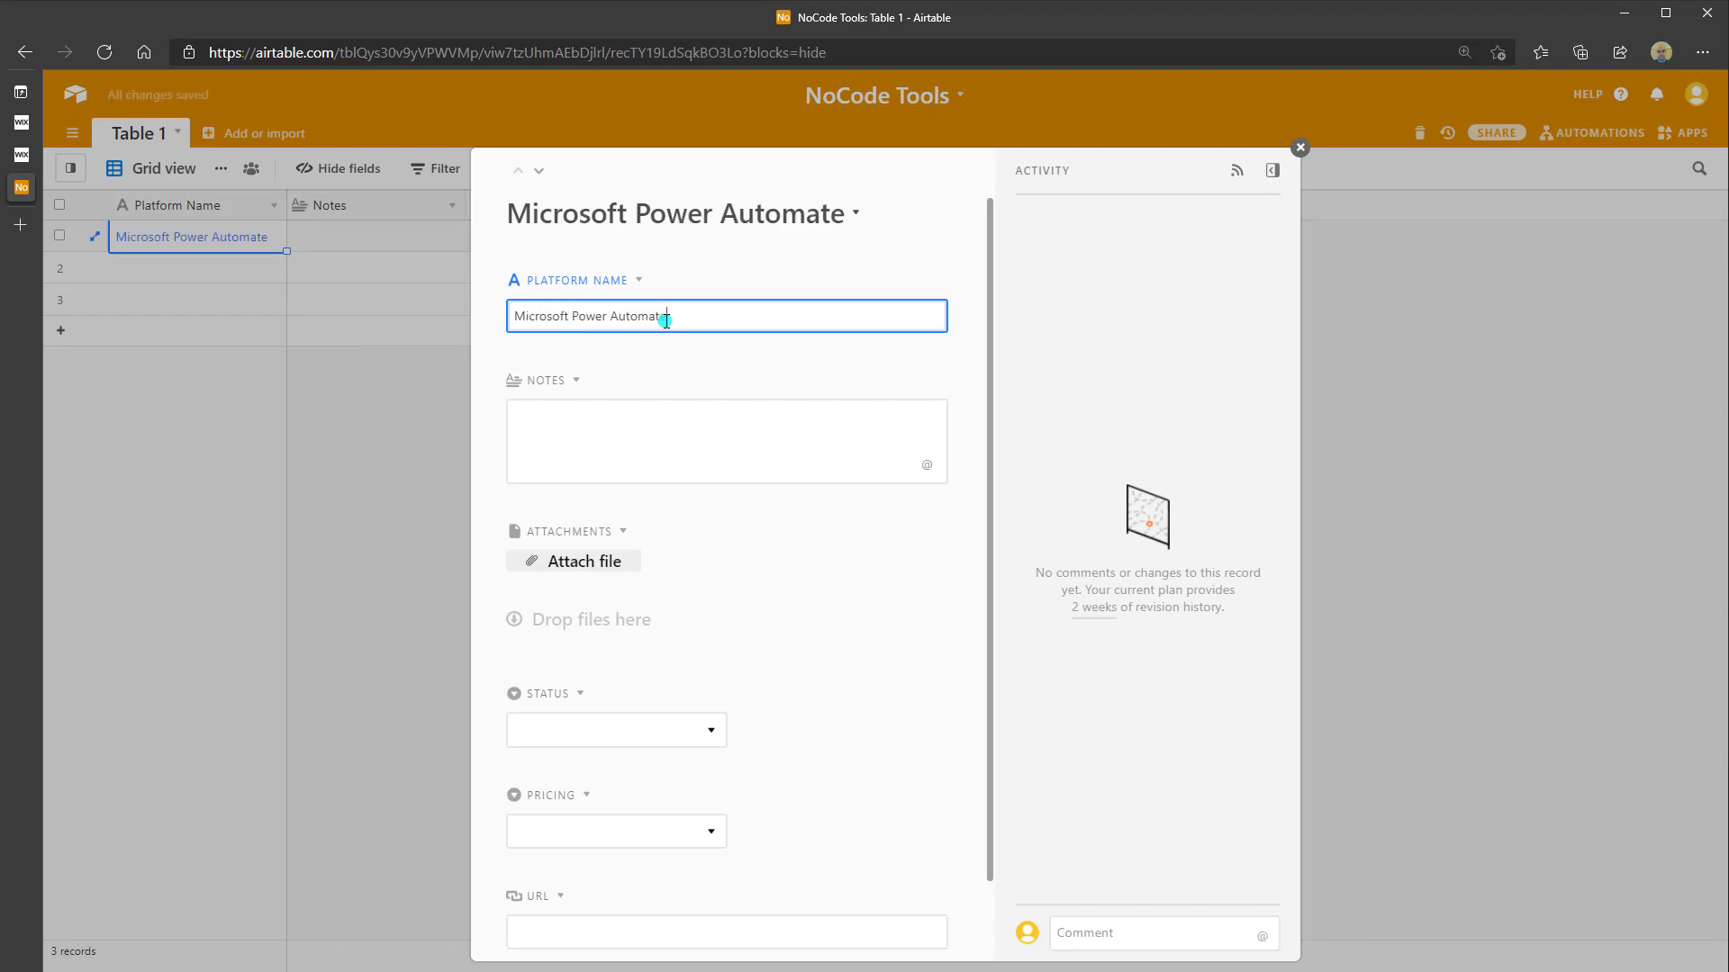
- Set the pricing of the Microsoft Power Automate record to Paid
{"action": "scroll", "coordinate": [666, 320], "scroll_direction": "down", "scroll_amount": 1}
{"action": "left_click", "coordinate": [644, 744]}
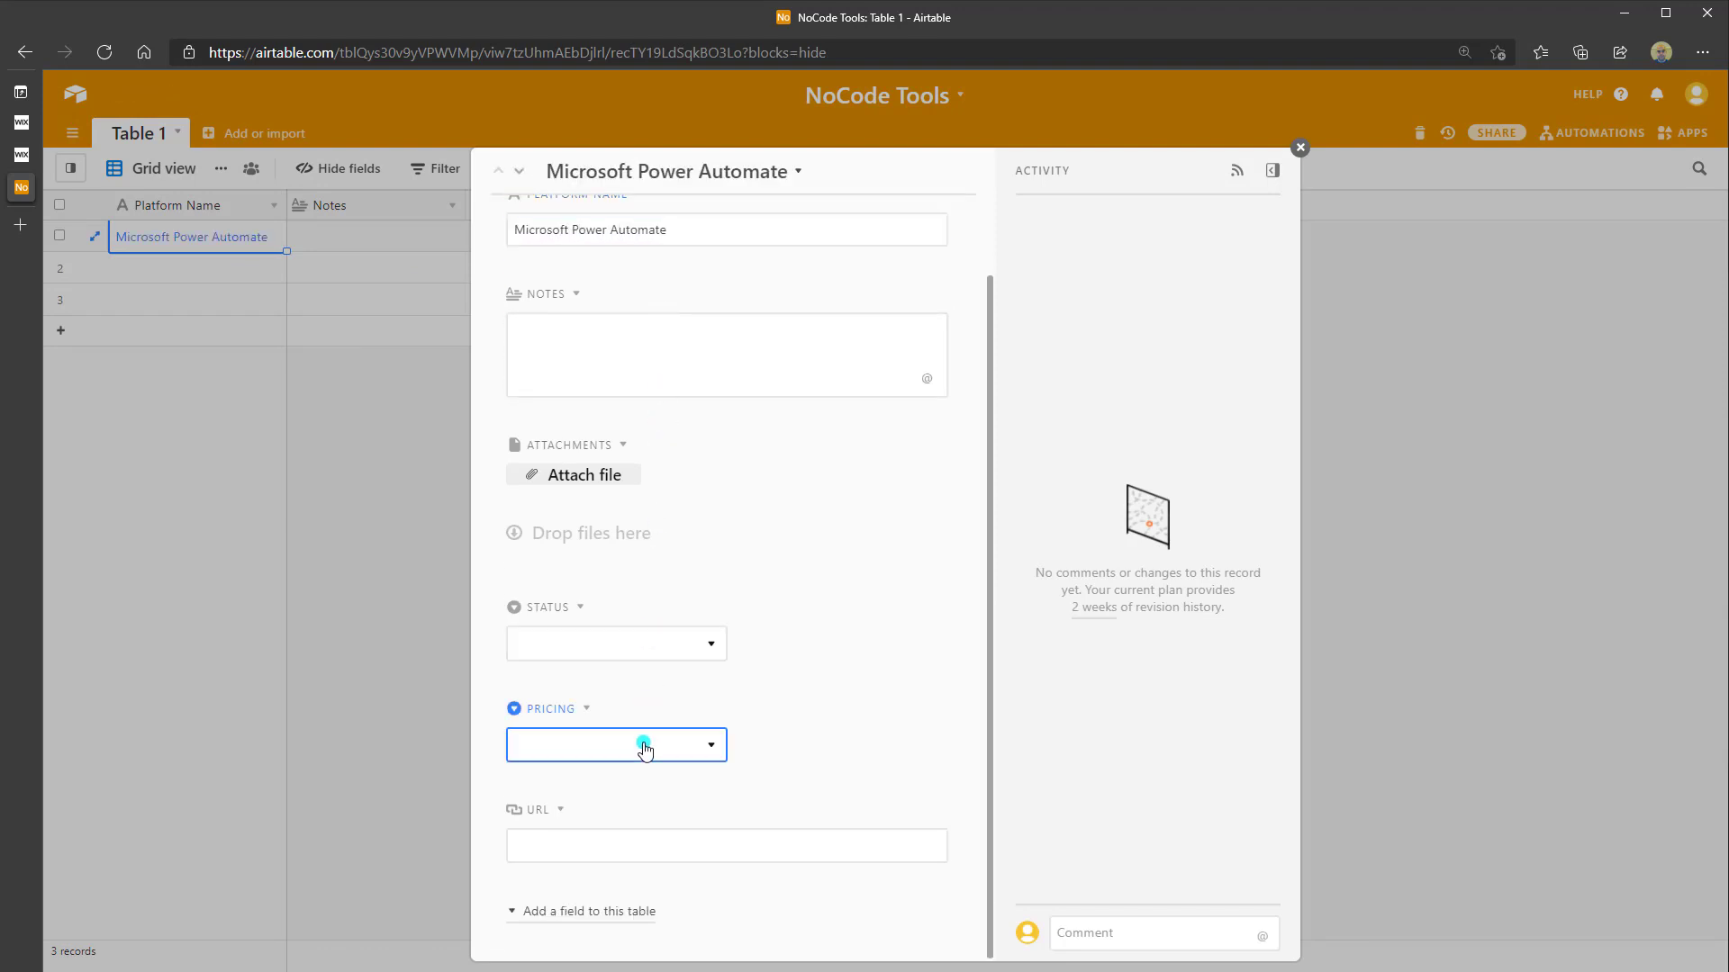
{"action": "left_click", "coordinate": [558, 885]}
{"action": "key", "text": "alt+Tab"}
{"action": "left_click", "coordinate": [698, 335]}
{"action": "left_click_drag", "start_coordinate": [736, 211], "coordinate": [428, 209]}
{"action": "key", "text": "ctrl+c"}
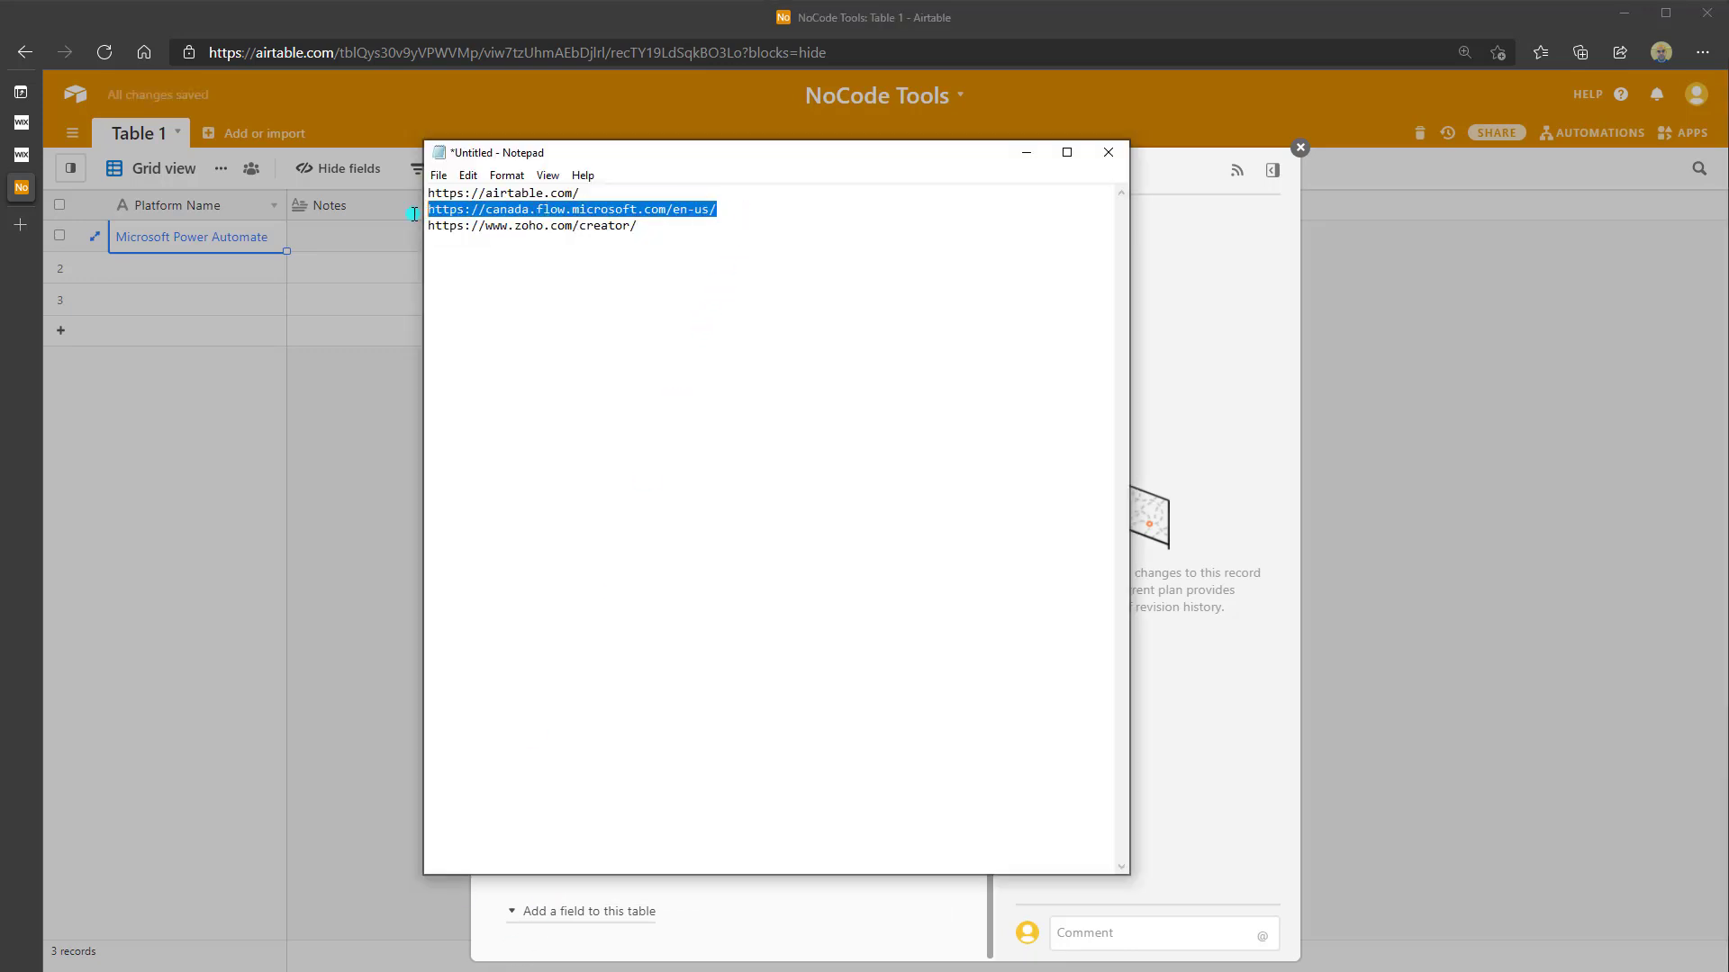
{"action": "left_click", "coordinate": [1215, 364]}
{"action": "left_click", "coordinate": [667, 839]}
{"action": "key", "text": "ctrl+v"}
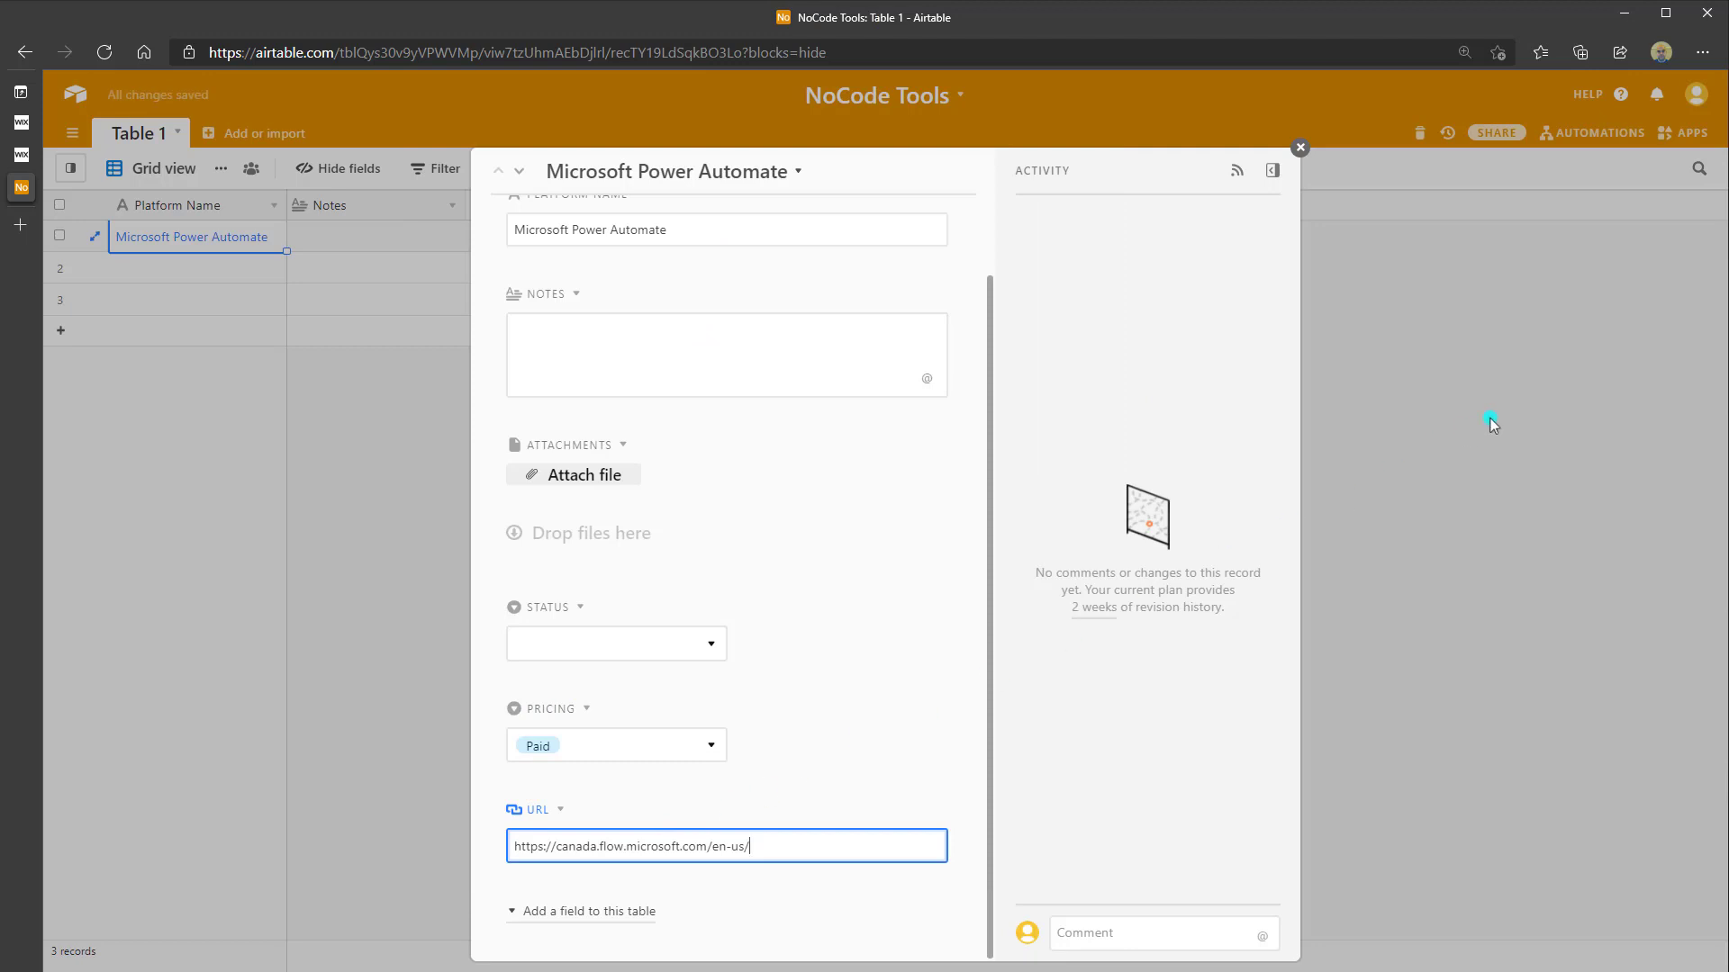
{"action": "left_click", "coordinate": [1324, 394]}
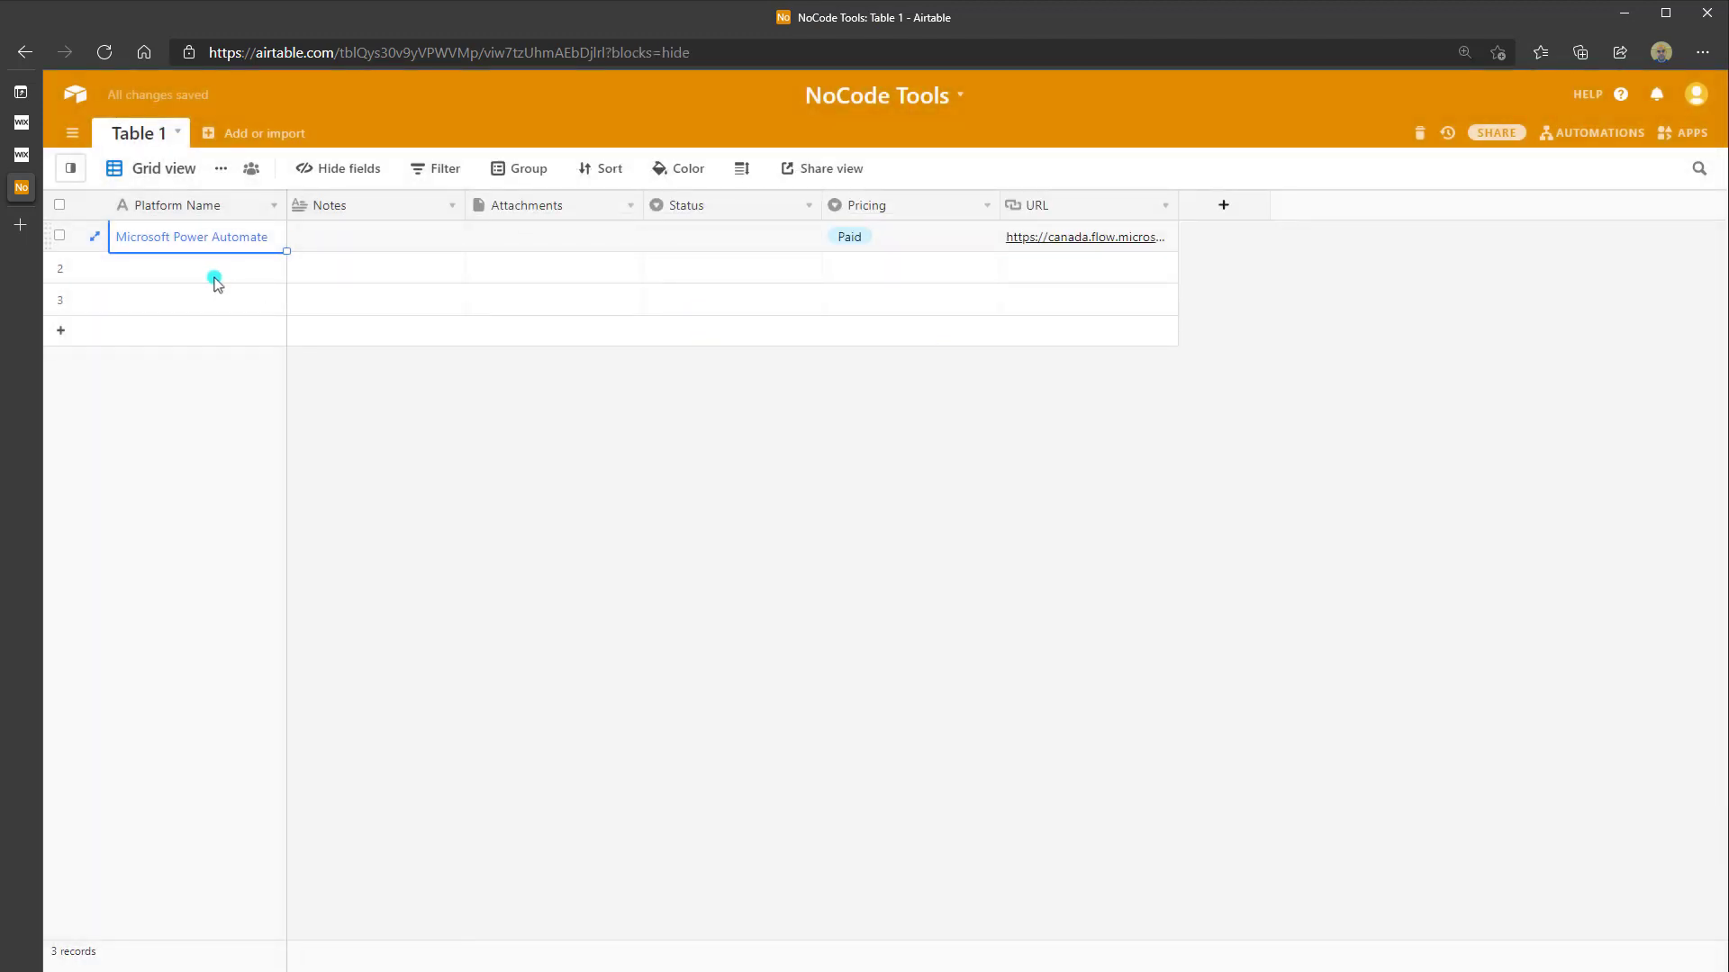
- Hide the Notes, Attachments and Status fields in the grid view
{"action": "right_click", "coordinate": [363, 205]}
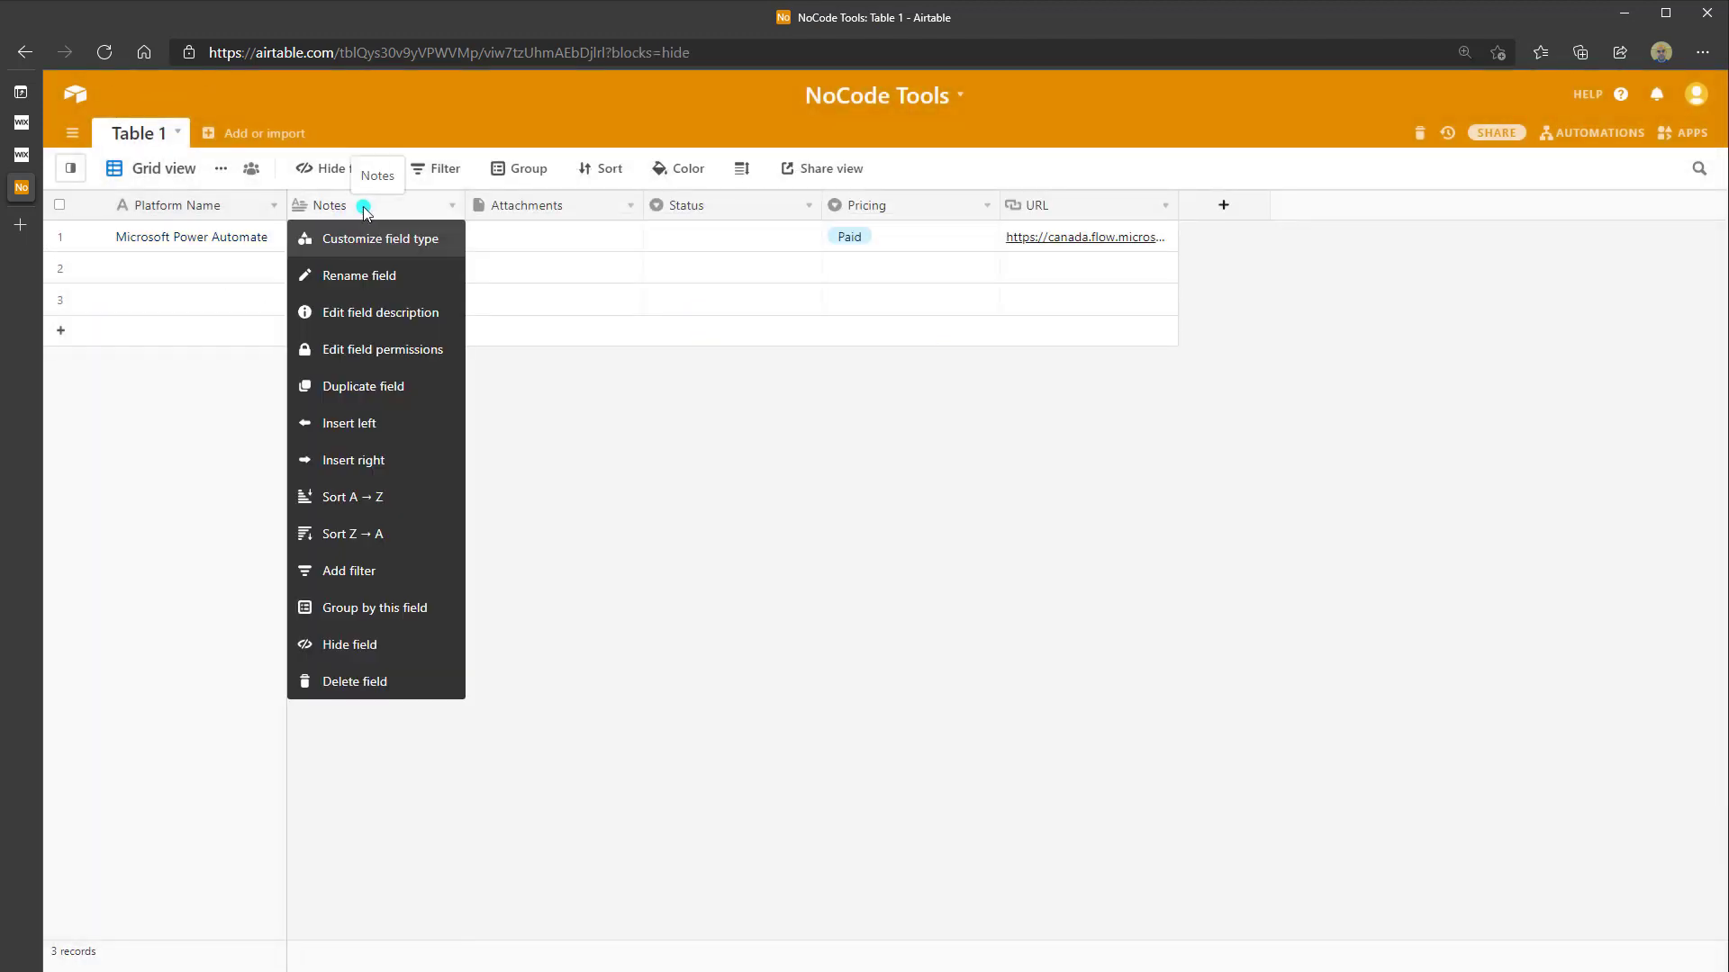
{"action": "left_click", "coordinate": [358, 643]}
{"action": "right_click", "coordinate": [396, 207]}
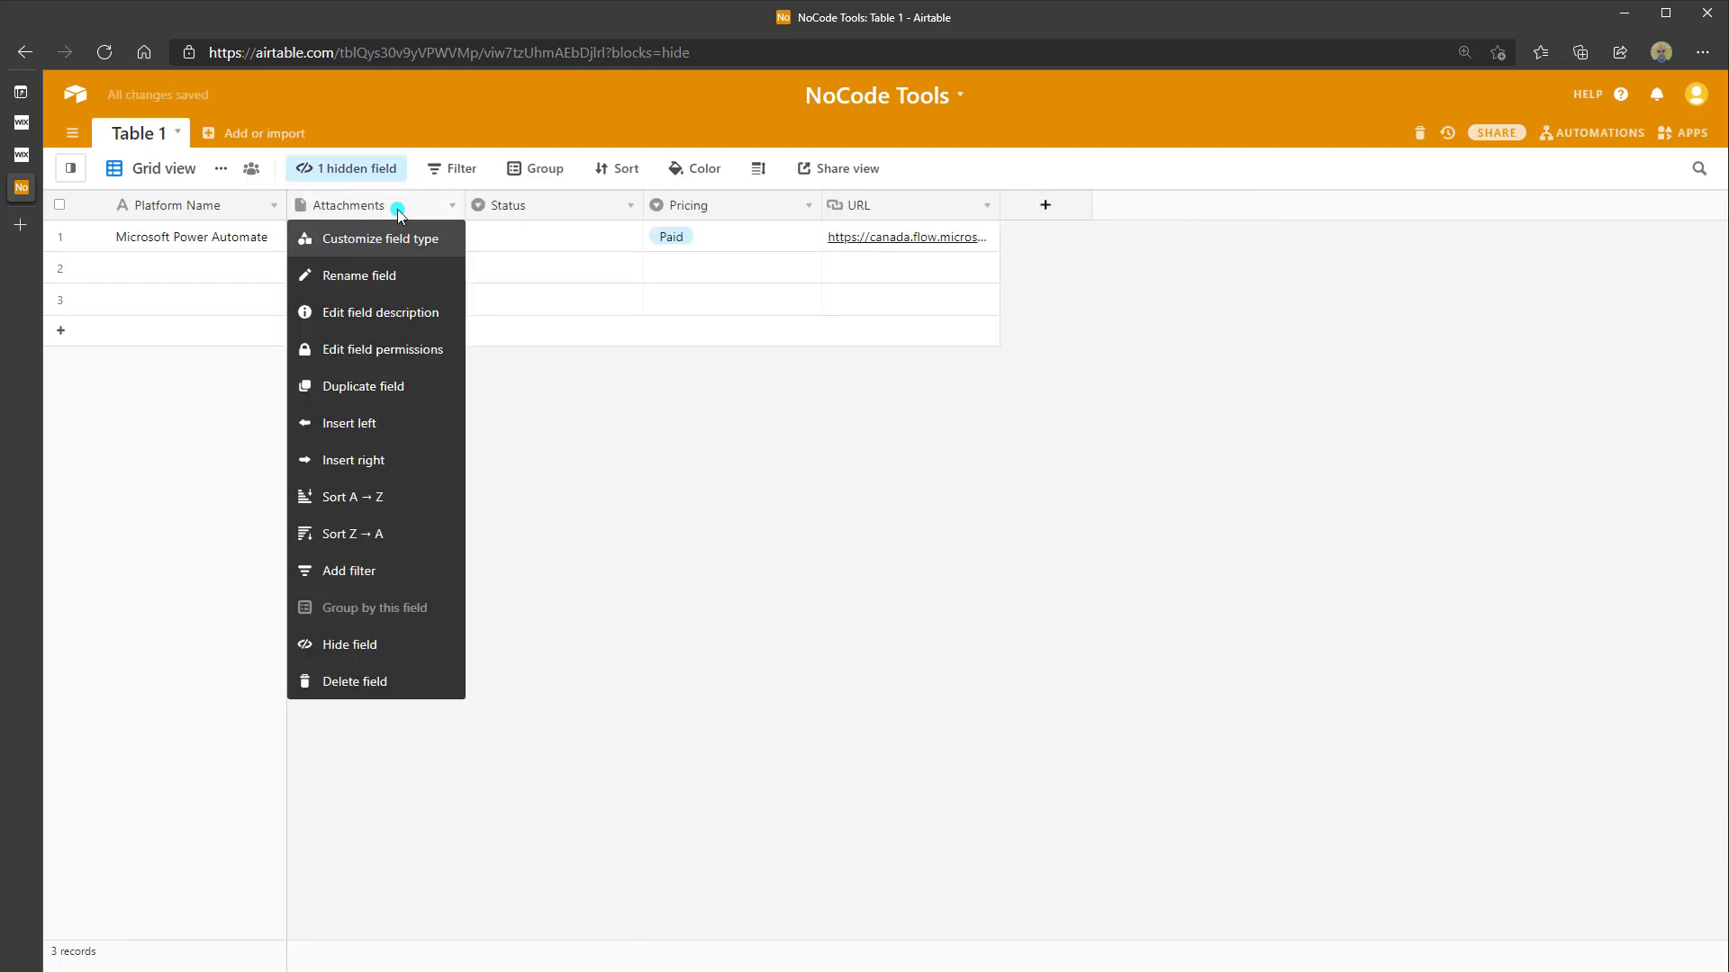
{"action": "left_click", "coordinate": [355, 644]}
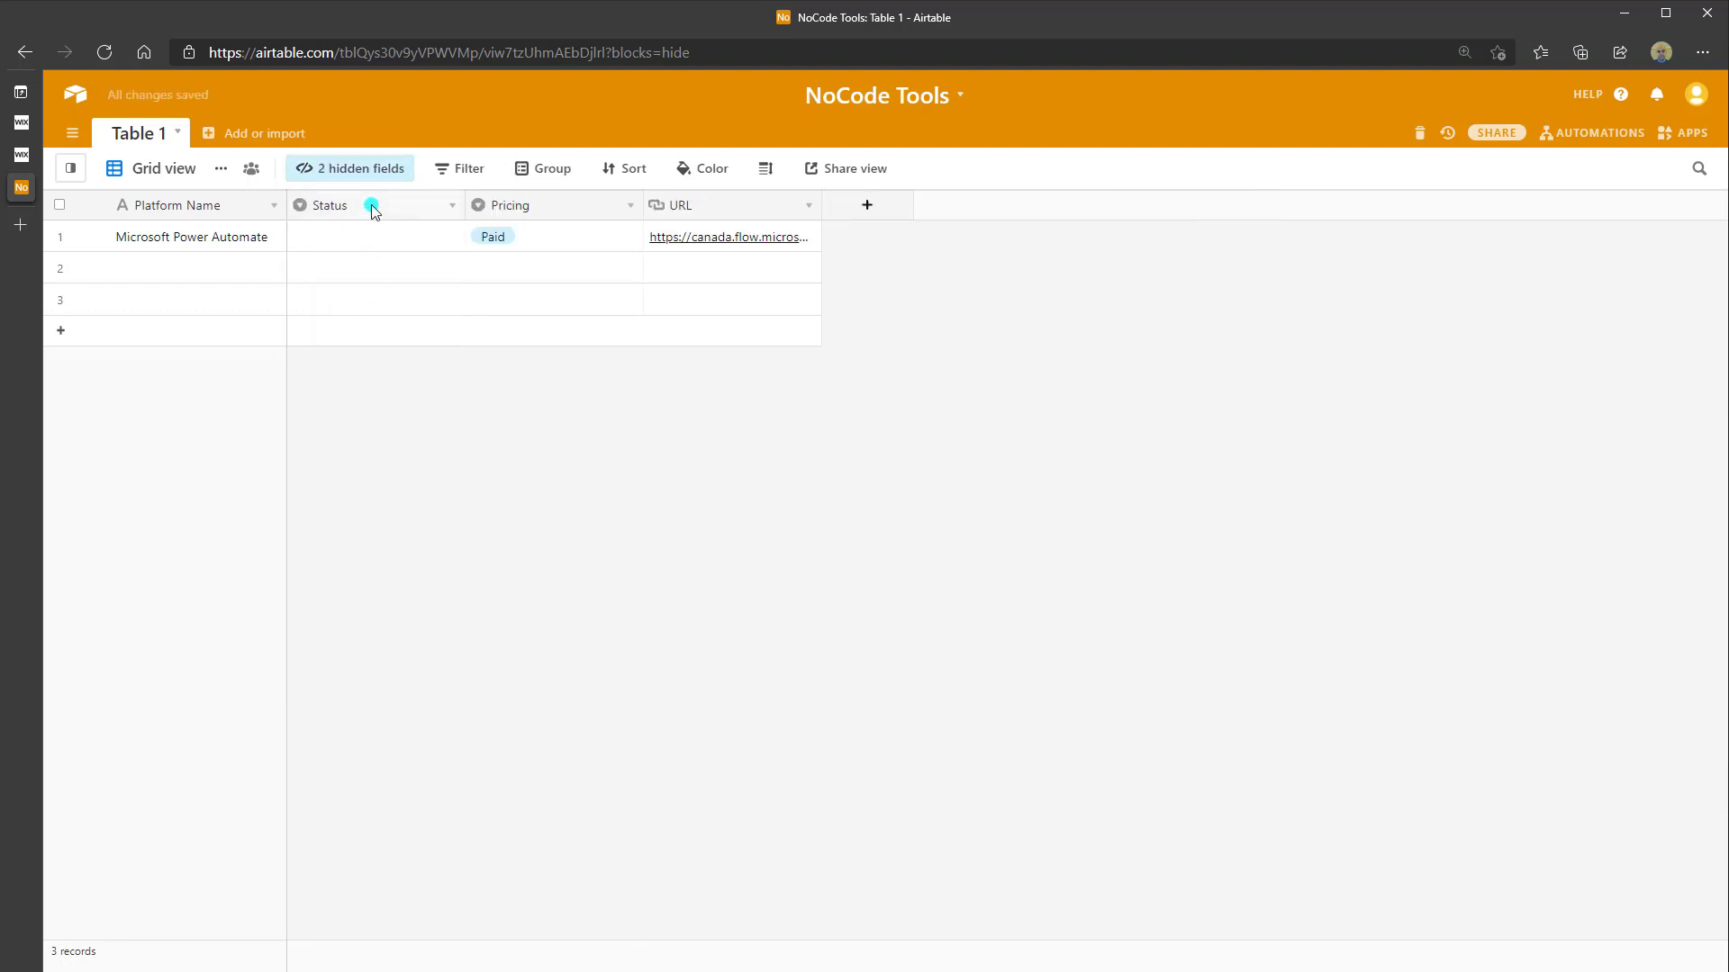
{"action": "right_click", "coordinate": [370, 205]}
{"action": "left_click", "coordinate": [355, 645]}
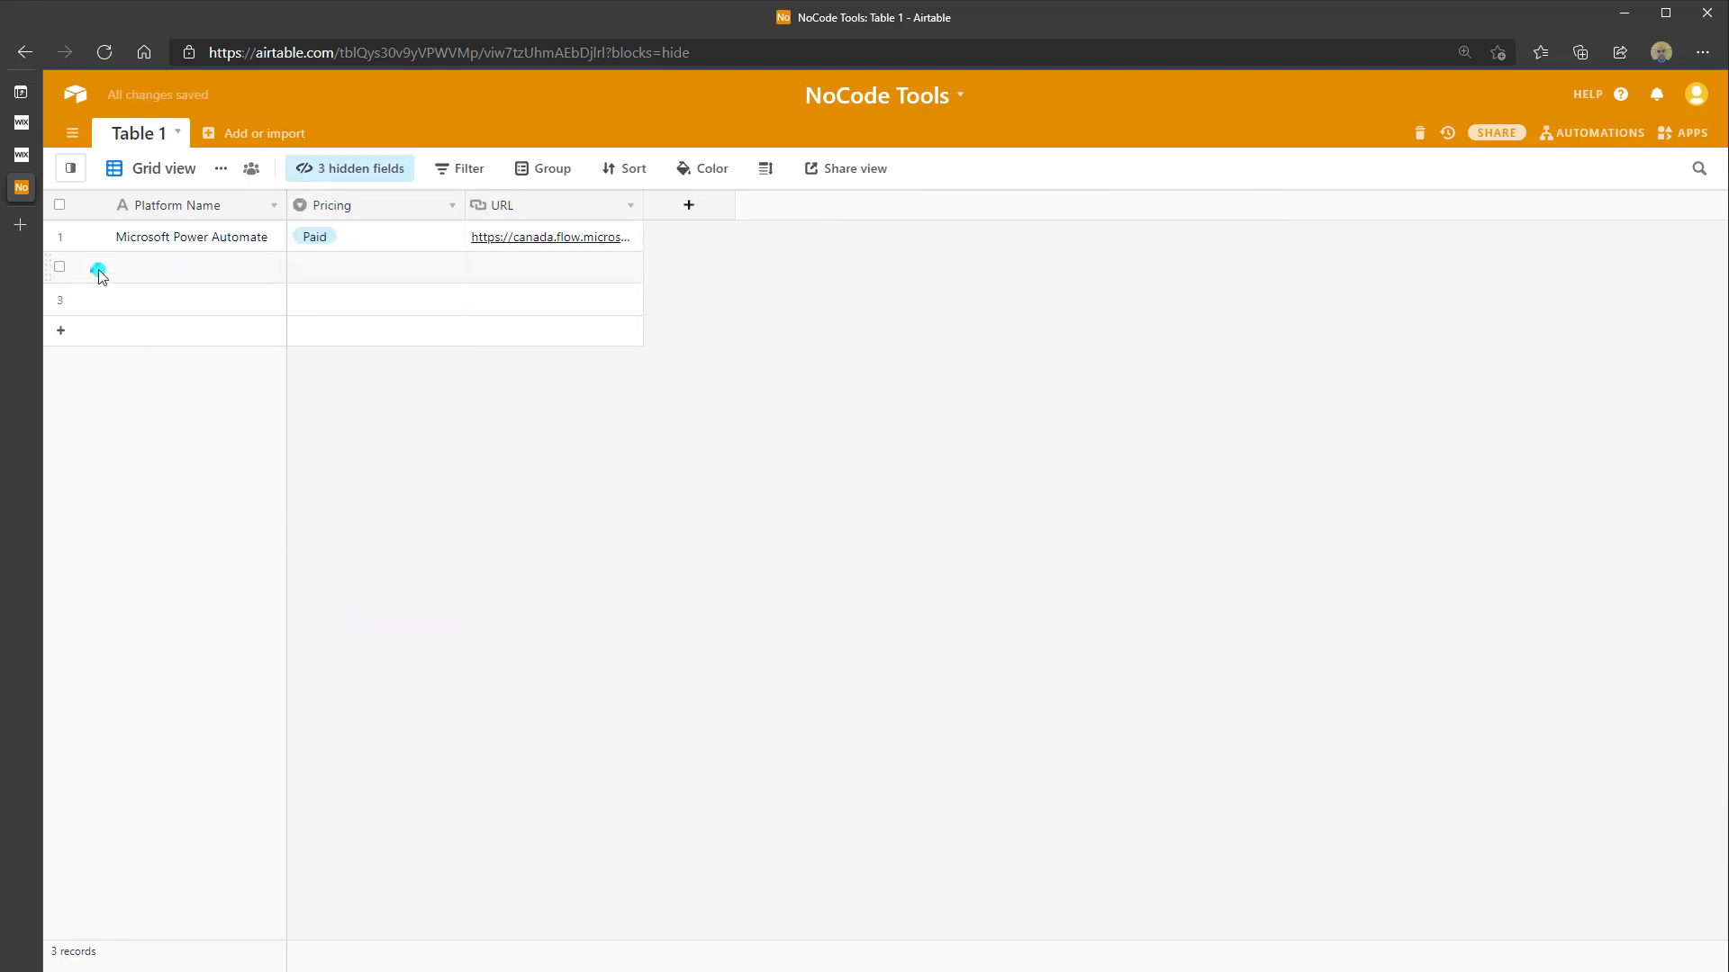
- Expand the second record, enter Zoho Creator as its platform name and set its pricing to Free
{"action": "left_click", "coordinate": [97, 269]}
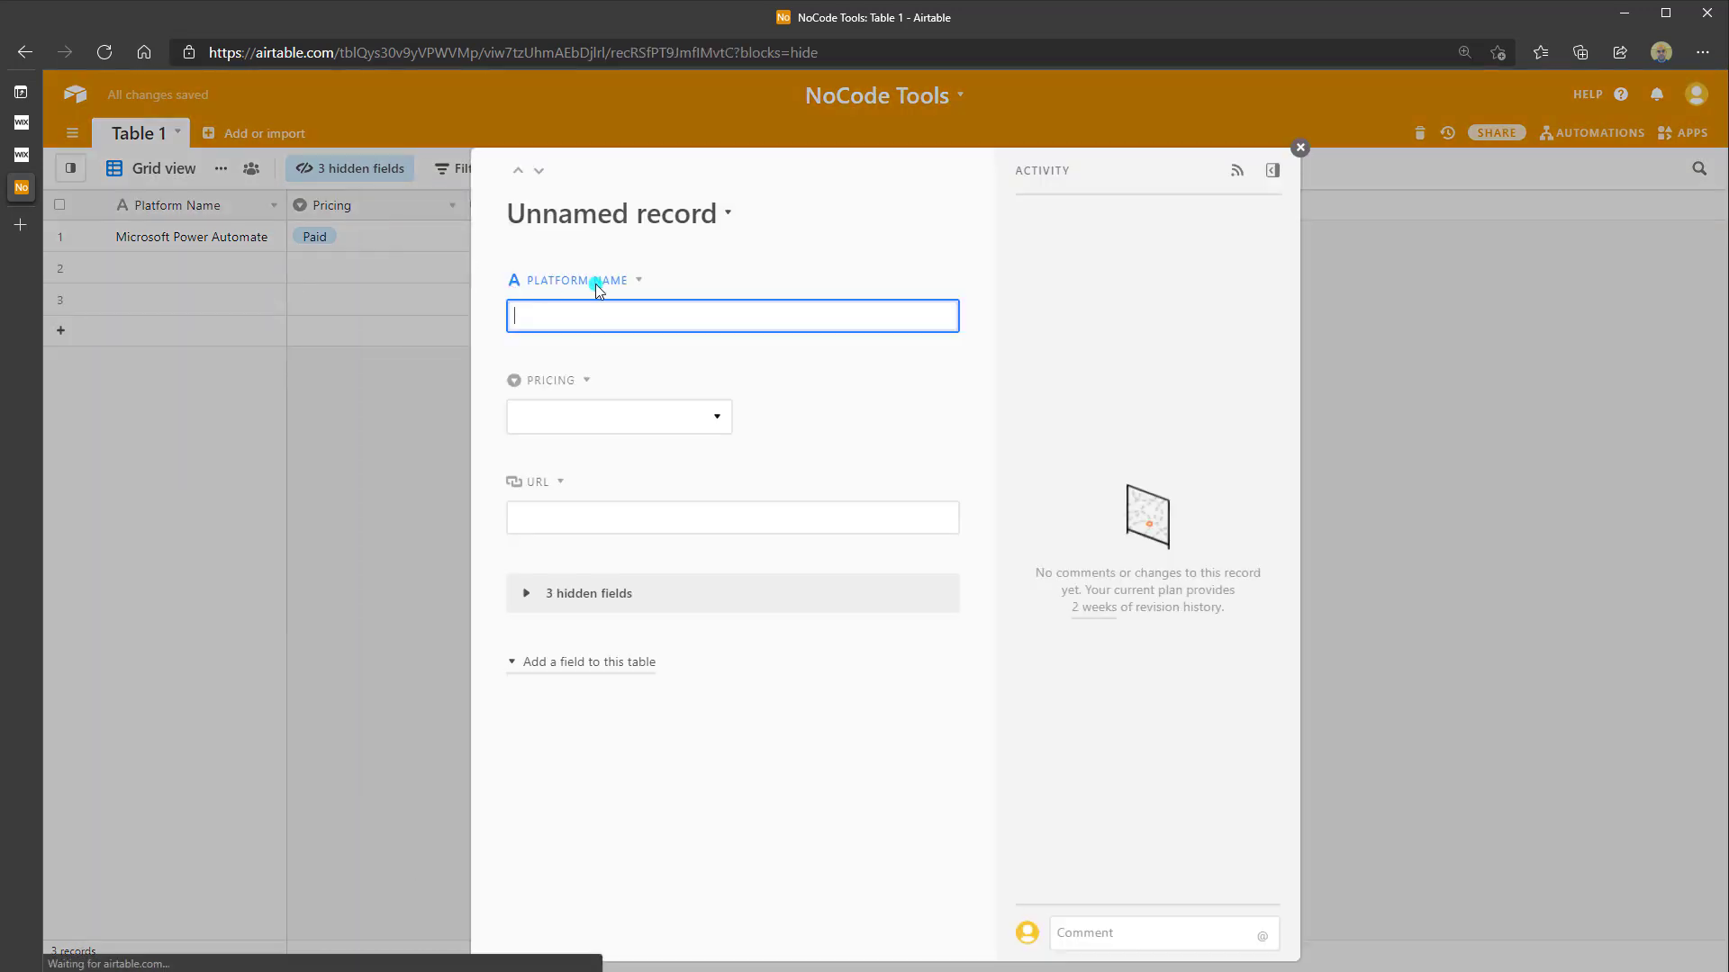
{"action": "type", "text": "Zoho Creator"}
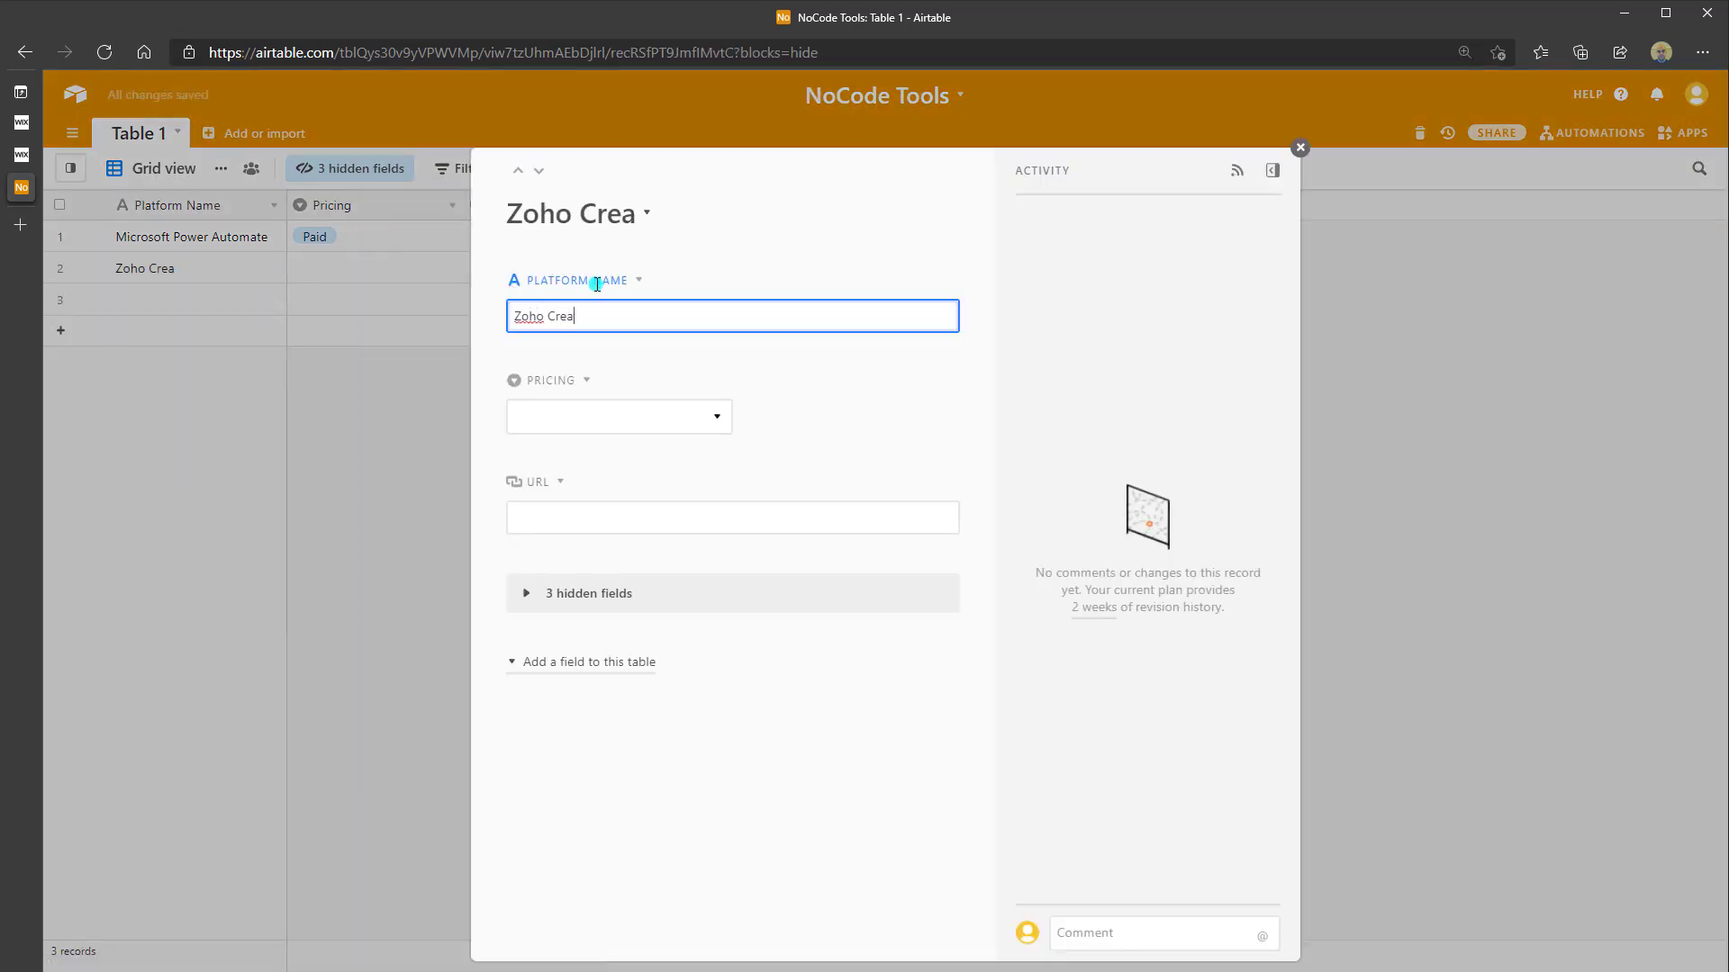
{"action": "left_click", "coordinate": [573, 415]}
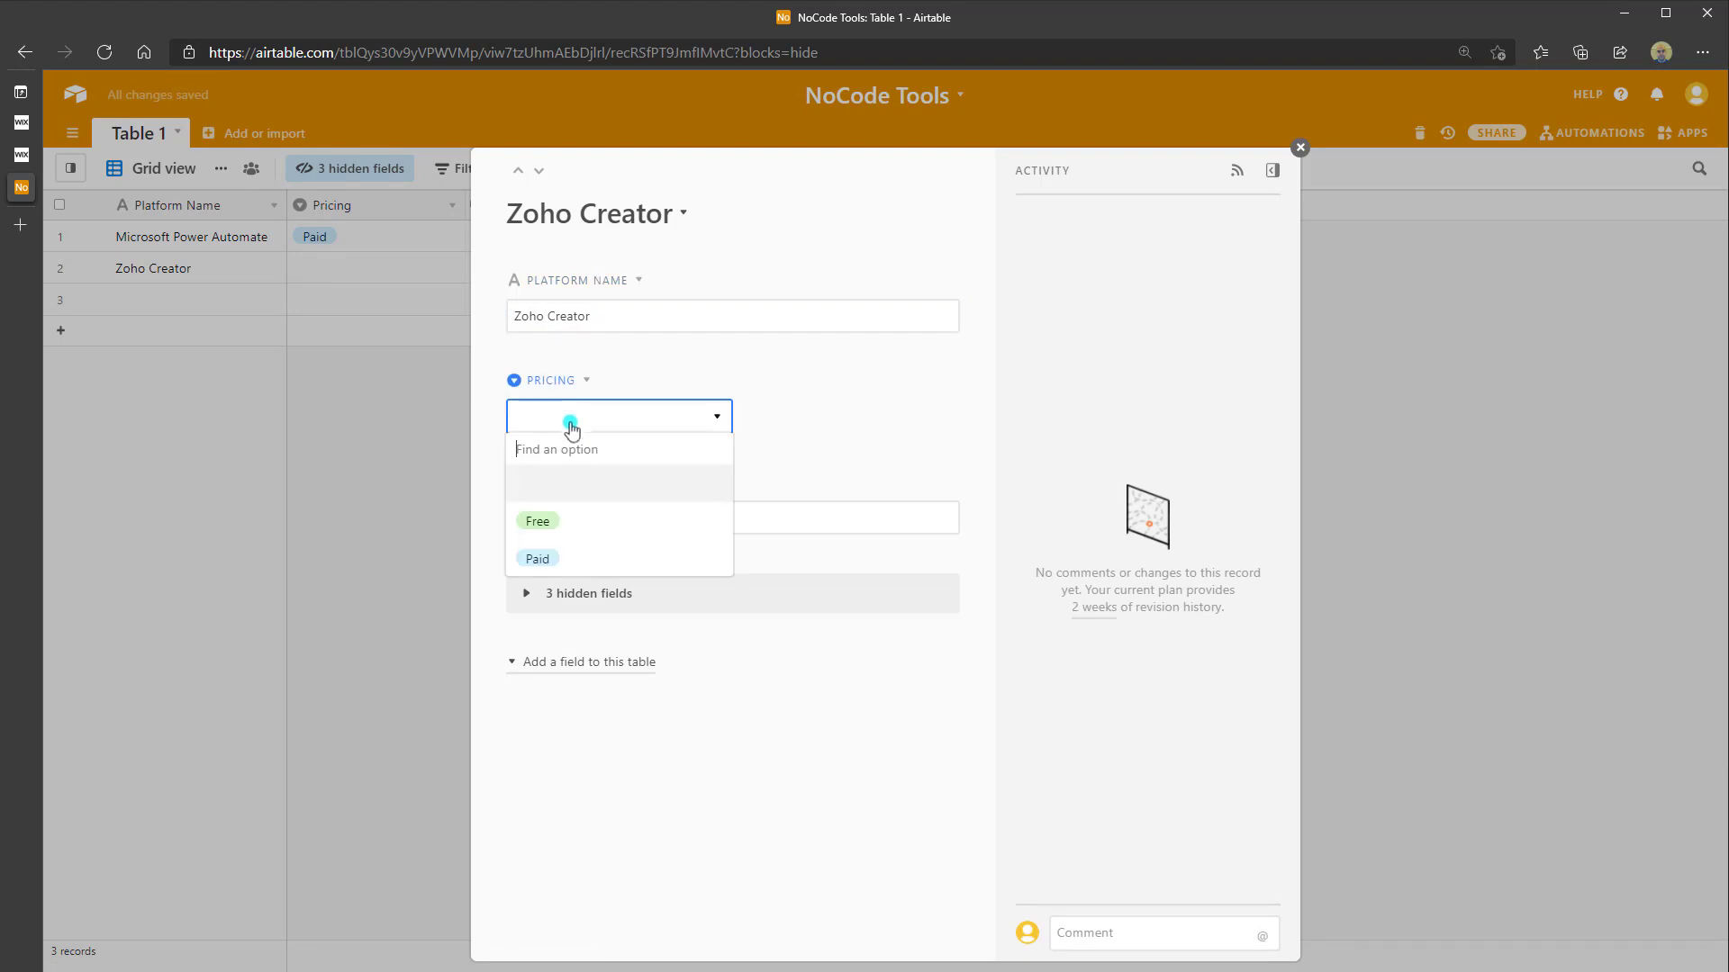
{"action": "left_click", "coordinate": [558, 537]}
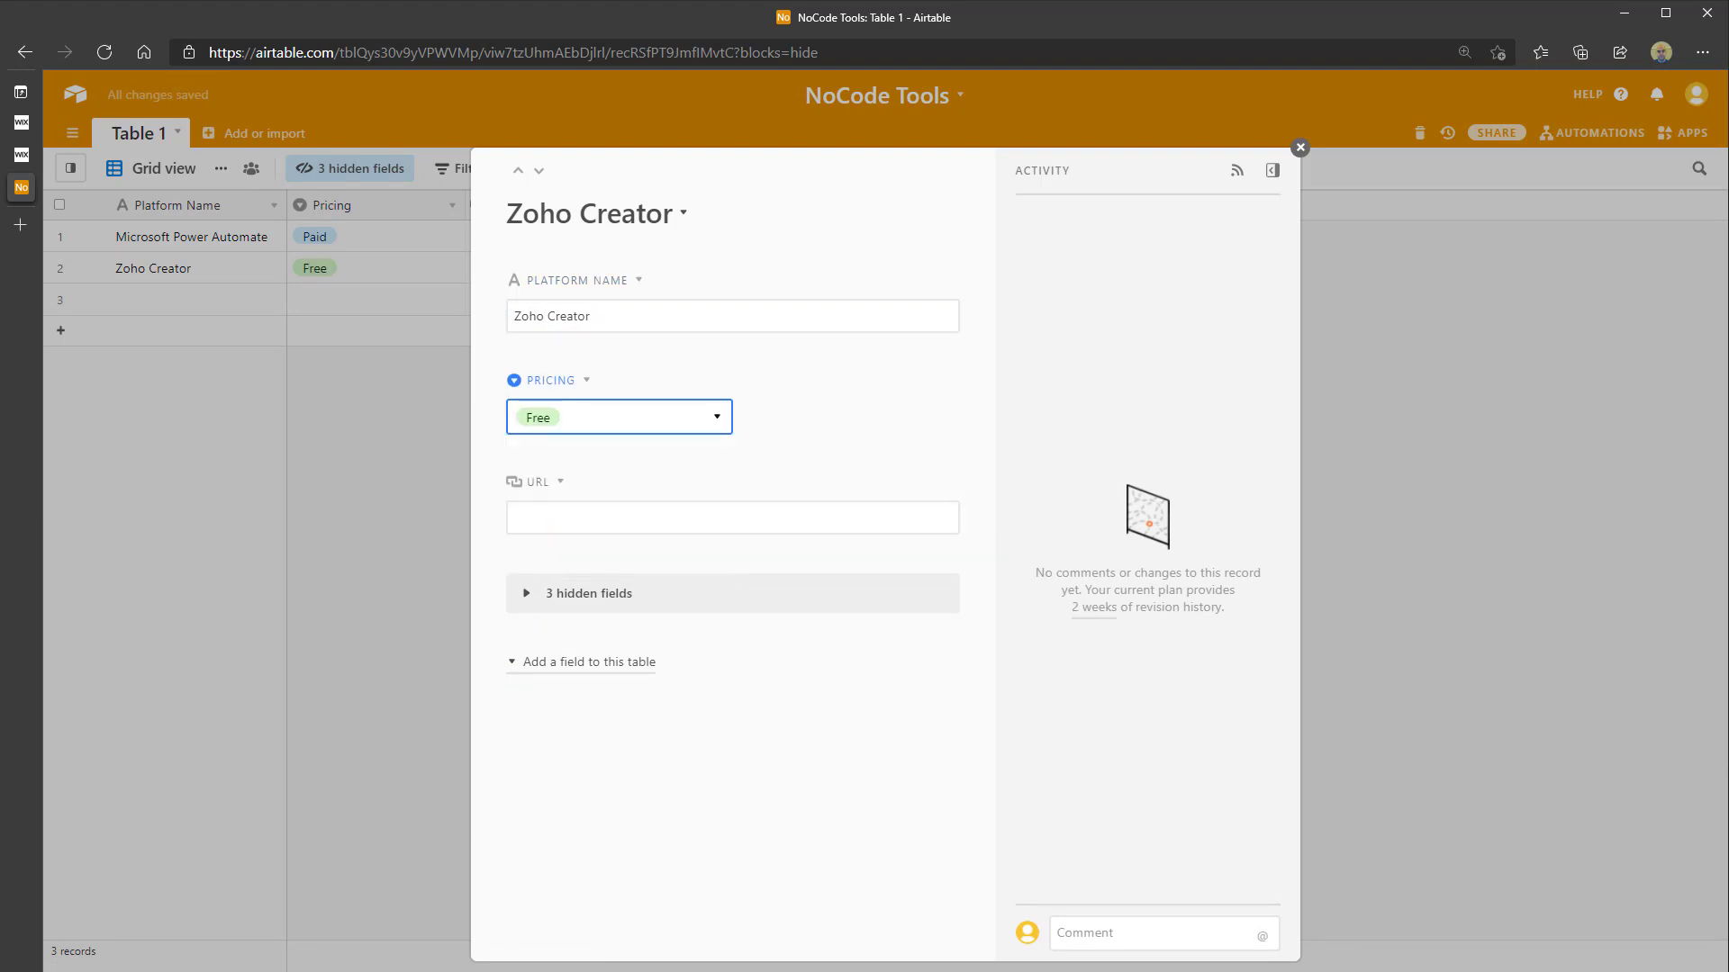
{"action": "key", "text": "alt+Tab"}
{"action": "left_click_drag", "start_coordinate": [637, 226], "coordinate": [427, 226]}
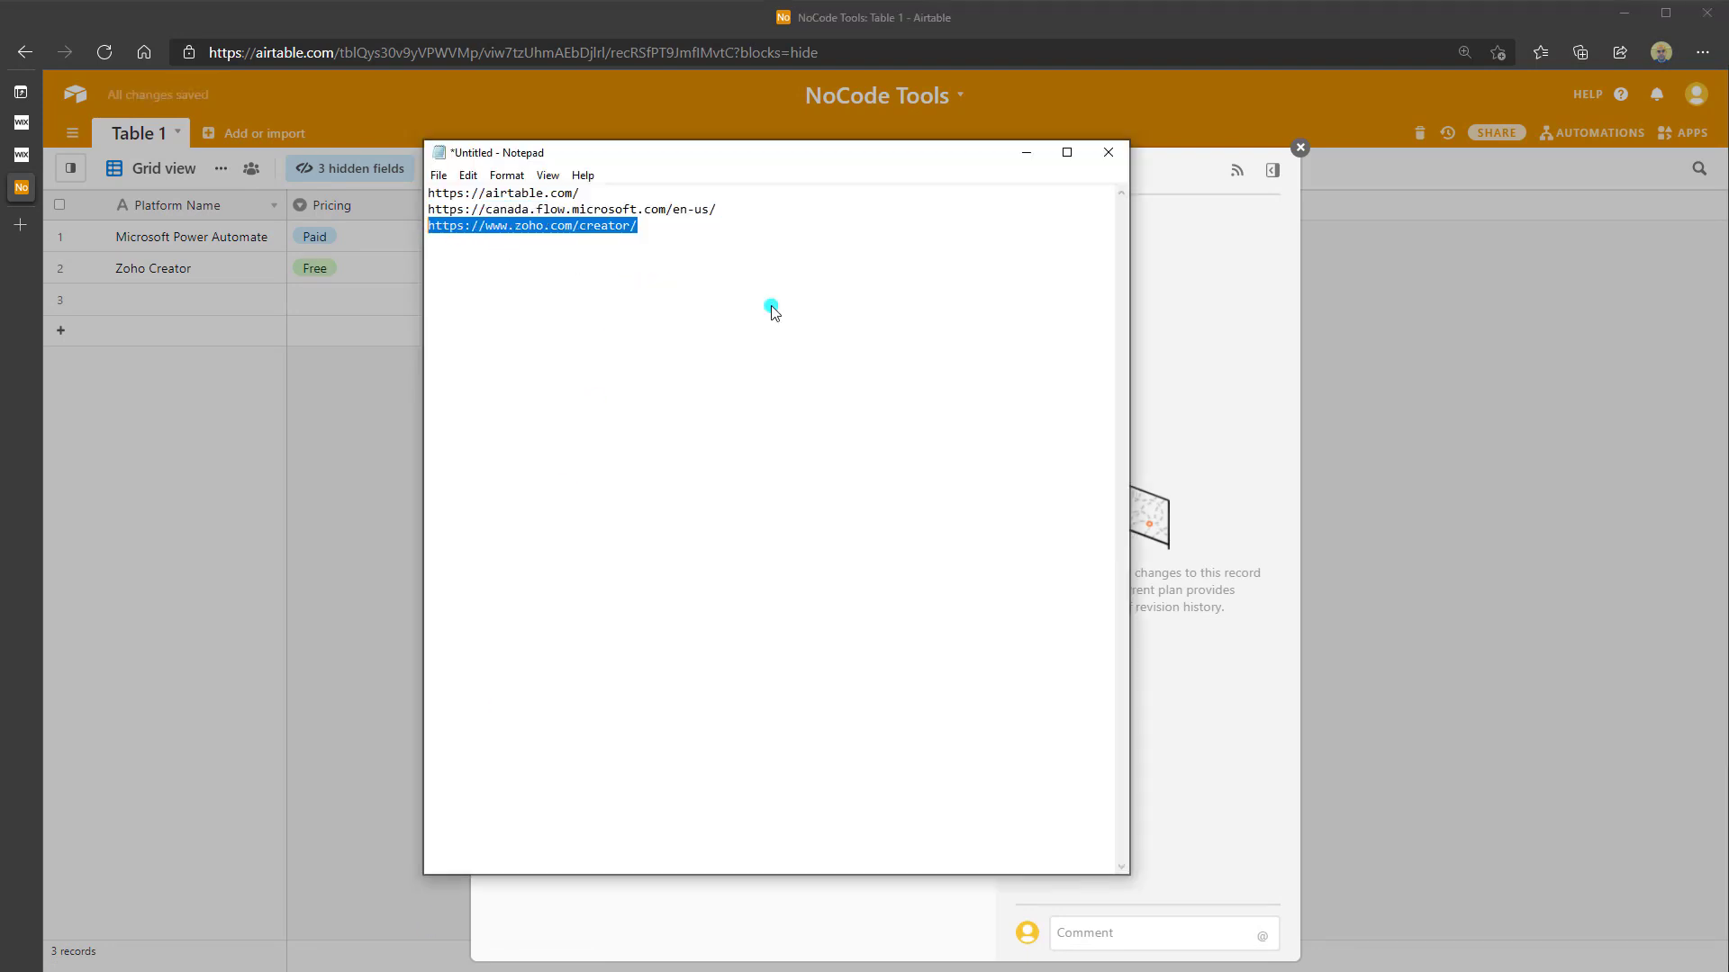
{"action": "key", "text": "ctrl+c"}
{"action": "key", "text": "alt+Tab"}
{"action": "left_click", "coordinate": [621, 510]}
{"action": "key", "text": "ctrl+v"}
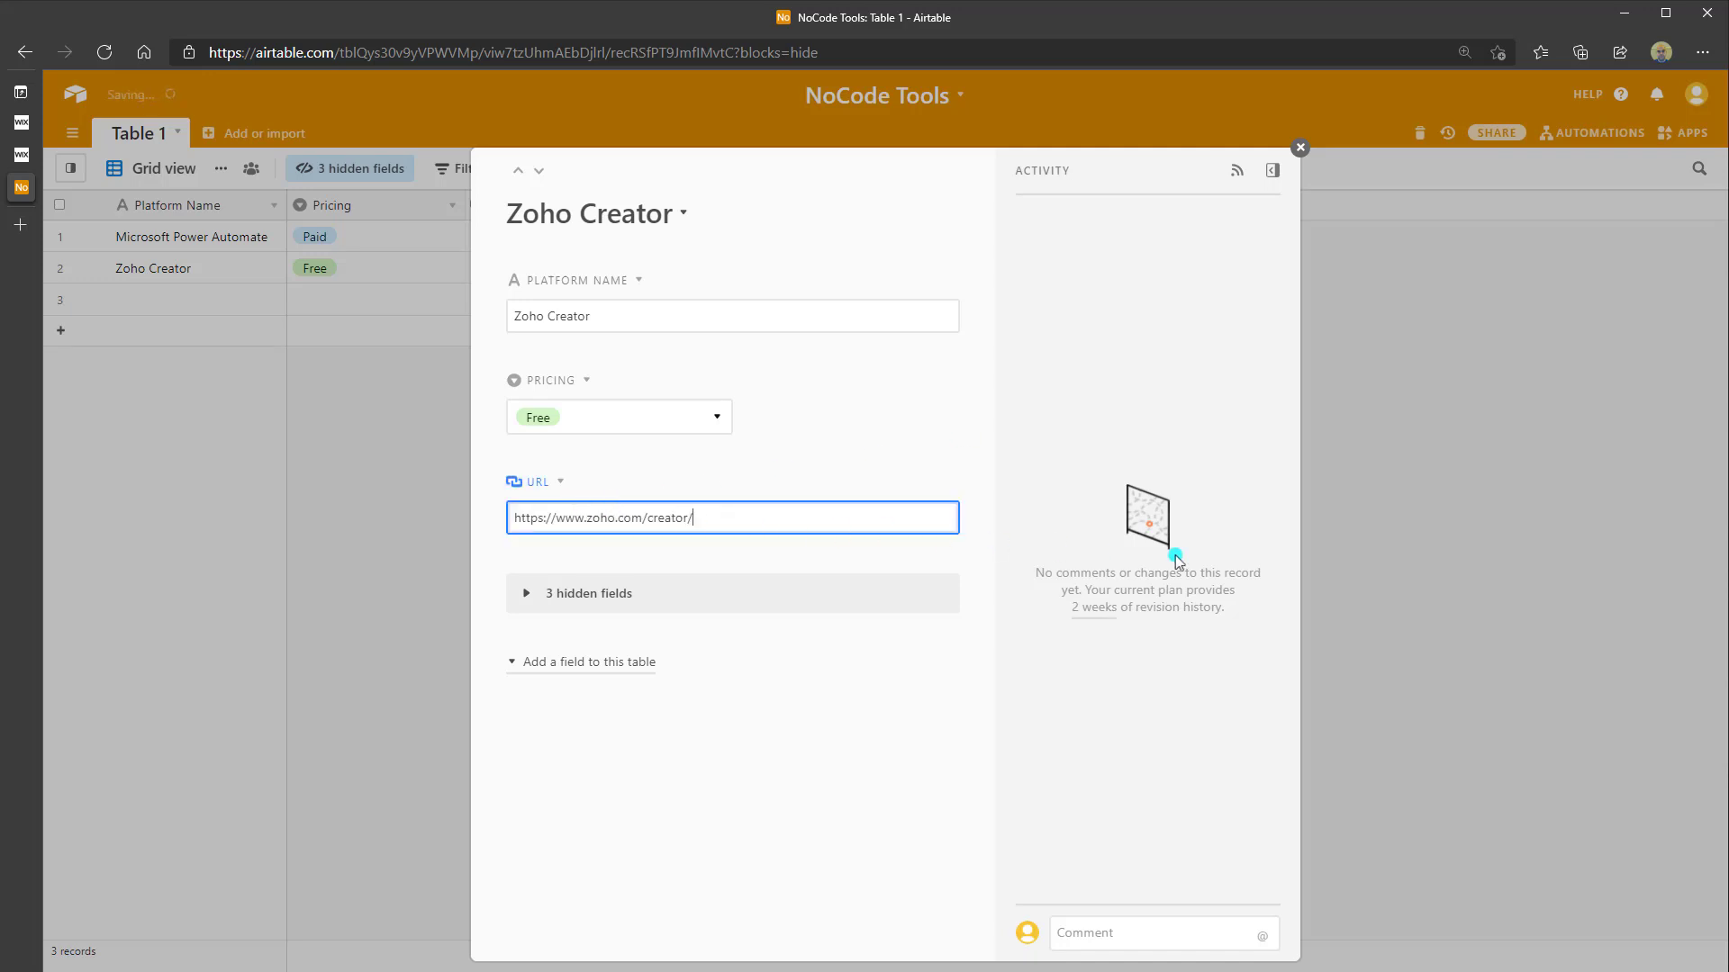
{"action": "left_click", "coordinate": [1535, 591]}
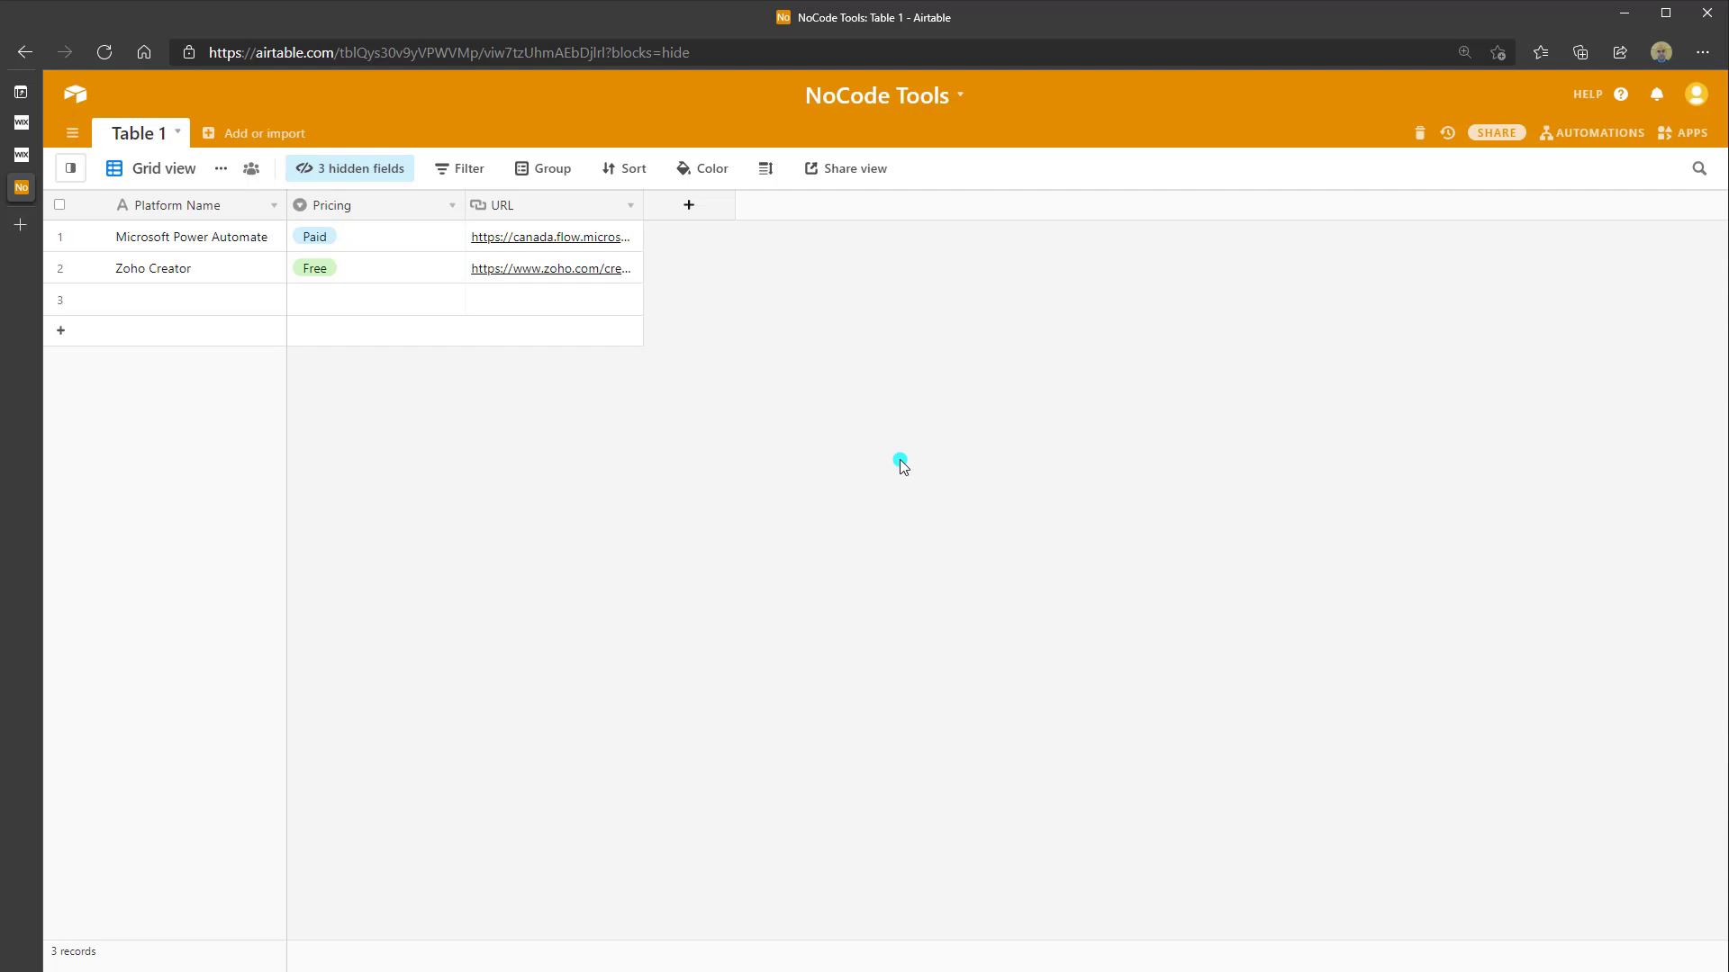
- Create a shareable grid view link with copying of data by viewers disabled, and open the view's embed page
{"action": "left_click", "coordinate": [860, 176]}
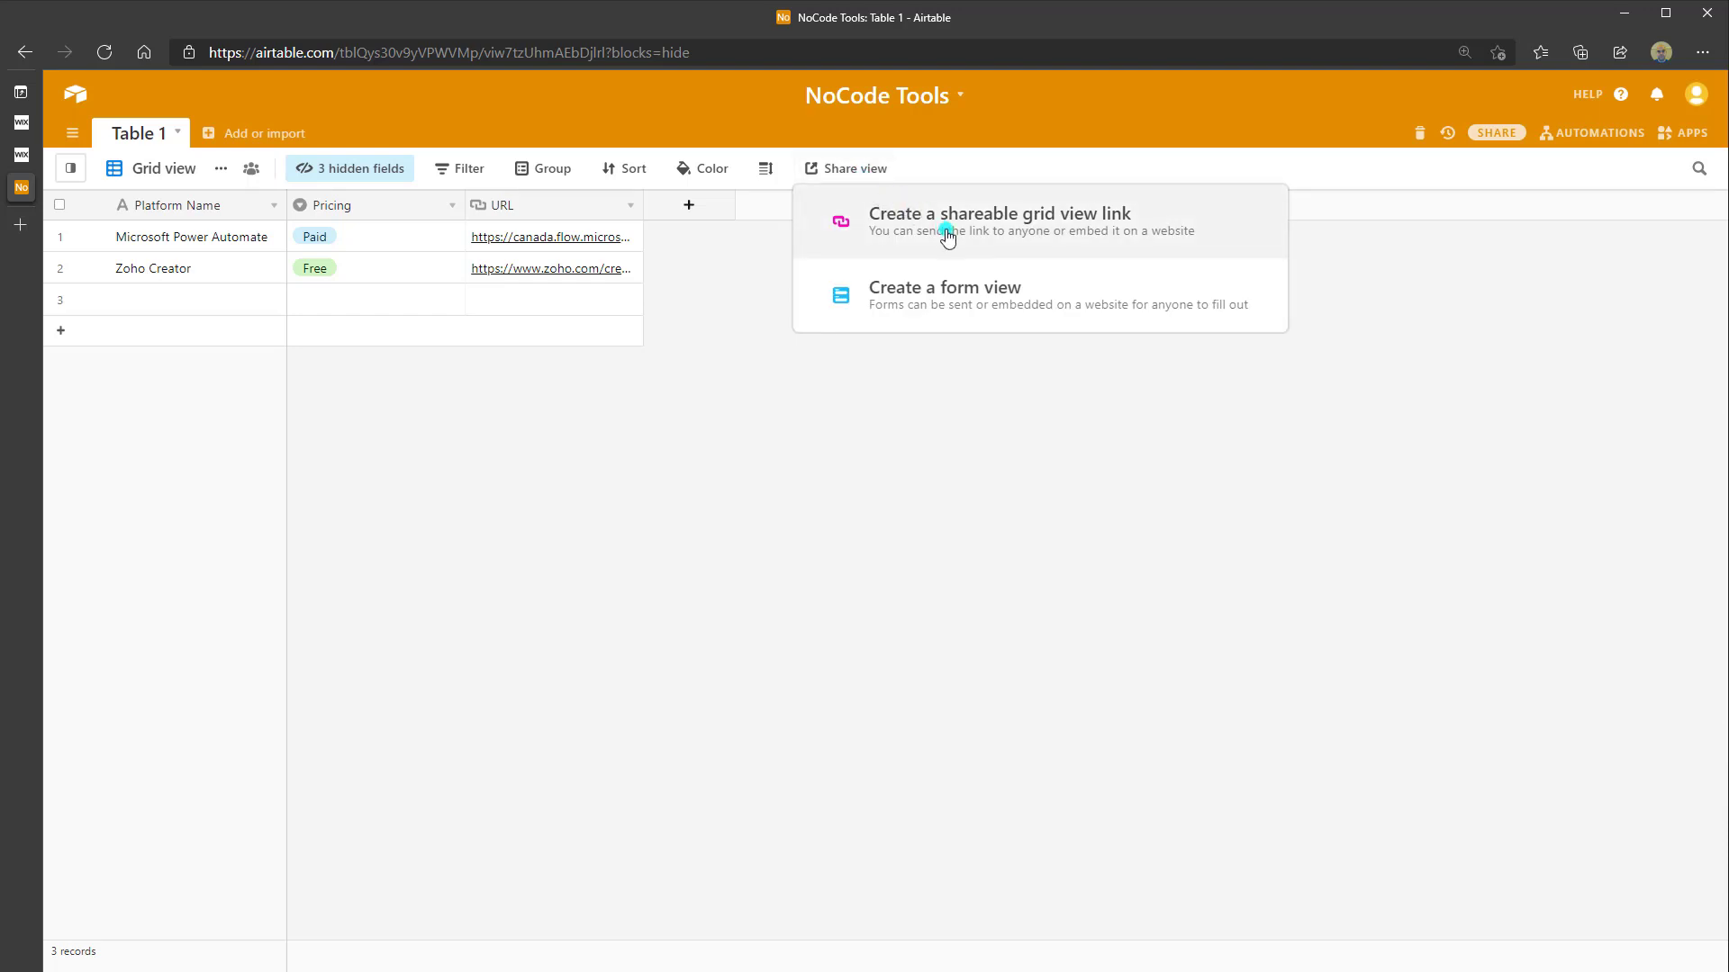
{"action": "left_click", "coordinate": [1107, 232]}
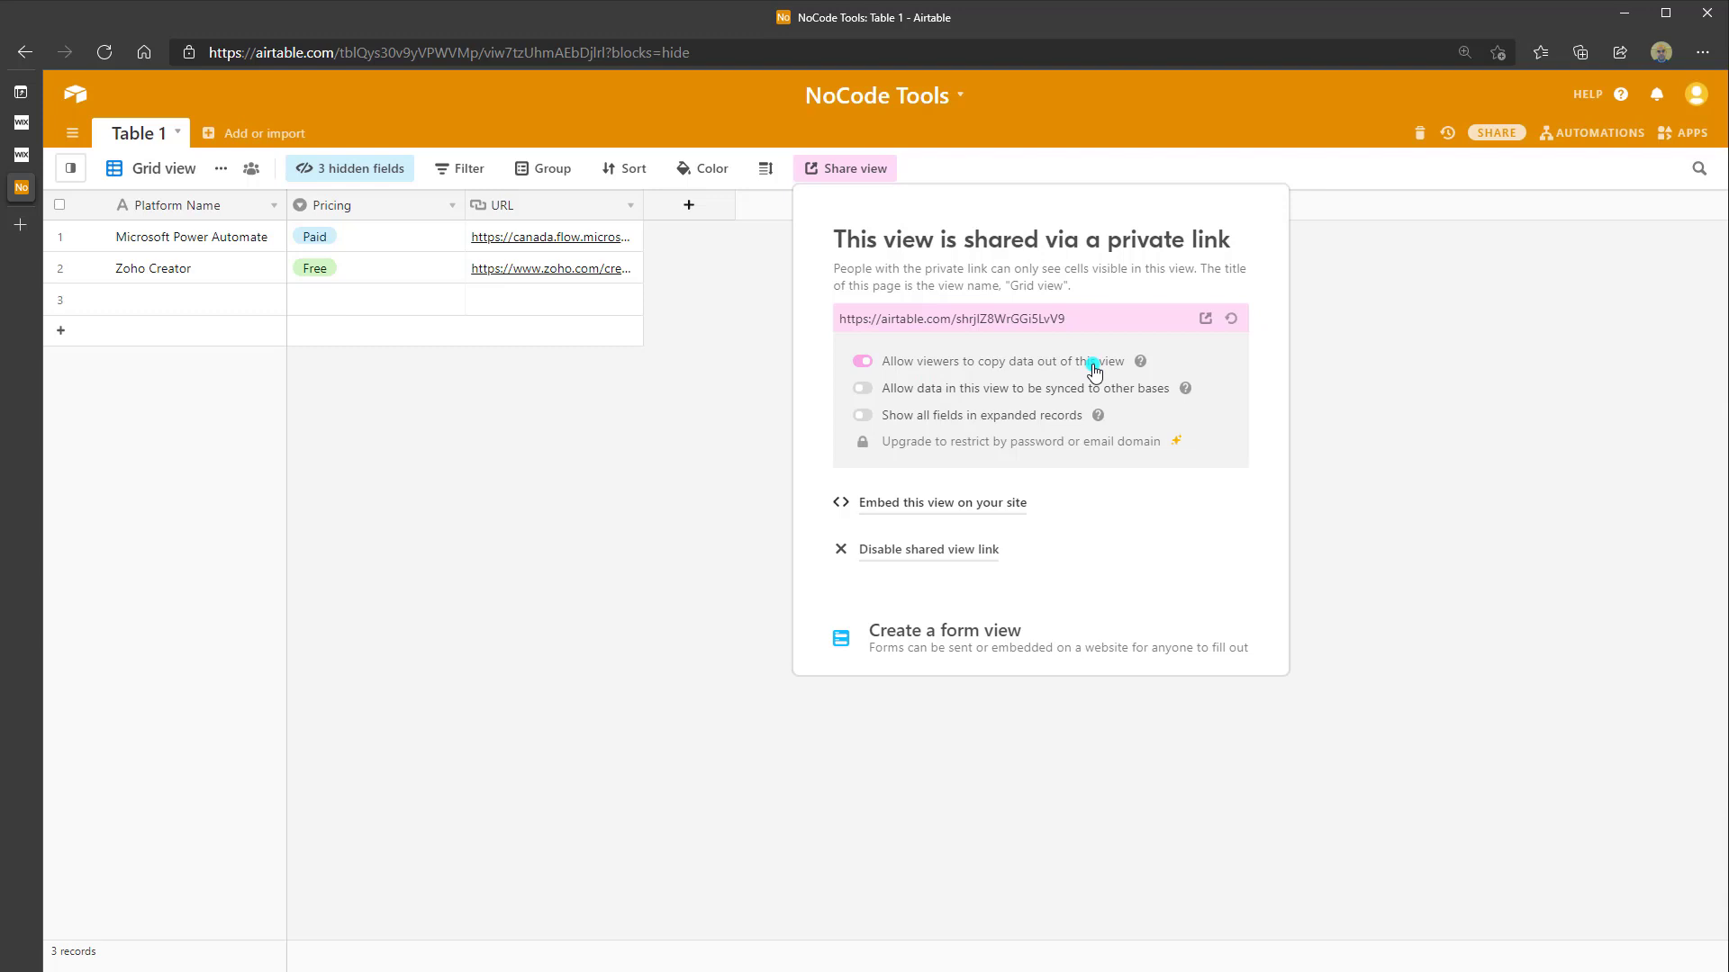
{"action": "left_click", "coordinate": [870, 365]}
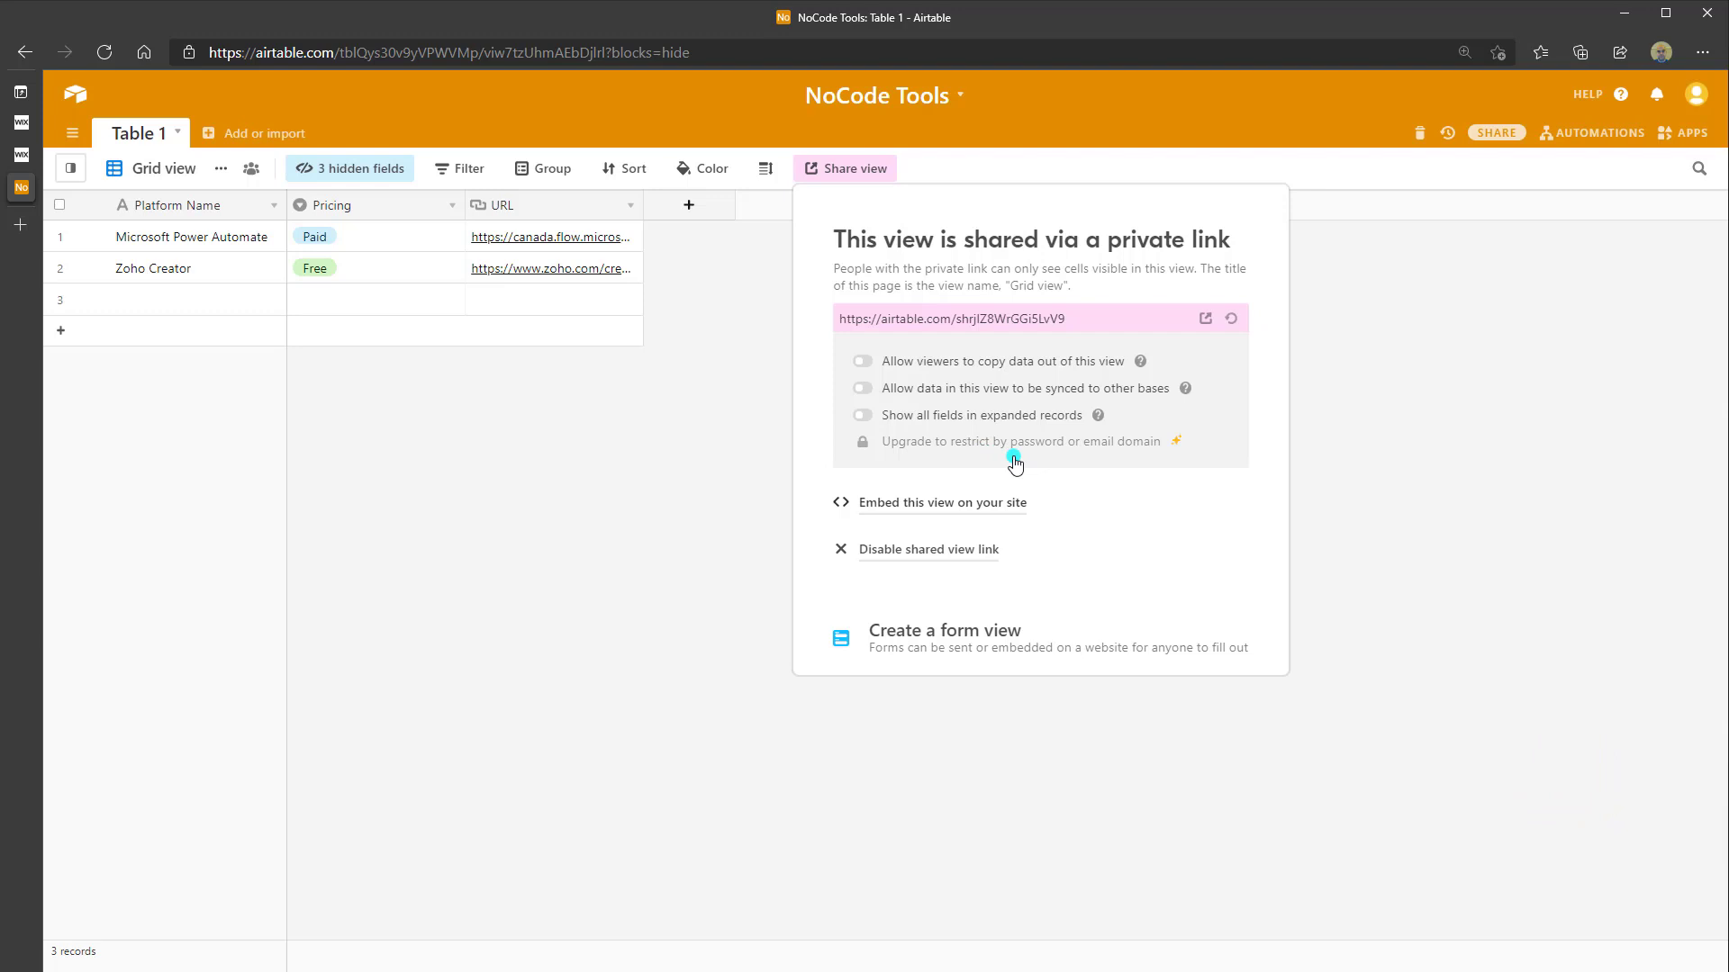
{"action": "left_click", "coordinate": [917, 515]}
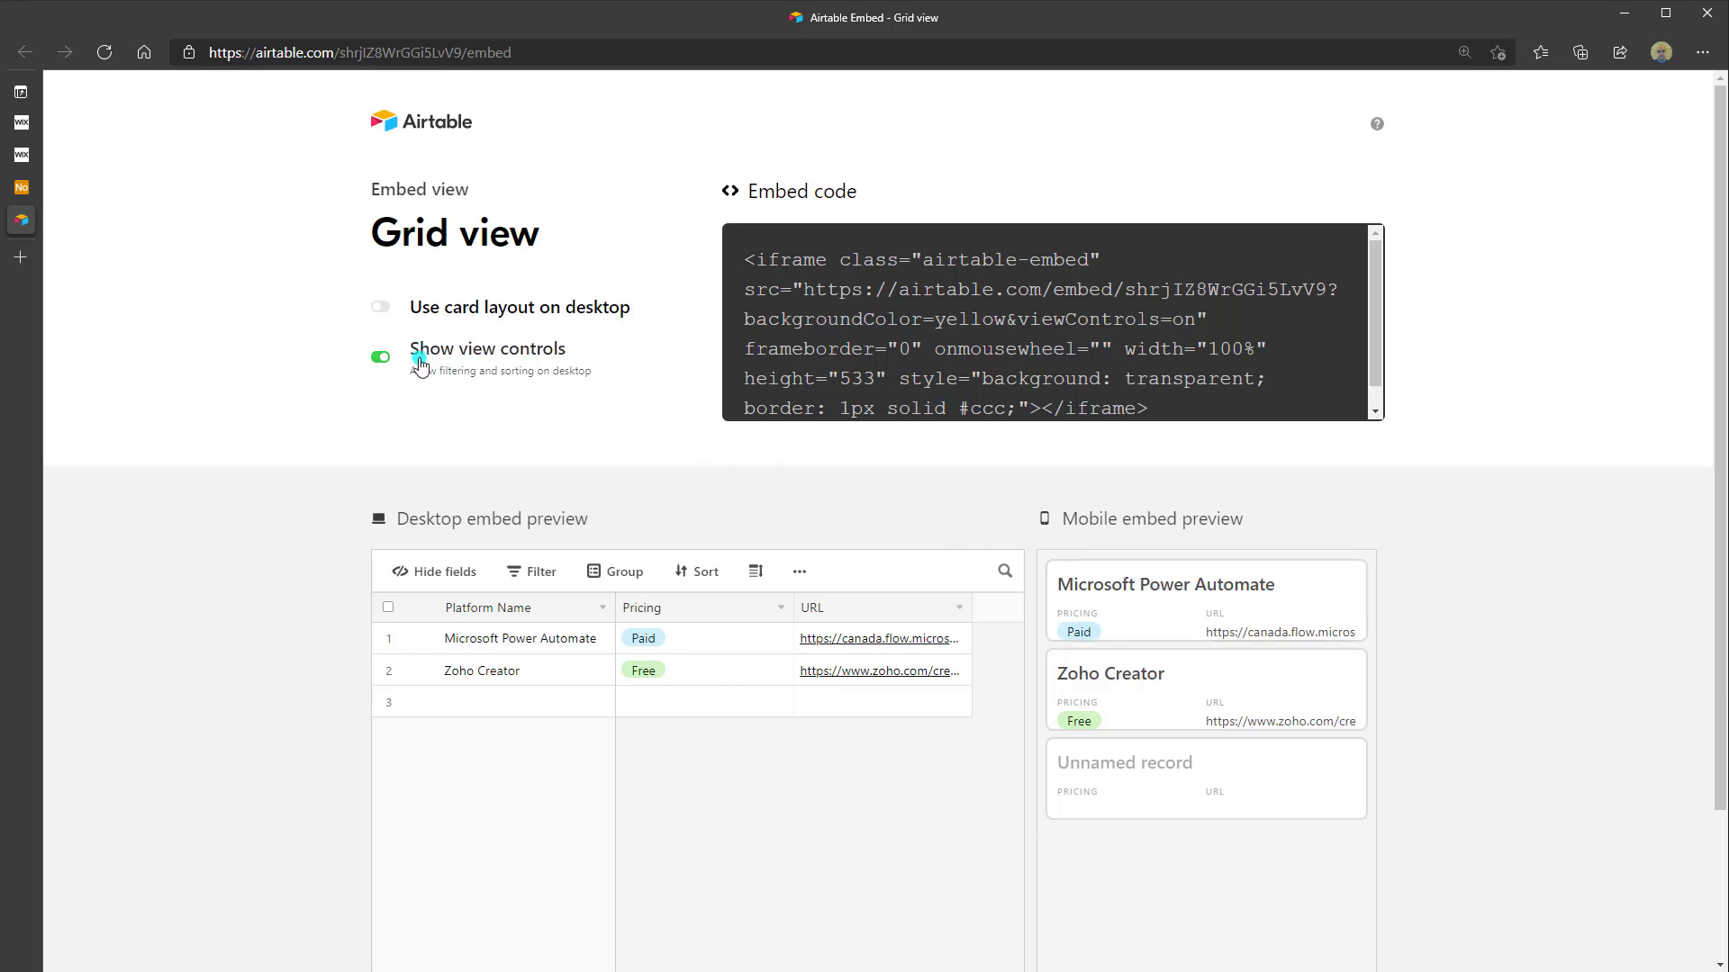
- Try the embed preview without view controls and with the desktop card layout, restoring each option
{"action": "left_click", "coordinate": [383, 360]}
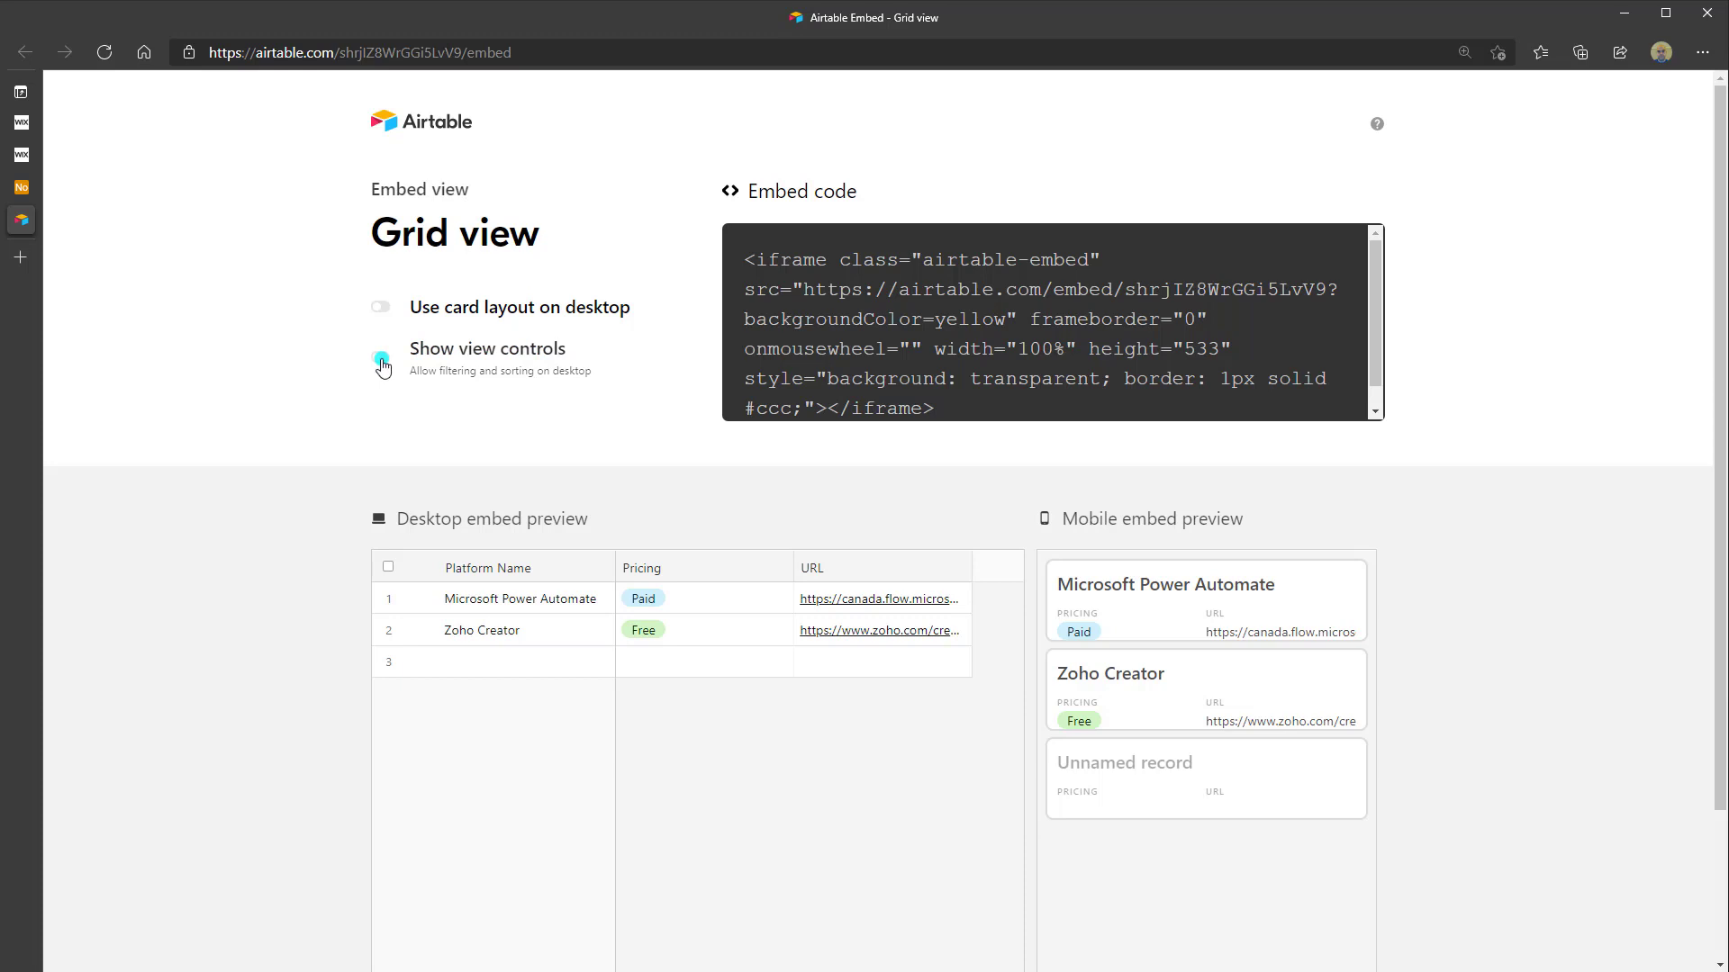
{"action": "left_click", "coordinate": [382, 360]}
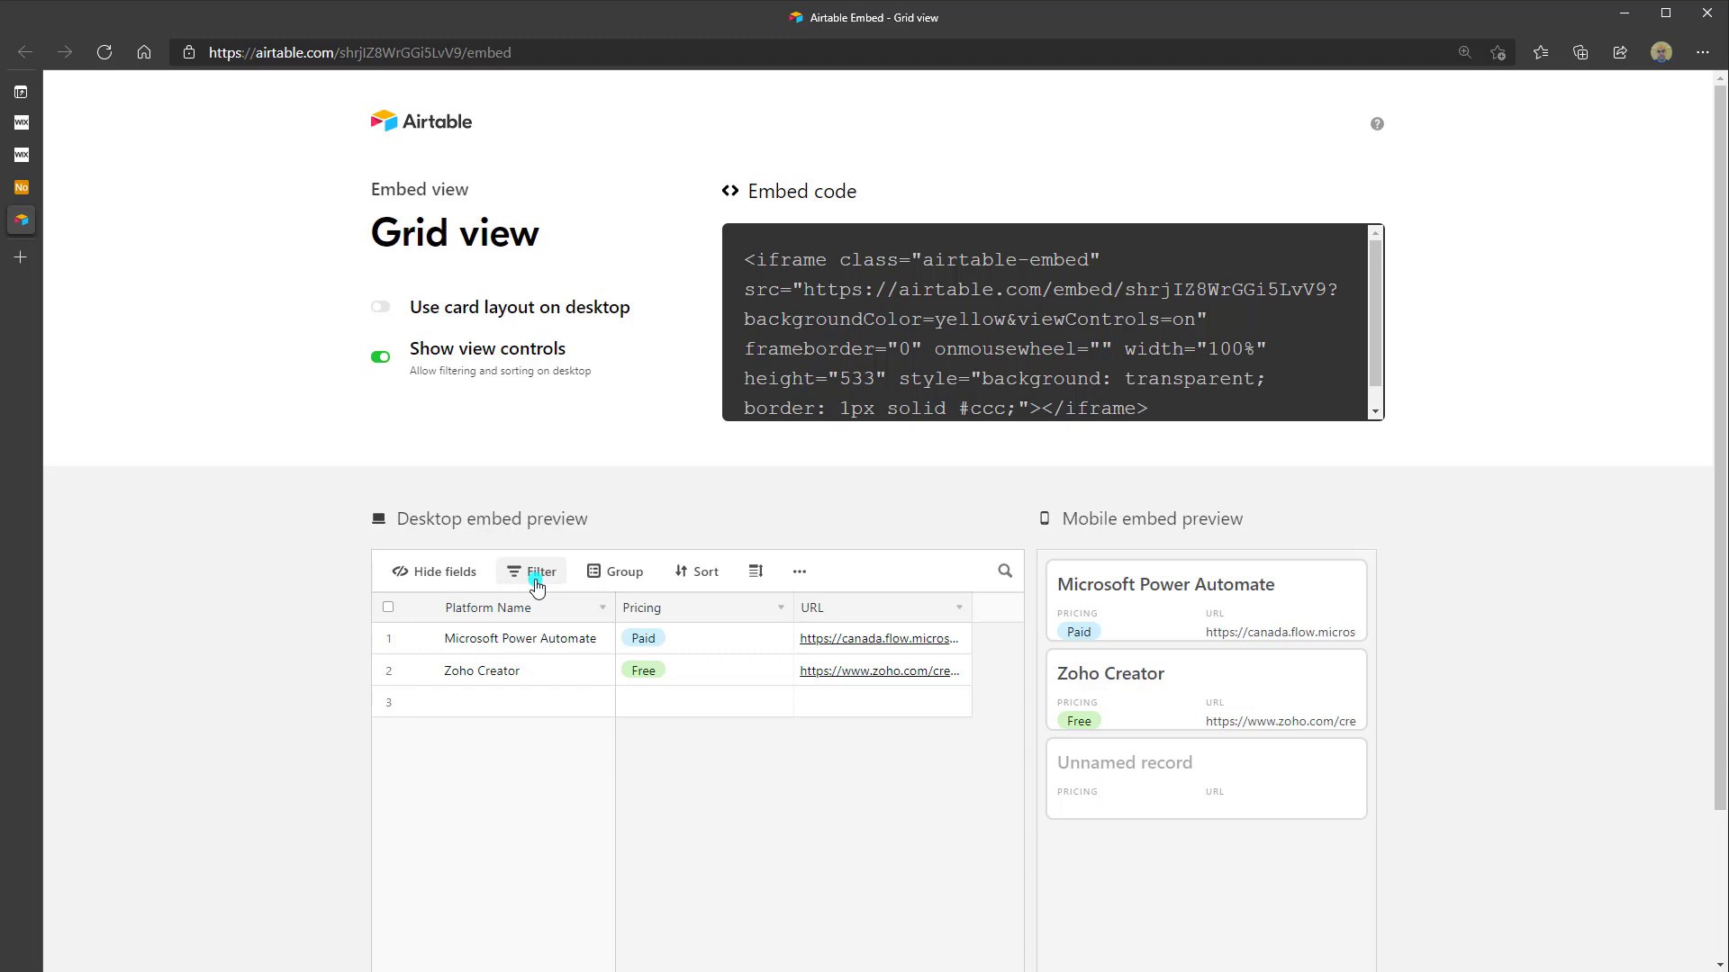
{"action": "left_click", "coordinate": [384, 309]}
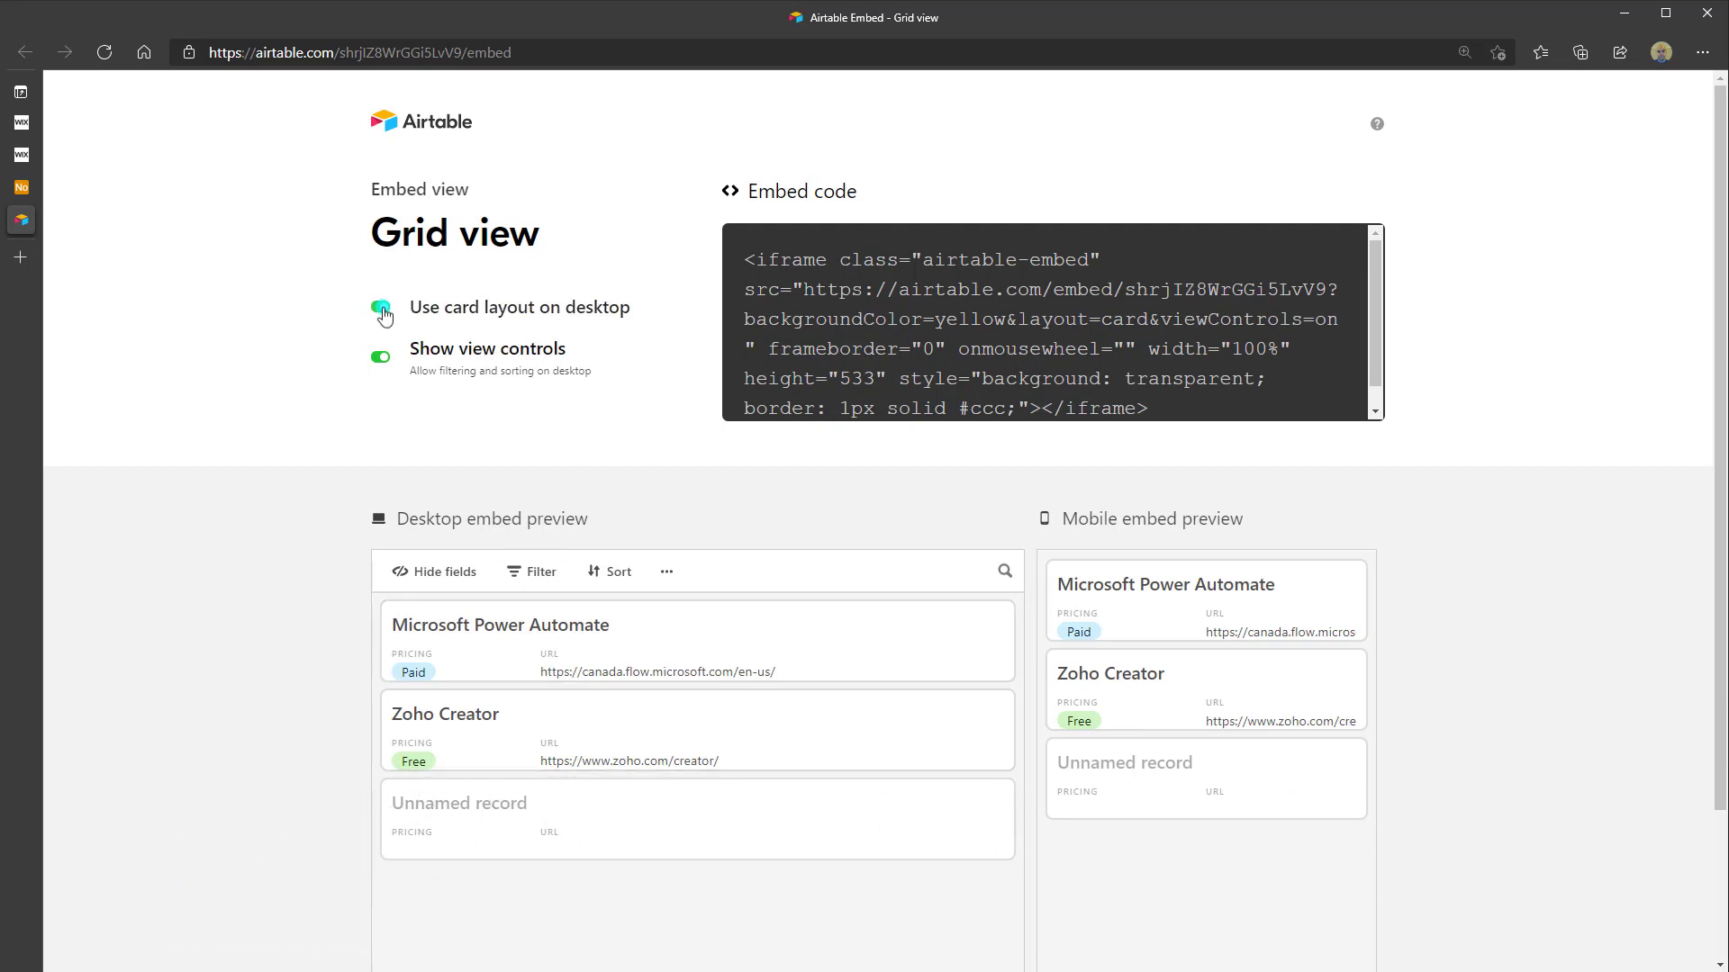
{"action": "left_click", "coordinate": [382, 309]}
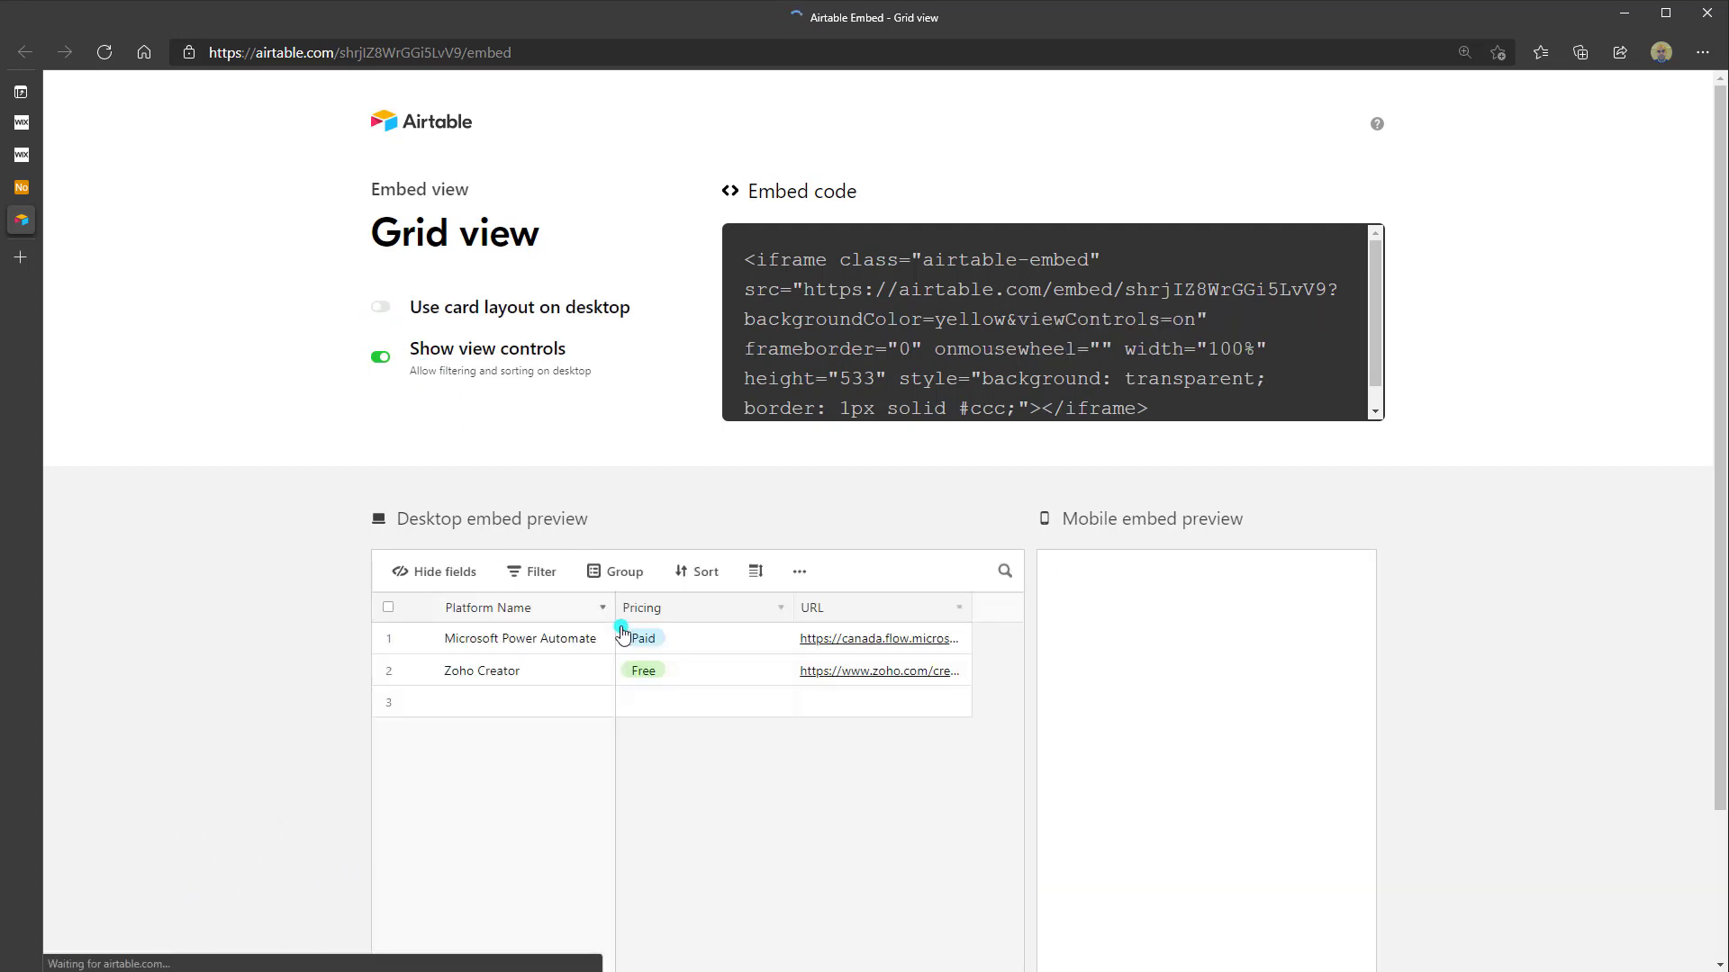
- Copy the whole iframe embed code of the grid view and switch to the Wix Website Editor
{"action": "left_click", "coordinate": [923, 323]}
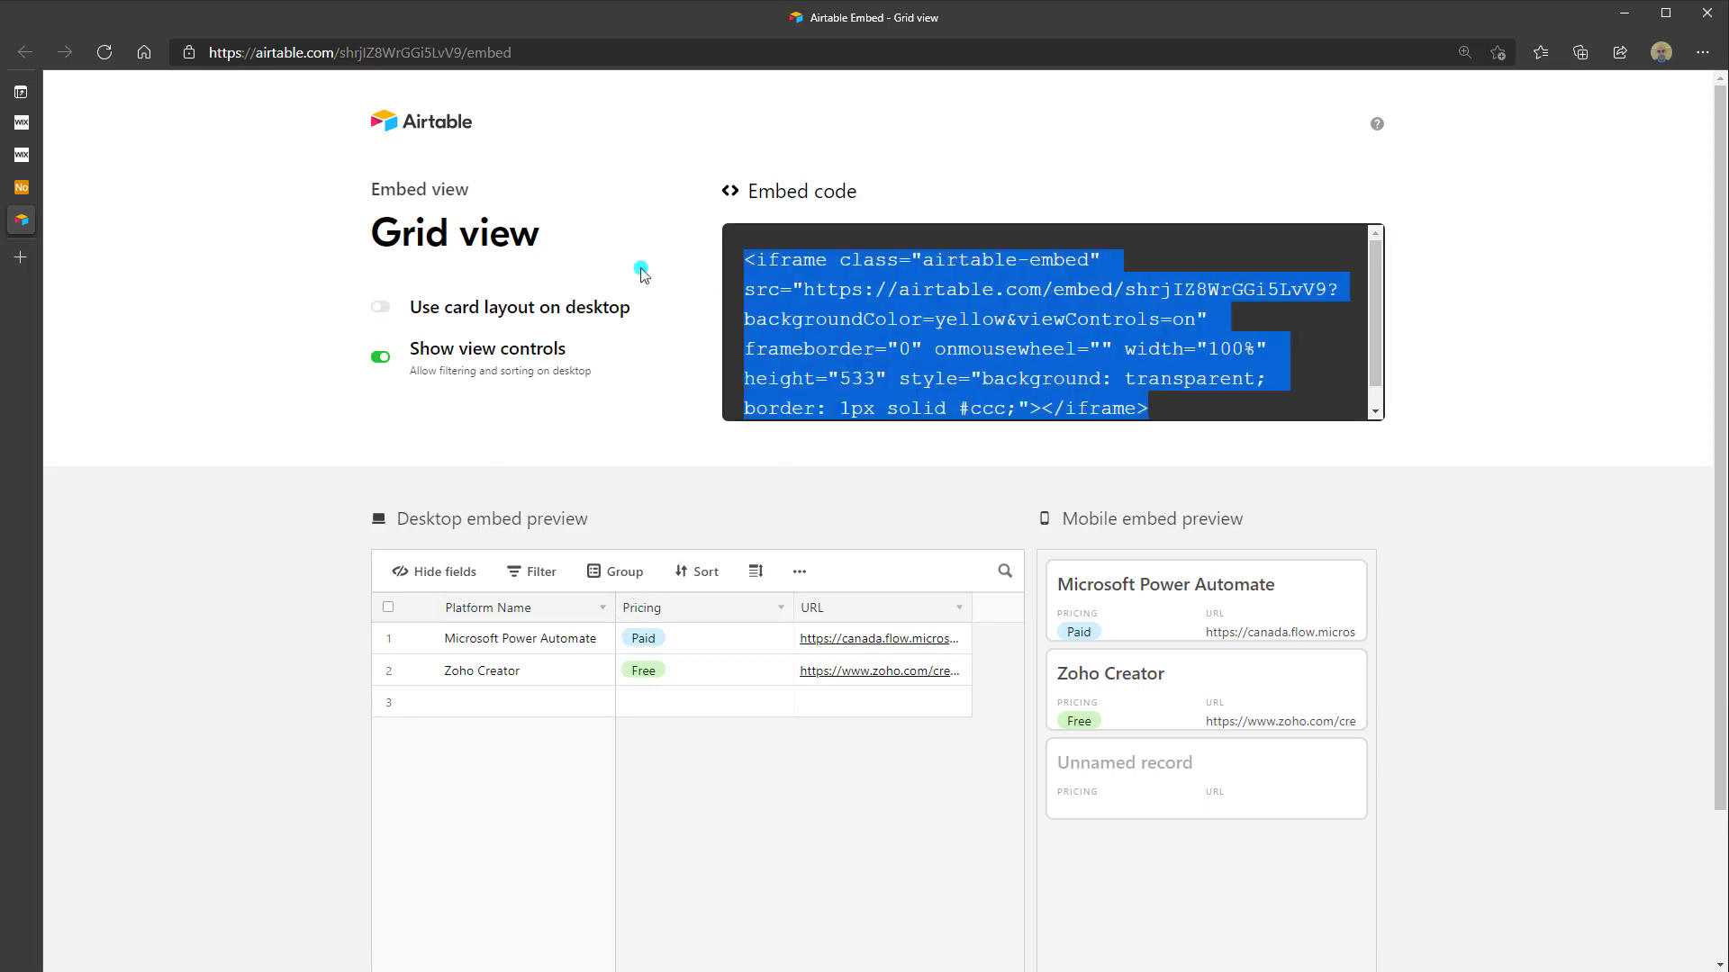
{"action": "mouse_move", "coordinate": [41, 157]}
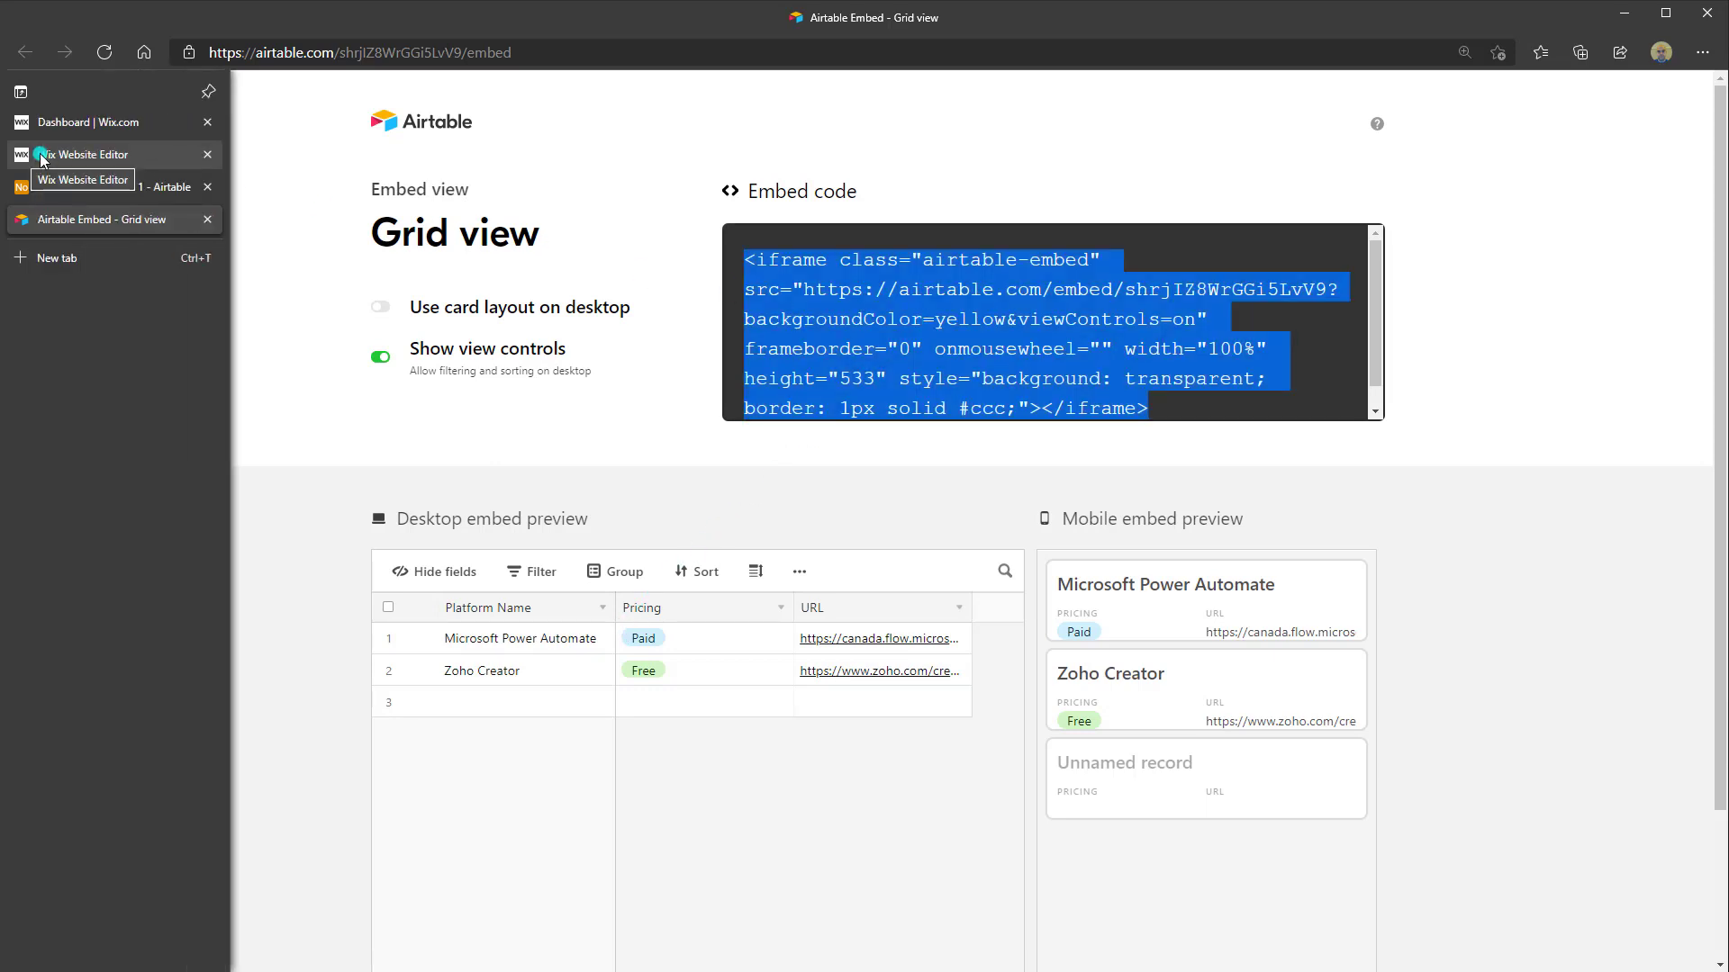
{"action": "left_click", "coordinate": [41, 158]}
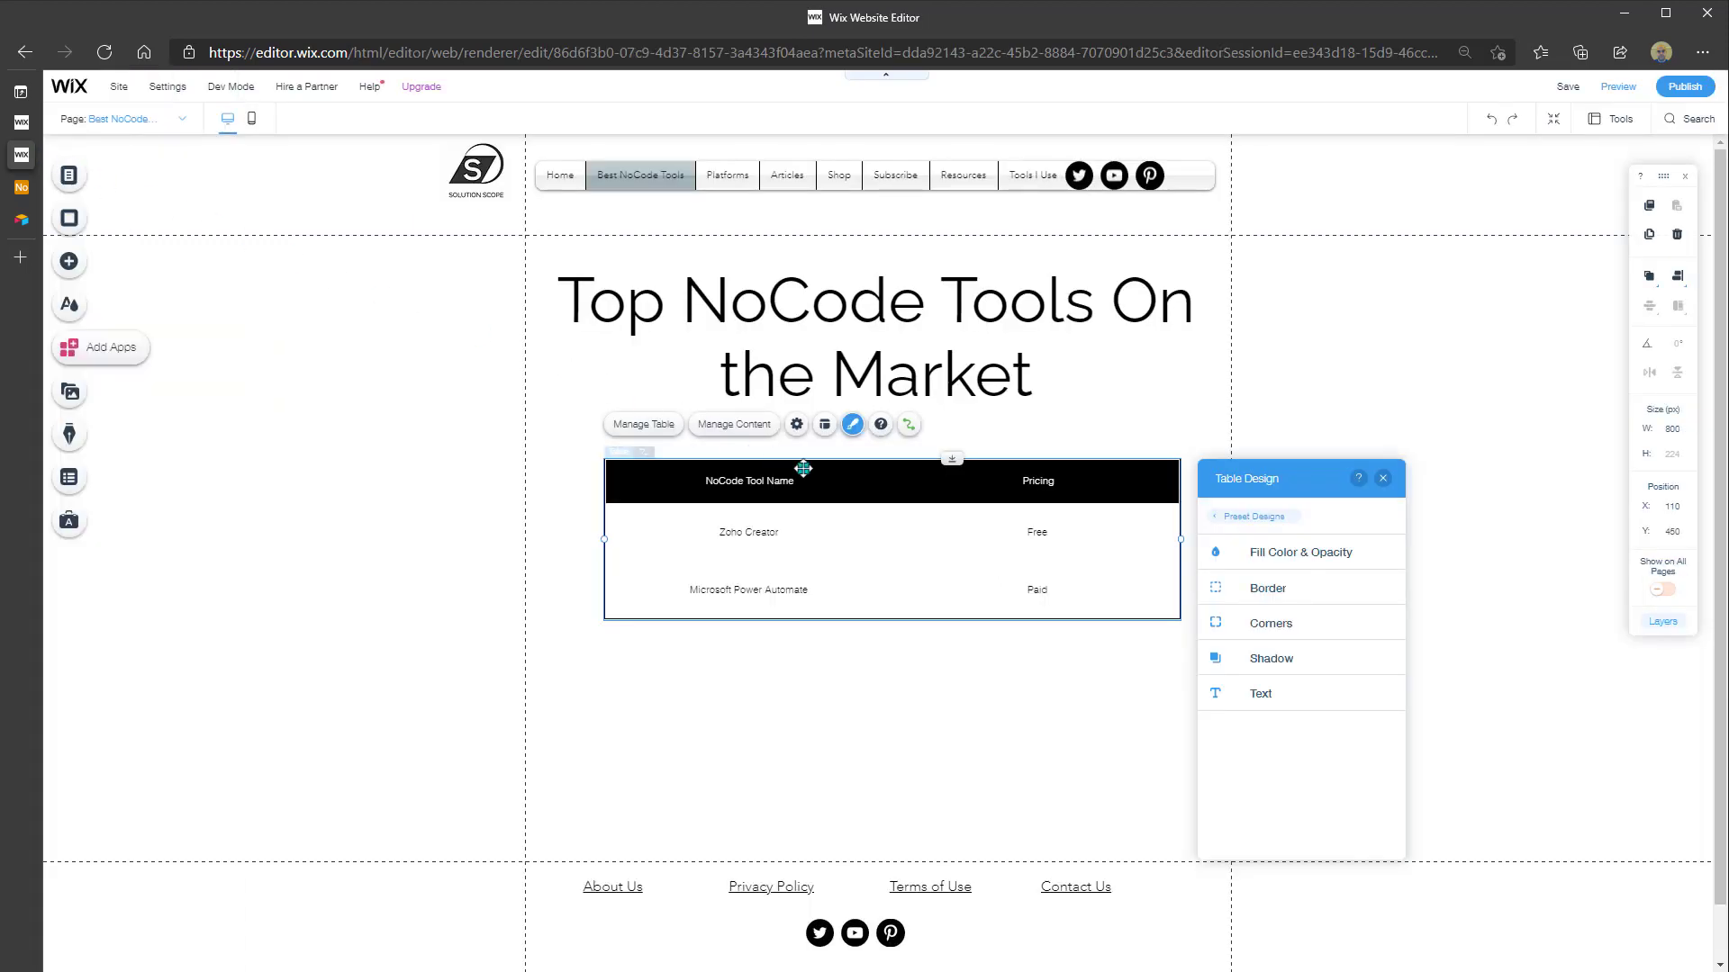
- Delete the existing NoCode tools table and its NoCode Tools dataset from the page
{"action": "key", "text": "Delete"}
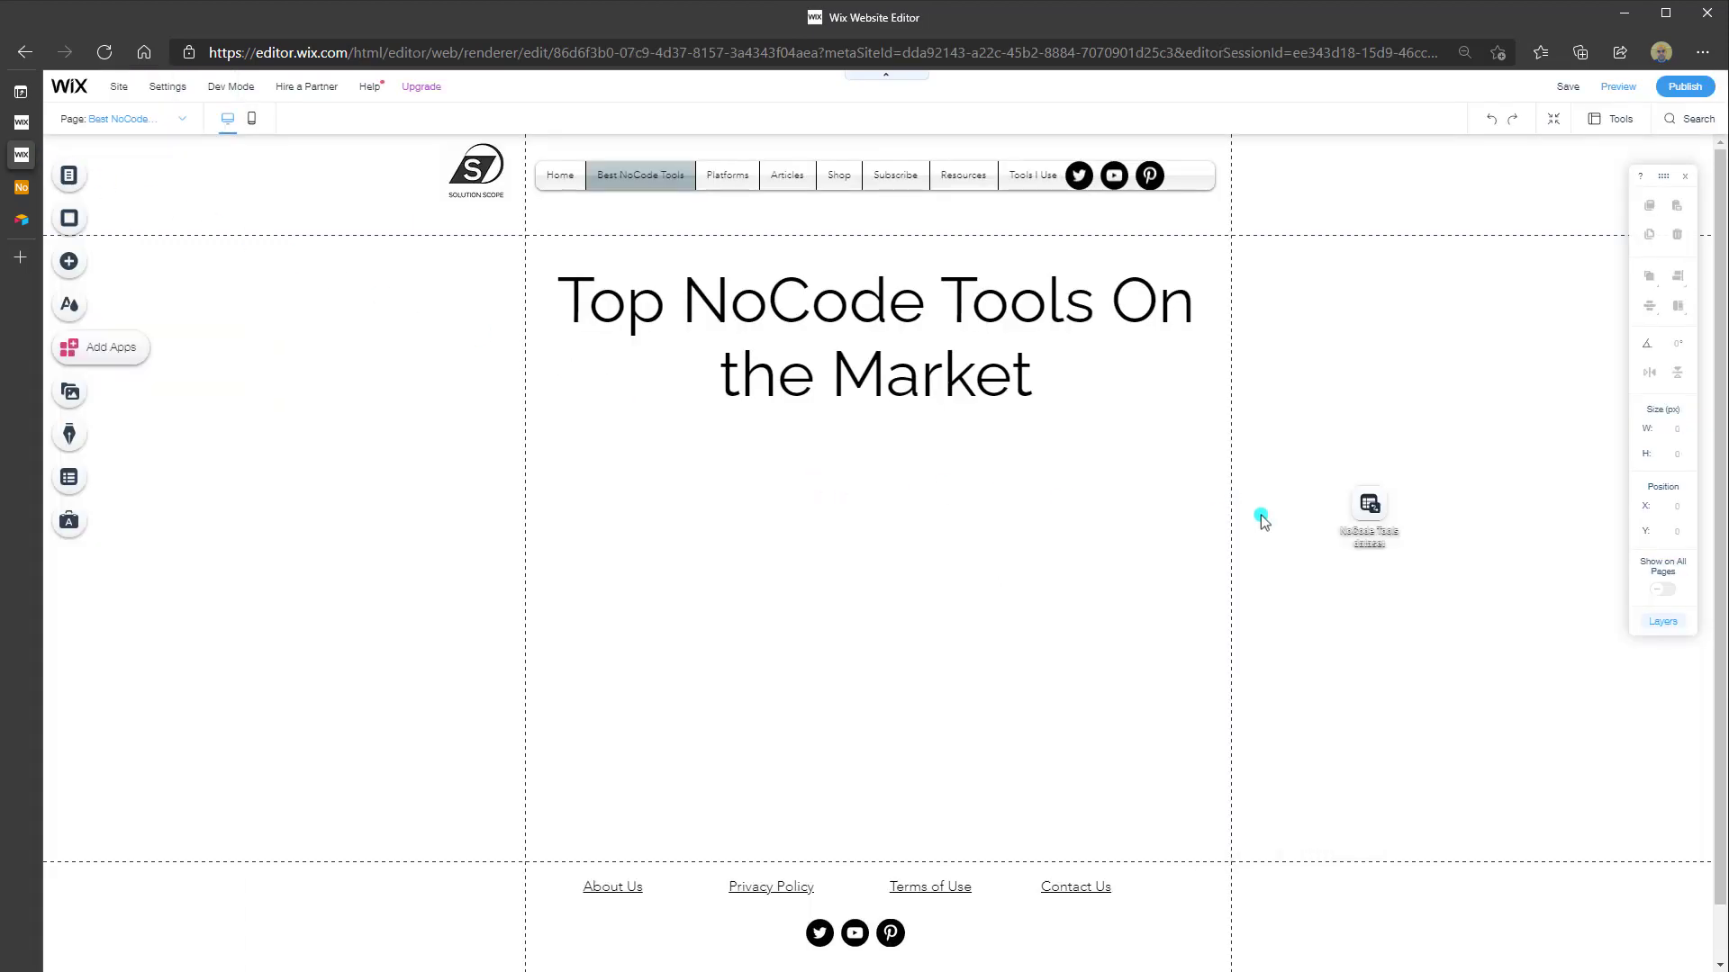
{"action": "left_click", "coordinate": [1387, 529]}
{"action": "key", "text": "Delete"}
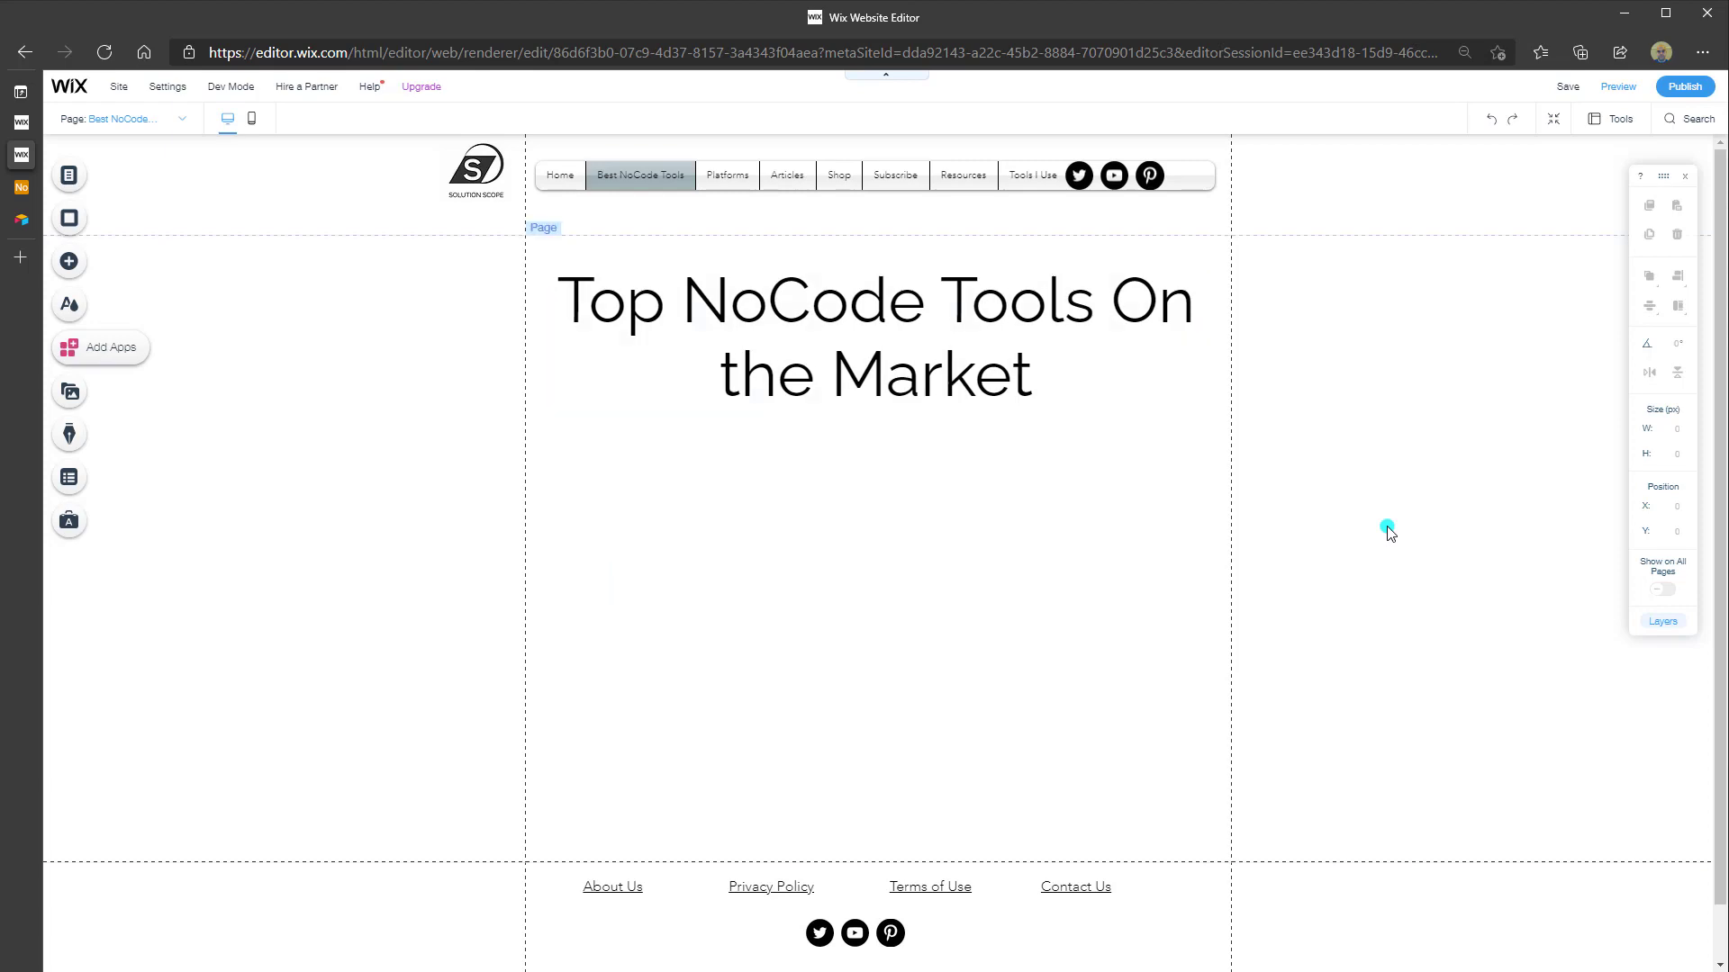
- Add an Embed a Widget HTML element to the page and apply the copied Airtable iframe code to it
{"action": "left_click", "coordinate": [81, 265]}
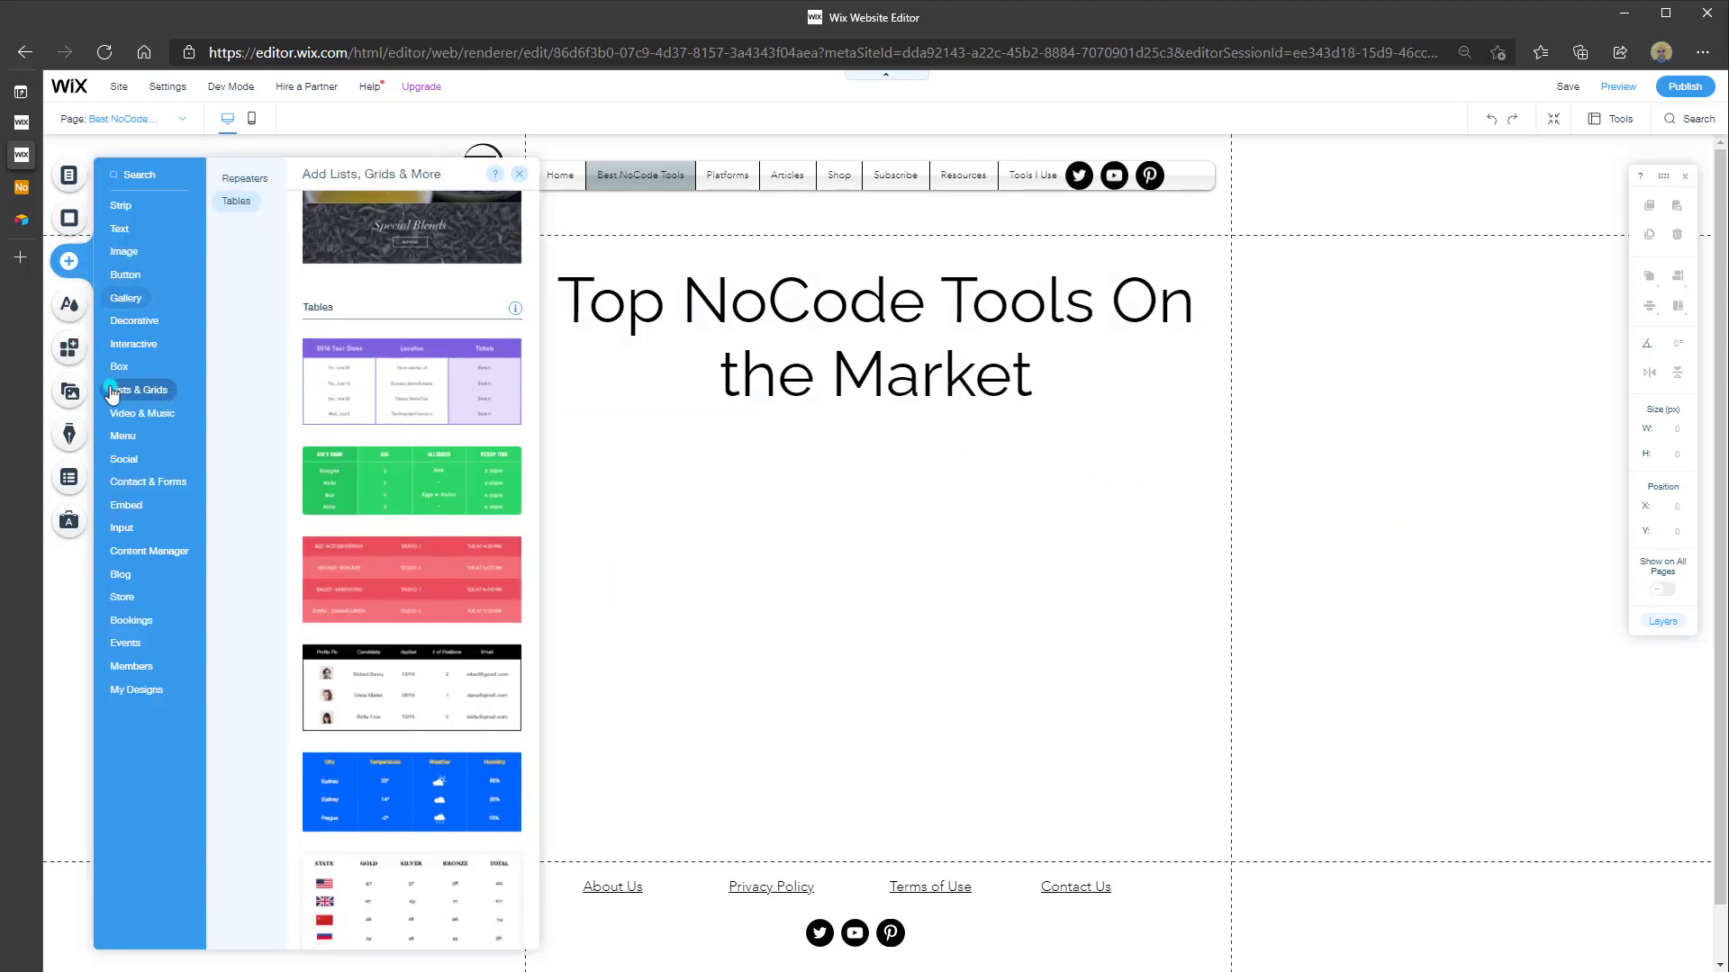
{"action": "mouse_move", "coordinate": [135, 516]}
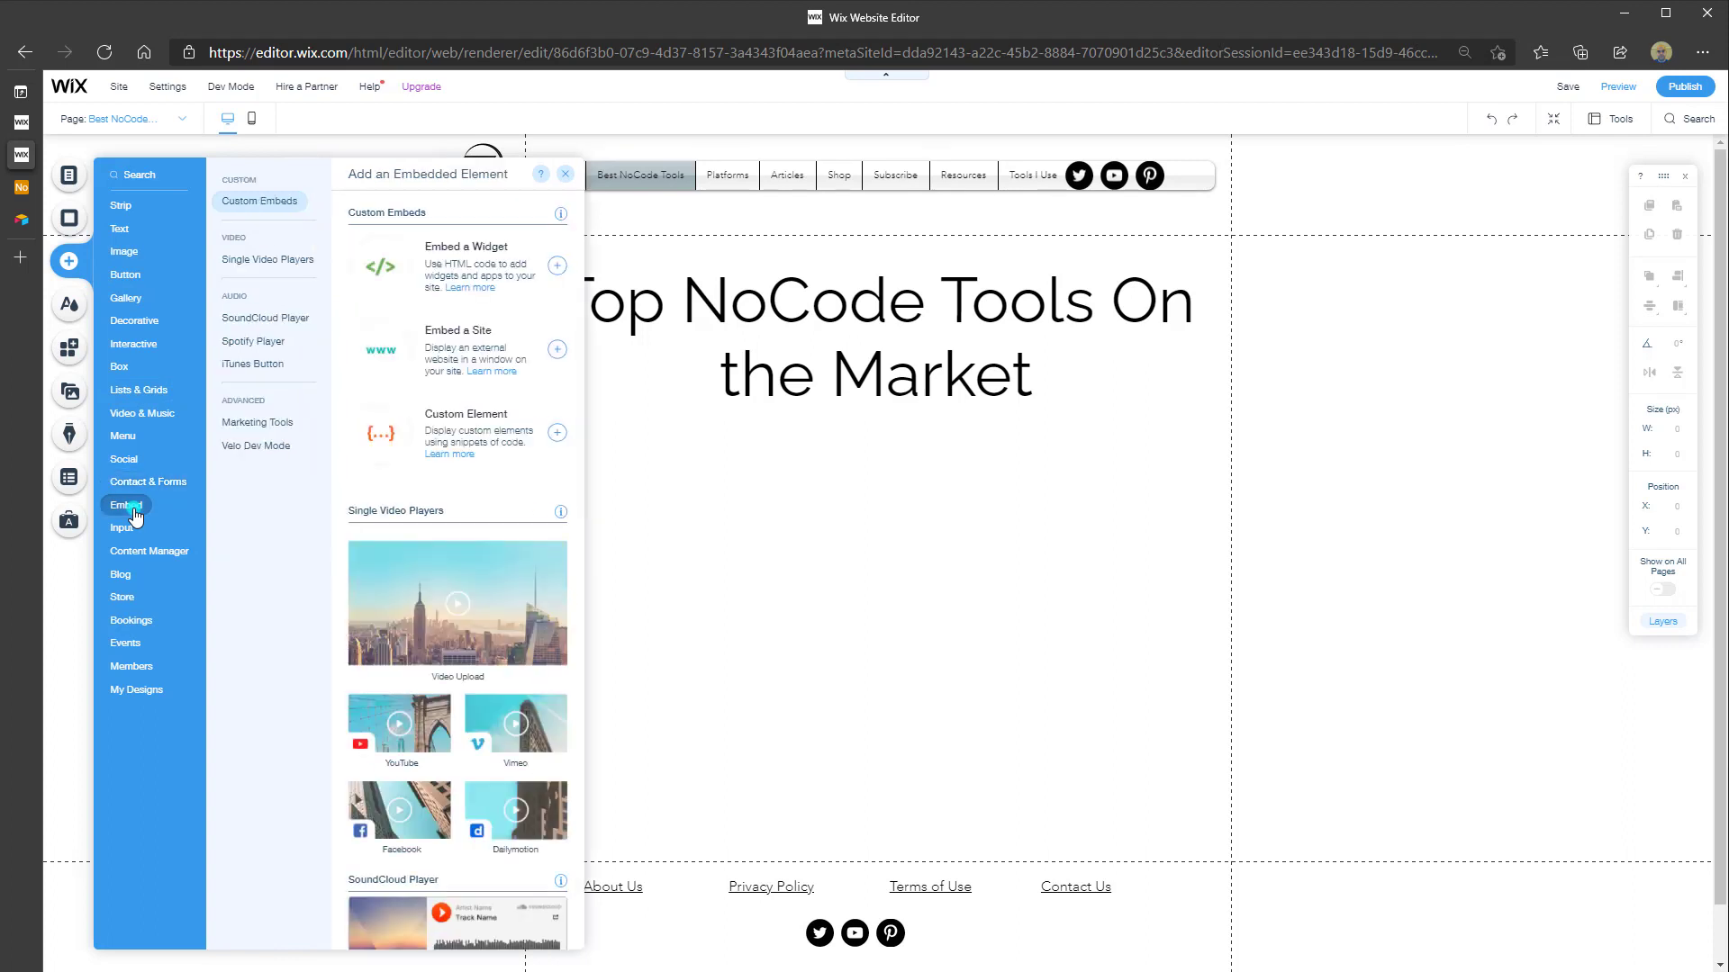
{"action": "left_click", "coordinate": [508, 277]}
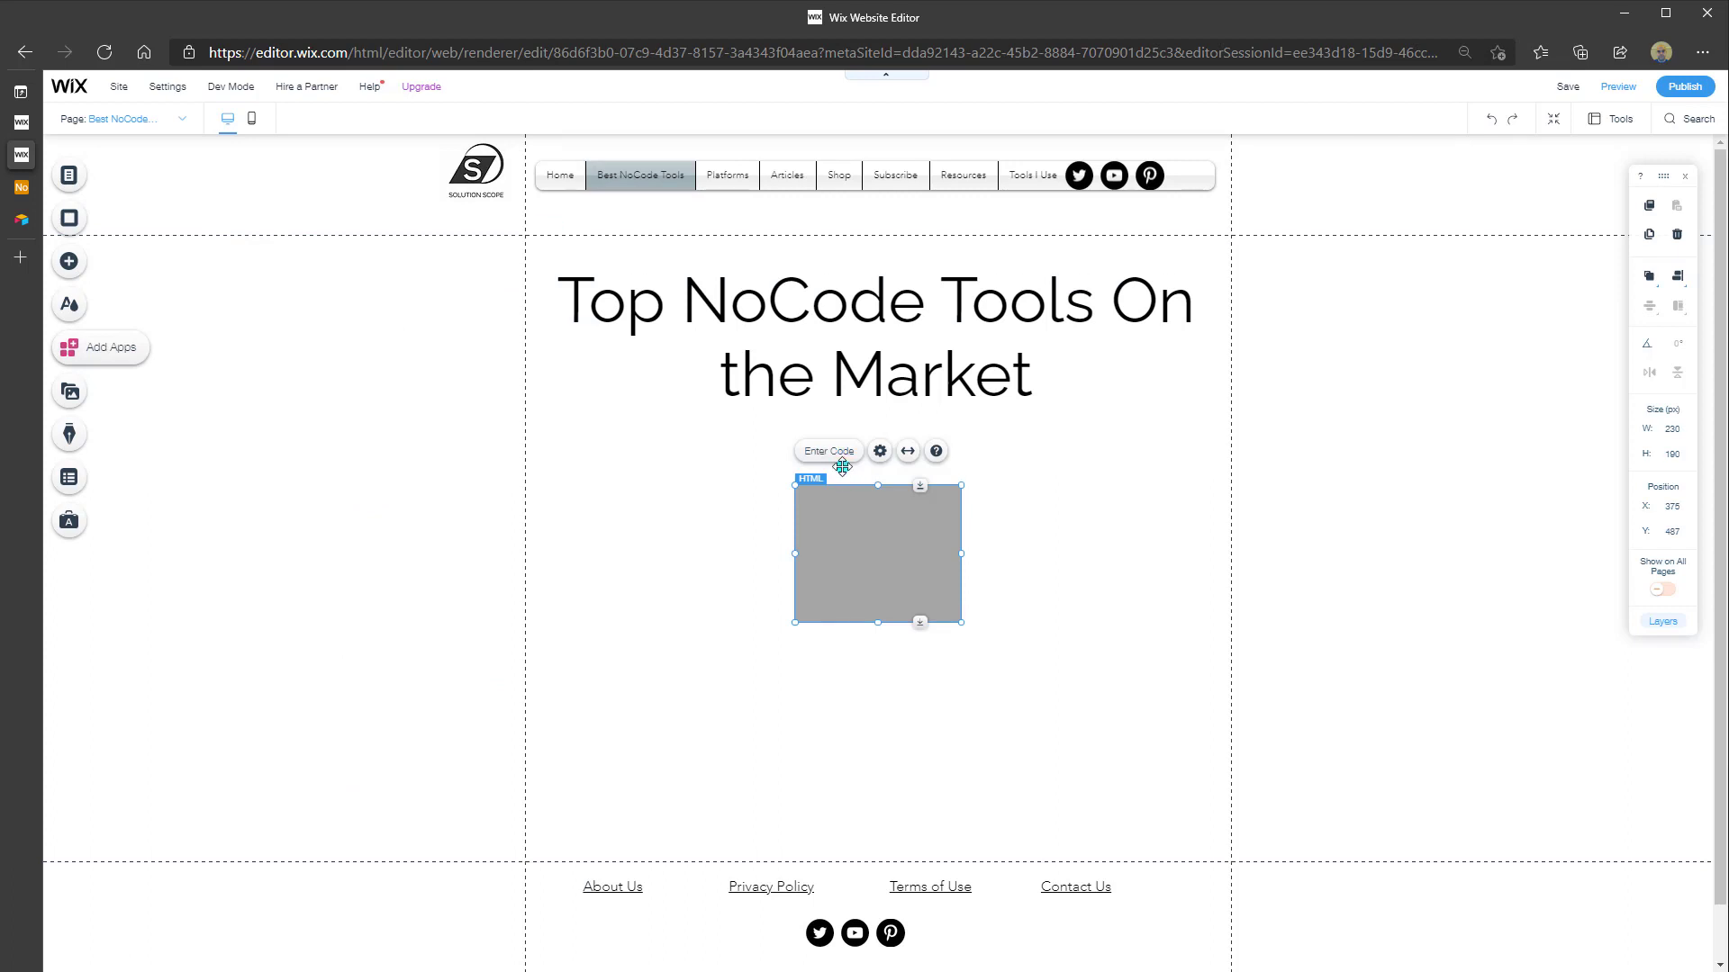
{"action": "left_click", "coordinate": [835, 451]}
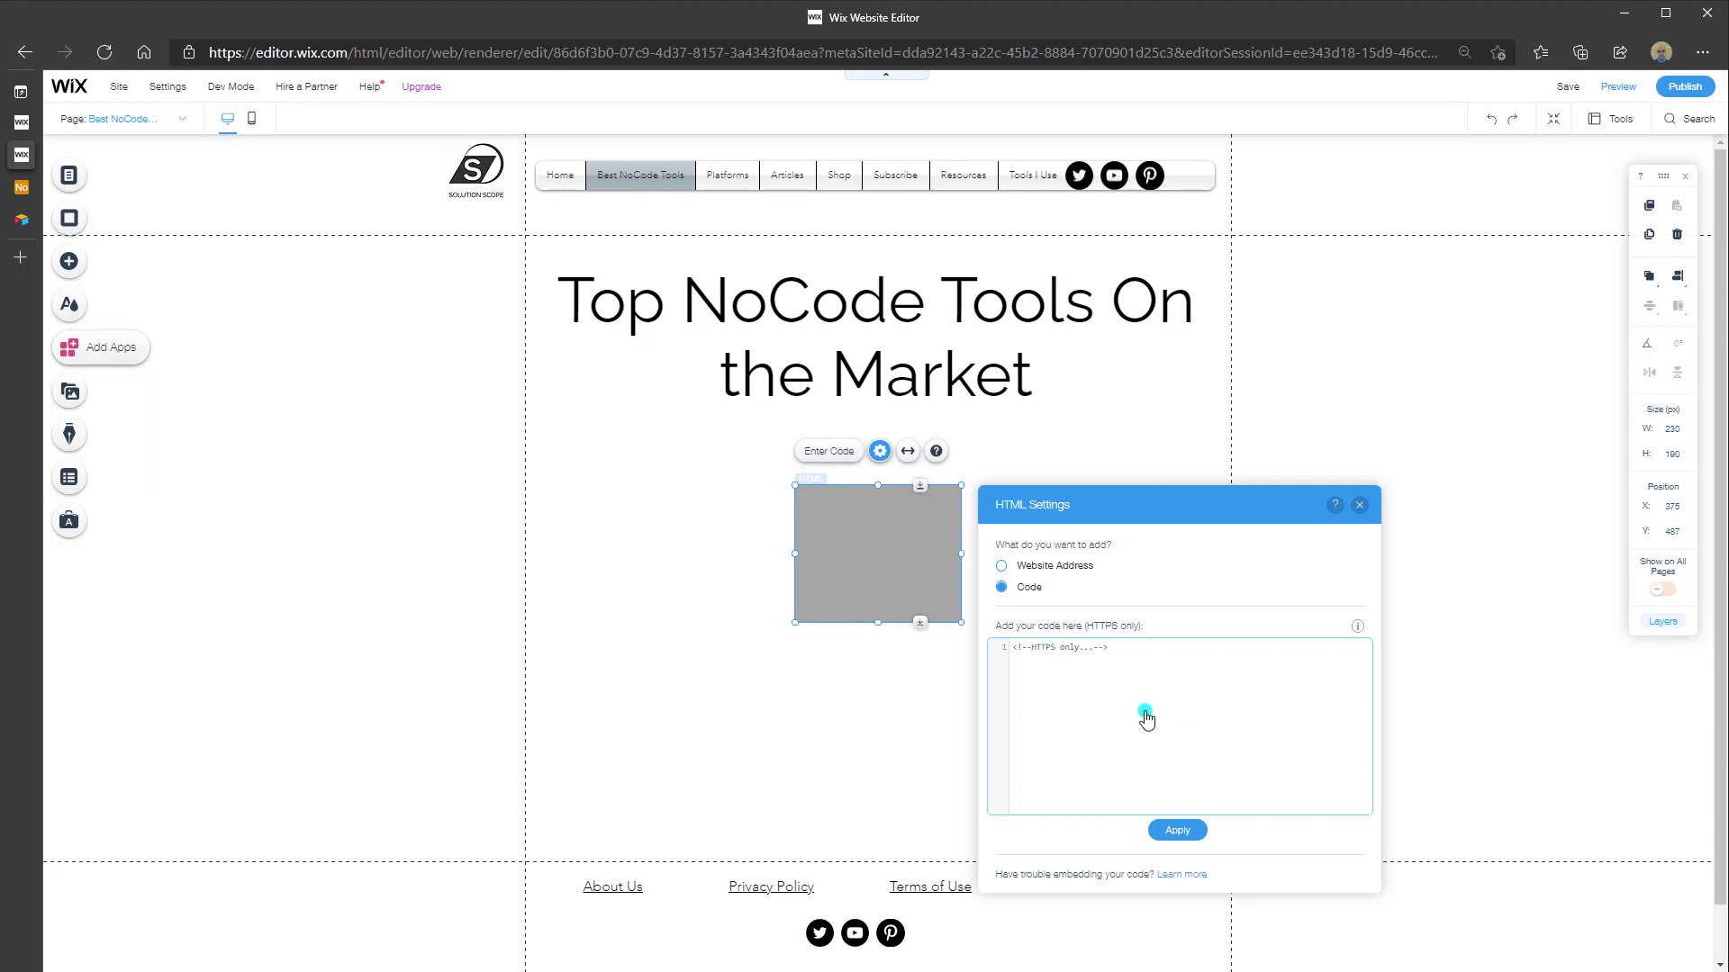
{"action": "key", "text": "ctrl+v"}
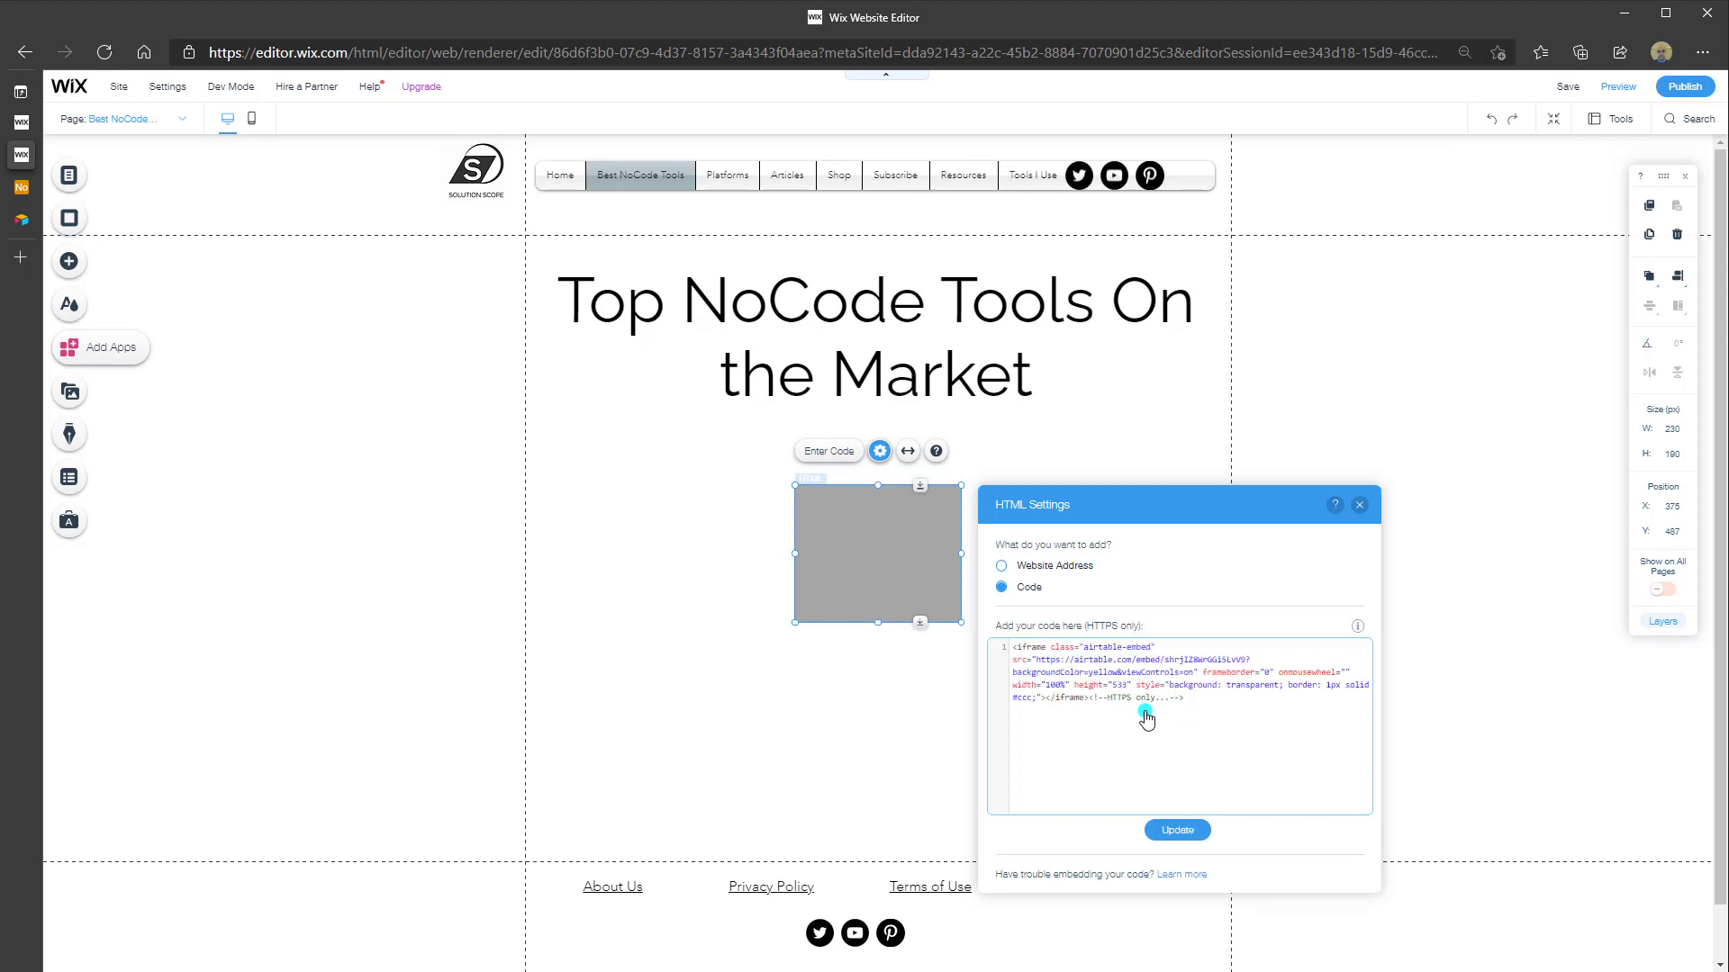
{"action": "left_click", "coordinate": [1180, 832]}
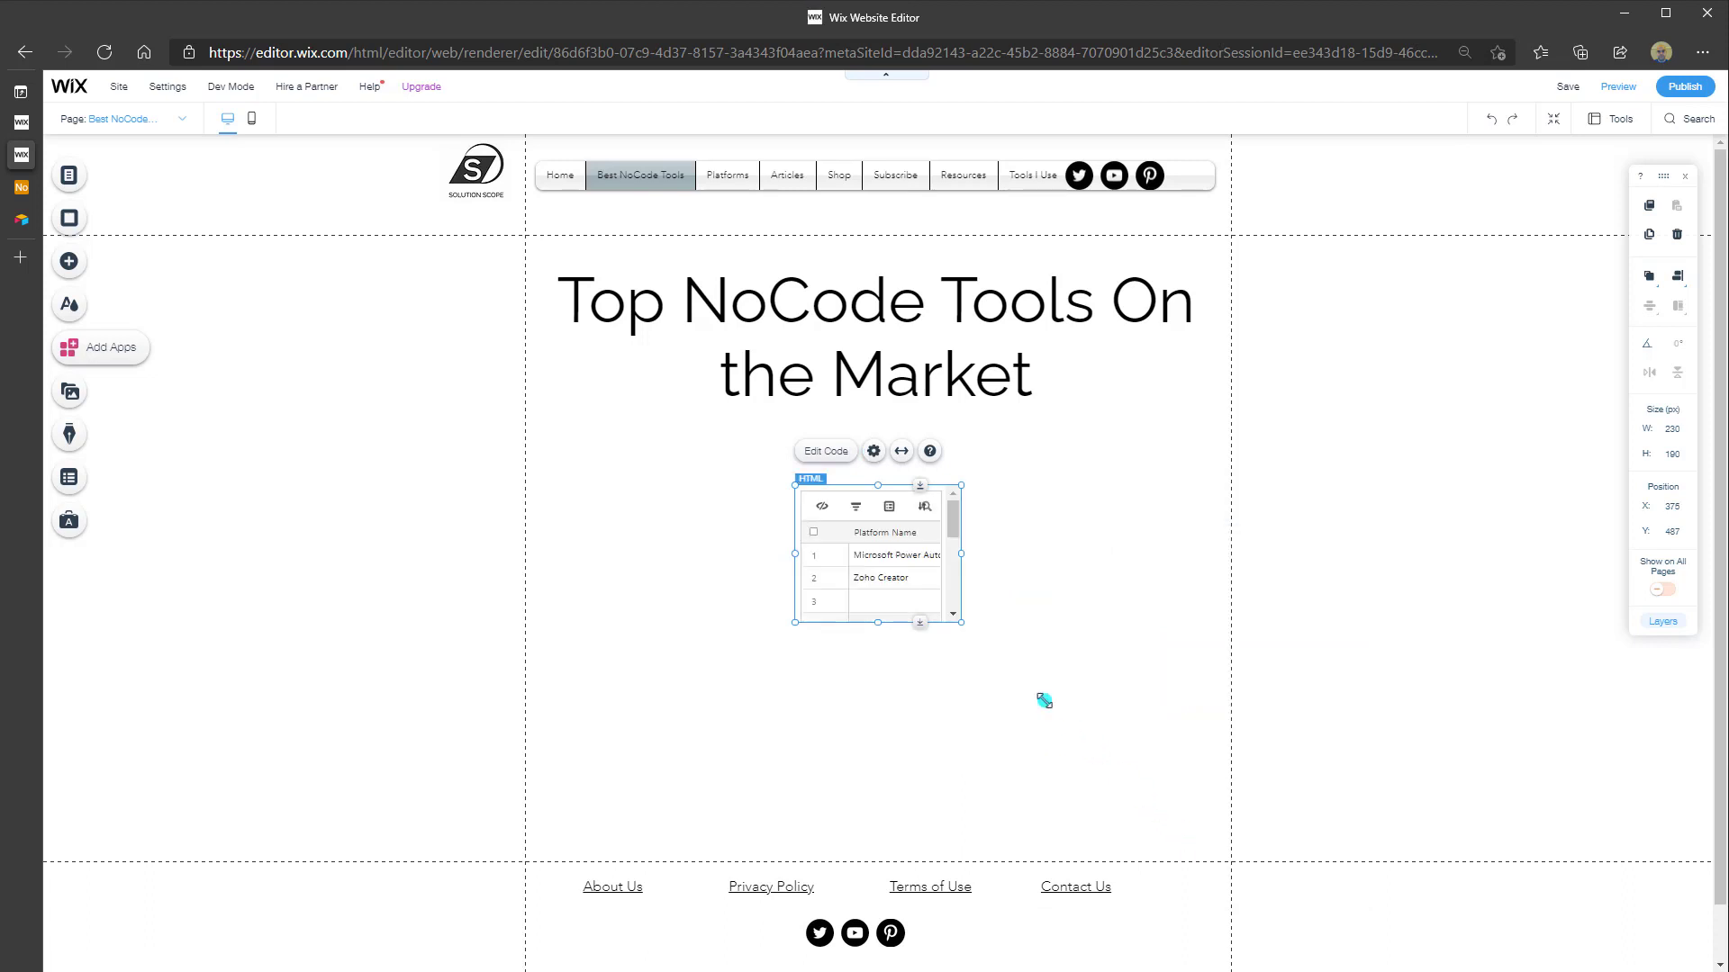
- Enlarge the embedded Airtable element to about 787 by 376 px and move it to about X 55, Y 471 under the heading
{"action": "left_click_drag", "start_coordinate": [960, 622], "coordinate": [1261, 714]}
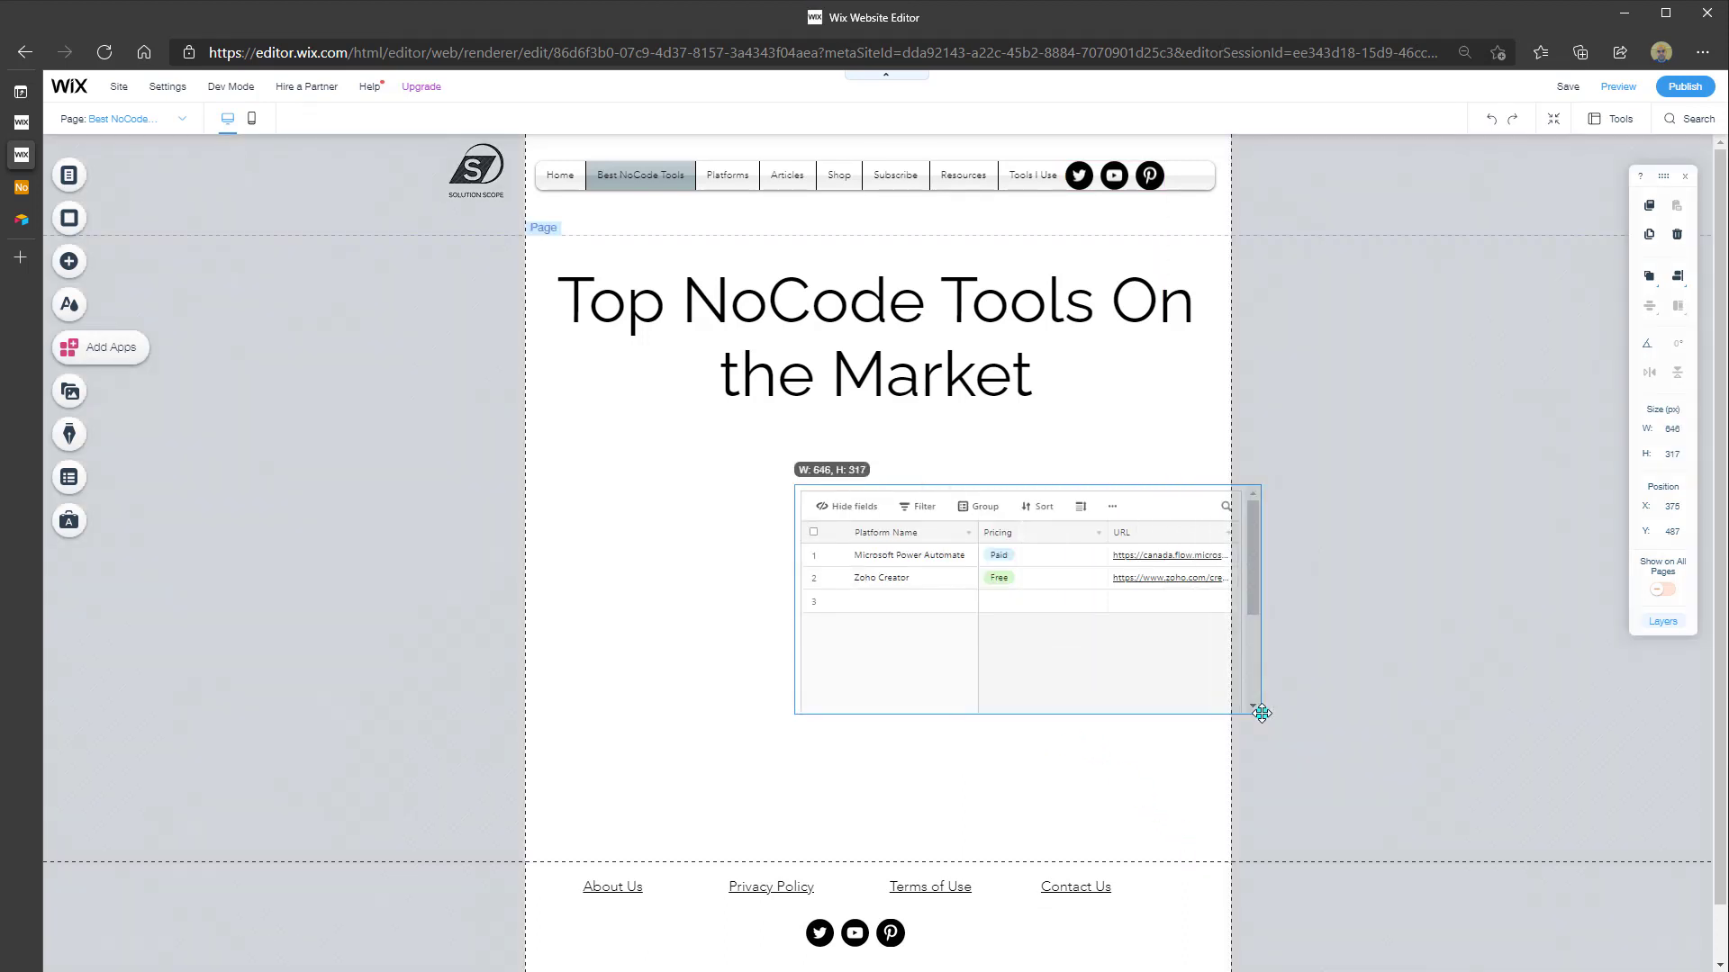
{"action": "left_click_drag", "start_coordinate": [1123, 494], "coordinate": [893, 482]}
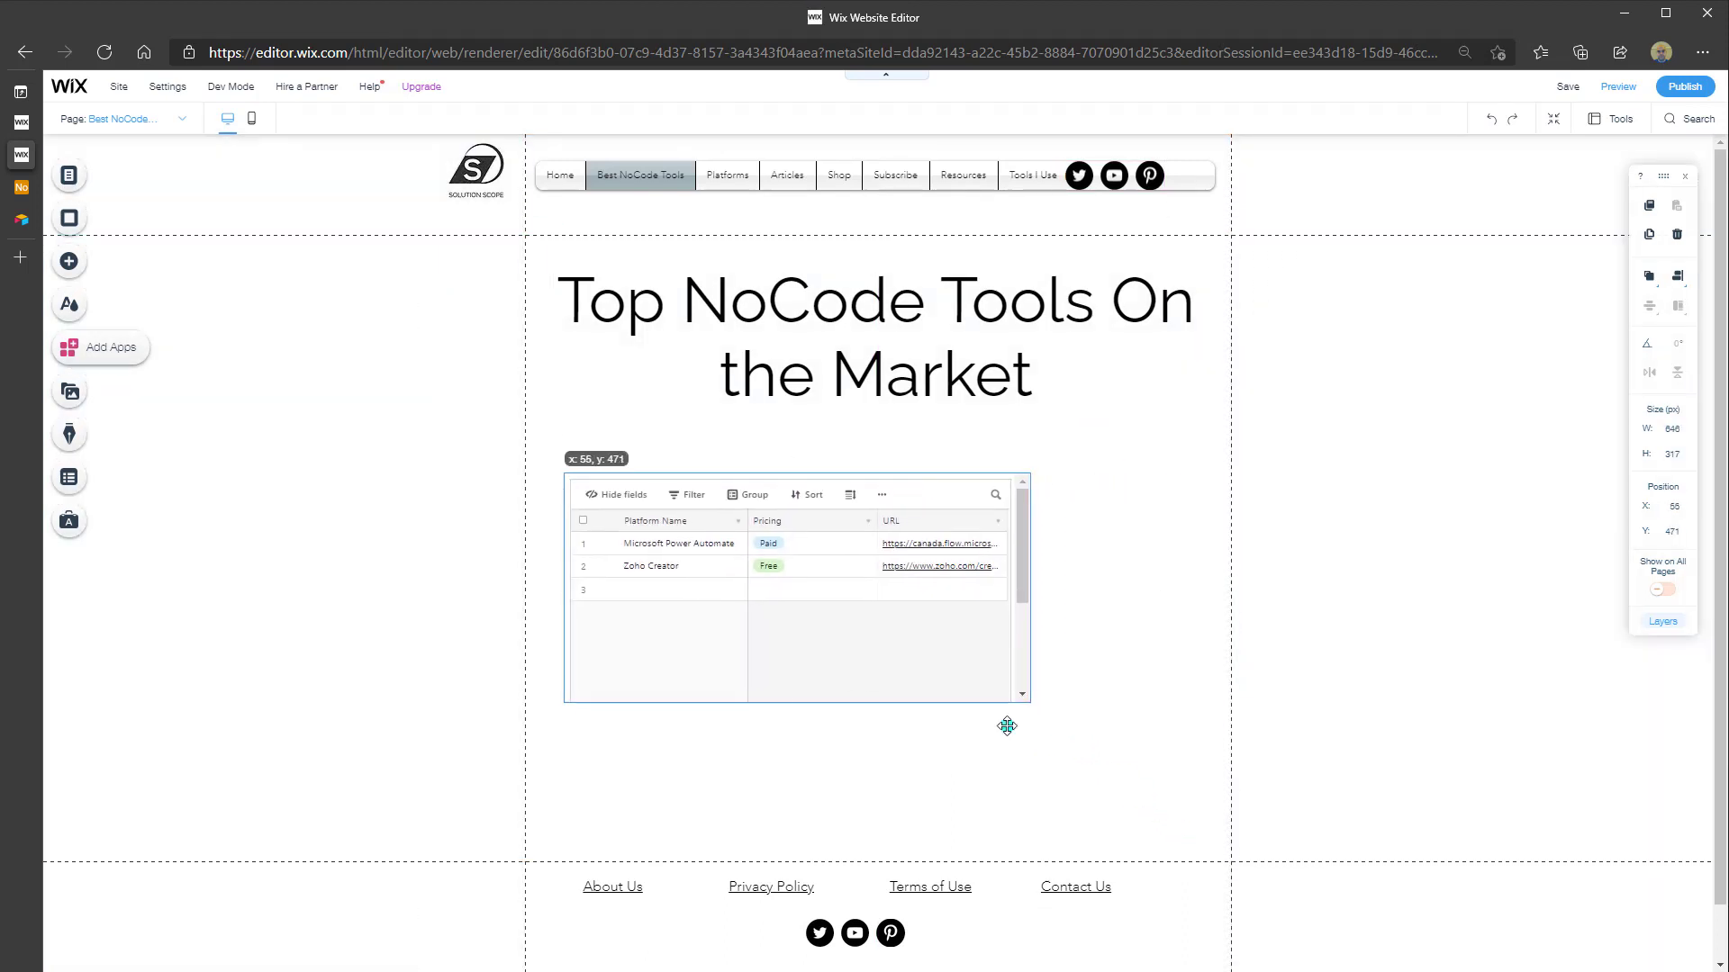
{"action": "left_click_drag", "start_coordinate": [1030, 702], "coordinate": [1173, 751]}
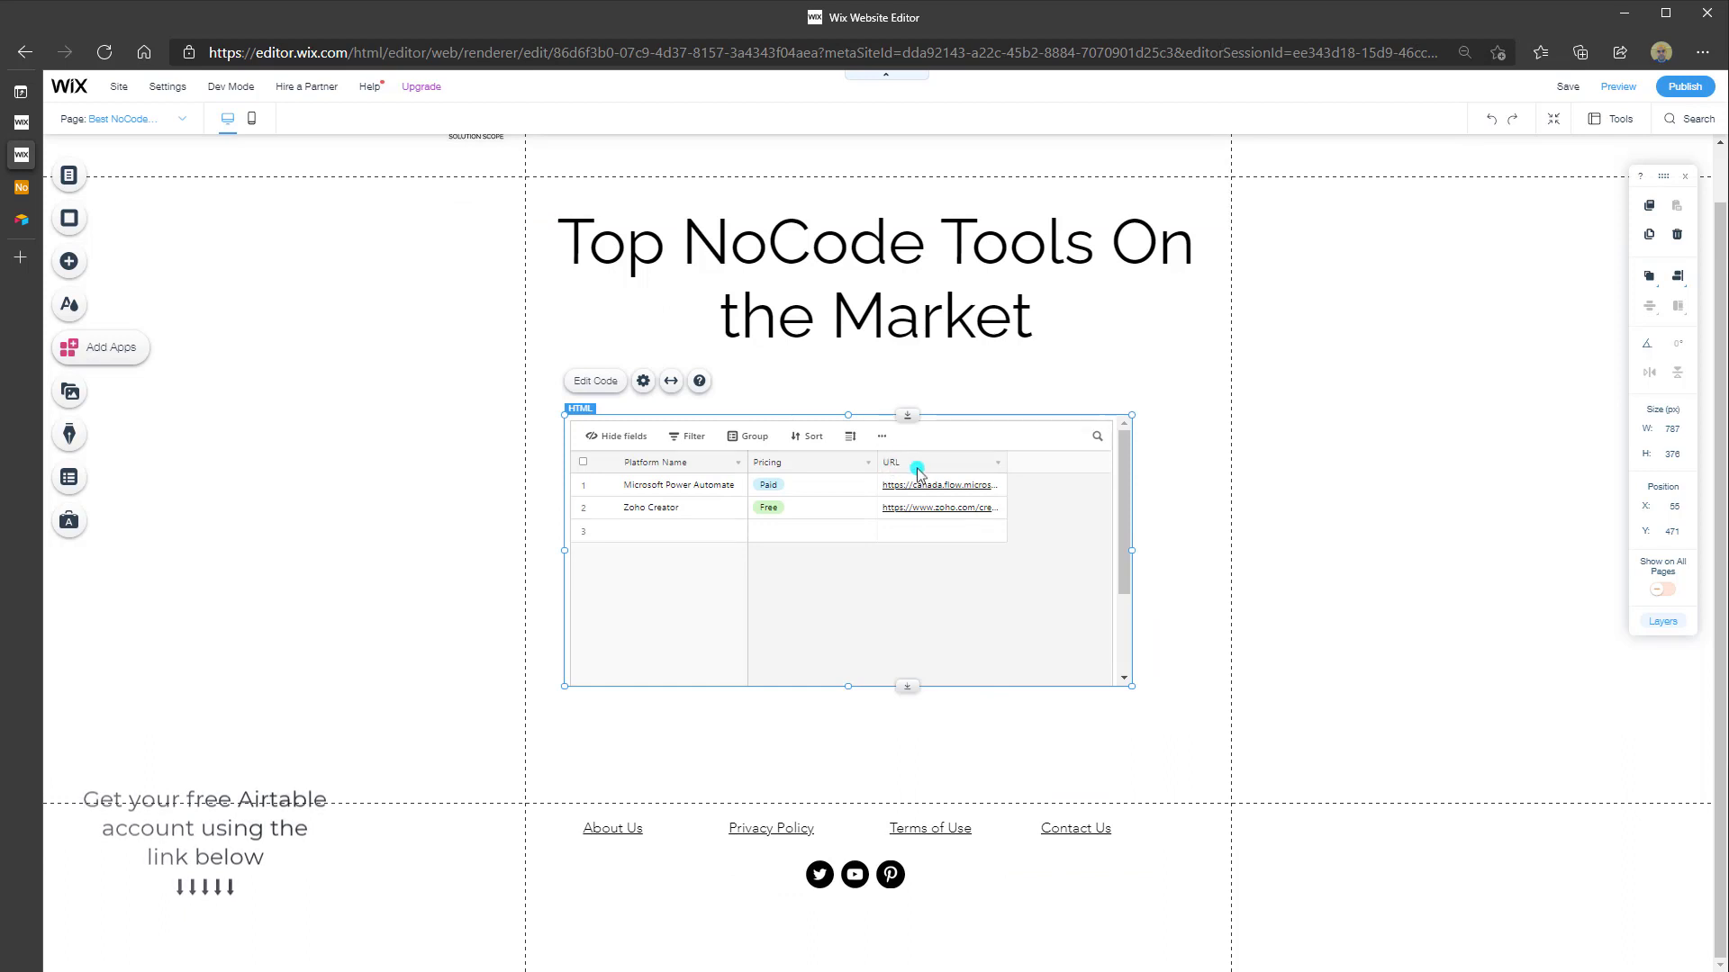
- Deselect the embedded element and preview the page
{"action": "left_click", "coordinate": [1196, 525]}
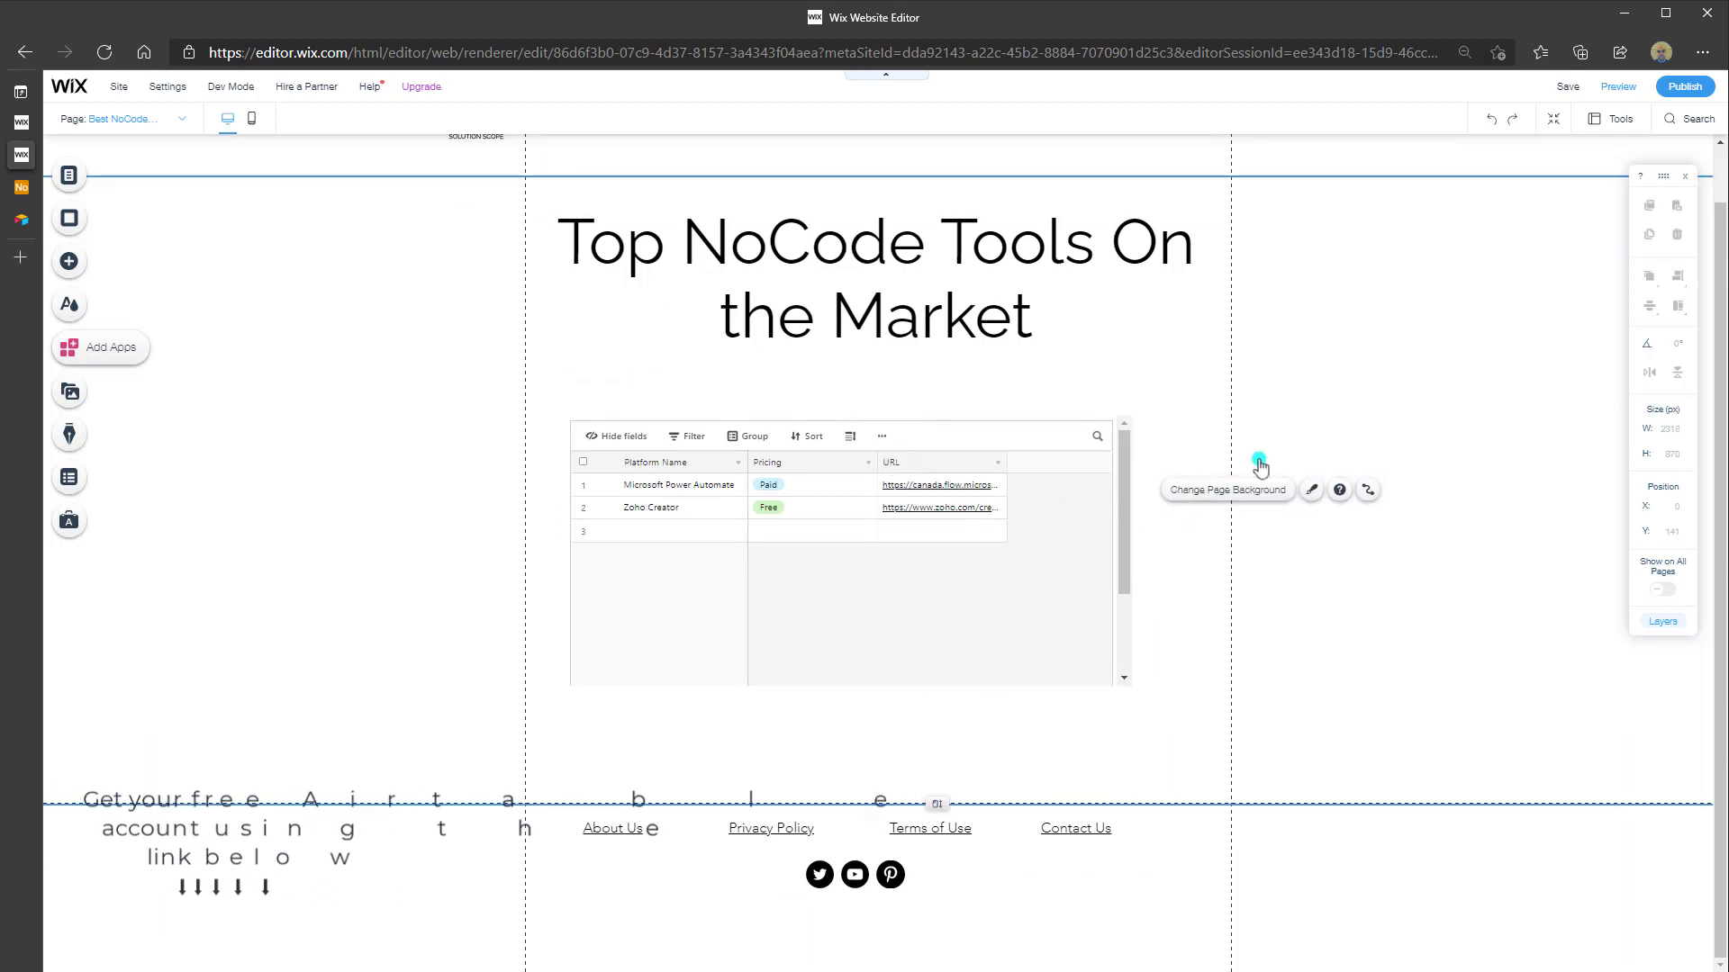
{"action": "left_click", "coordinate": [1618, 87]}
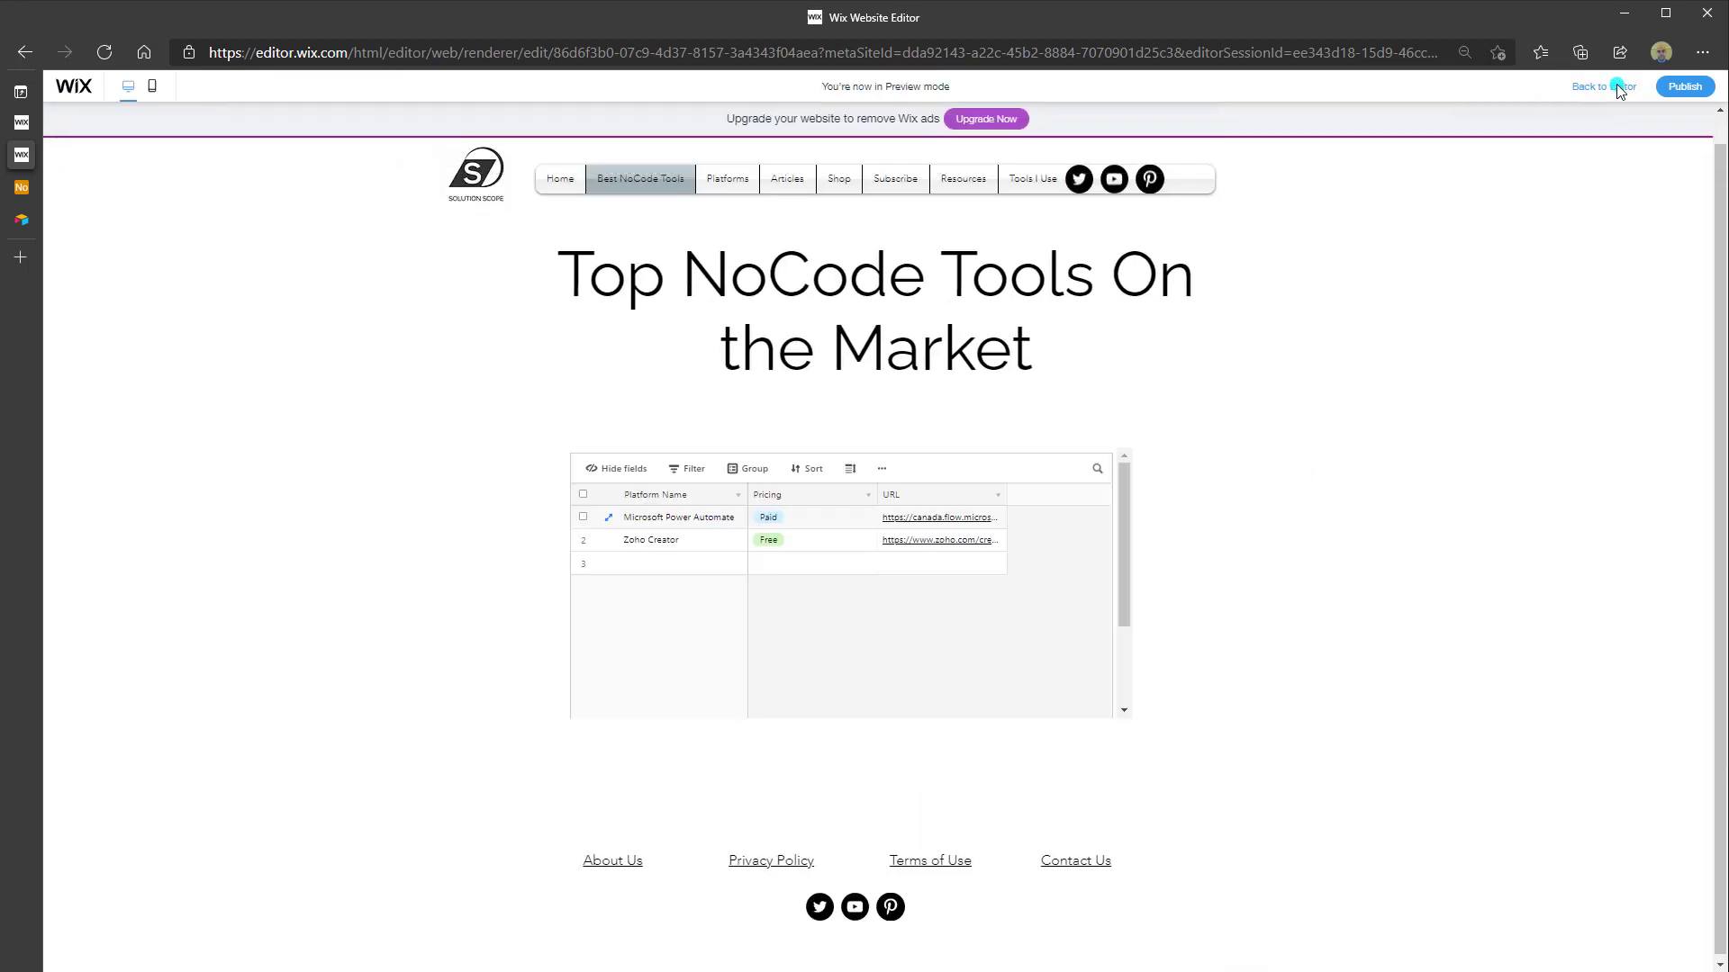
- View the expanded record of Microsoft Power Automate in the embedded Airtable grid and close it again
{"action": "left_click", "coordinate": [608, 517]}
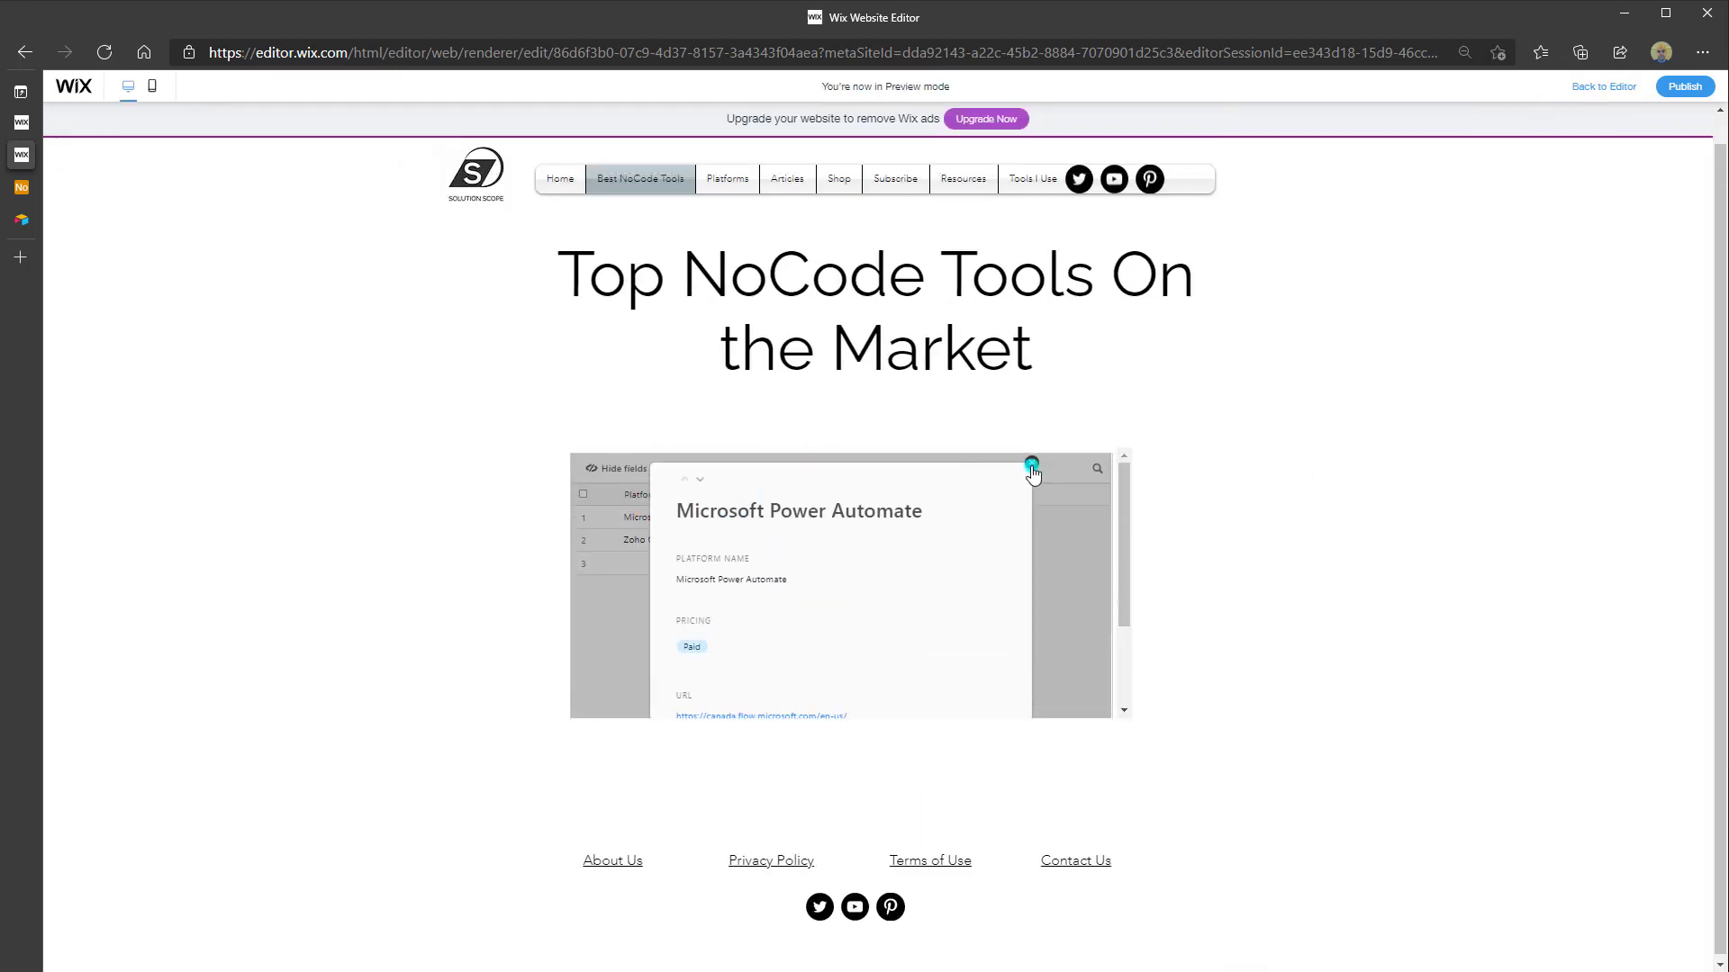
{"action": "left_click", "coordinate": [1032, 466]}
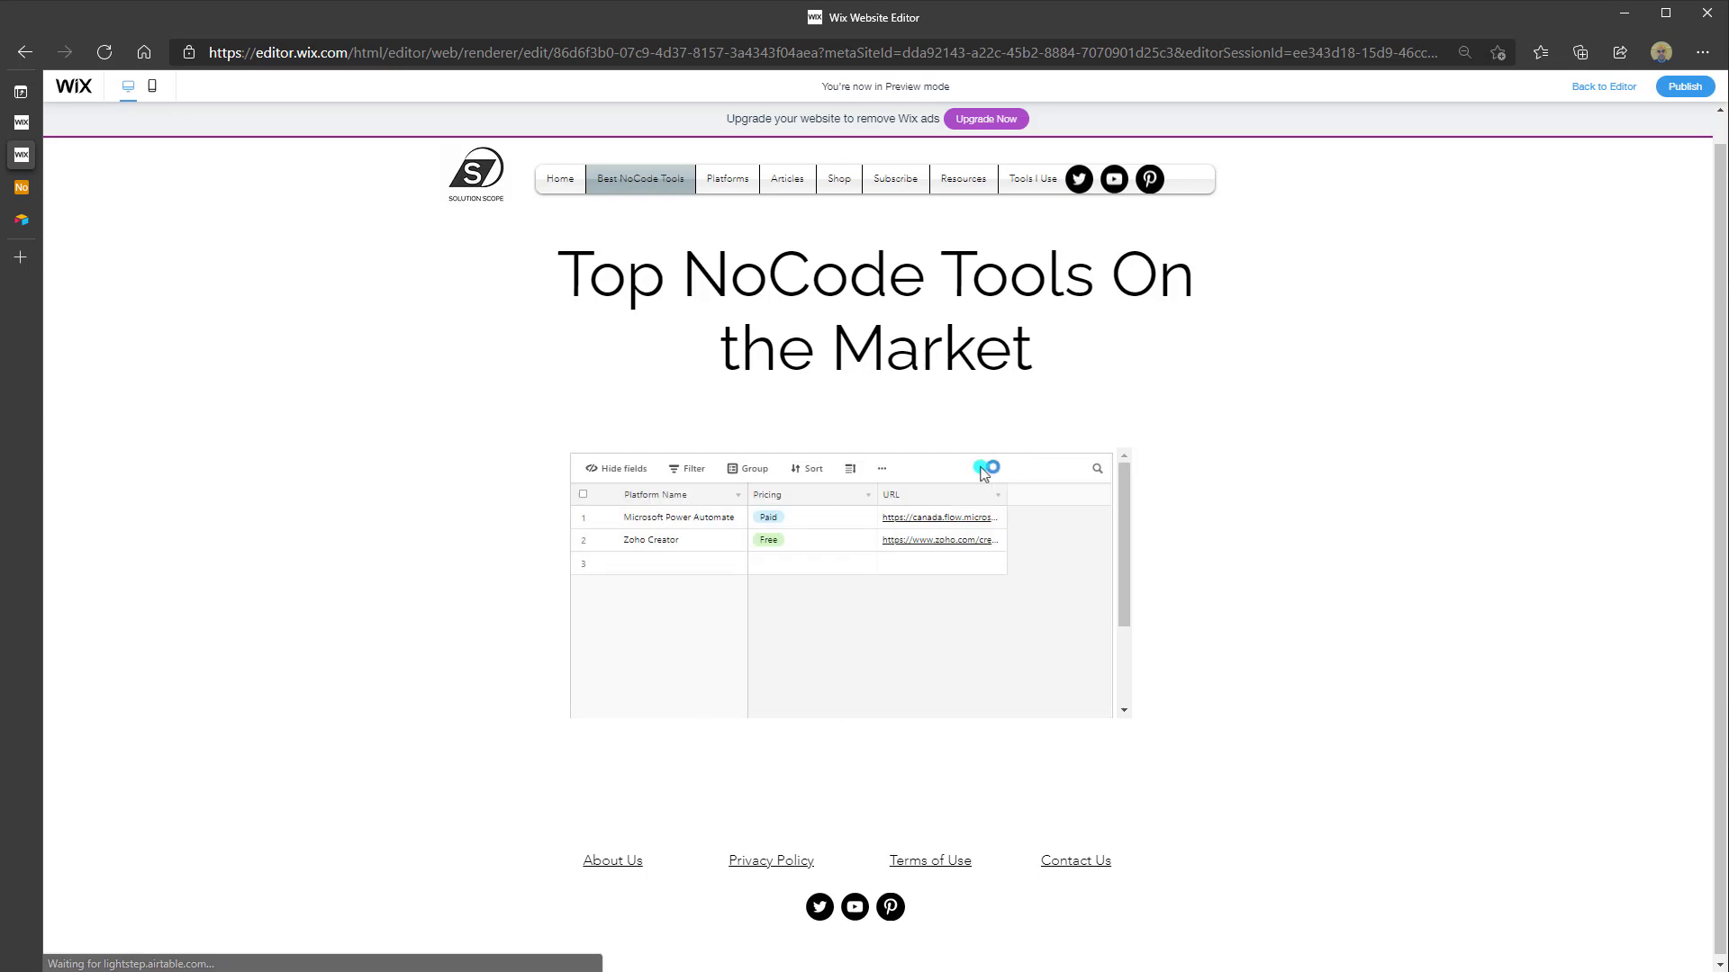
- Filter the embedded Airtable grid to records where Pricing is Free and close the filter settings
{"action": "left_click", "coordinate": [689, 472]}
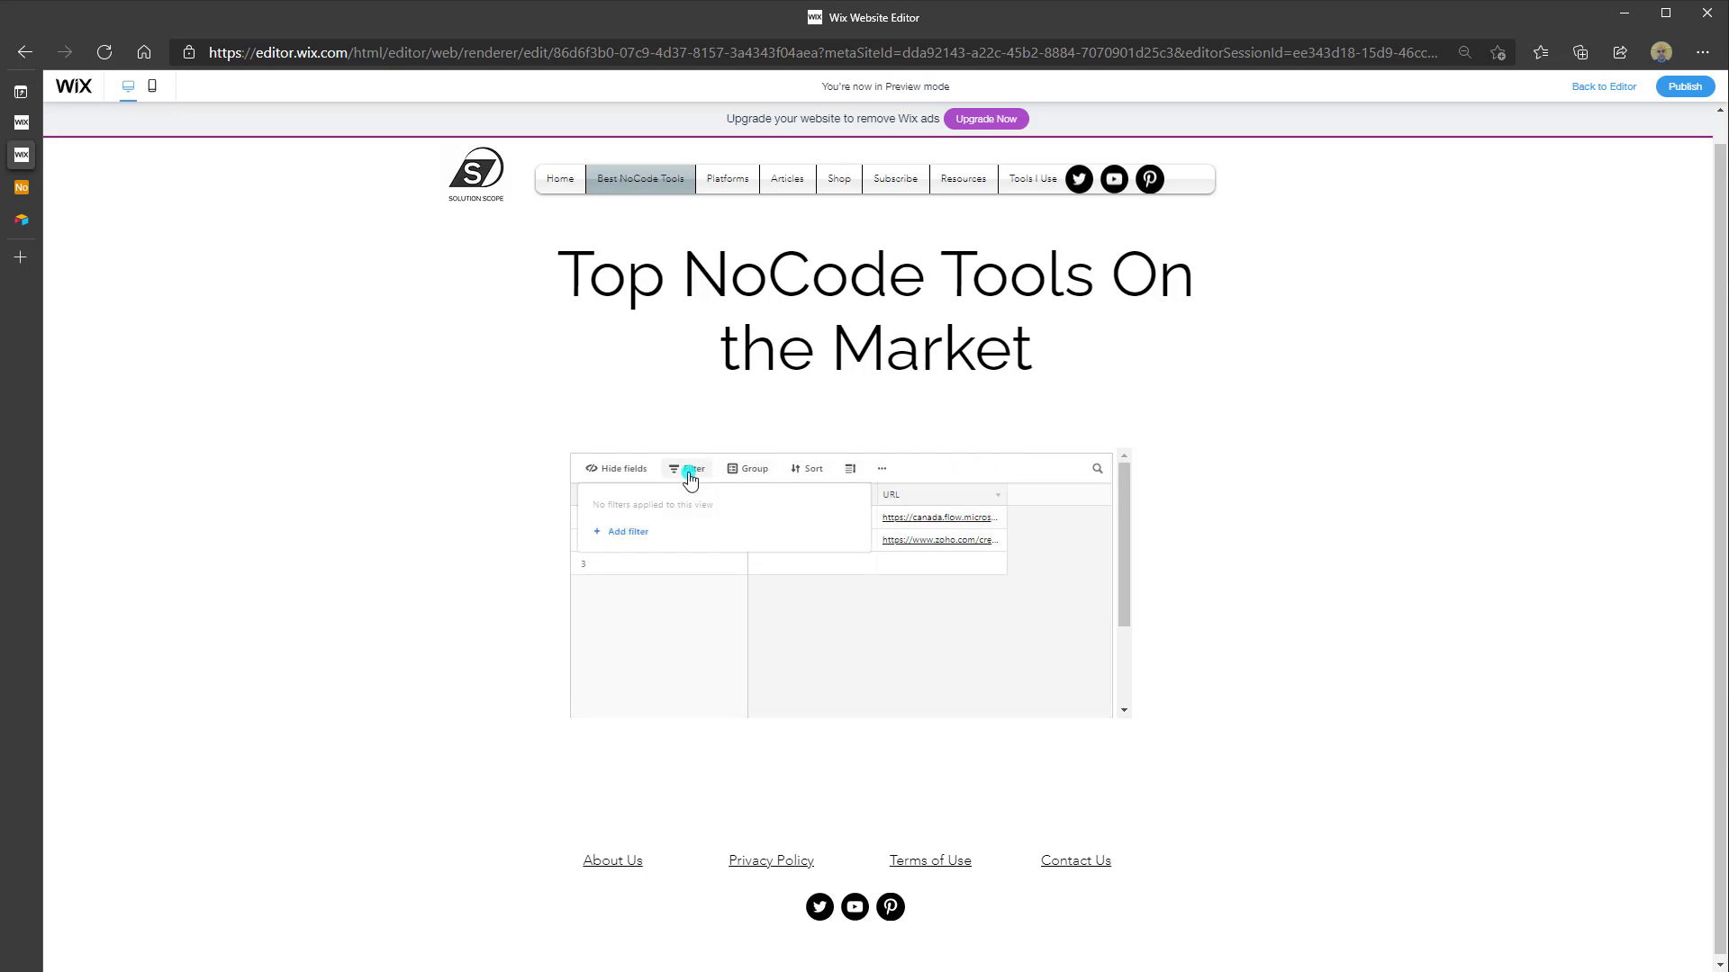
{"action": "left_click", "coordinate": [616, 532]}
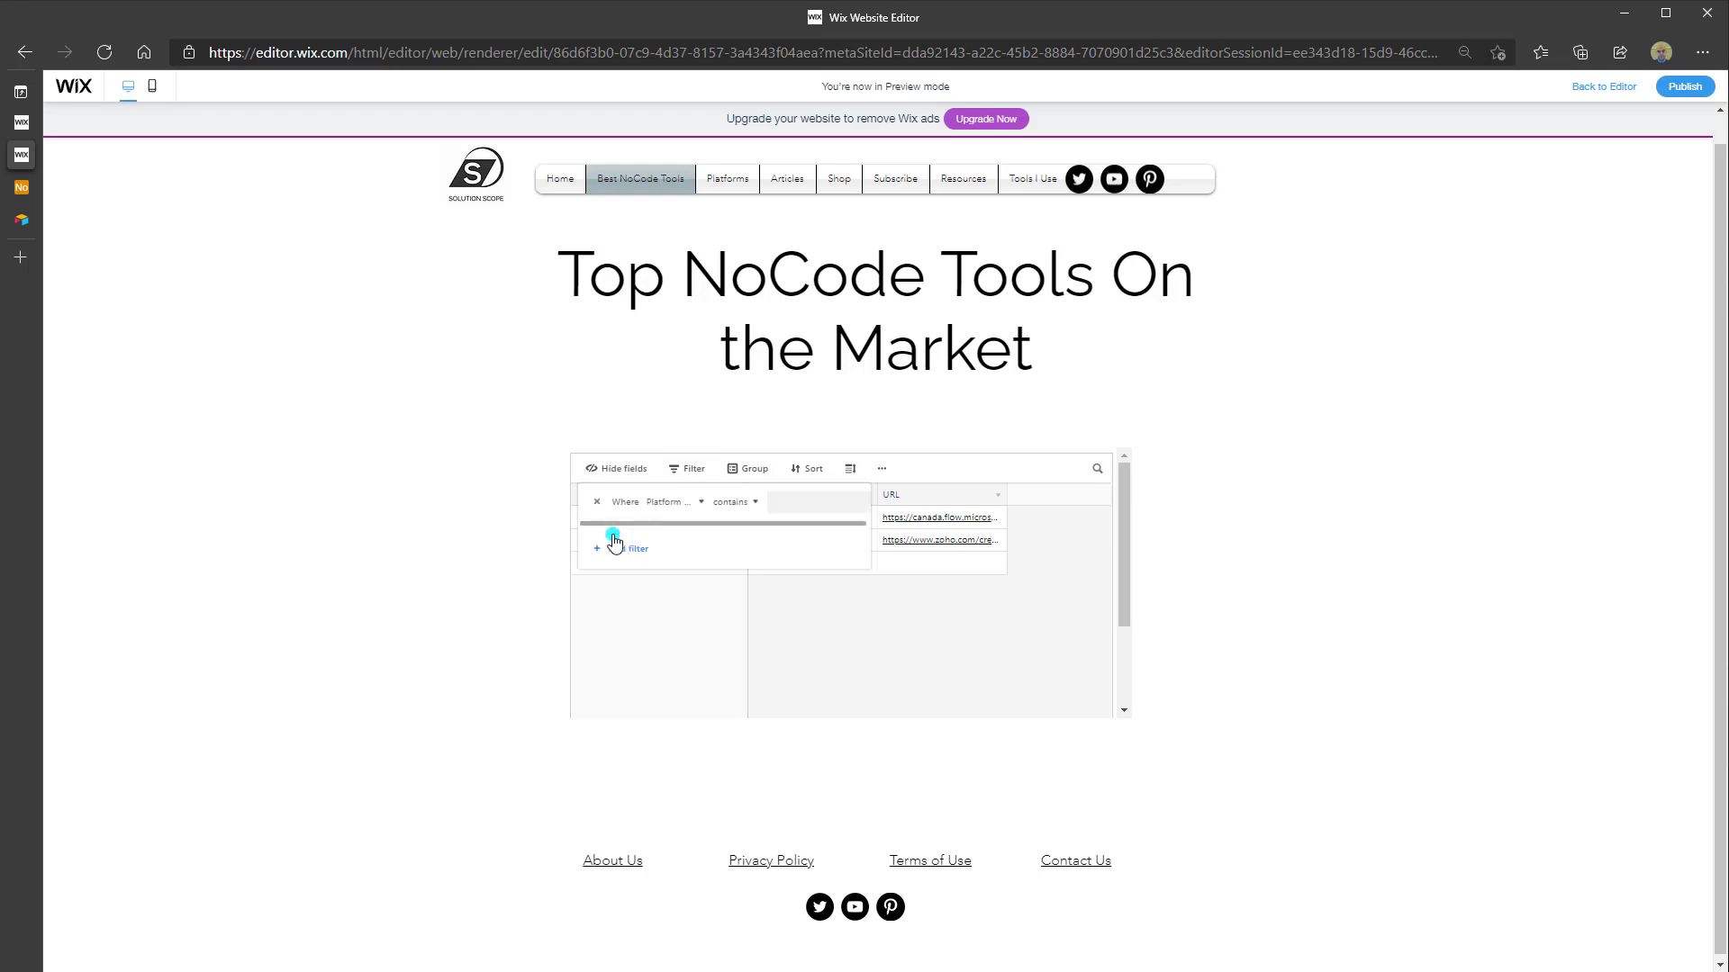
{"action": "left_click", "coordinate": [658, 503]}
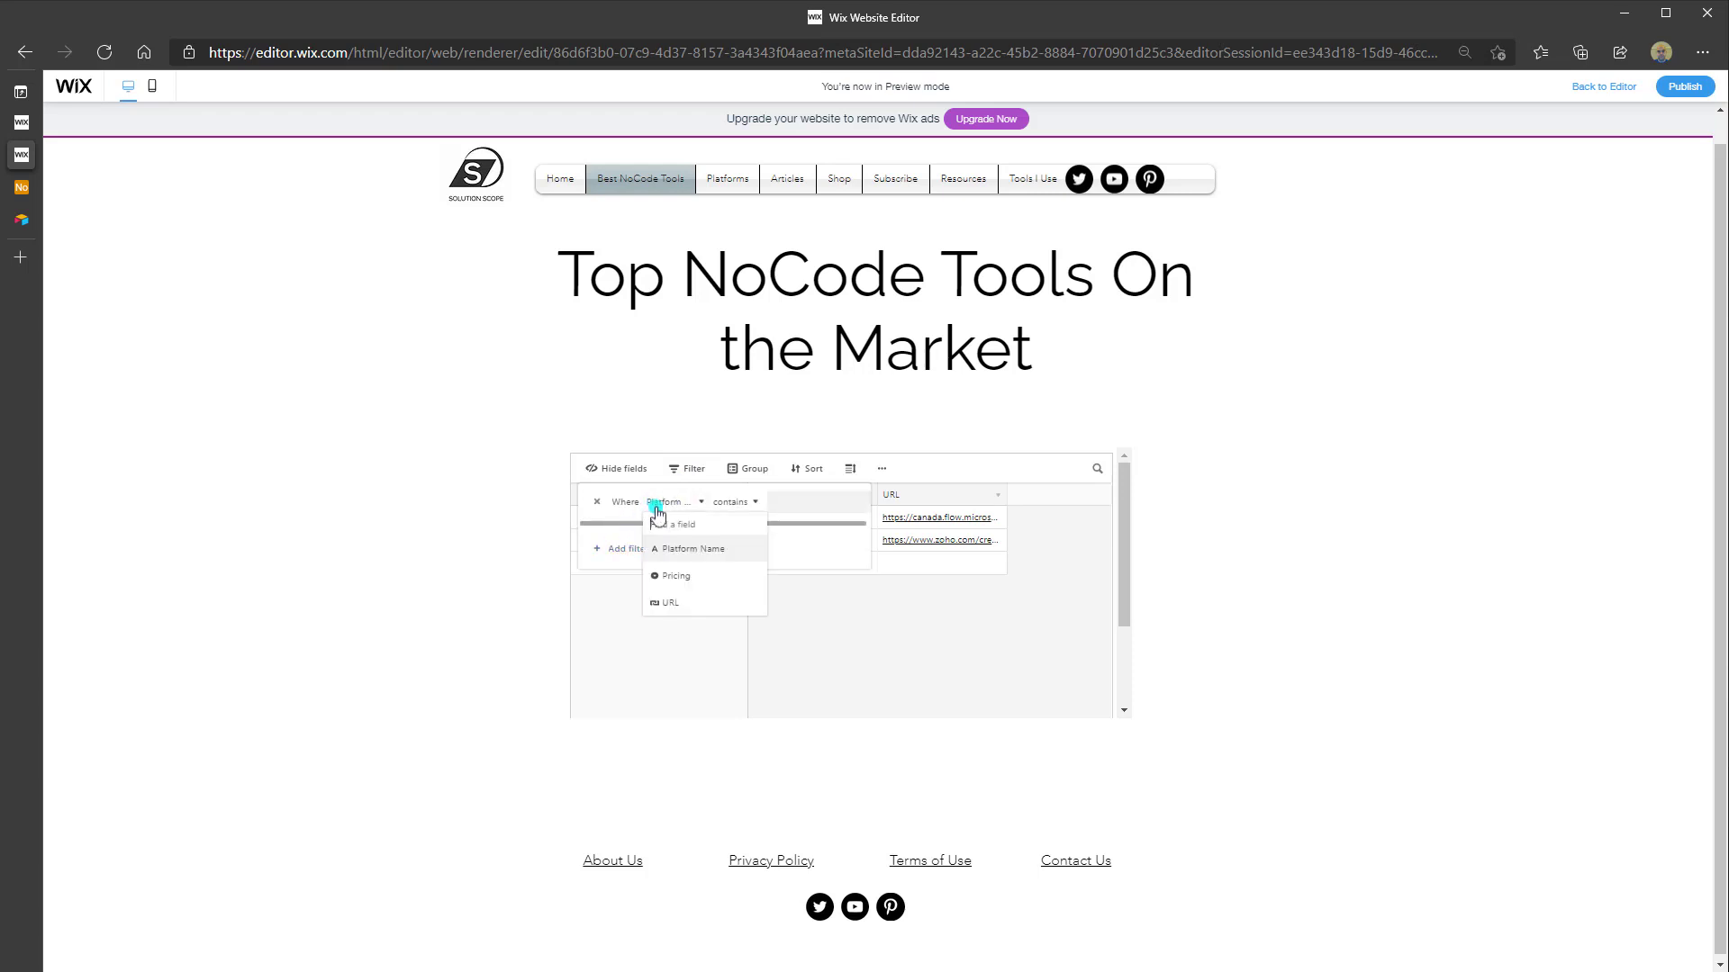
{"action": "left_click", "coordinate": [701, 579]}
{"action": "left_click", "coordinate": [775, 501]}
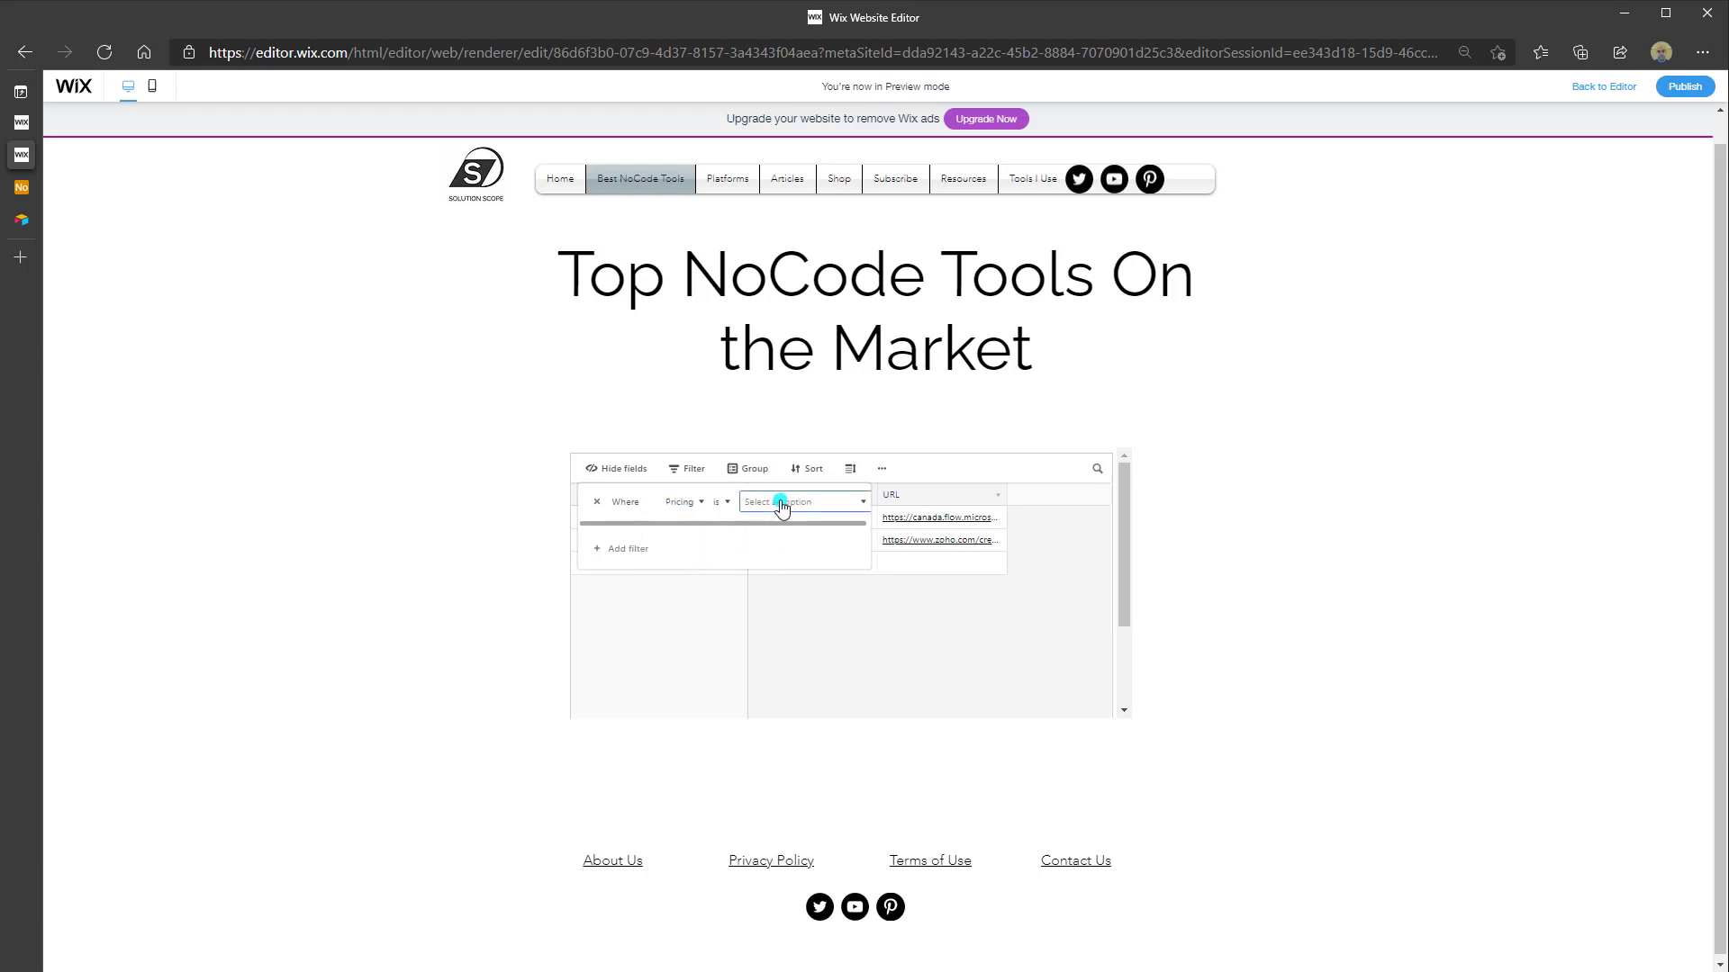
{"action": "left_click", "coordinate": [767, 545]}
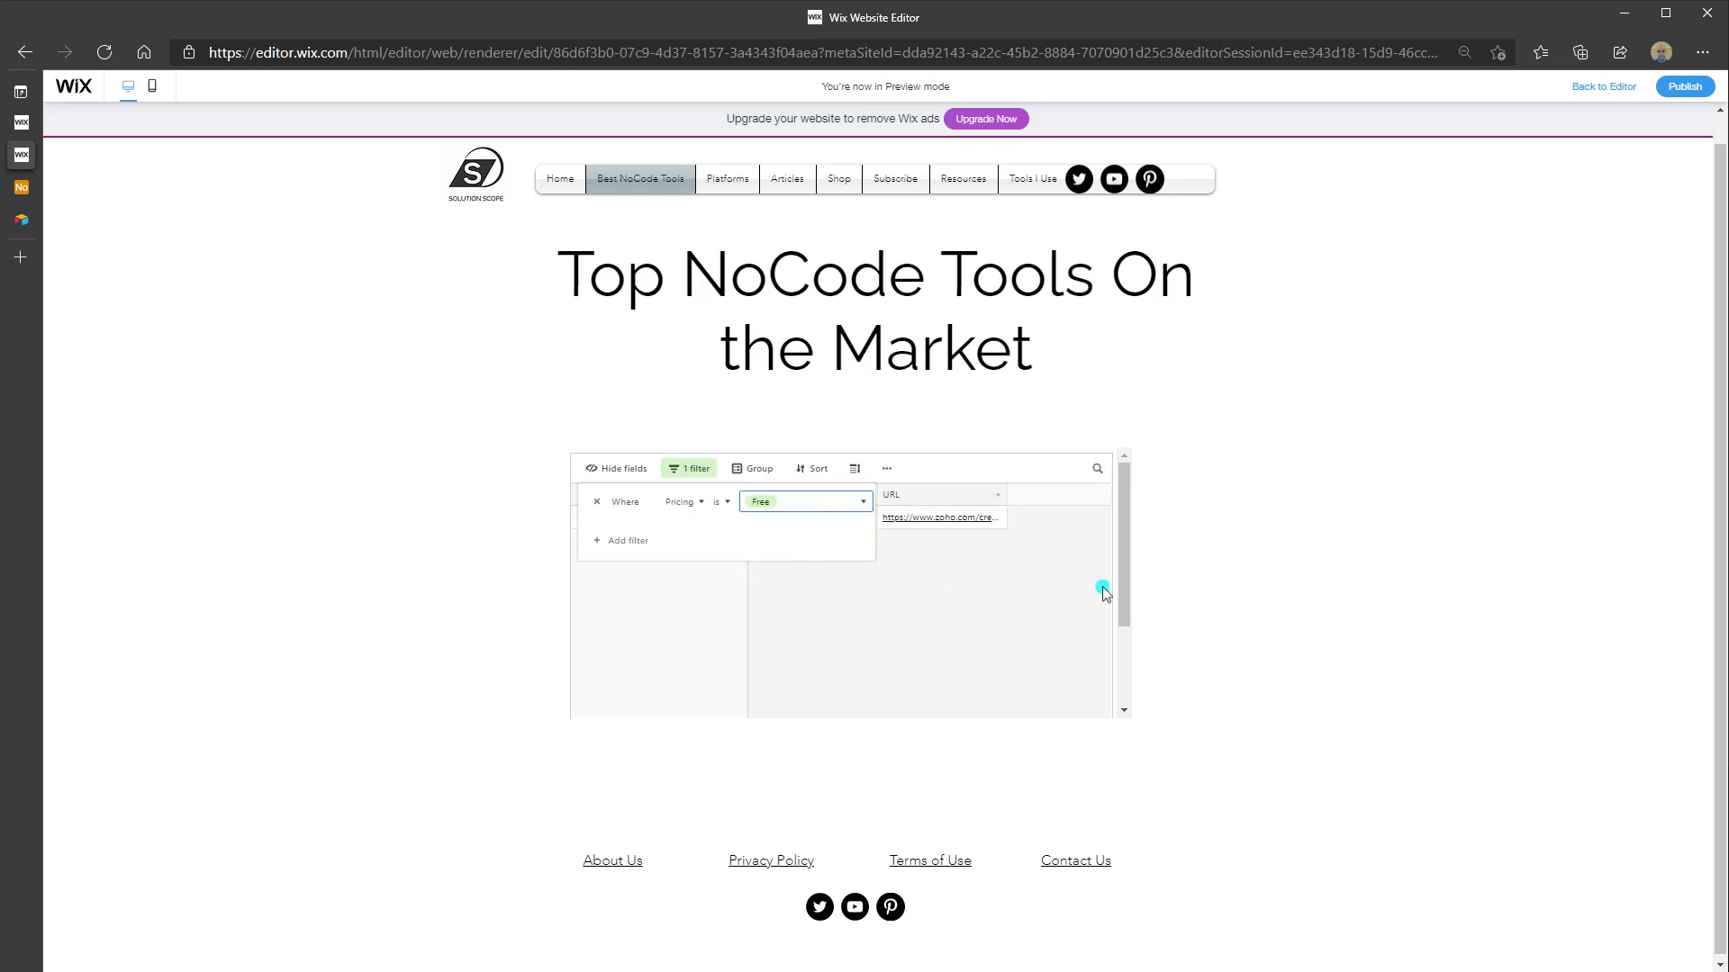
{"action": "left_click", "coordinate": [941, 579]}
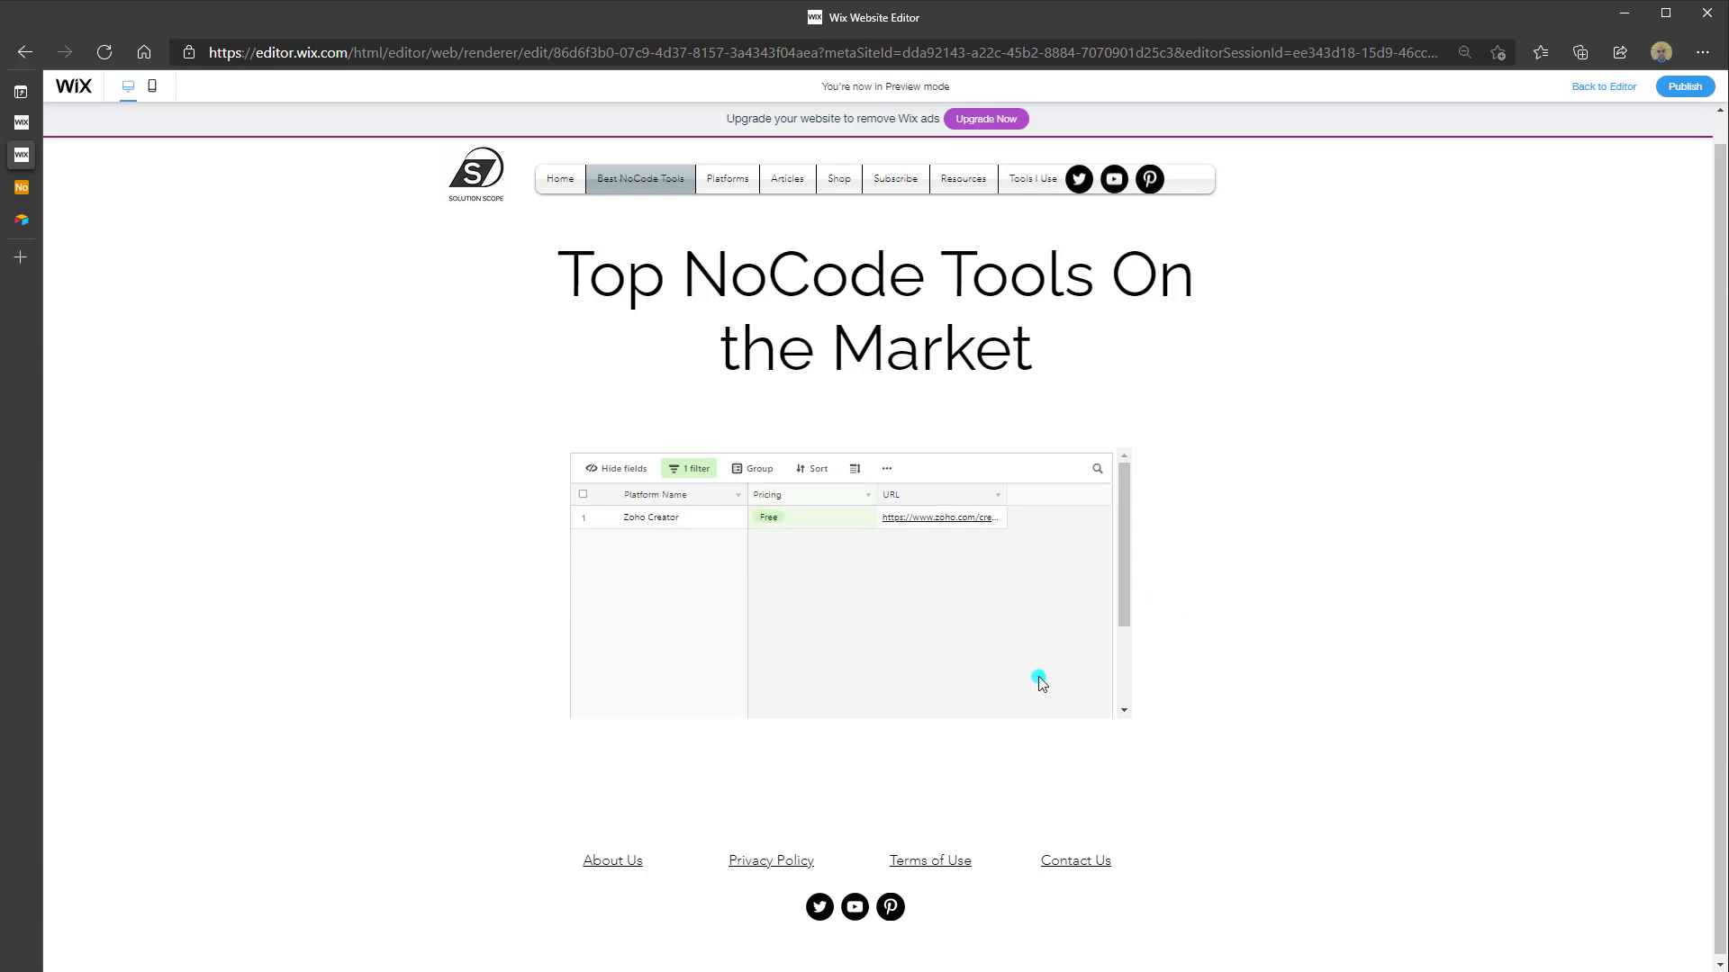
- Open the larger version of the embedded Airtable grid view from its footer
{"action": "scroll", "coordinate": [1122, 662], "scroll_direction": "down", "scroll_amount": 3}
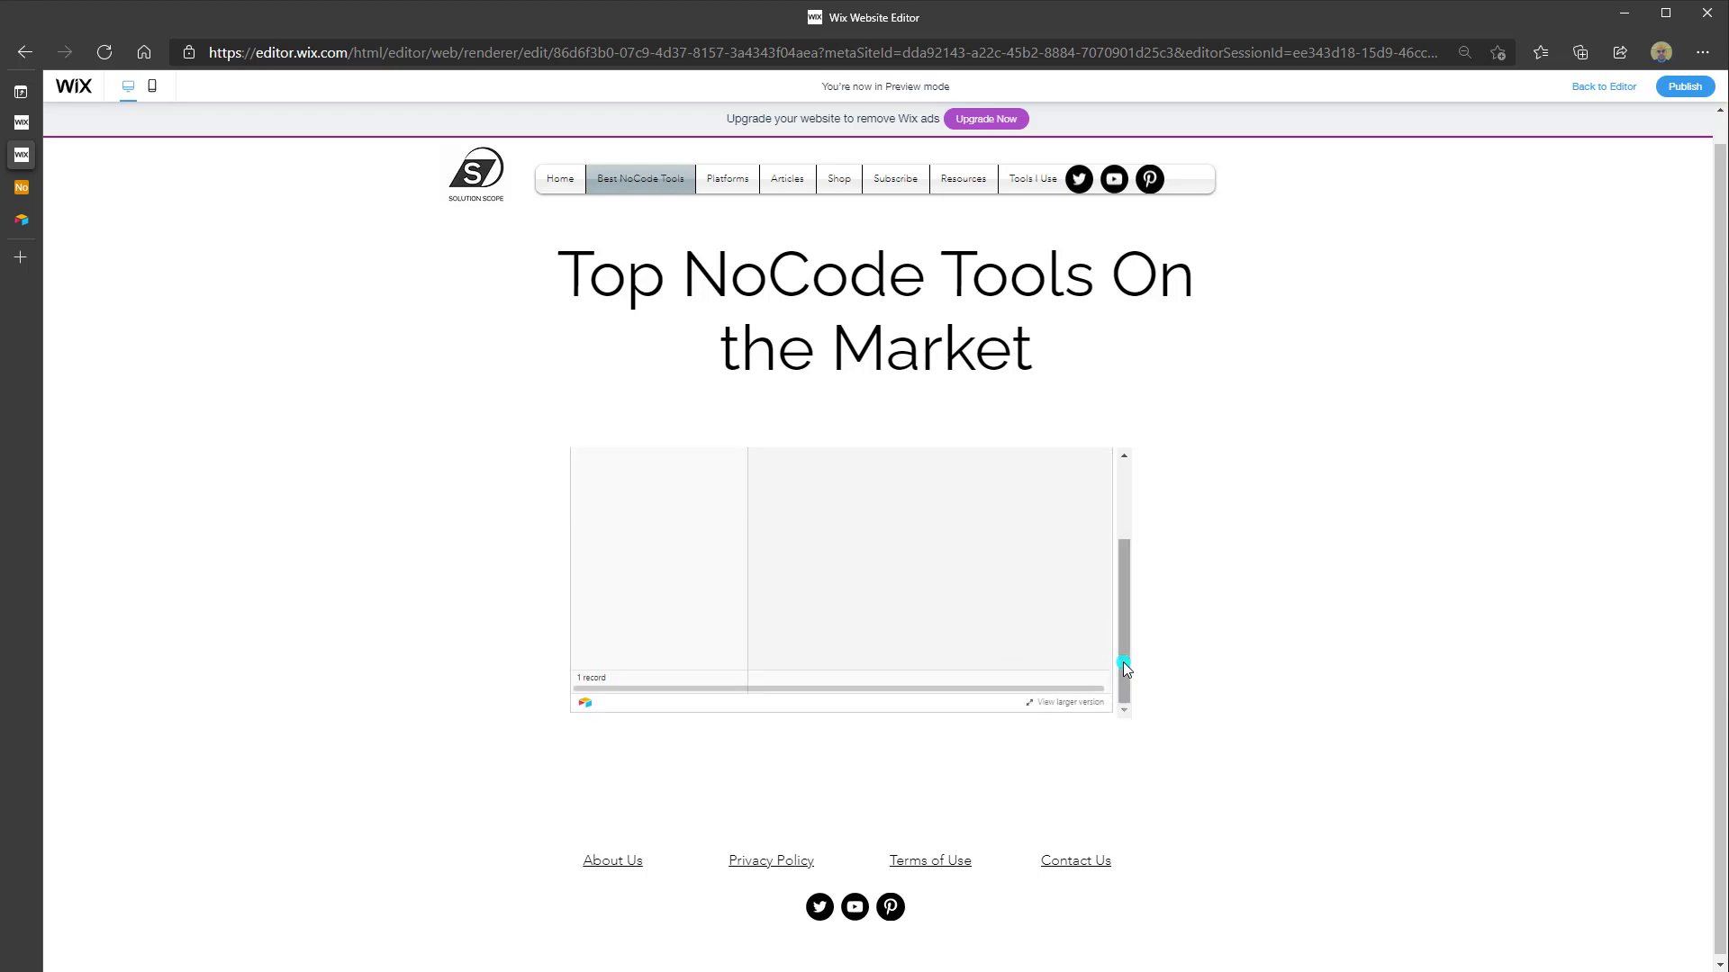
{"action": "left_click", "coordinate": [1031, 690]}
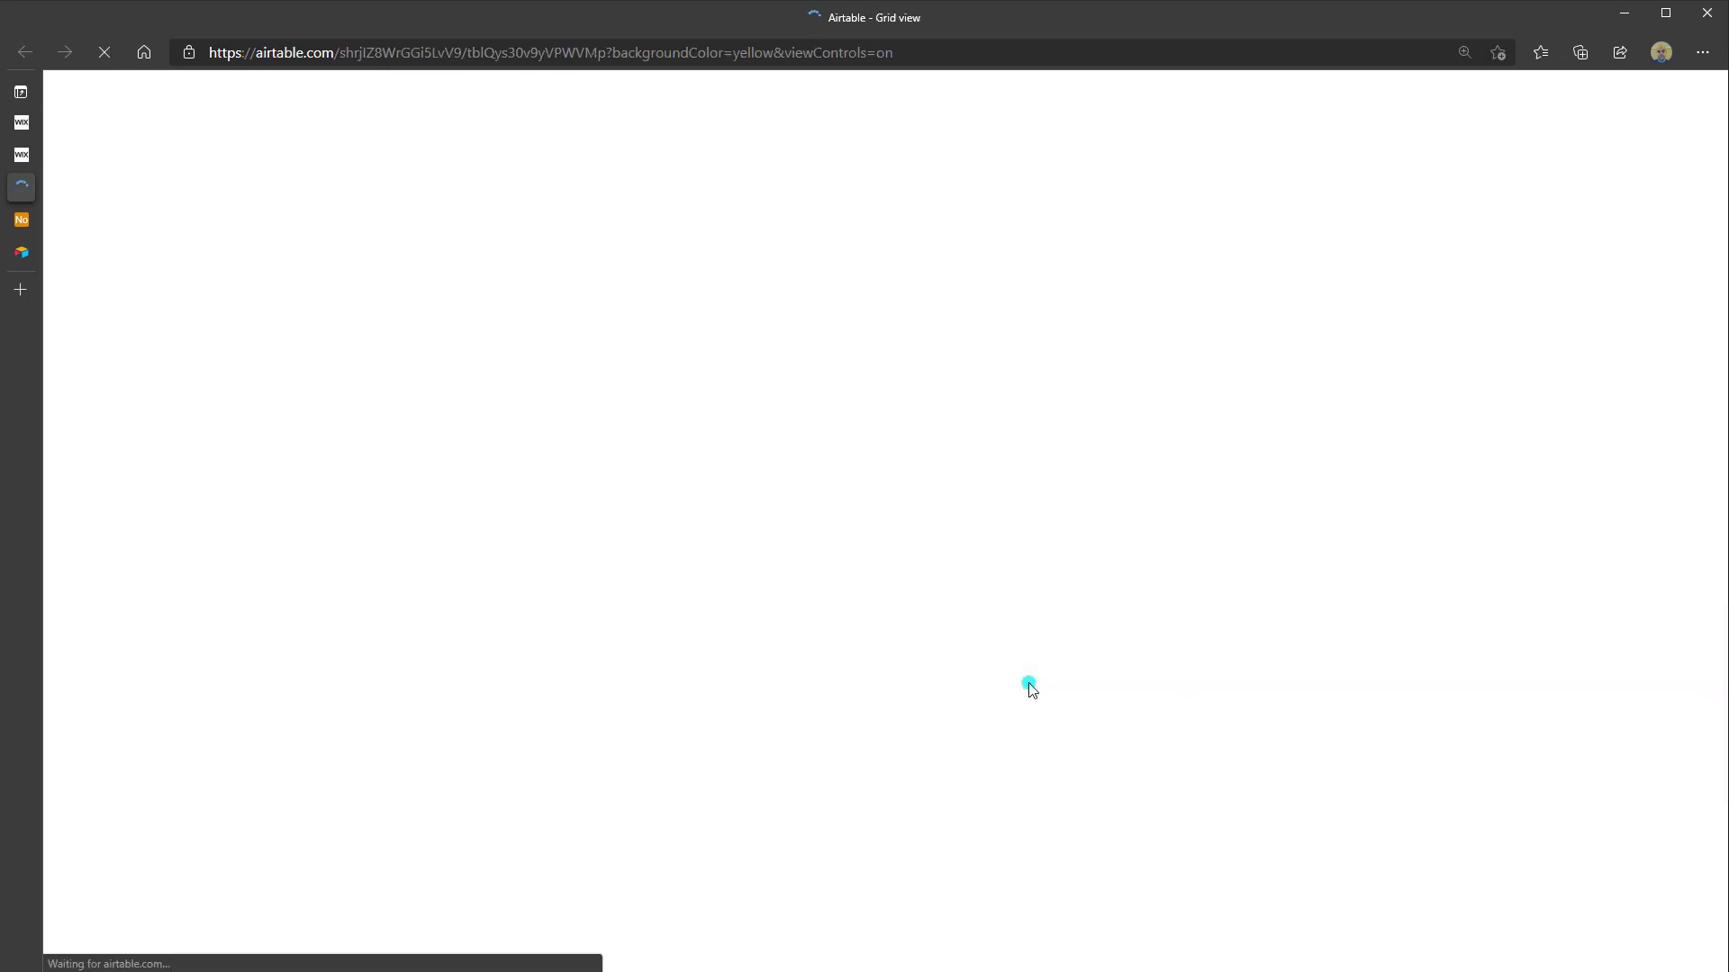